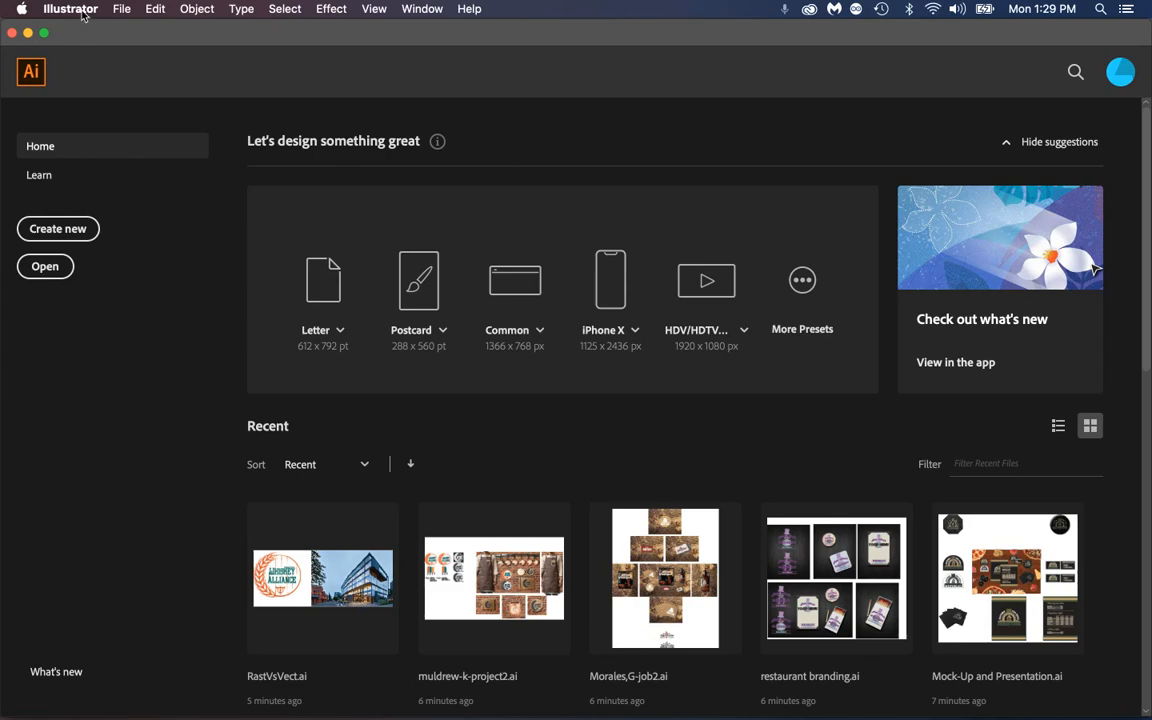
- Disable showing the Home Screen when no documents are open in the General preferences
click(73, 10)
mouse_move(83, 52)
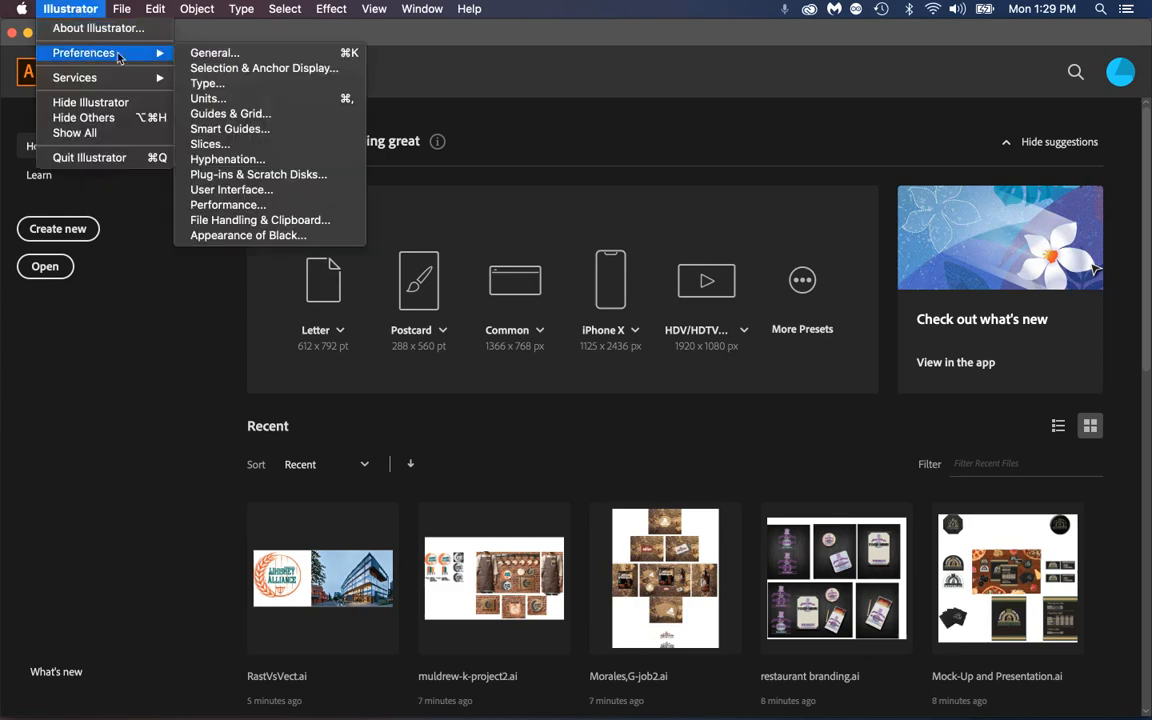
click(246, 57)
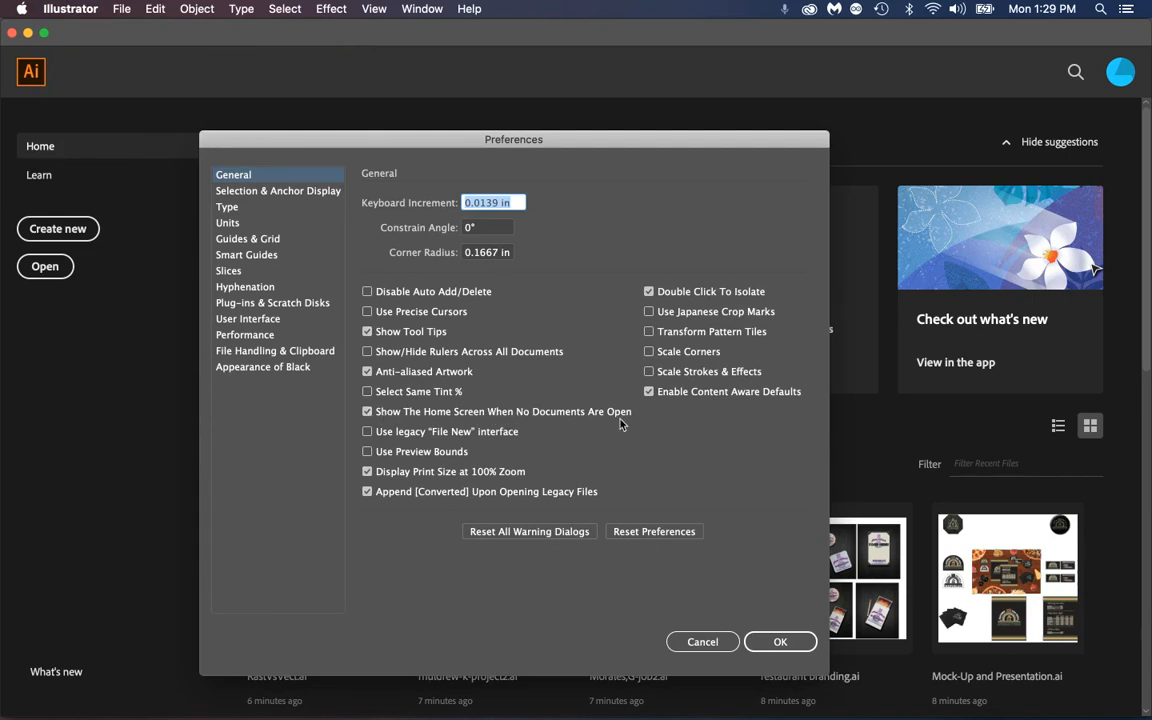
click(368, 412)
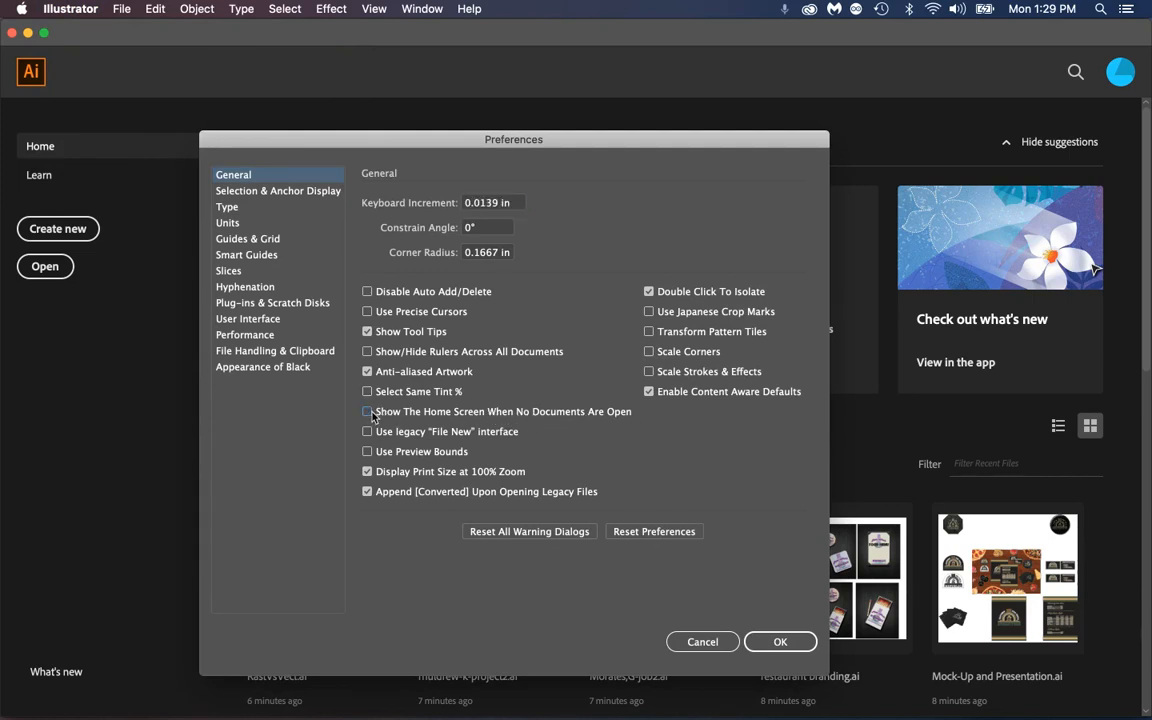
click(795, 644)
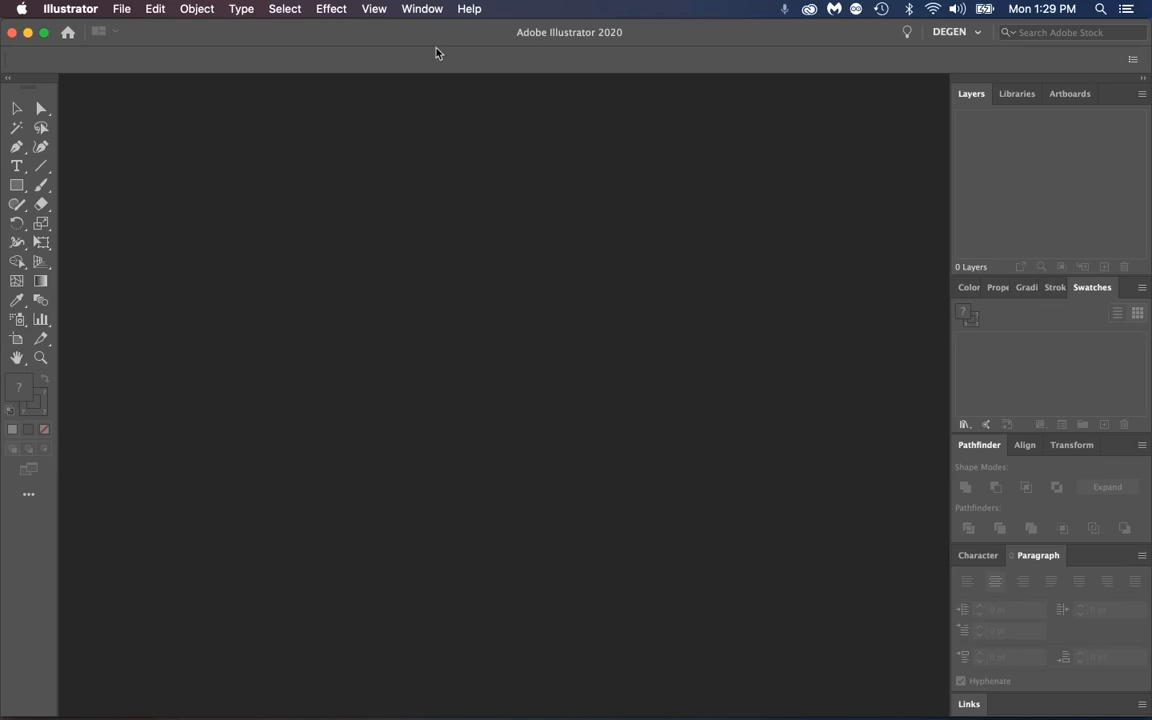
- Turn the Application Frame off and back on
click(424, 11)
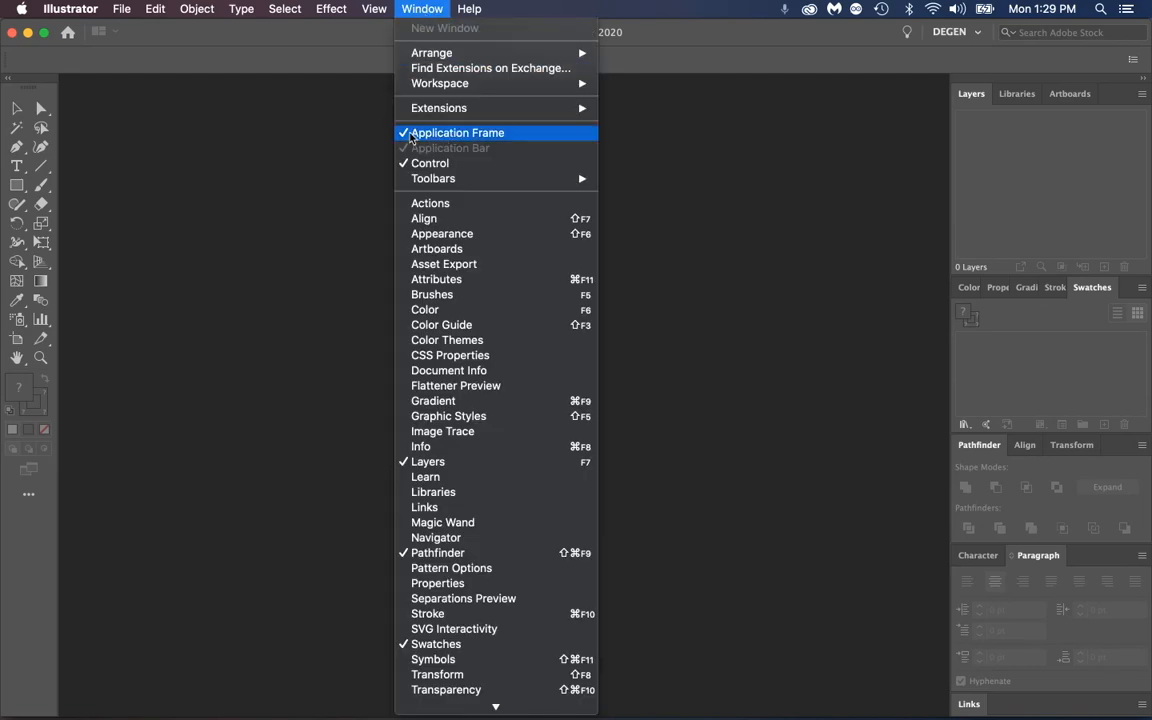
click(465, 139)
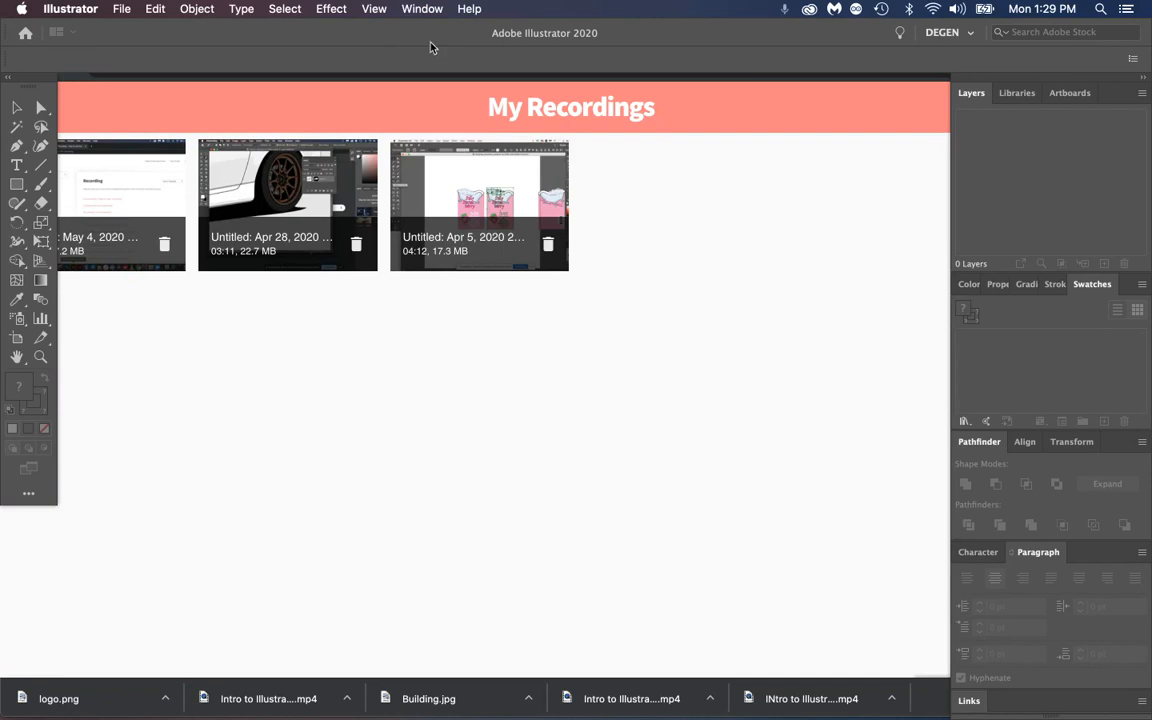
click(422, 9)
click(428, 134)
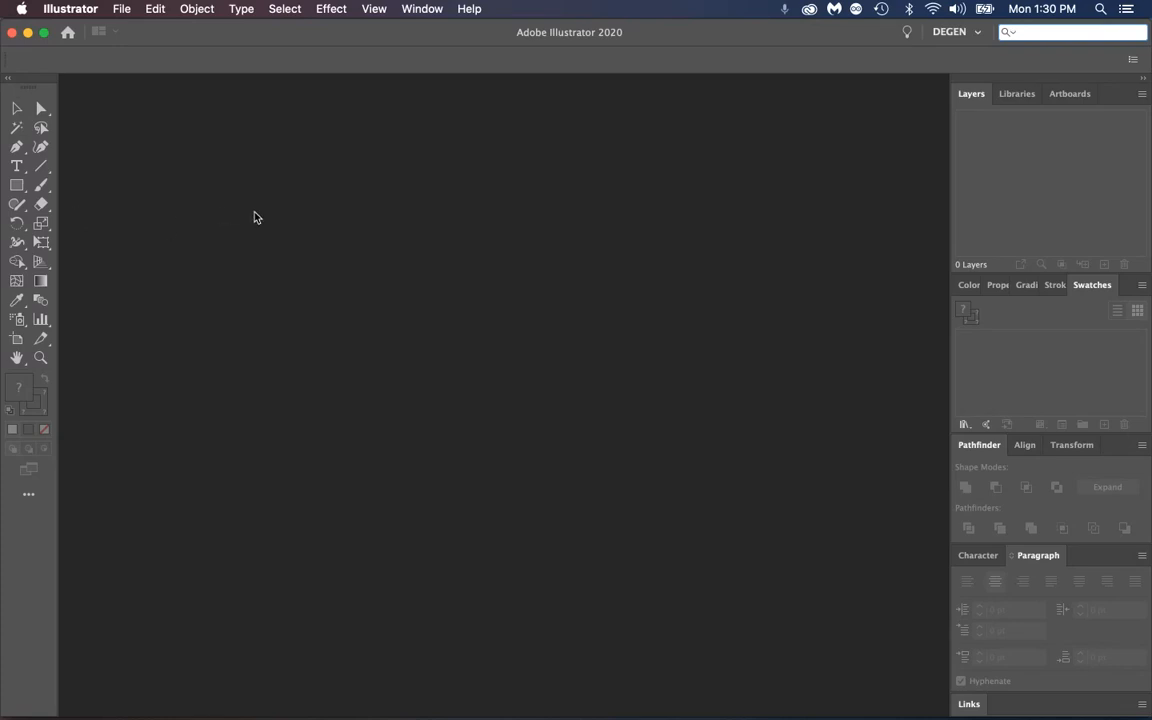
- Open RastVsVect.ai from the Demo Files folder on the Desktop
click(121, 9)
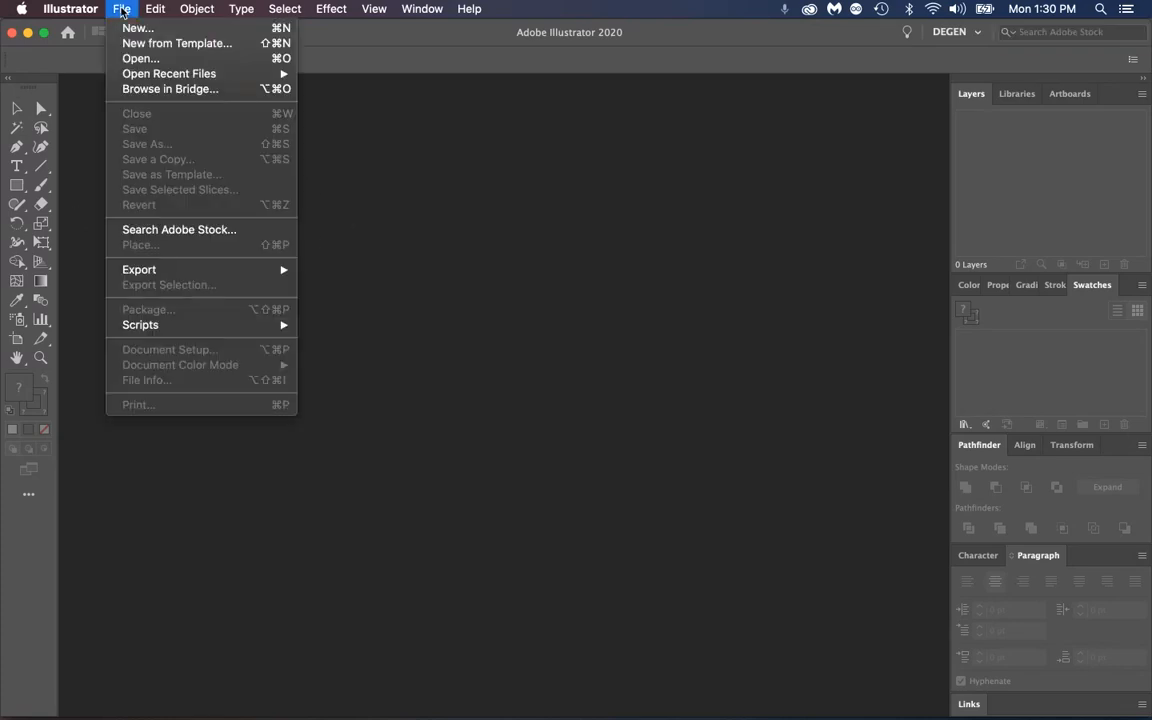
click(128, 60)
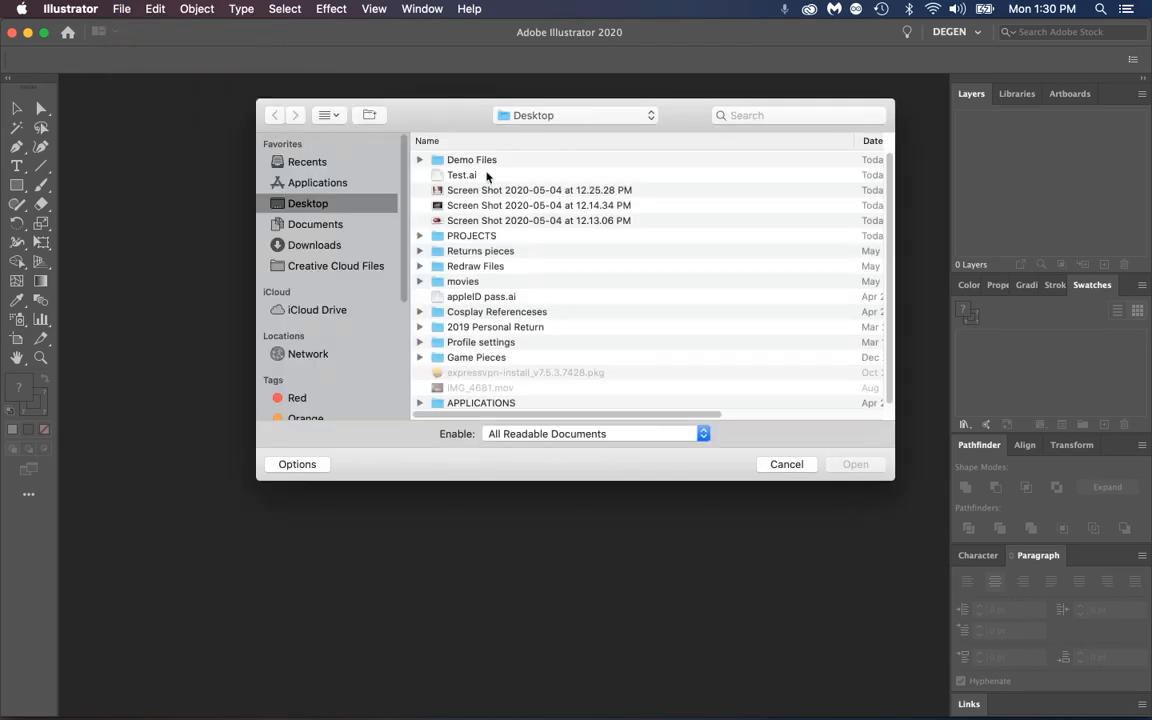
double_click(478, 161)
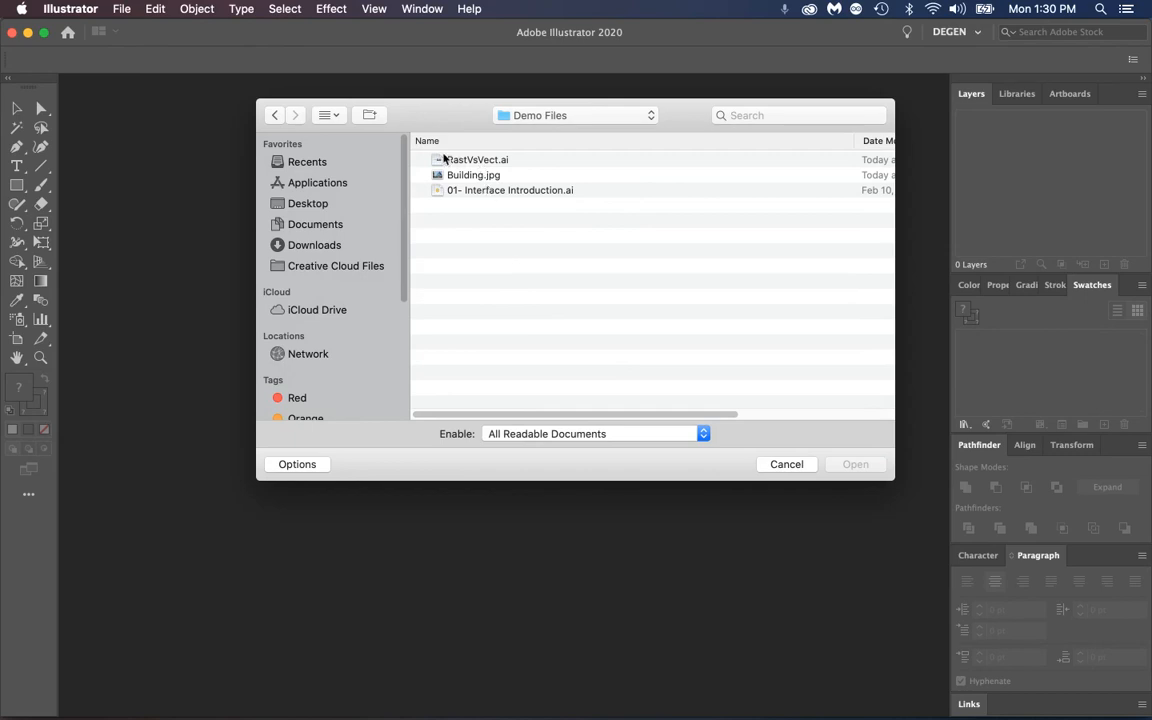
click(470, 162)
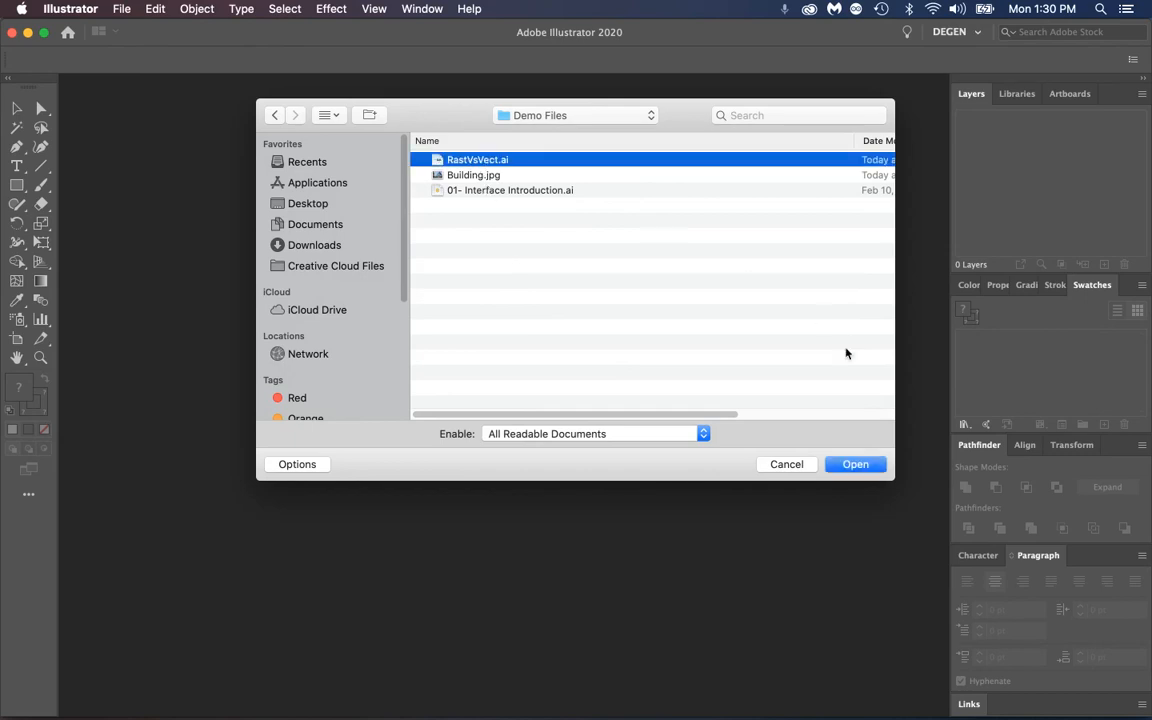
click(862, 466)
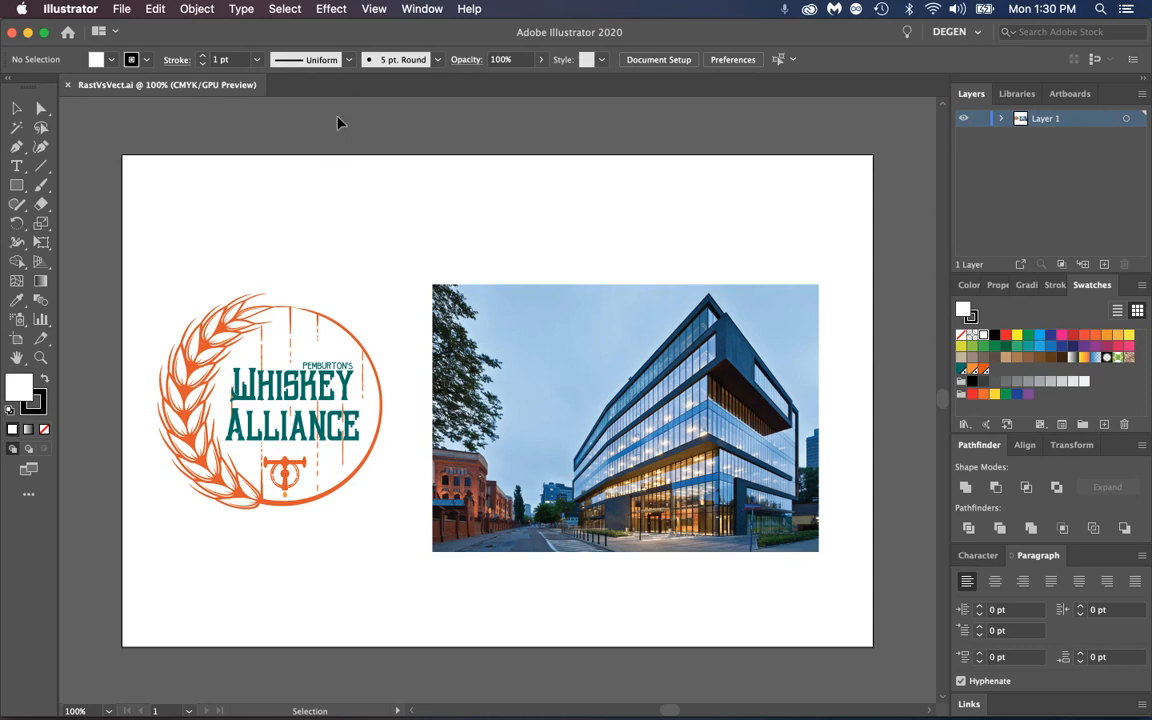
- Review the User Interface preferences, including brightness and canvas color, and close them without applying changes
click(70, 9)
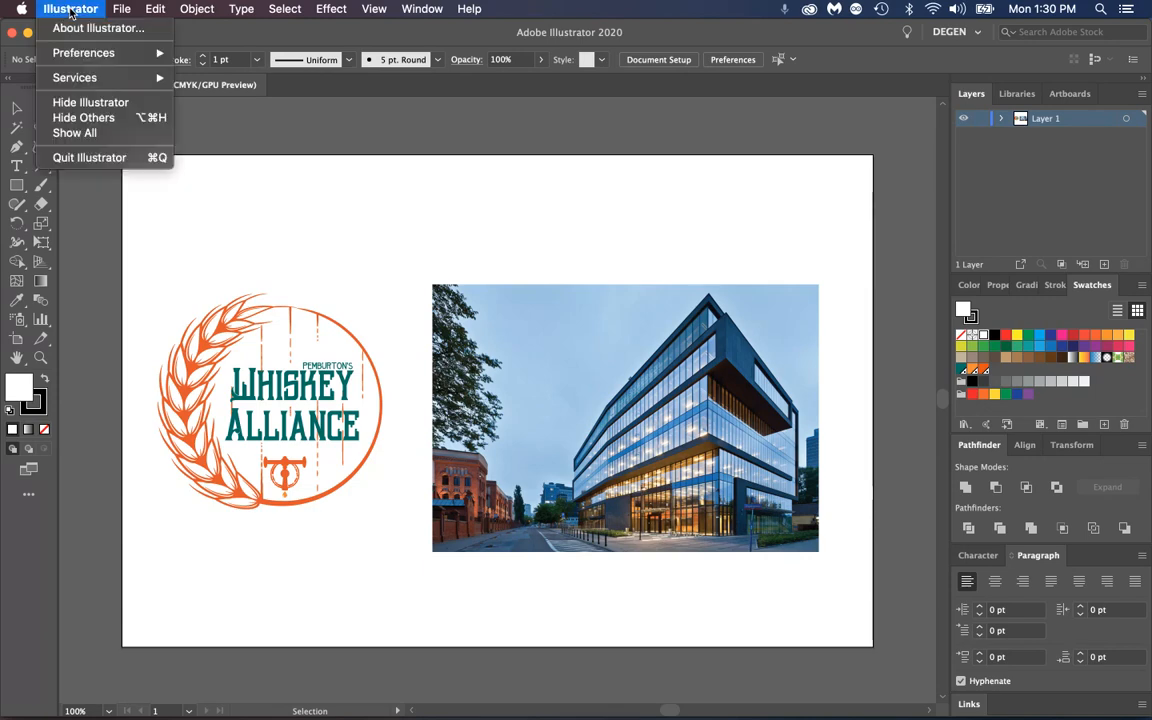
mouse_move(121, 52)
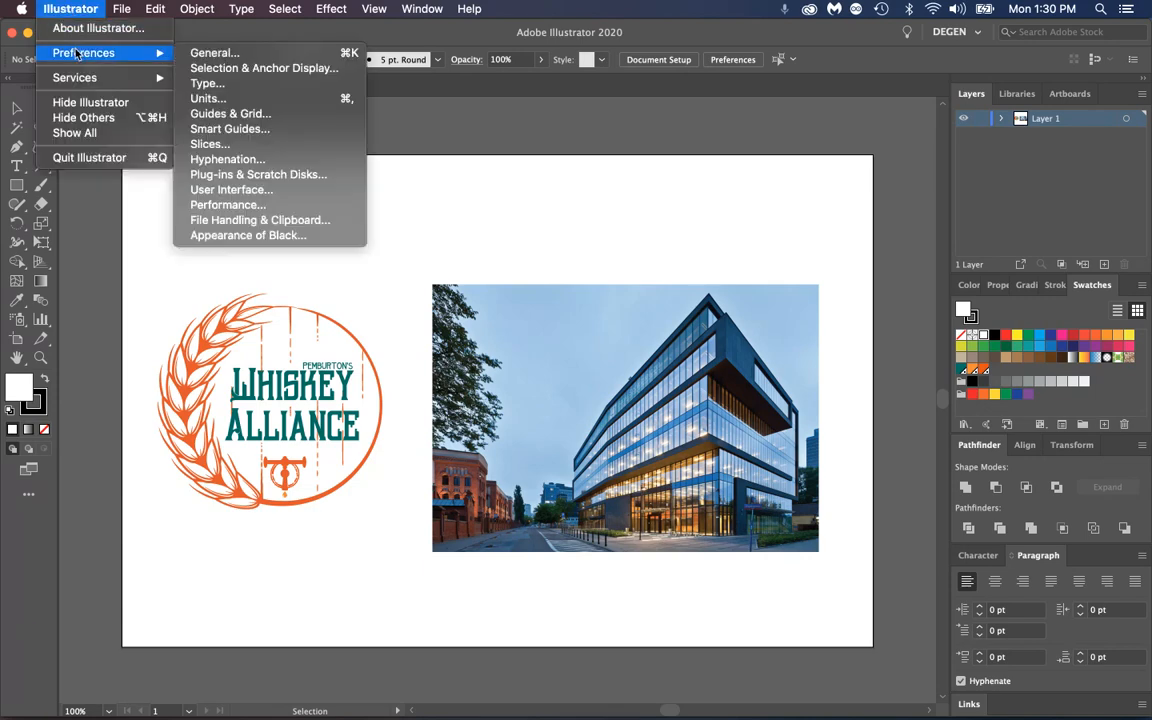
click(281, 191)
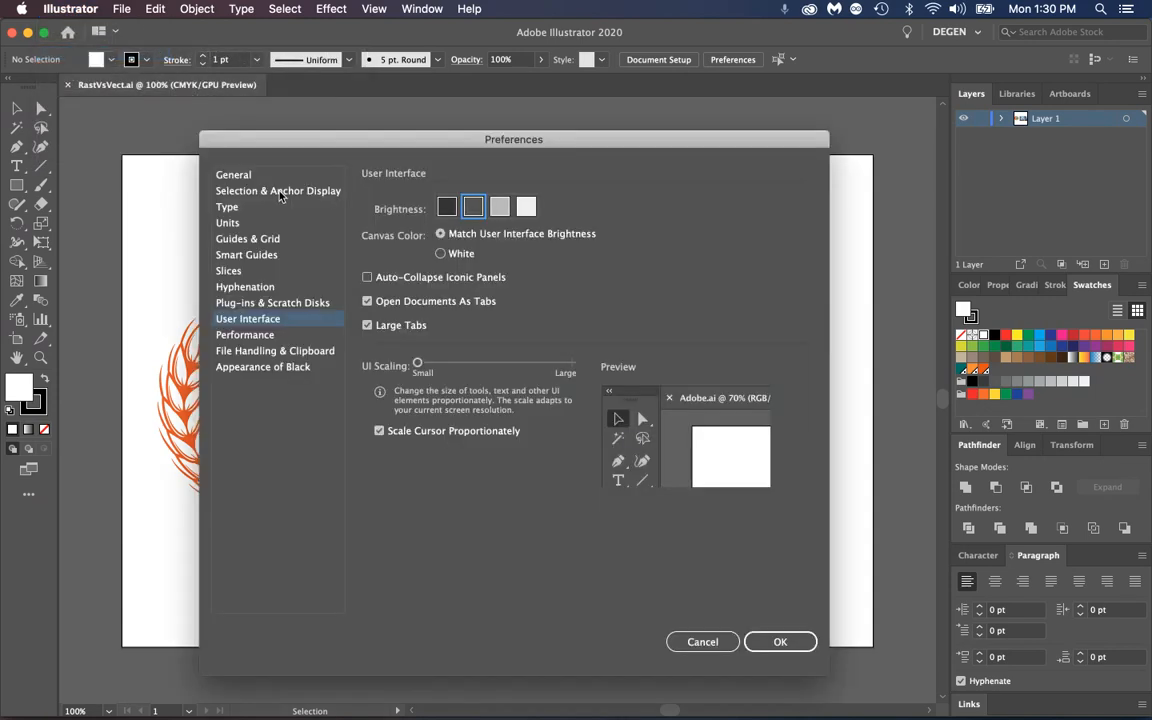
click(474, 307)
click(474, 307)
click(700, 641)
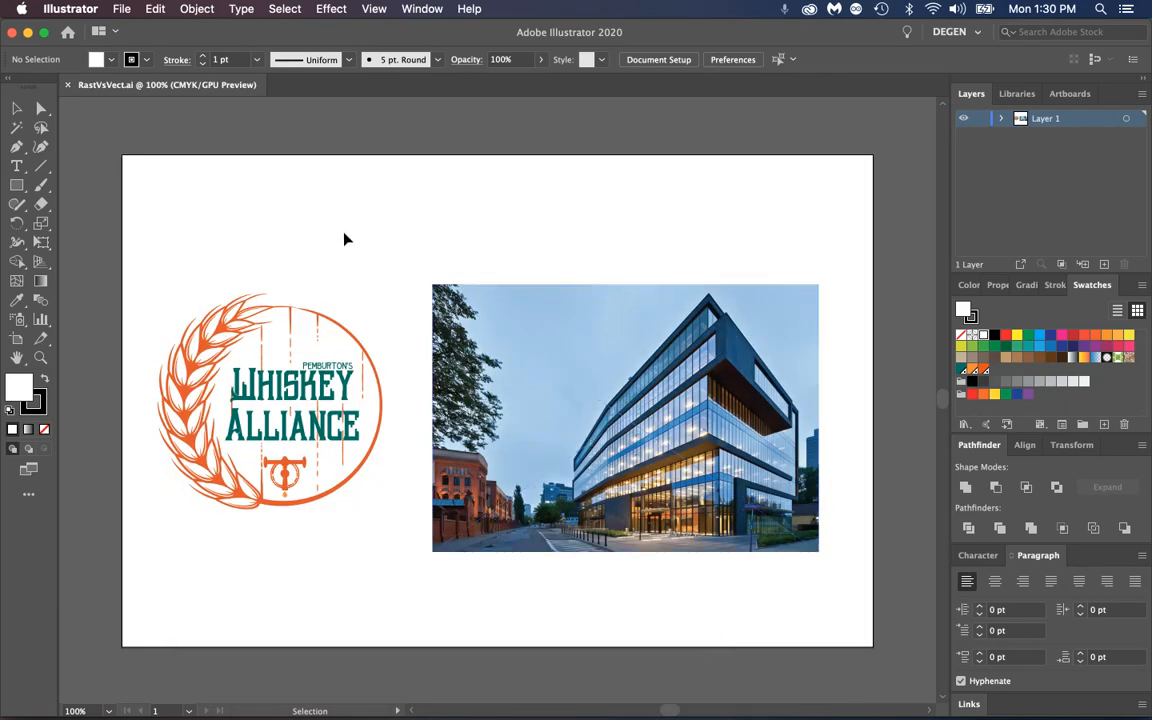
- Rotate the Whiskey Alliance logo with the Selection tool, and resize it both proportionally and into a narrower, taller shape
click(15, 109)
click(215, 310)
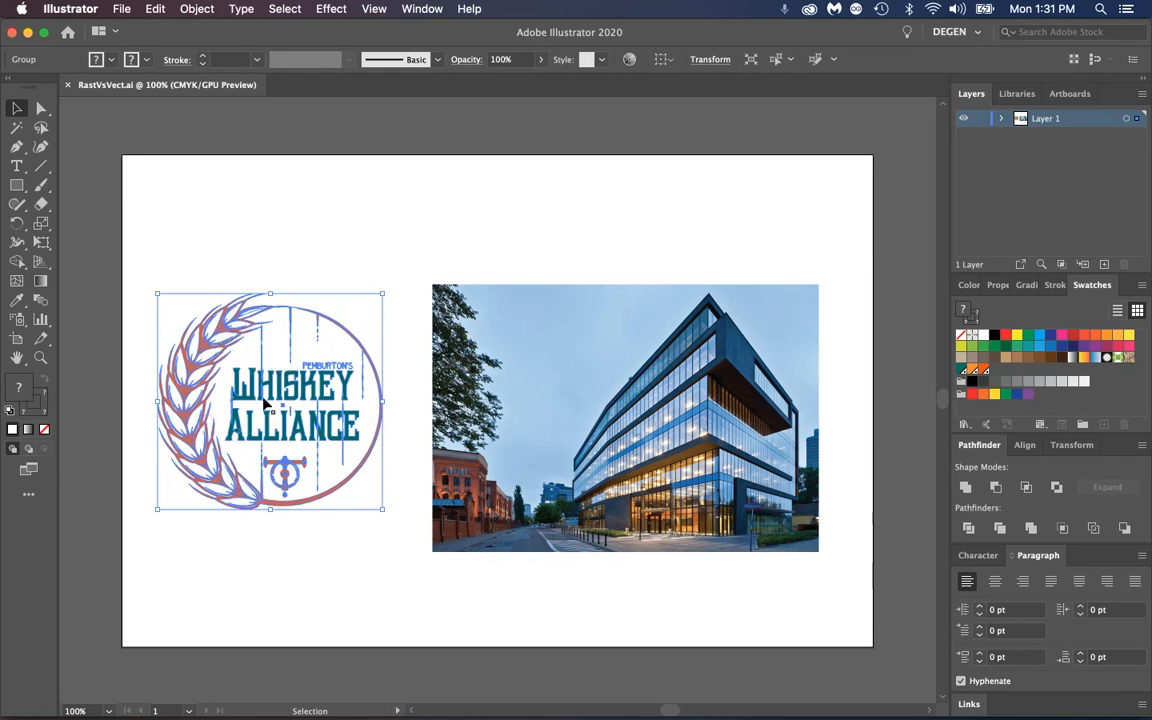
click(386, 296)
click(334, 337)
drag(386, 288, 401, 347)
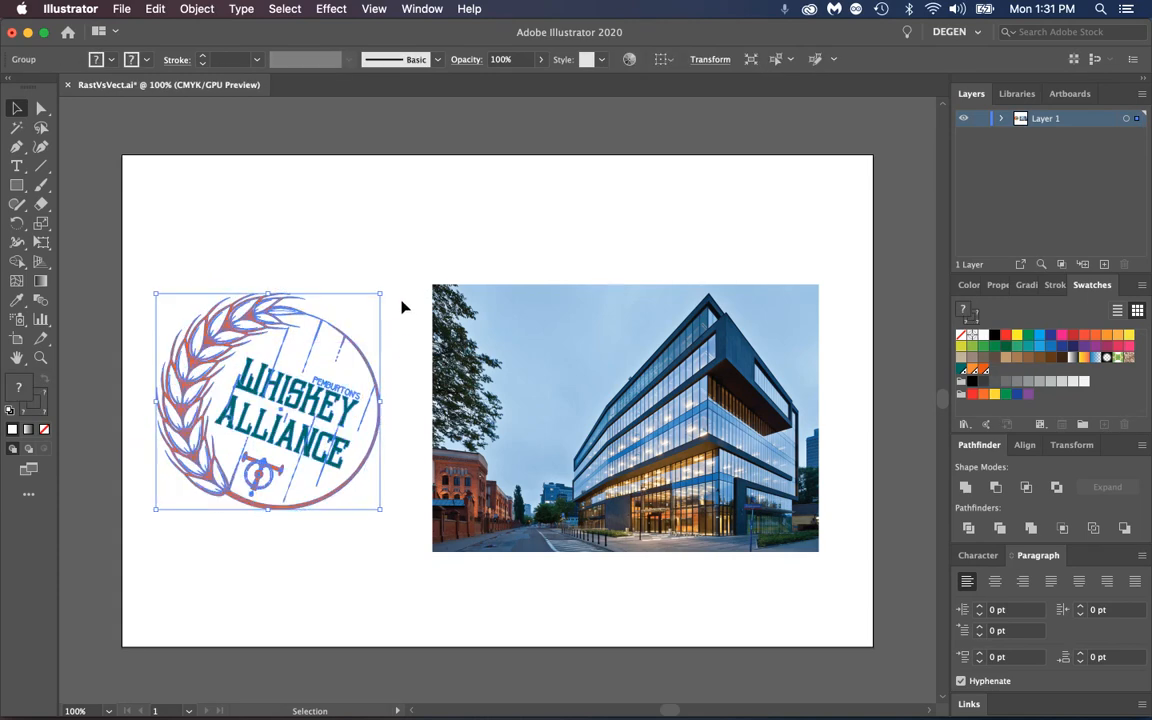
key(super+z)
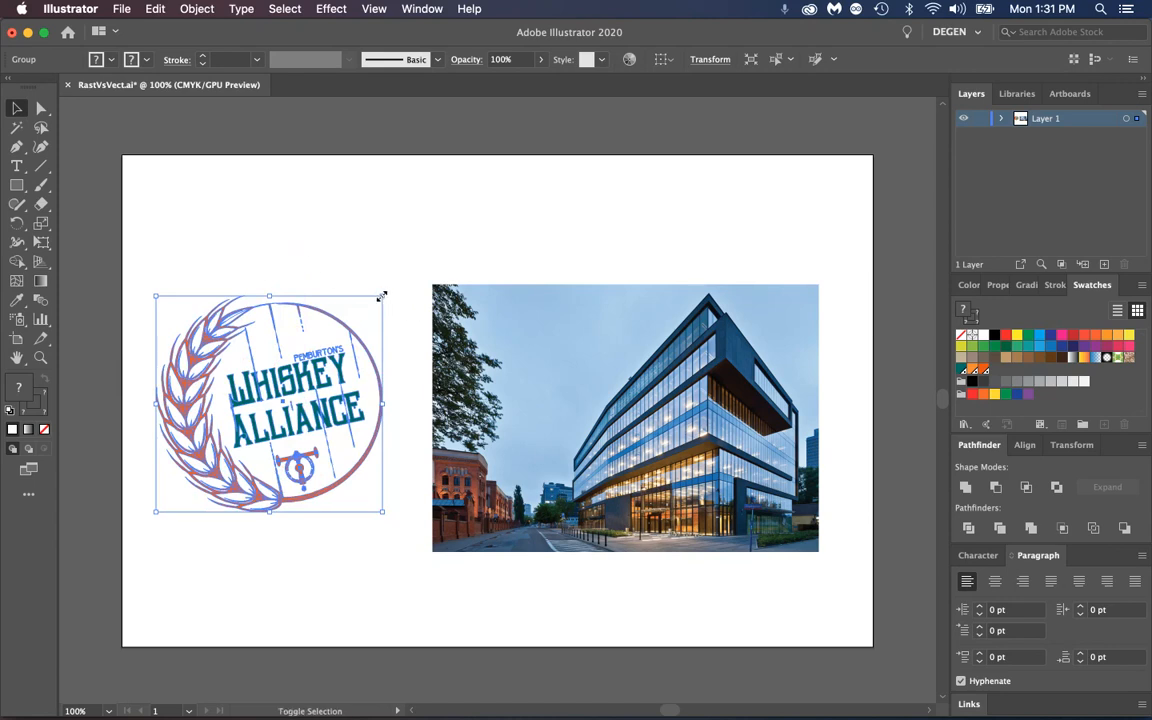
mouse_move(383, 296)
mouse_down()
mouse_move(429, 252)
mouse_move(375, 316)
mouse_move(365, 353)
mouse_move(429, 261)
mouse_move(391, 311)
mouse_move(374, 313)
mouse_up()
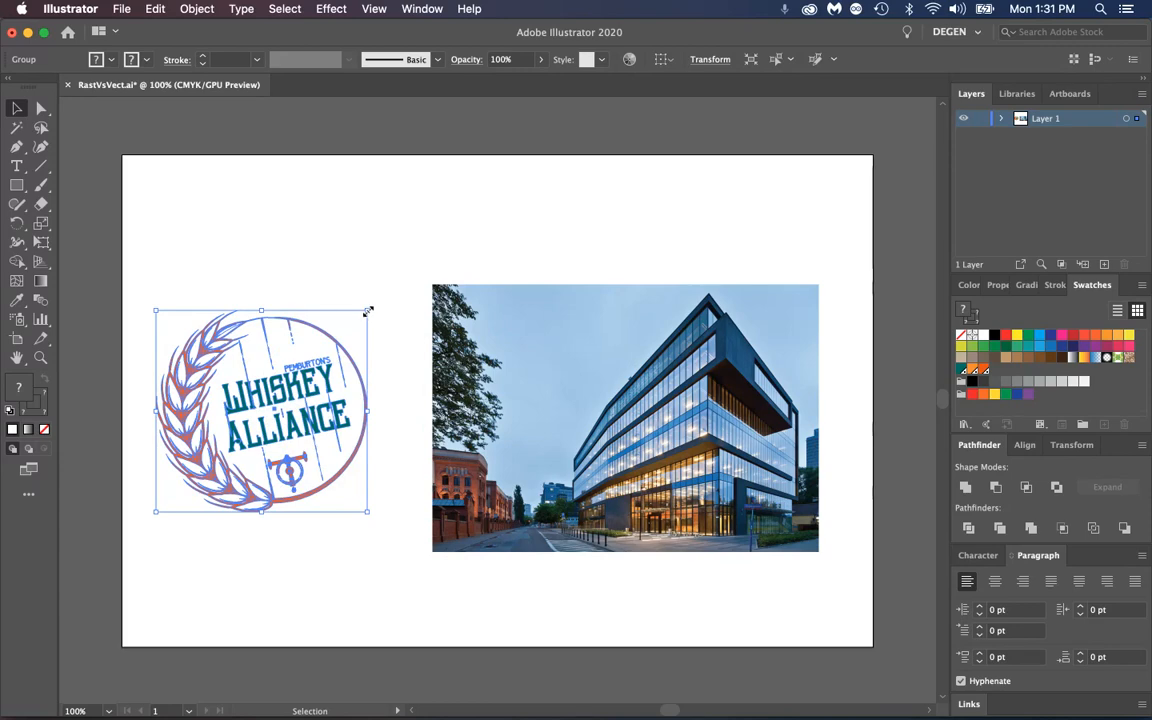
drag(368, 312, 339, 263)
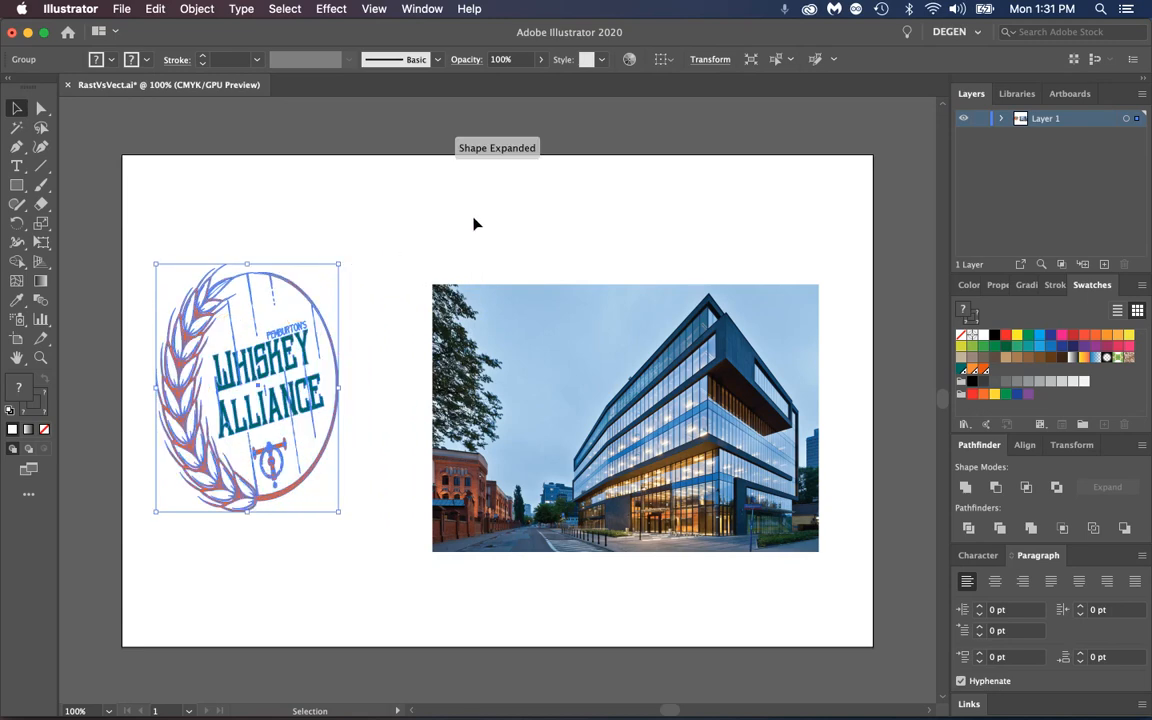
- Undo all scaling and rotation of the Whiskey Alliance logo and deselect it
click(156, 9)
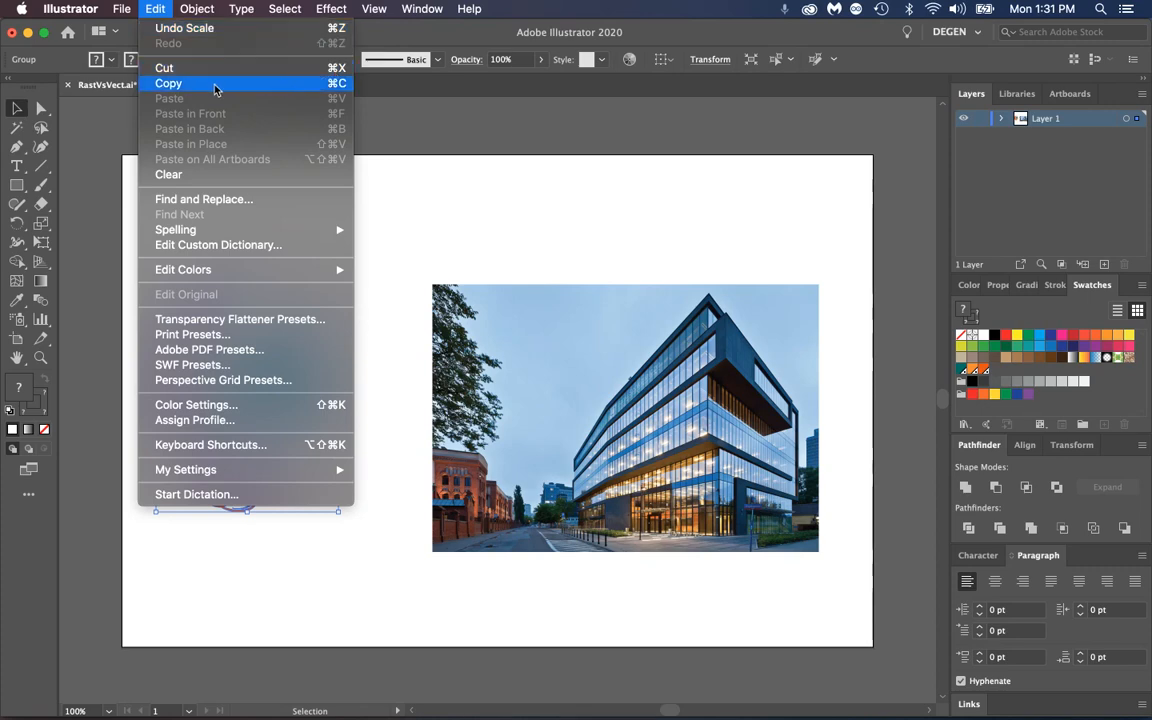
click(160, 30)
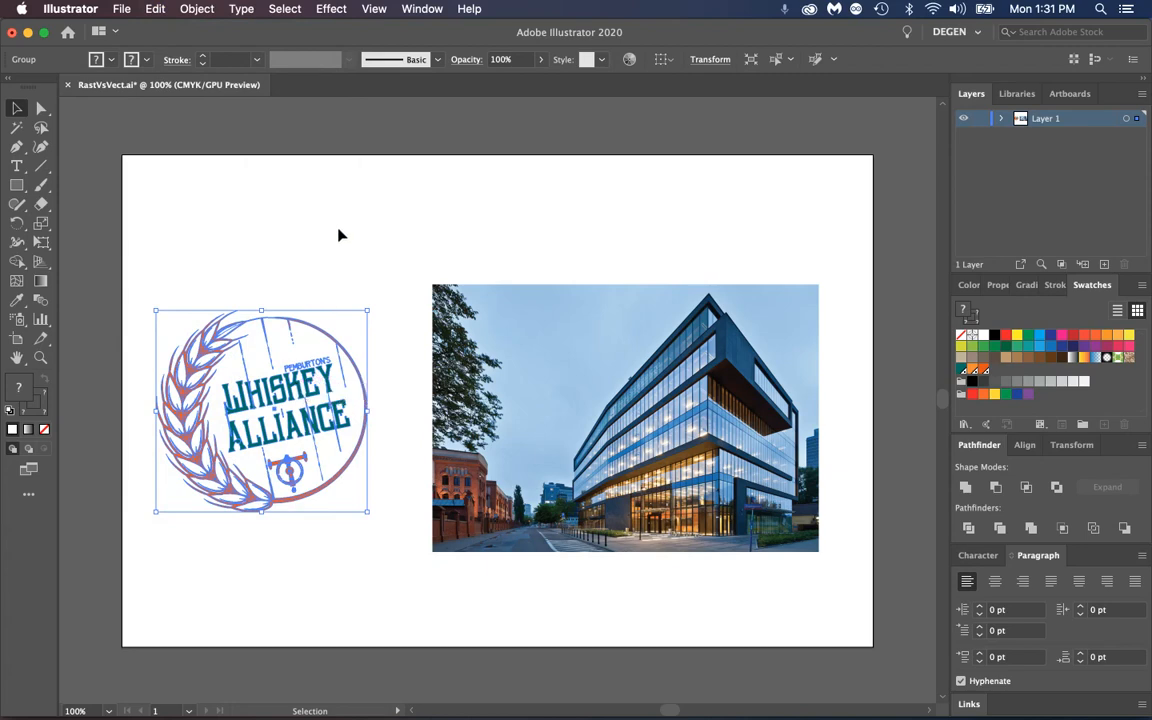
key(a)
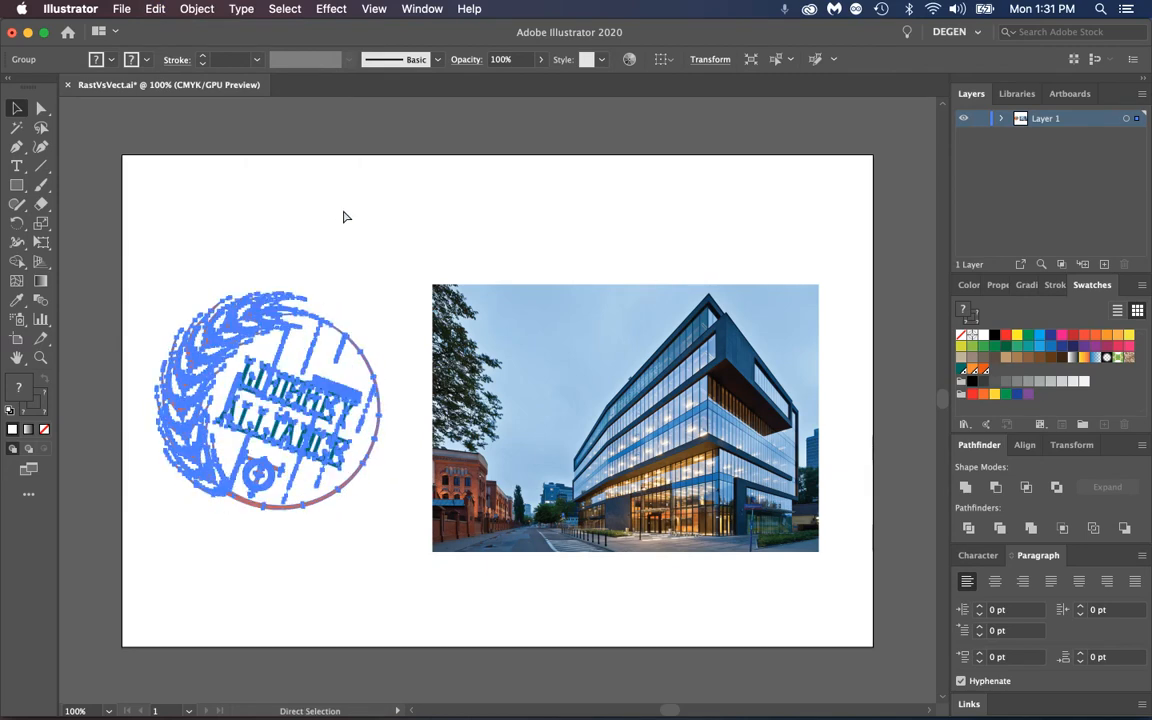
key(v)
click(344, 236)
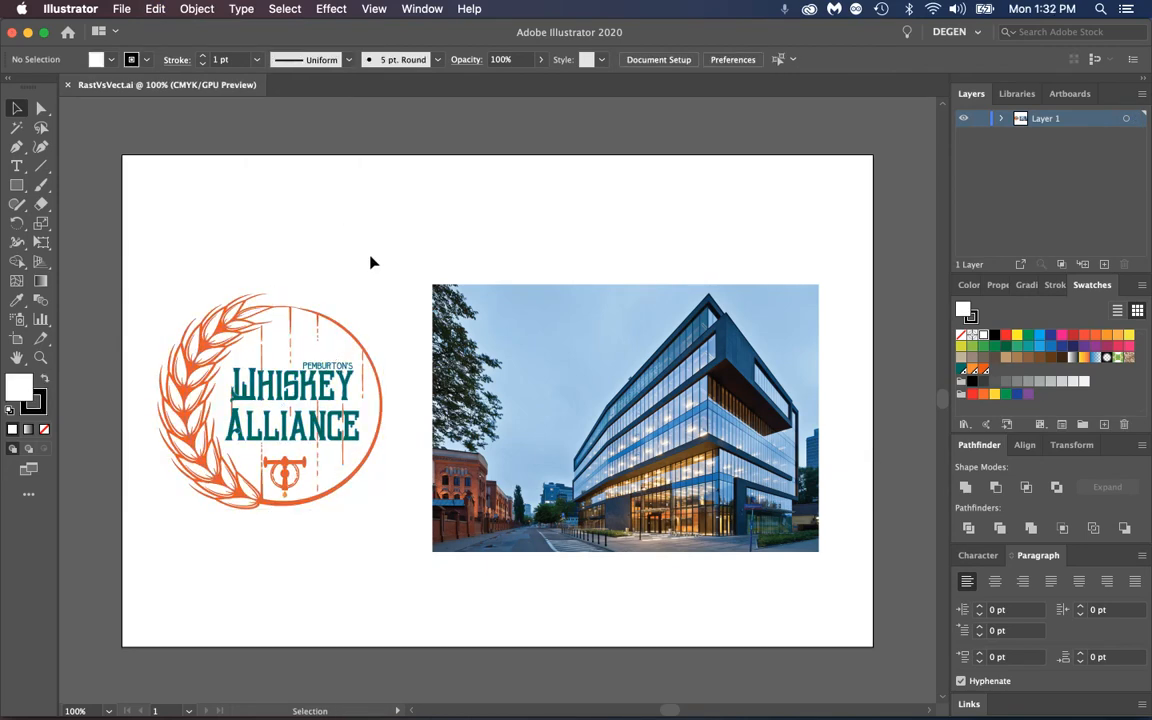
- Isolate the letter S in "Whiskey" with the Group Selection tool, stretch it taller, and undo the scaling
click(42, 109)
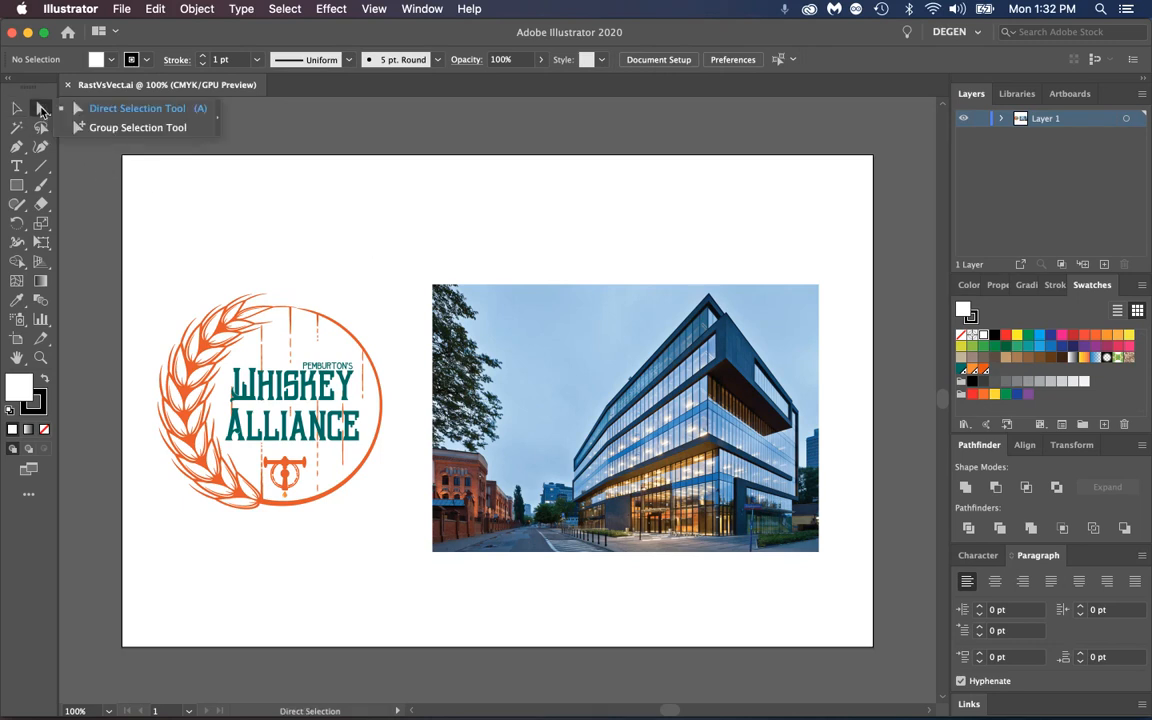
click(155, 130)
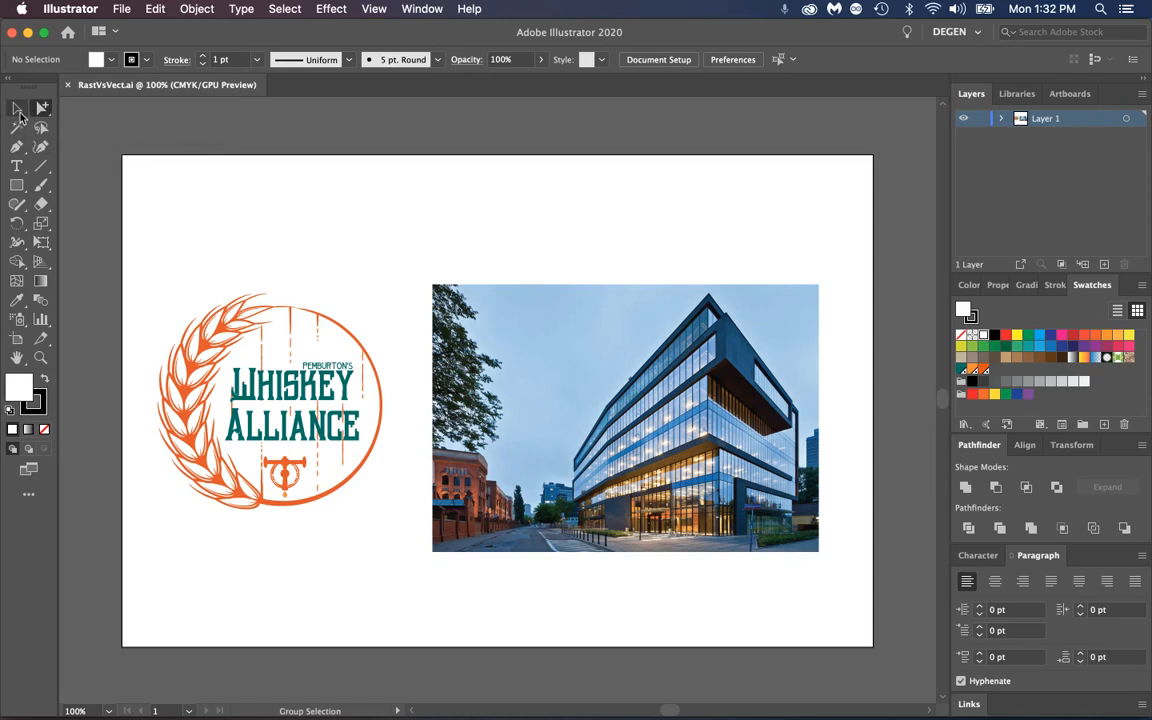
click(240, 382)
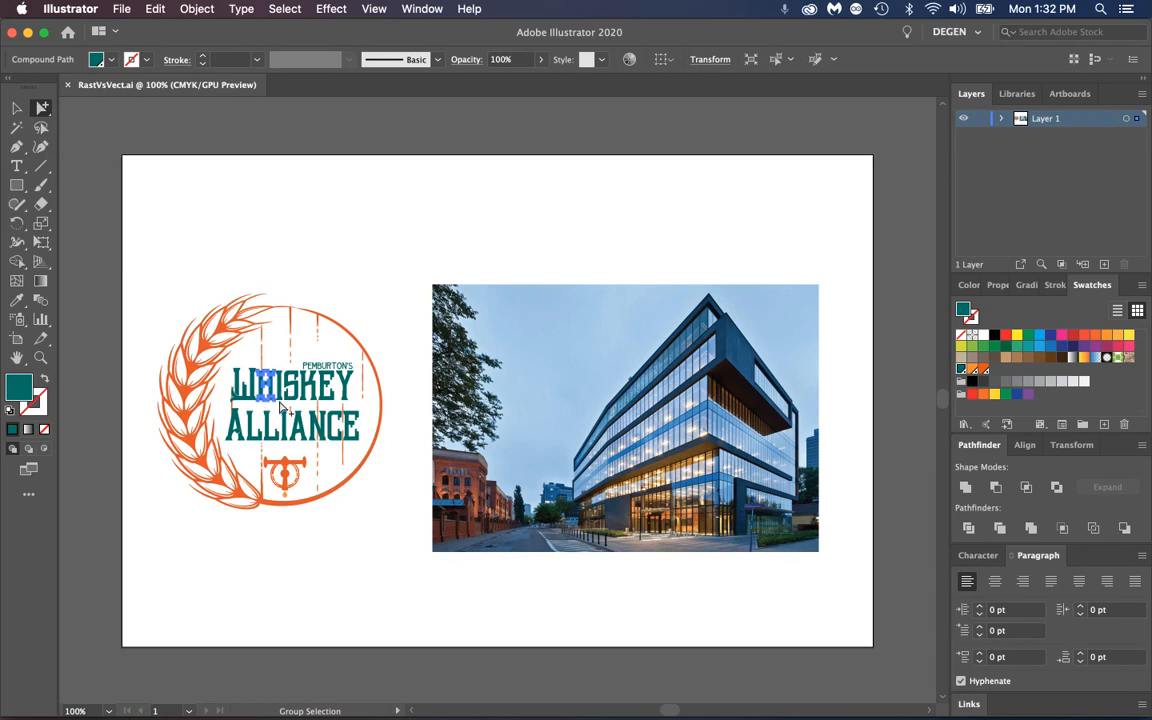
click(290, 393)
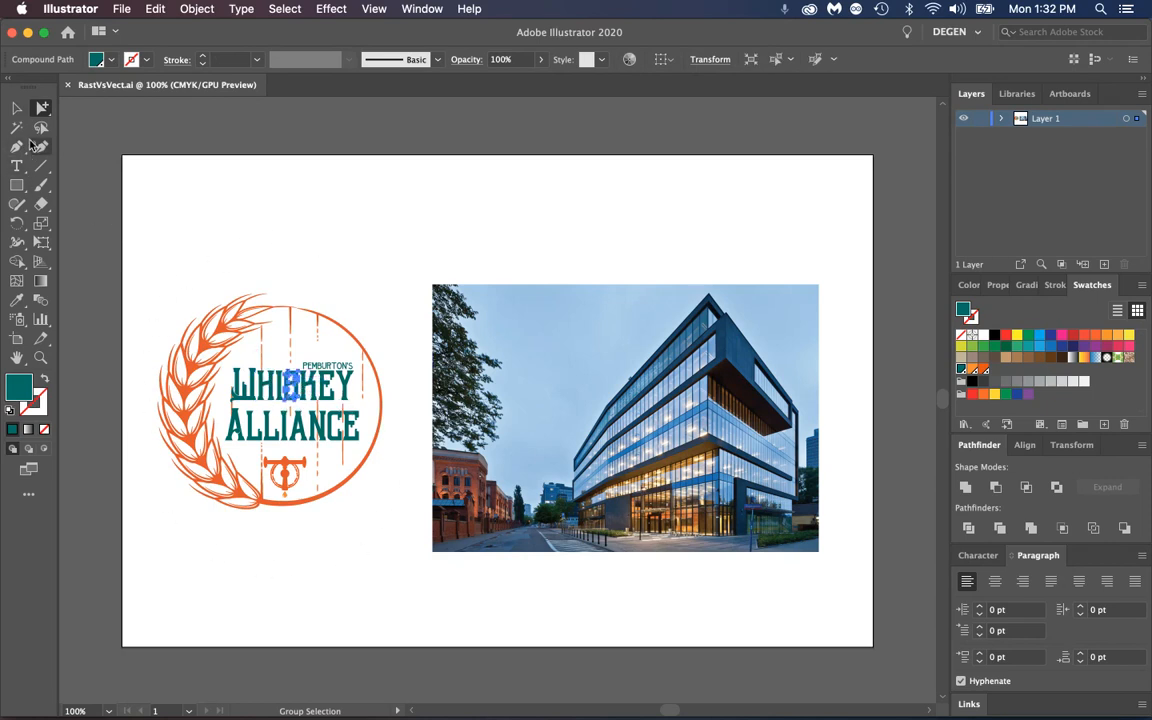
click(19, 109)
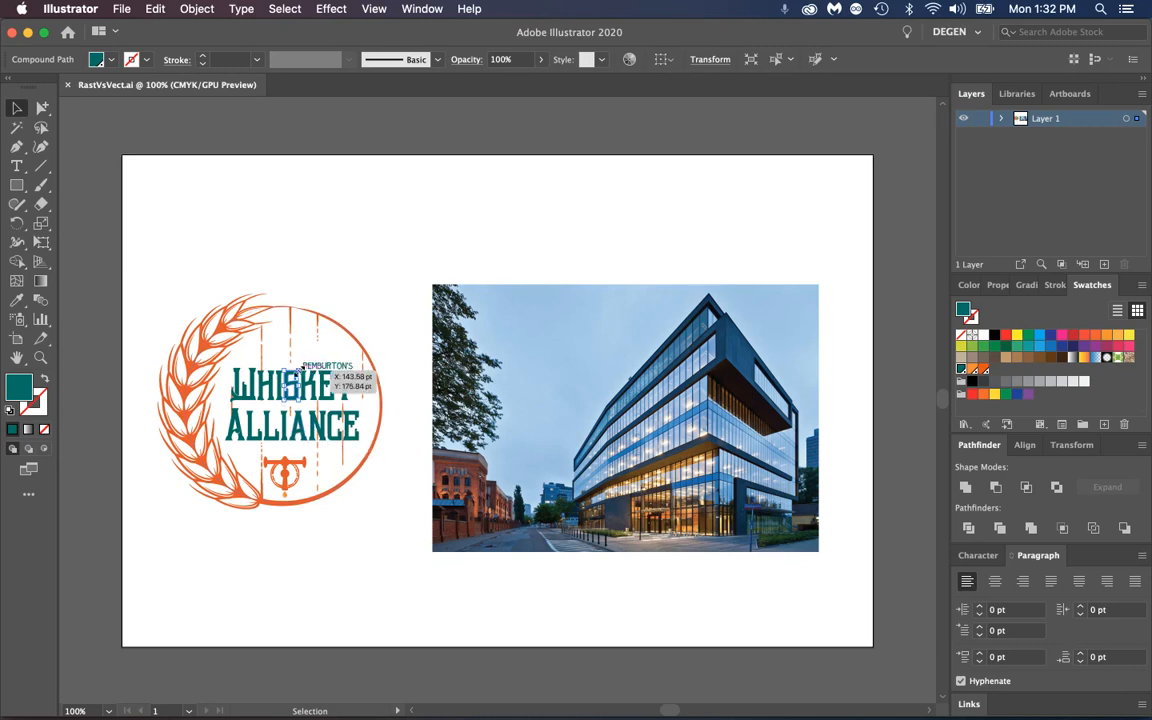
drag(301, 370, 300, 352)
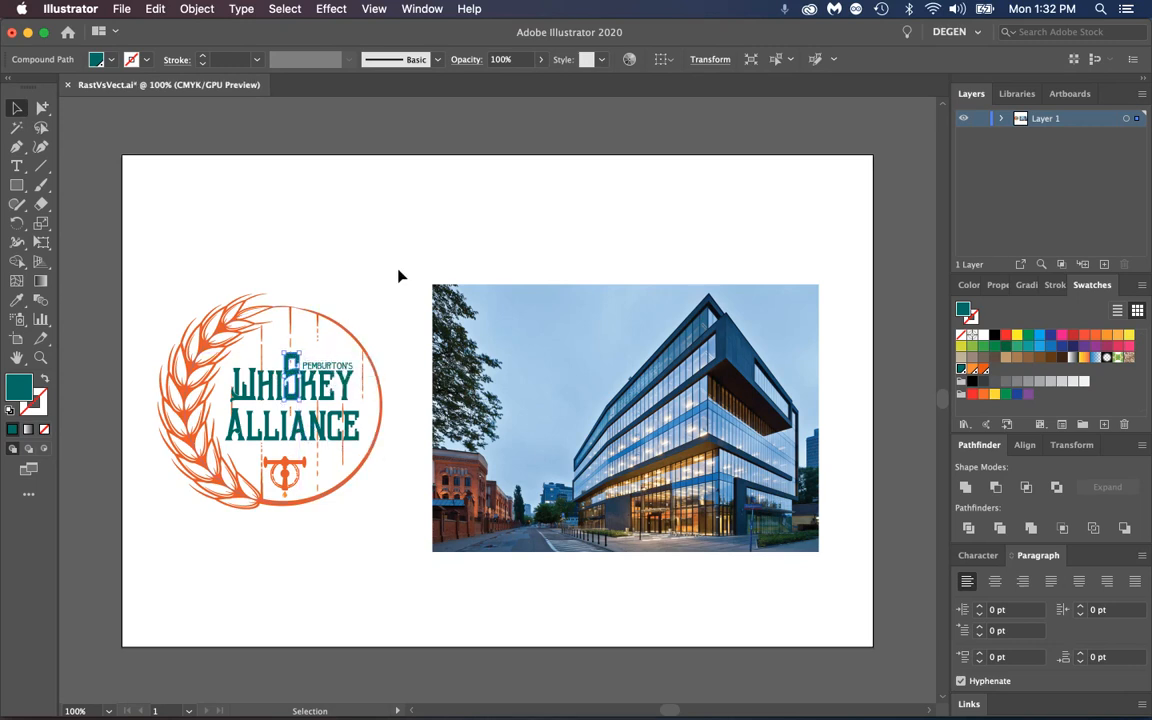
click(398, 269)
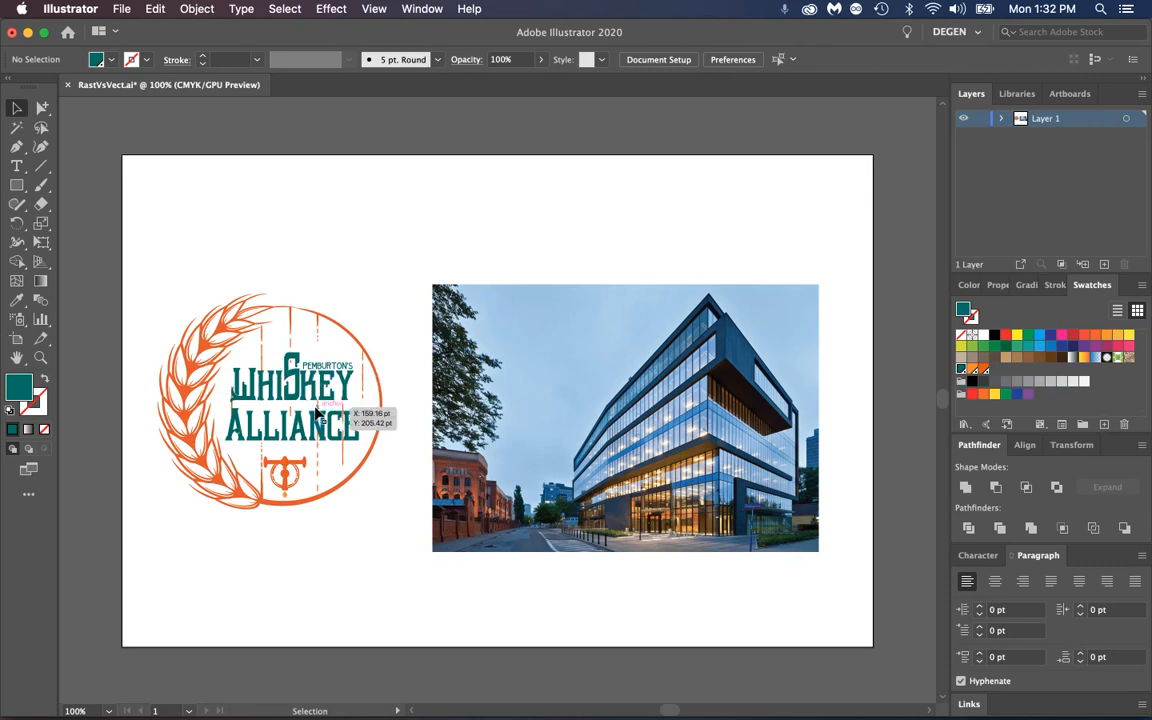
click(152, 10)
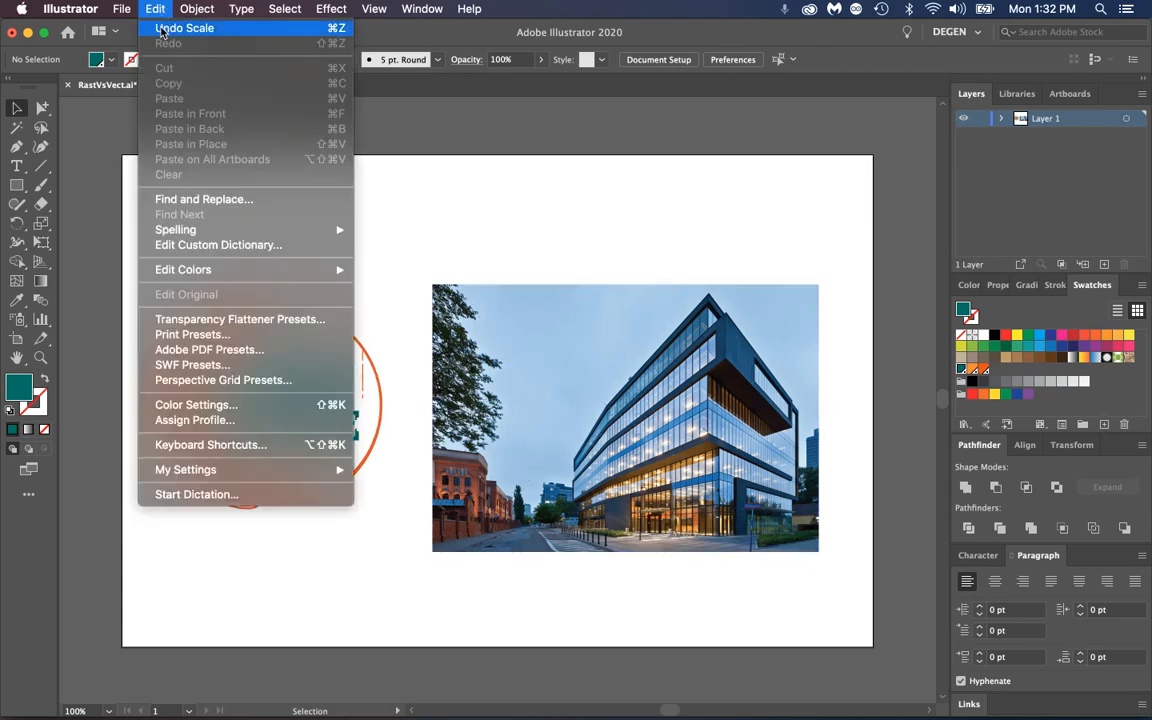
click(148, 30)
- Activate the Direct Selection tool and clear the selection of the letter S
drag(41, 107, 107, 112)
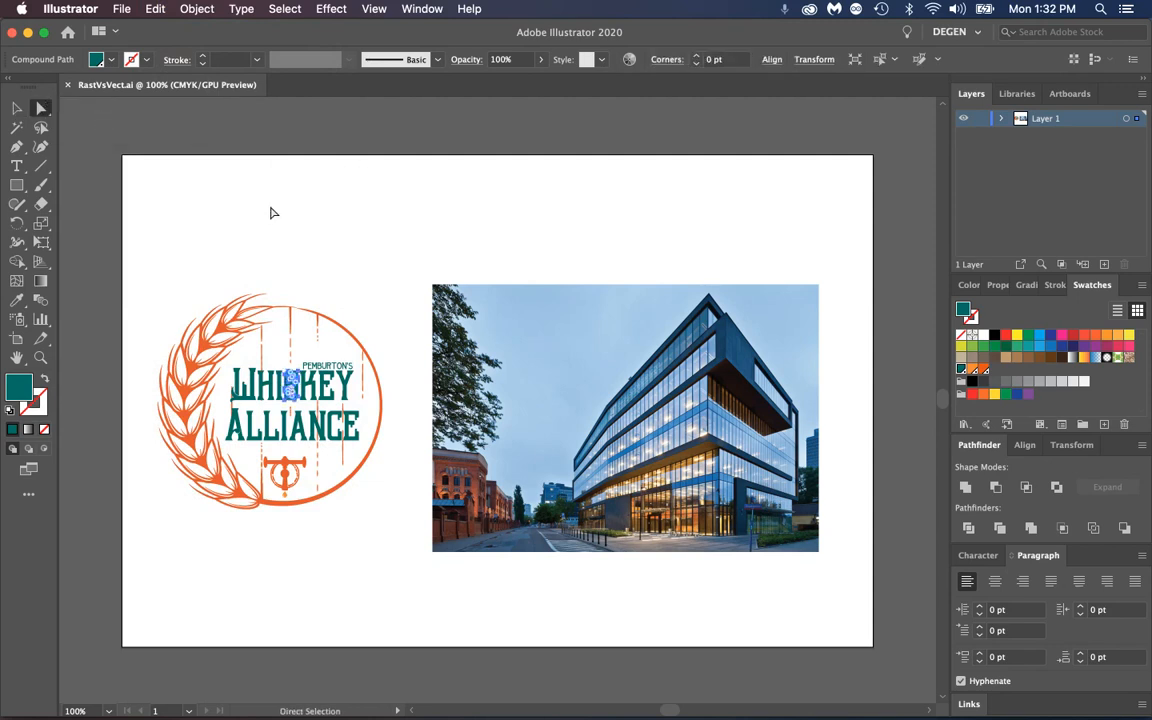
click(305, 257)
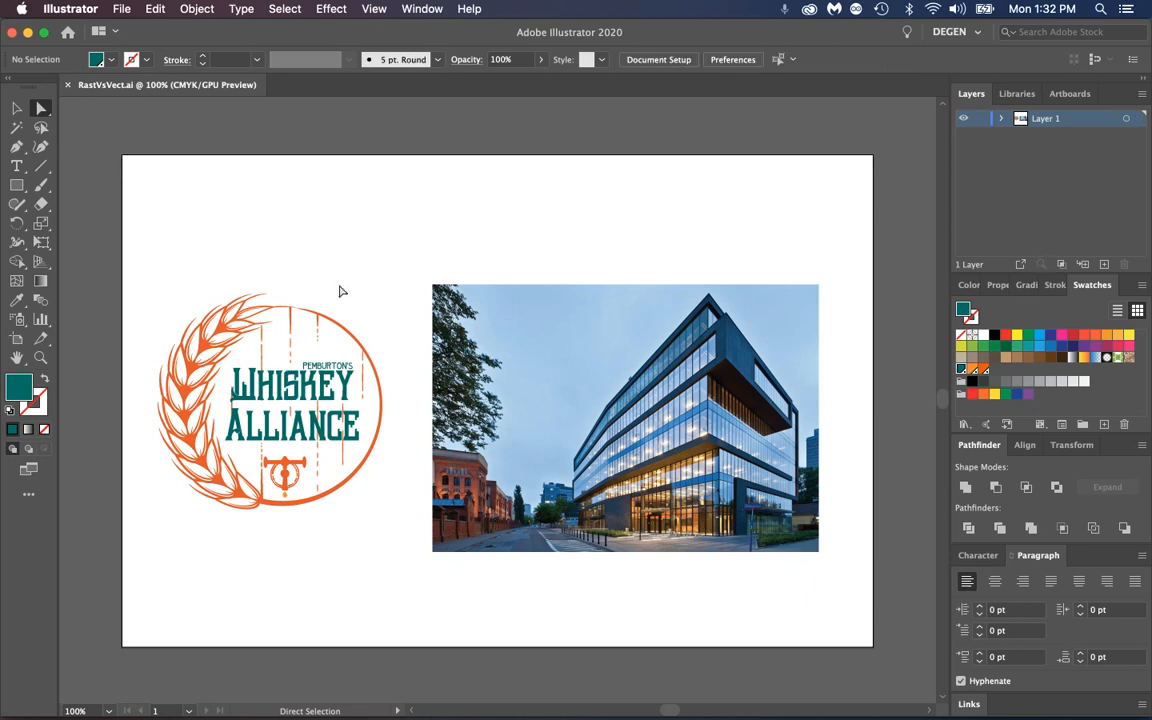
- Distort the top of the logo's orange ring outline by moving its anchor points with the Direct Selection tool
click(289, 508)
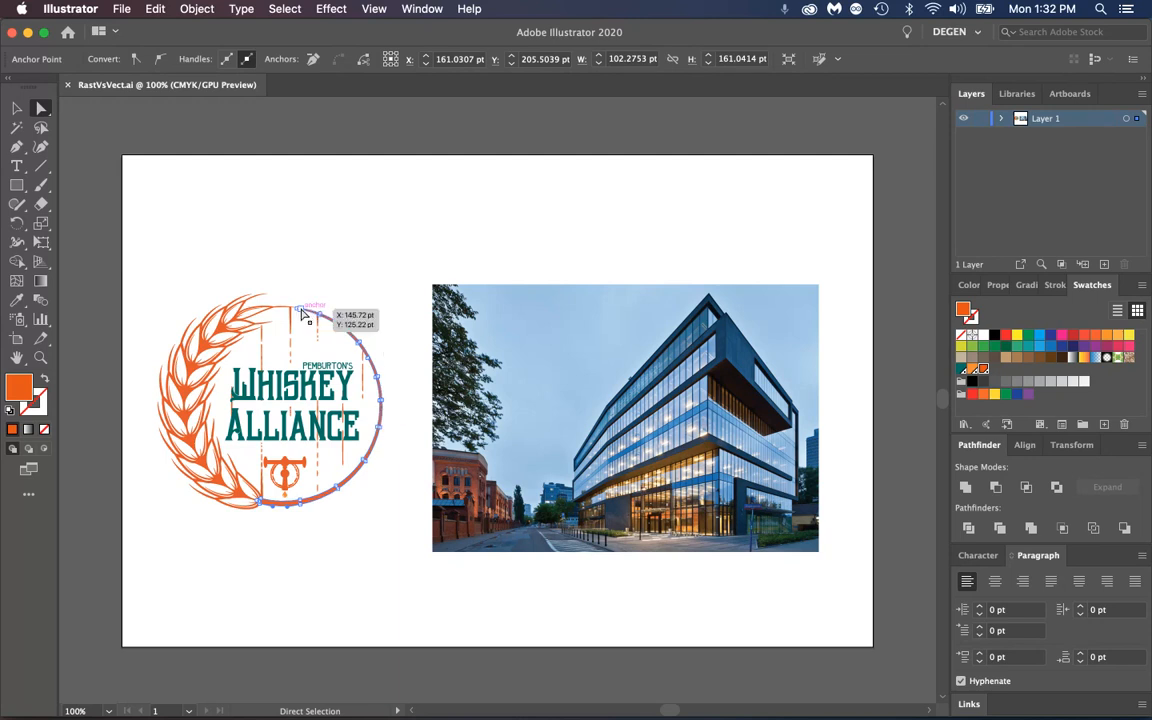
drag(303, 314, 339, 294)
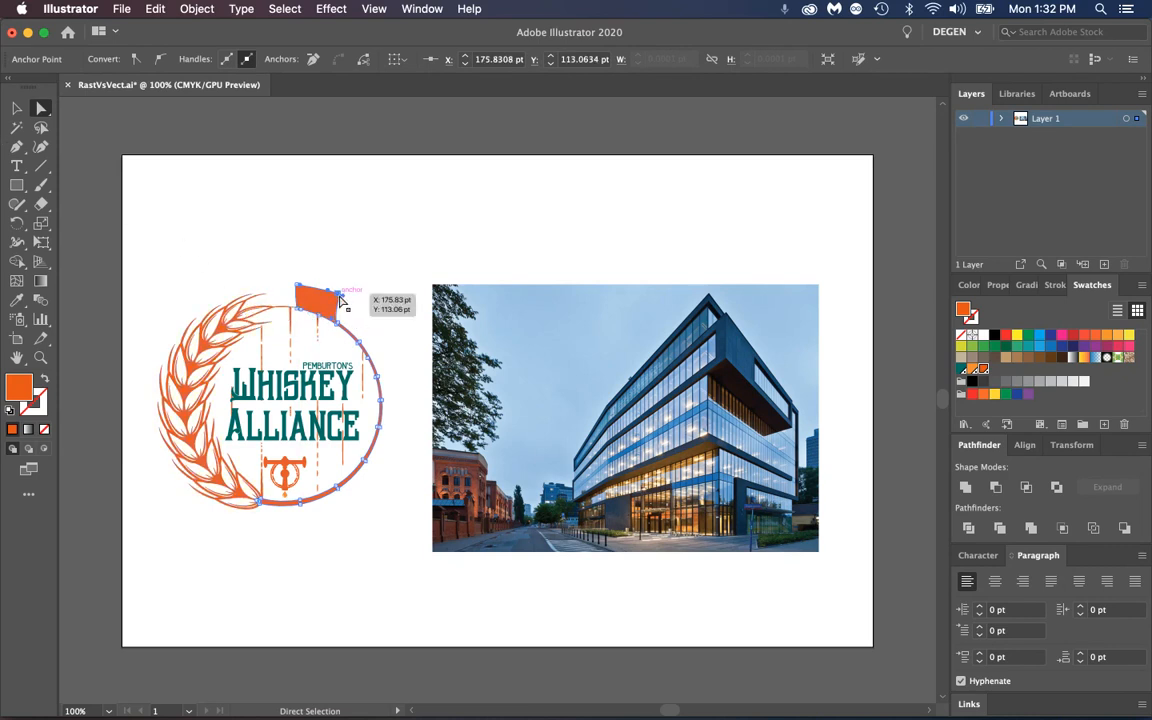
click(343, 314)
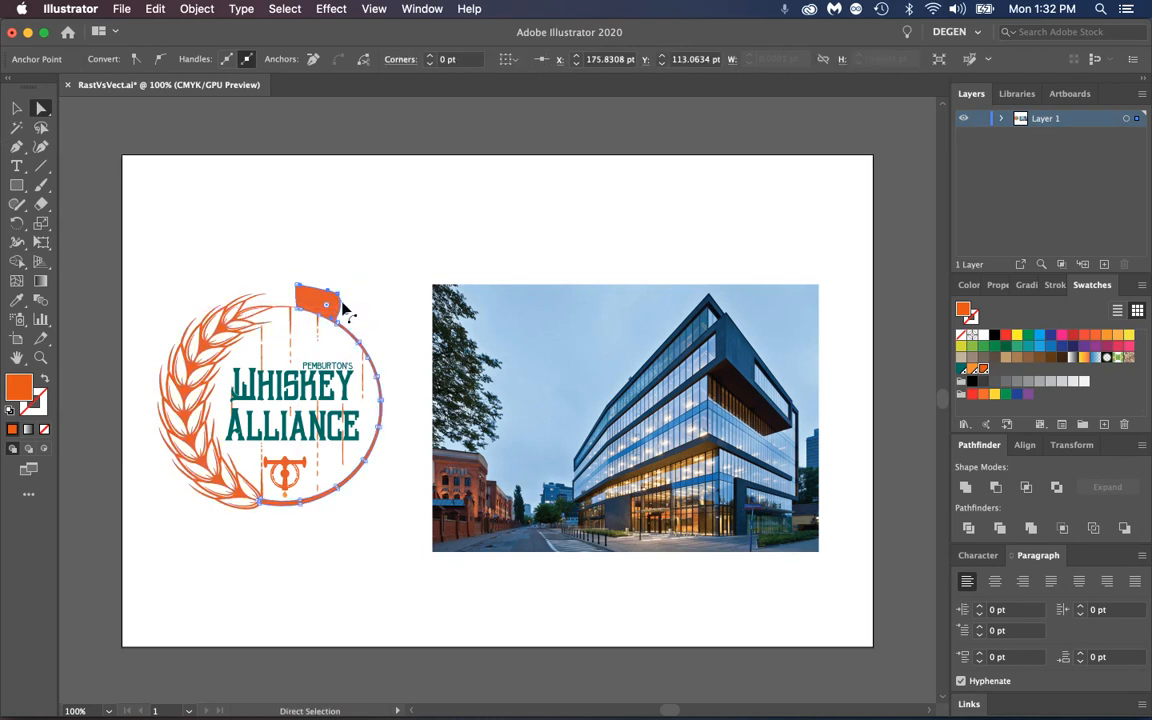
drag(328, 290, 320, 277)
click(357, 276)
- Undo all anchor point edits to the orange ring outline and clear its selection
key(super+z)
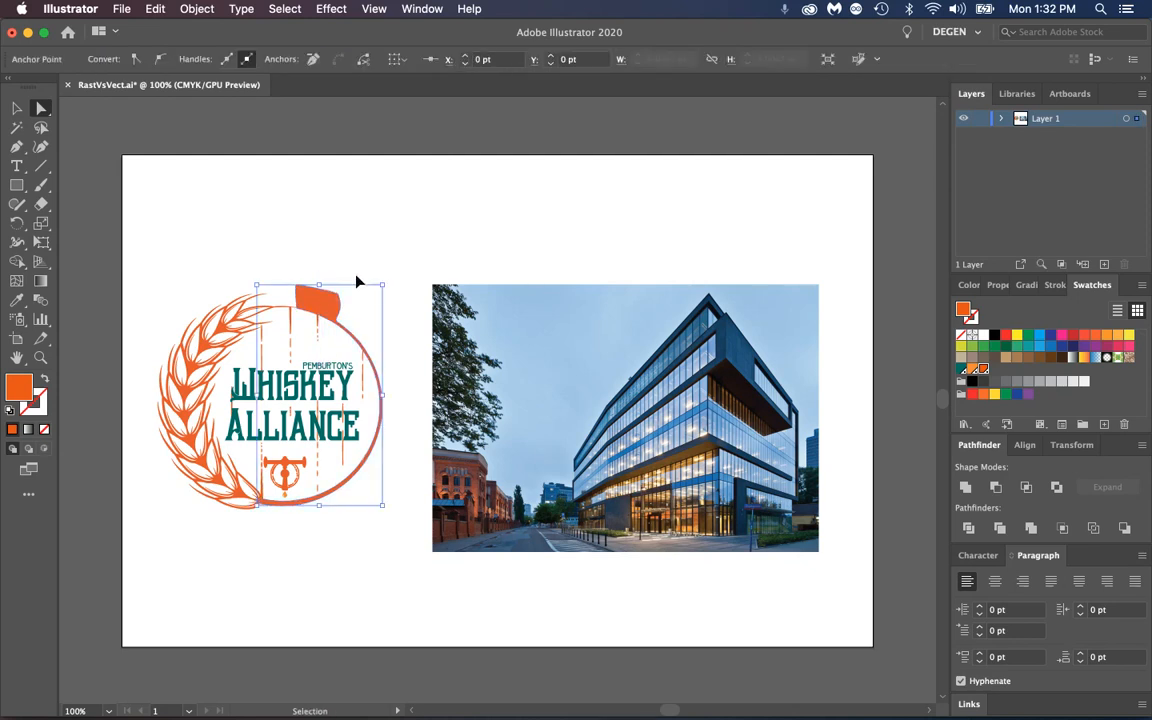
key(super+z)
key(super+z)
key(super+z)
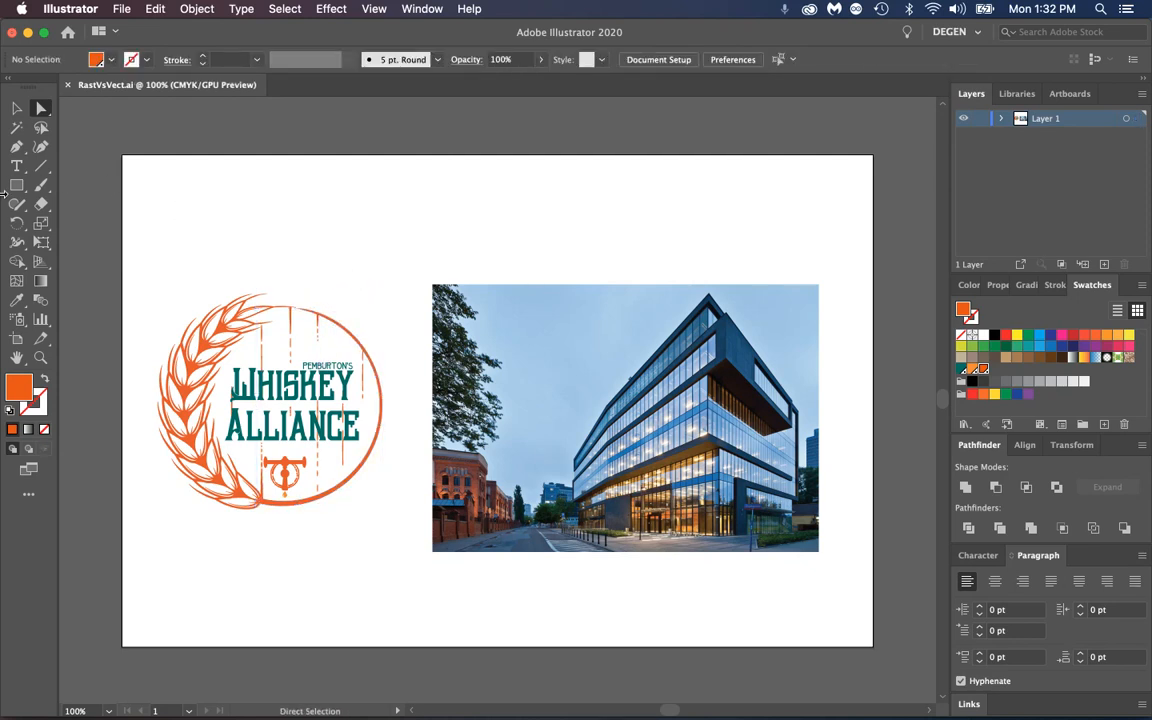
- Draw an orange square in the empty area above the logo with the Rectangle tool
mouse_move(16, 185)
mouse_down()
mouse_move(86, 187)
mouse_move(18, 186)
mouse_move(75, 280)
mouse_move(96, 191)
mouse_up()
drag(306, 178, 406, 278)
key(a)
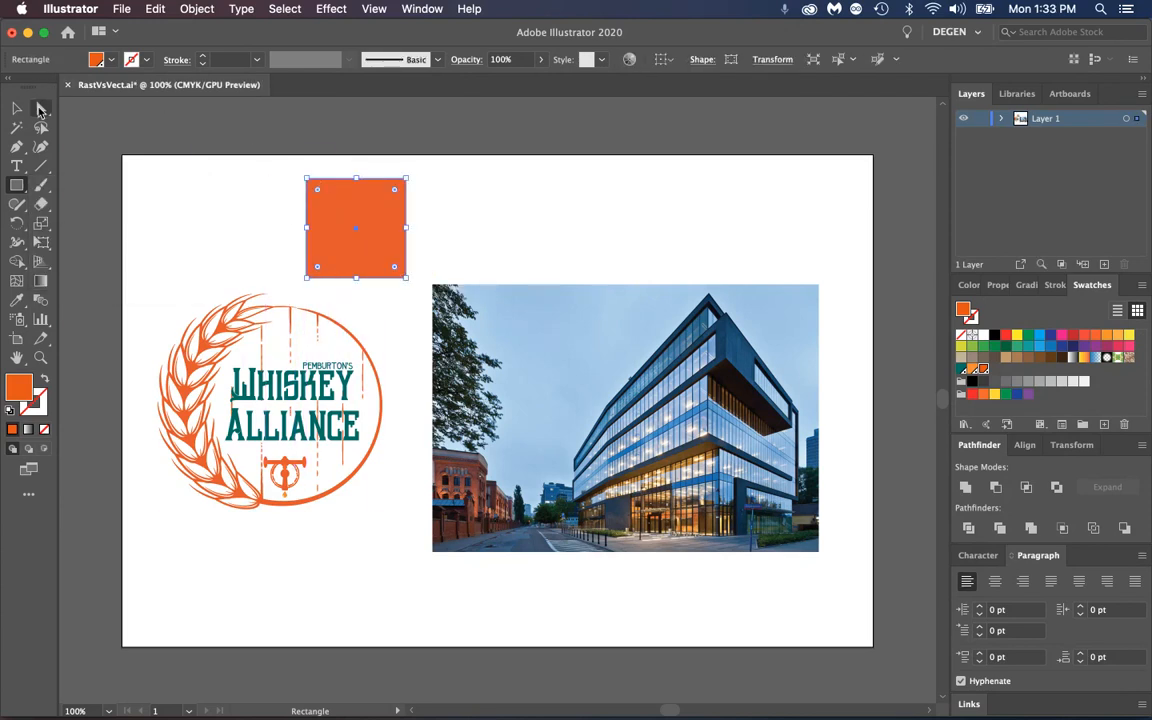
- Reshape the orange square with the Direct Selection tool by moving its upper-right corner anchor inward and slightly down
click(240, 203)
click(306, 179)
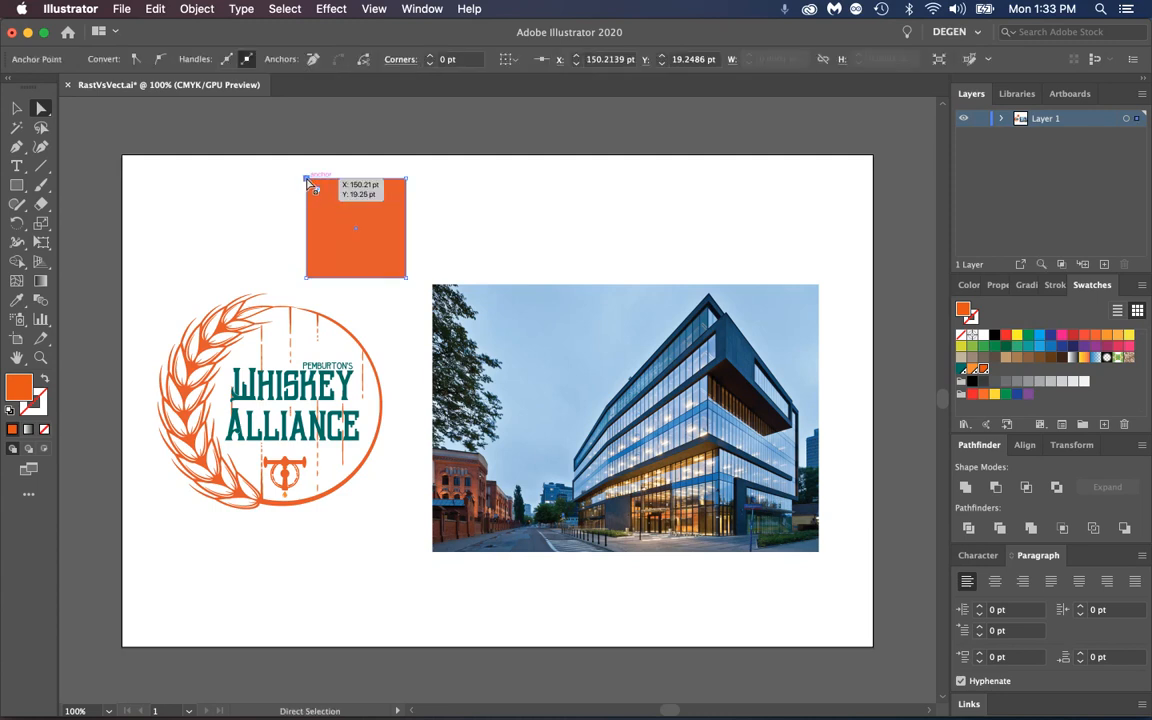
mouse_move(306, 180)
mouse_down()
mouse_move(368, 218)
mouse_move(282, 180)
mouse_move(277, 189)
mouse_move(283, 179)
mouse_move(318, 196)
mouse_move(306, 180)
mouse_up()
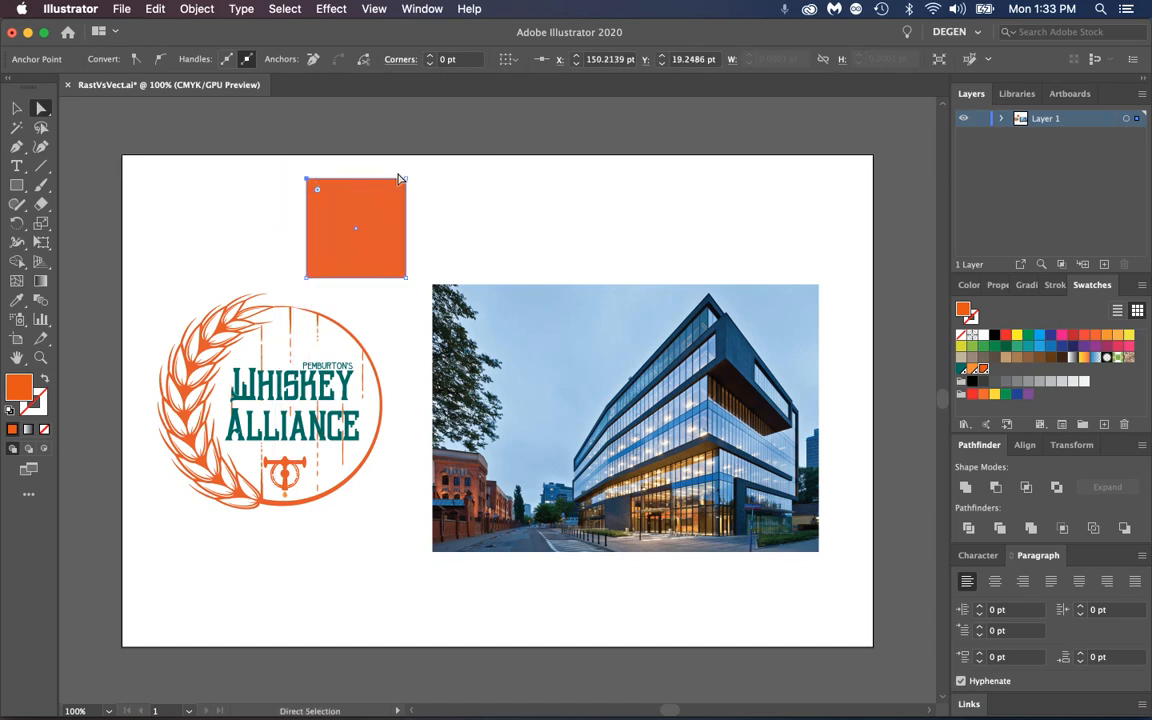
drag(405, 181, 366, 187)
- Delete the reshaped orange shape above the logo
click(433, 185)
click(365, 249)
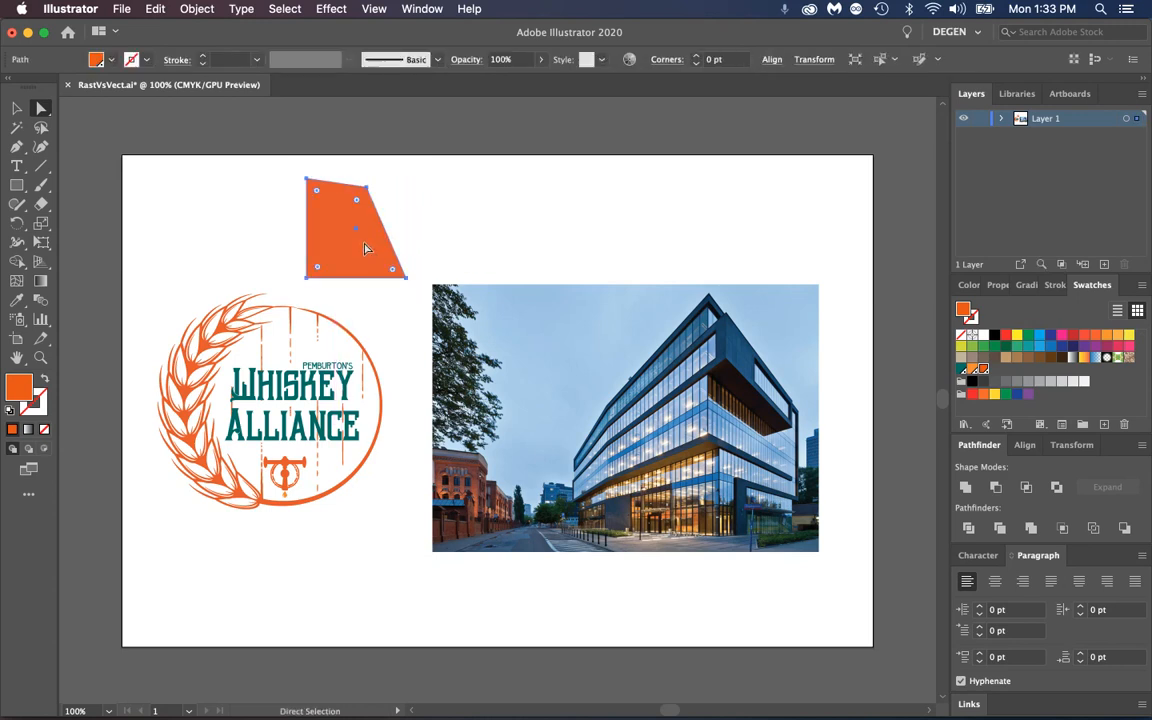
key(Delete)
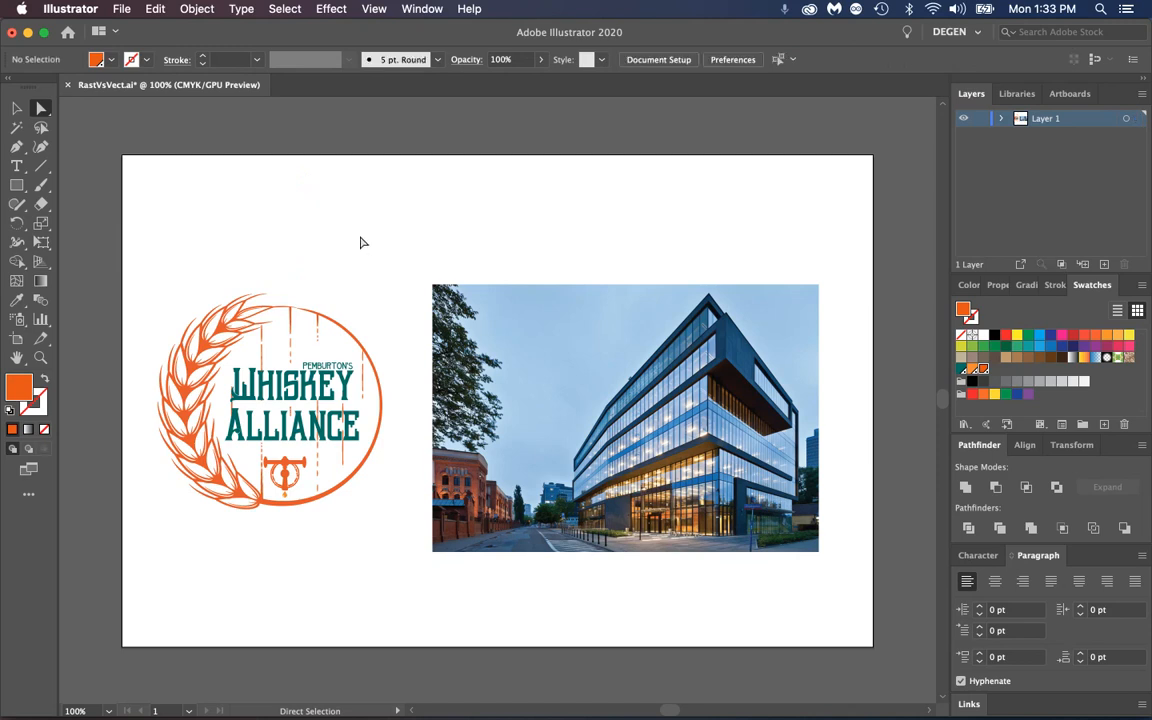
- Examine the edge quality of the letter Y in "Whiskey" up to 64000% magnification, and fit the artboard back in the window
key(v)
key(z)
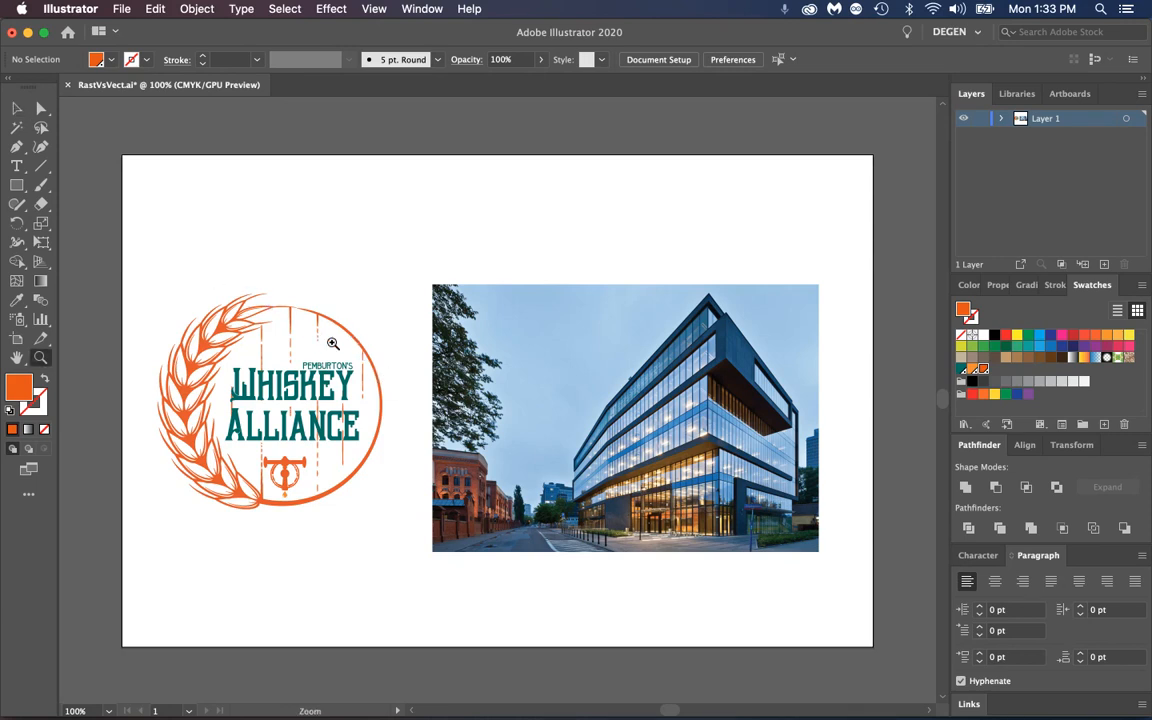
drag(330, 371, 423, 406)
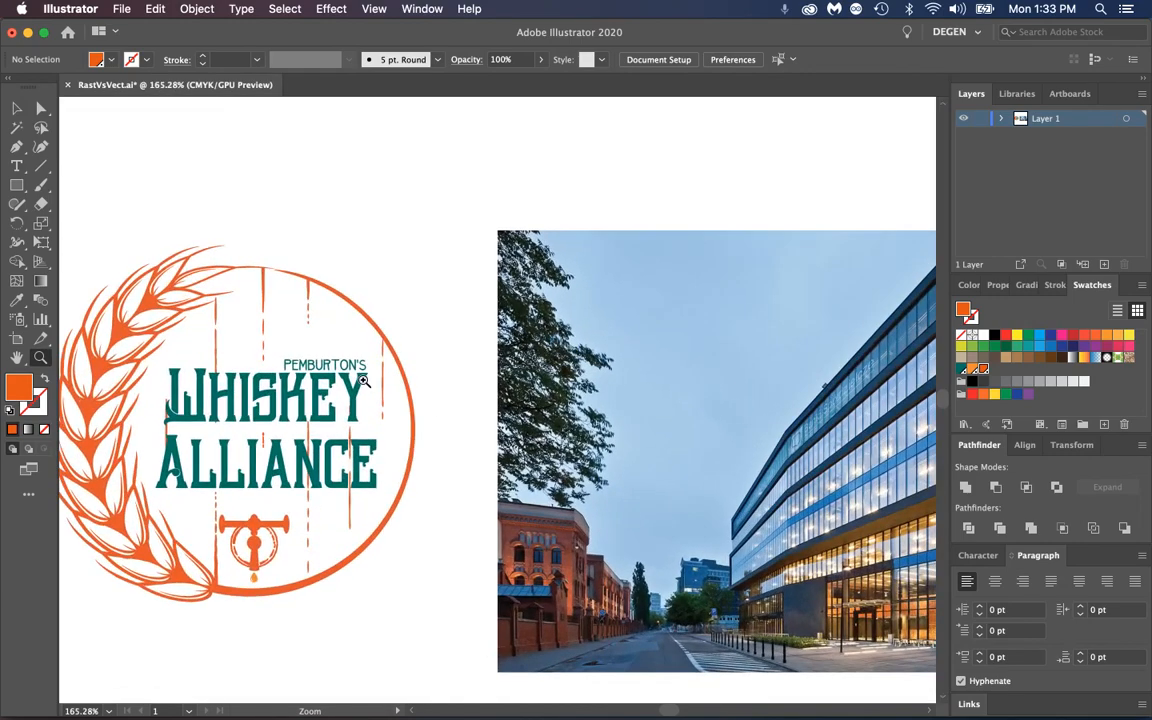
drag(364, 379, 676, 473)
drag(334, 329, 620, 446)
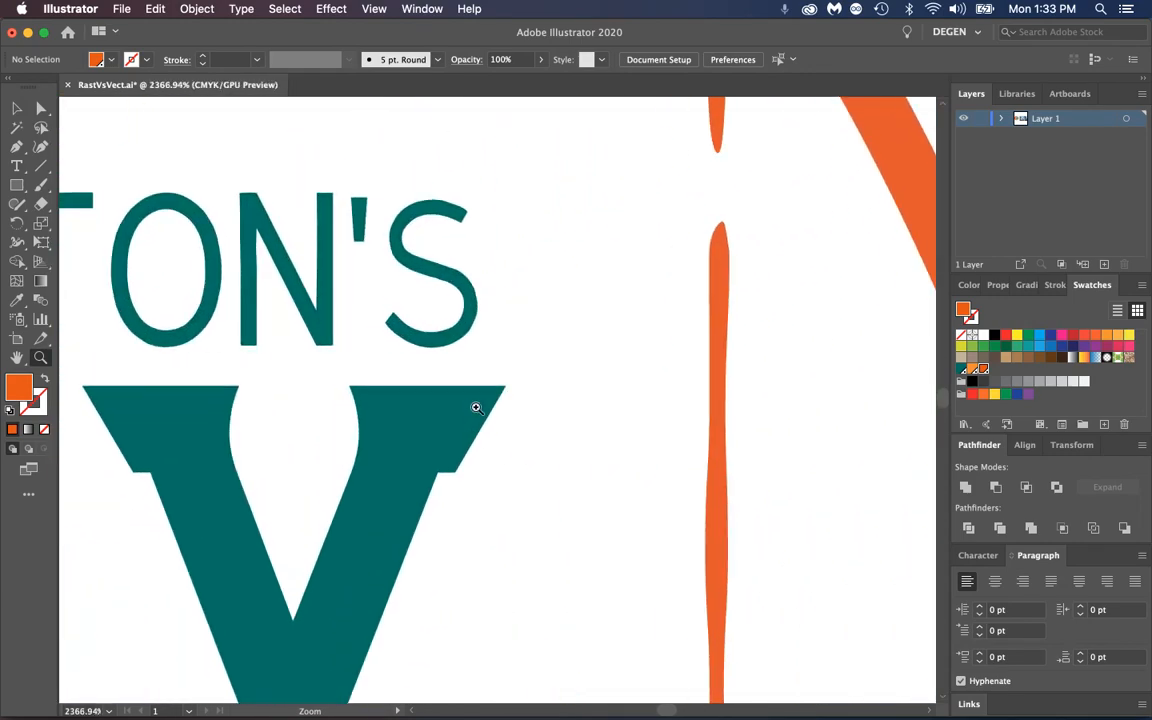
drag(476, 406, 738, 474)
drag(507, 312, 826, 407)
mouse_move(828, 350)
mouse_down()
mouse_move(866, 401)
mouse_move(812, 363)
mouse_up()
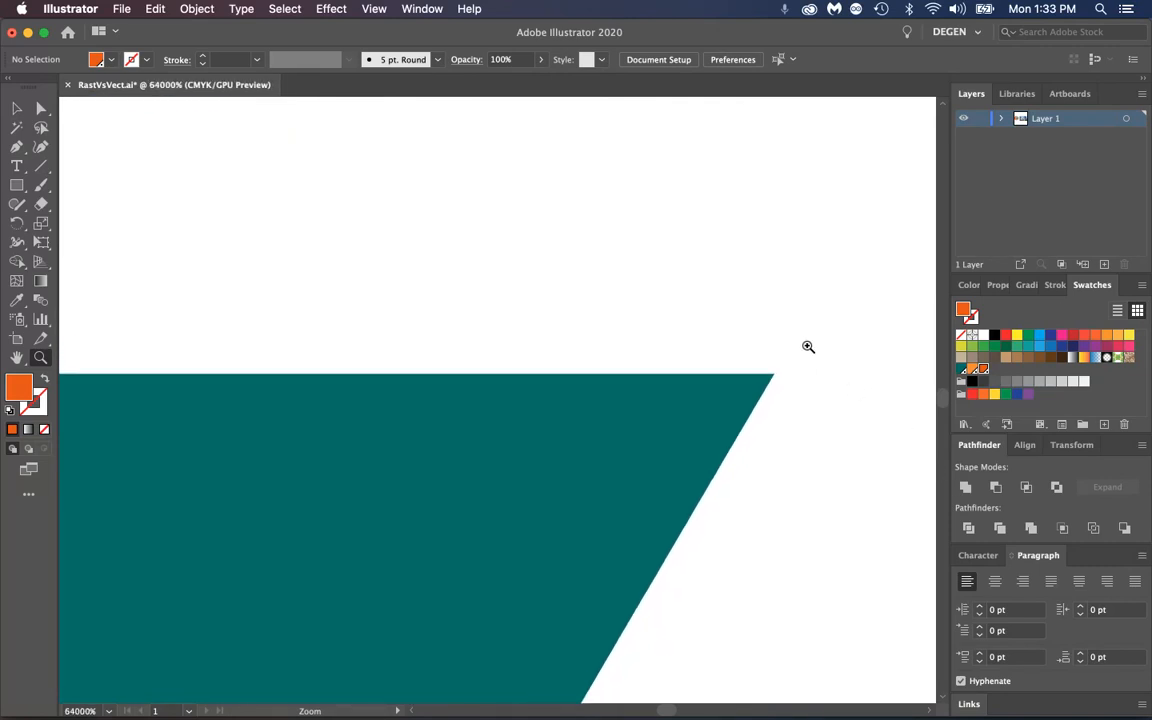
key(super+0)
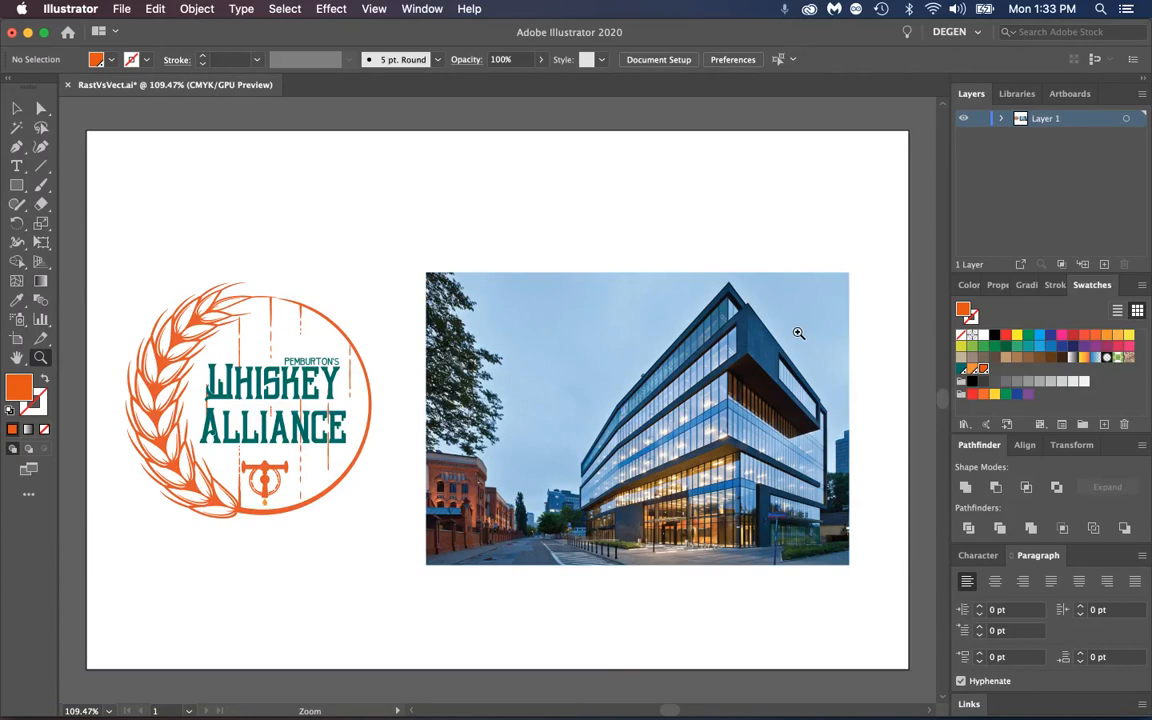
- Select the building photo and show its linked file entry, Building.jpg, in the list of links
click(17, 108)
click(580, 300)
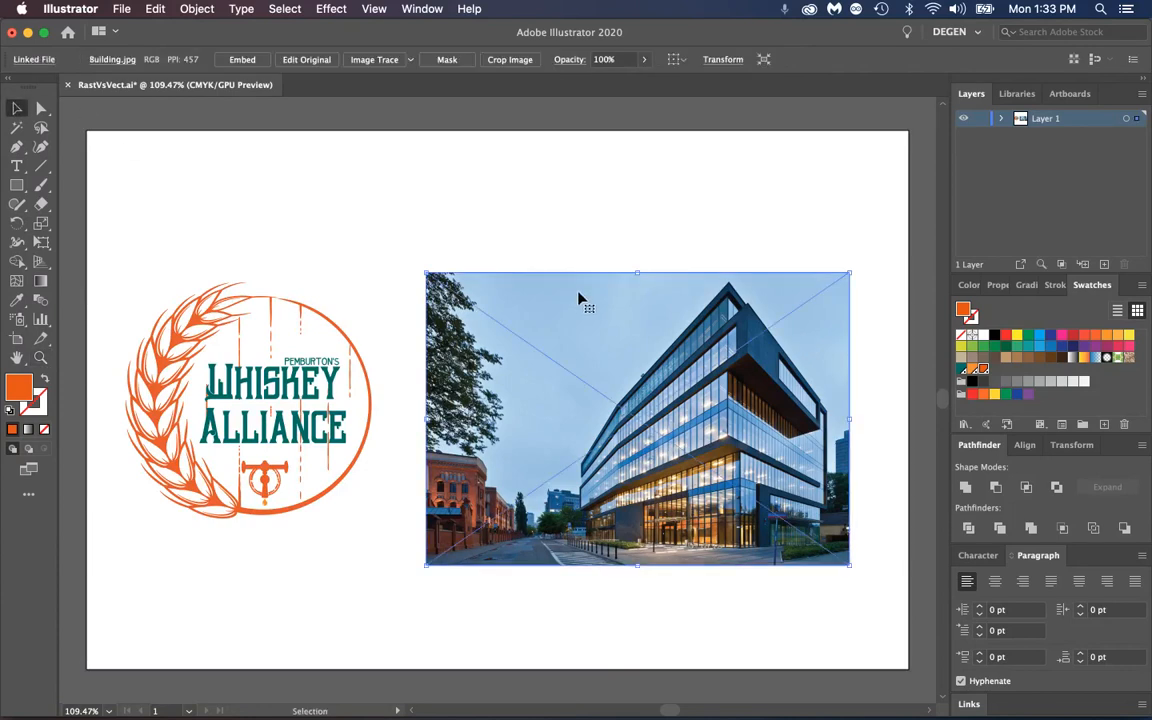
click(969, 704)
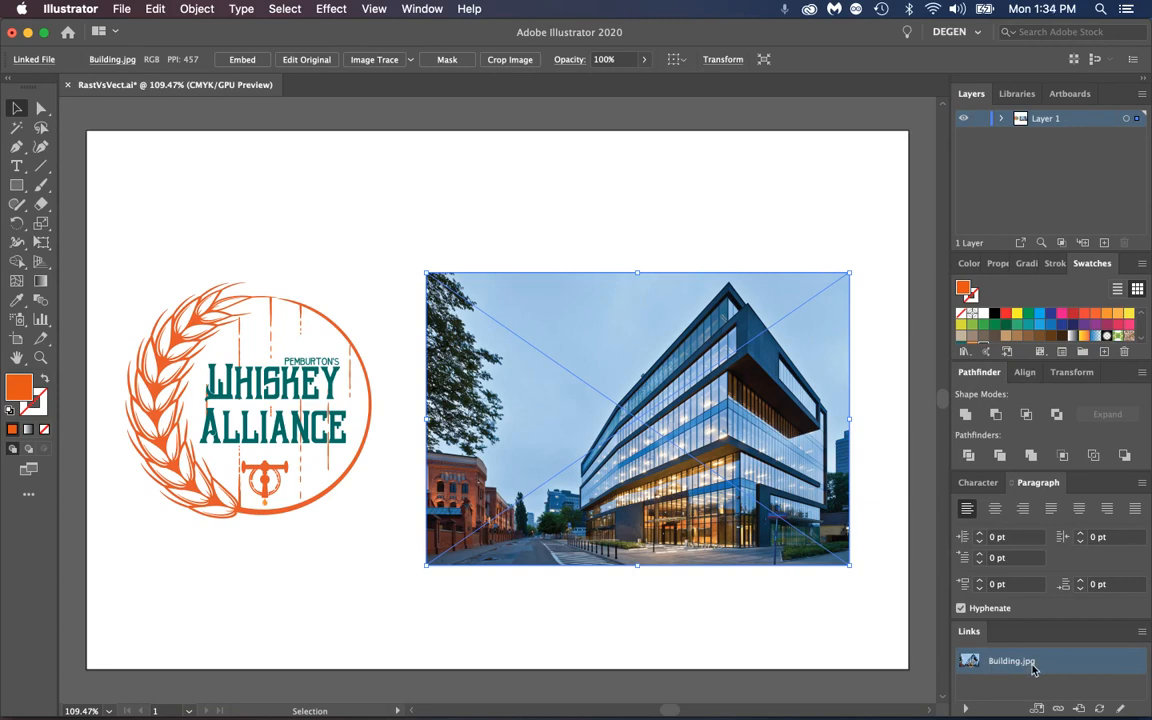
- Choose Building.jpg for placing as a linked file, cancel the placement, and deselect the building photo
click(118, 8)
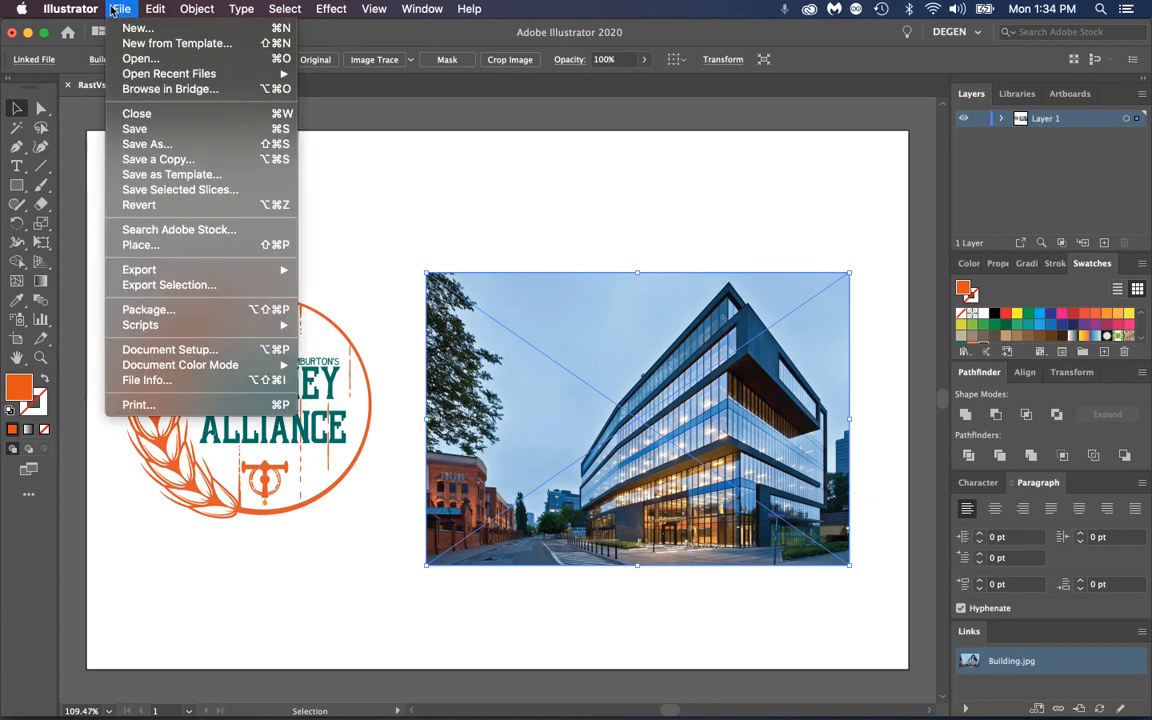
click(140, 245)
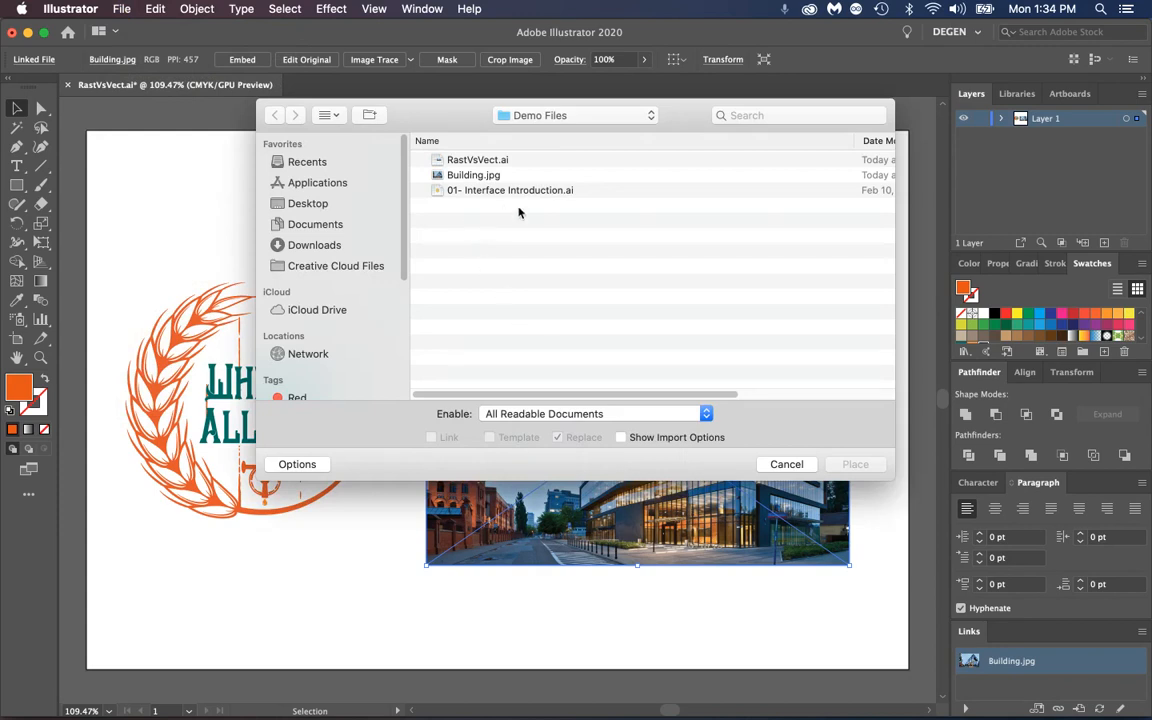
click(450, 175)
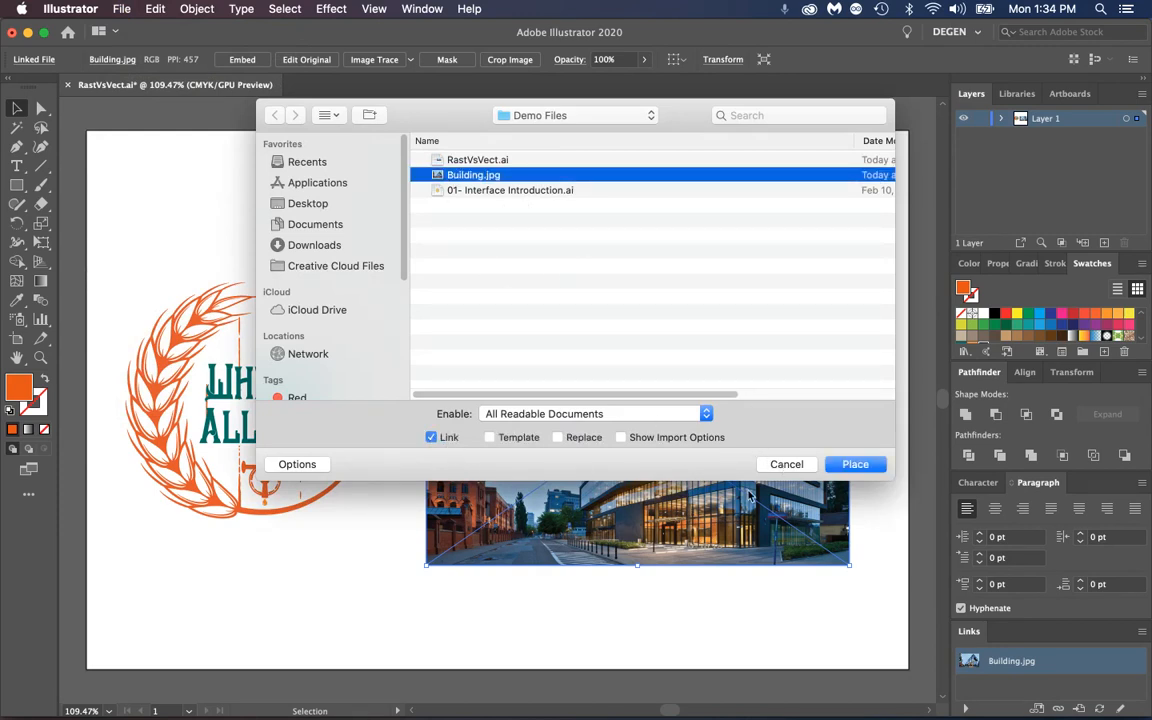
click(785, 465)
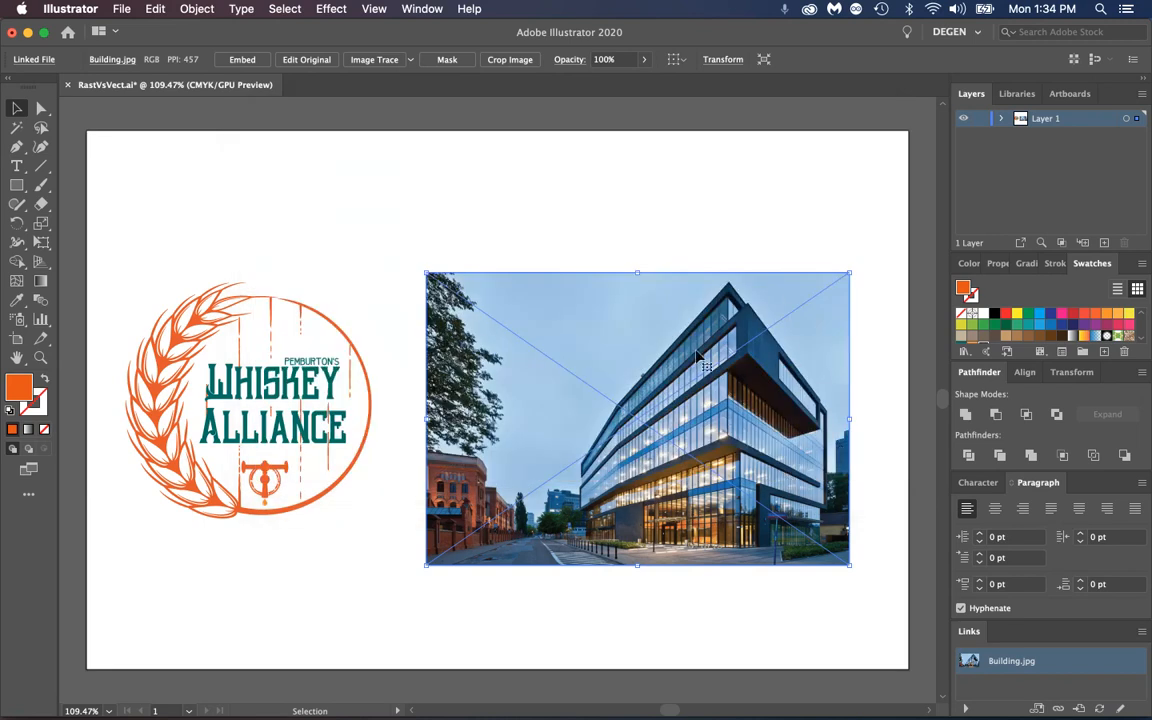
click(656, 224)
- Examine the pixels along the building's roof peak in the photo at very high magnification, and fit the artboard back in the window
click(41, 357)
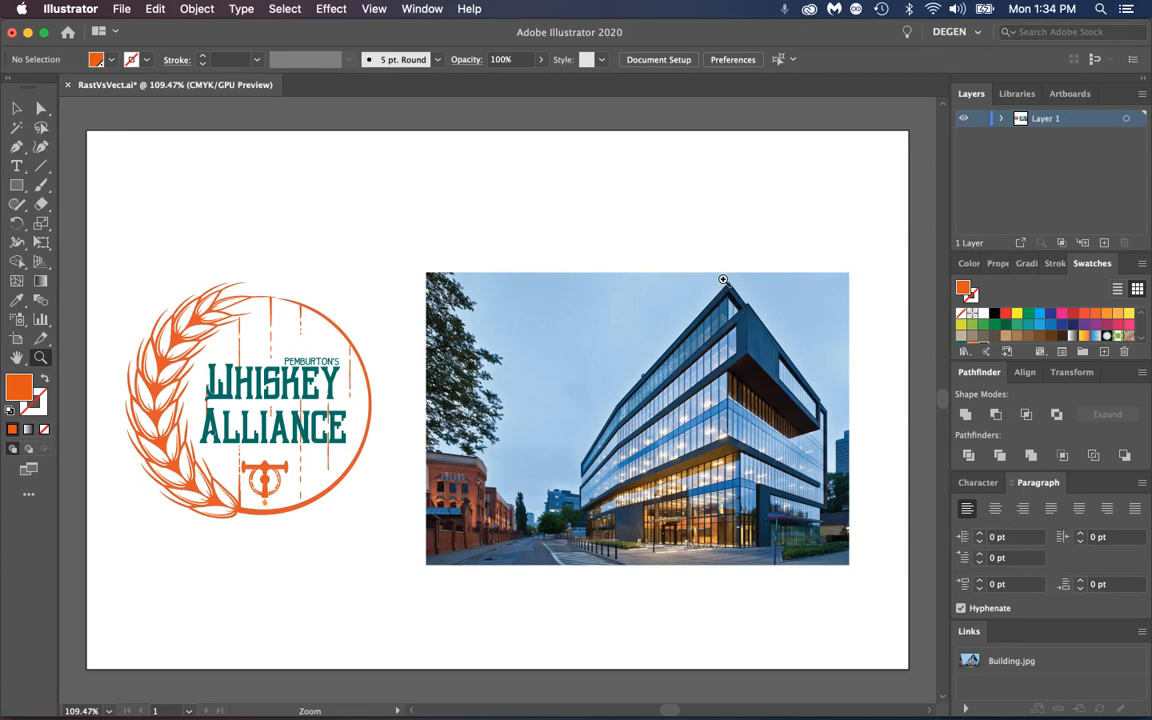
drag(724, 279, 841, 388)
drag(747, 319, 965, 470)
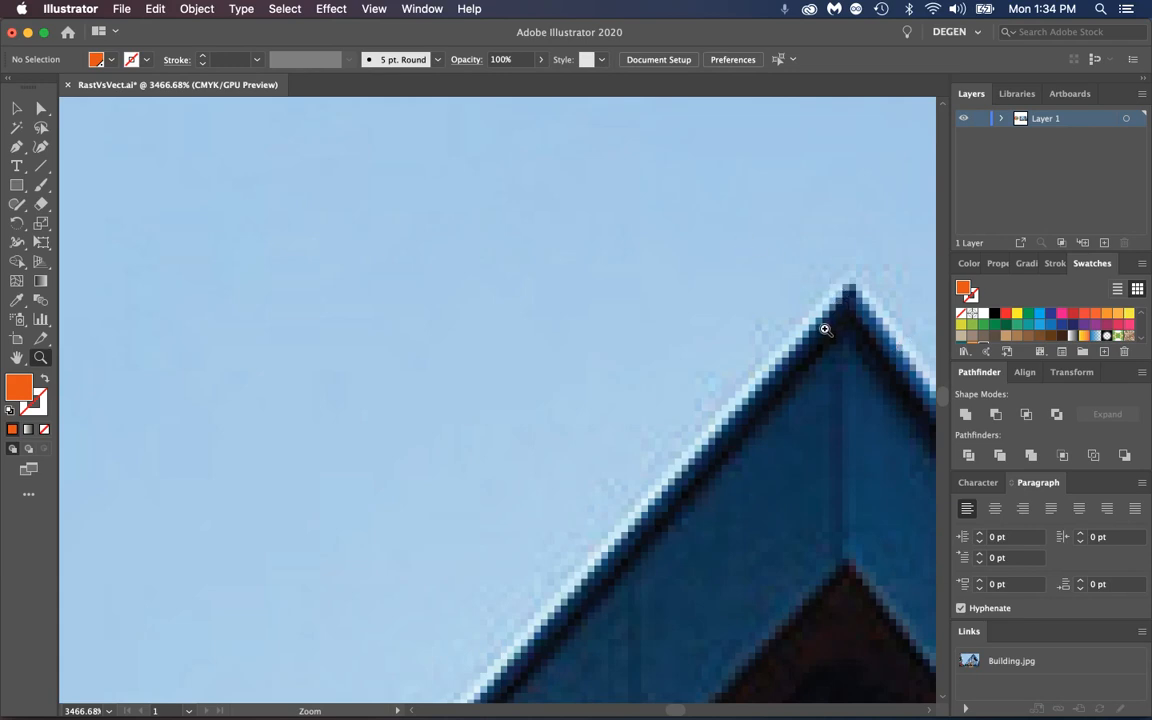
drag(799, 301, 955, 437)
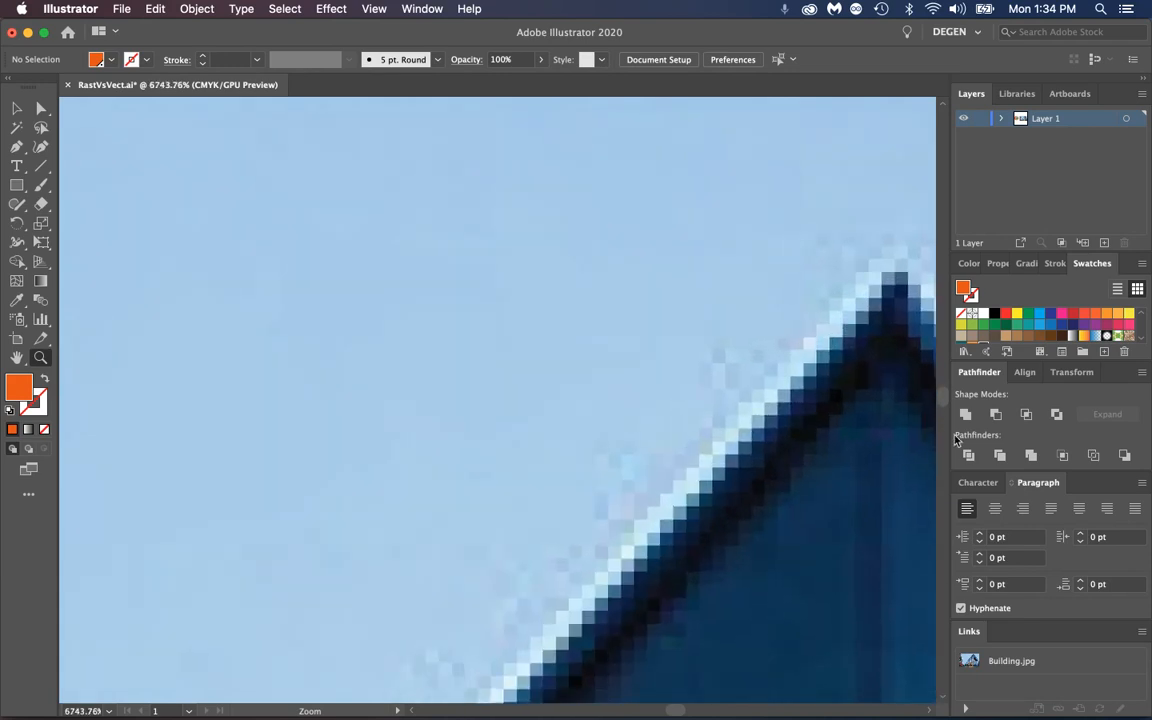
drag(808, 331, 797, 432)
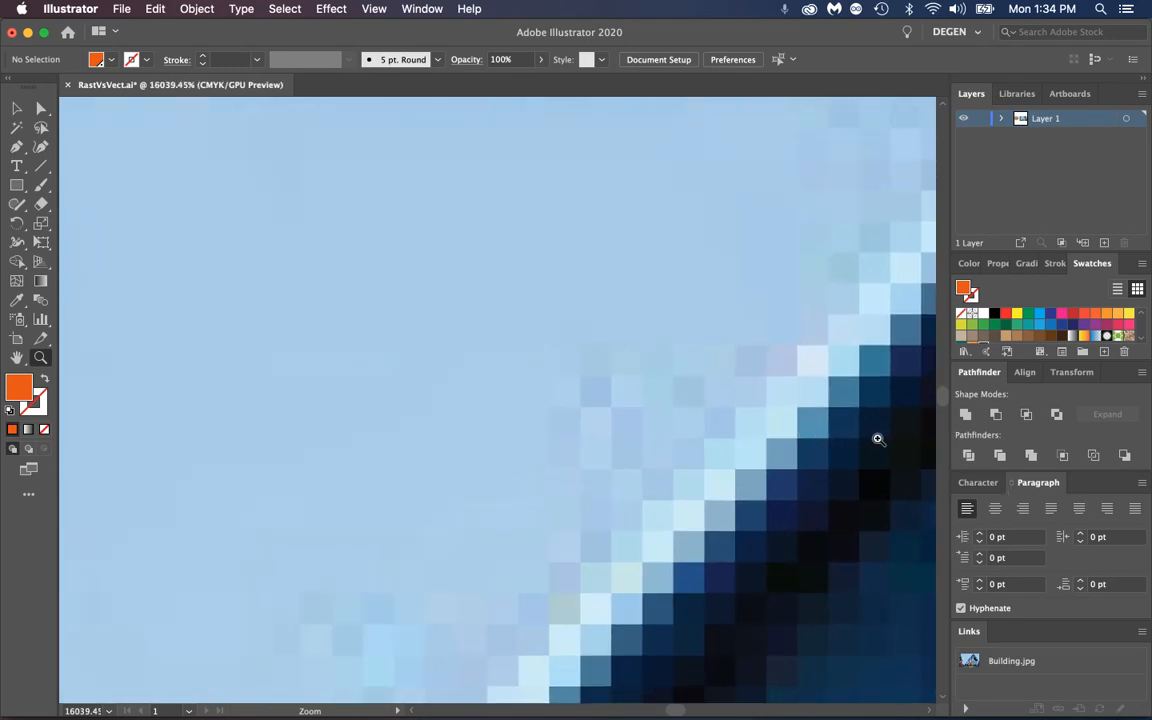
drag(877, 440, 618, 542)
scroll(618, 542, down, 2)
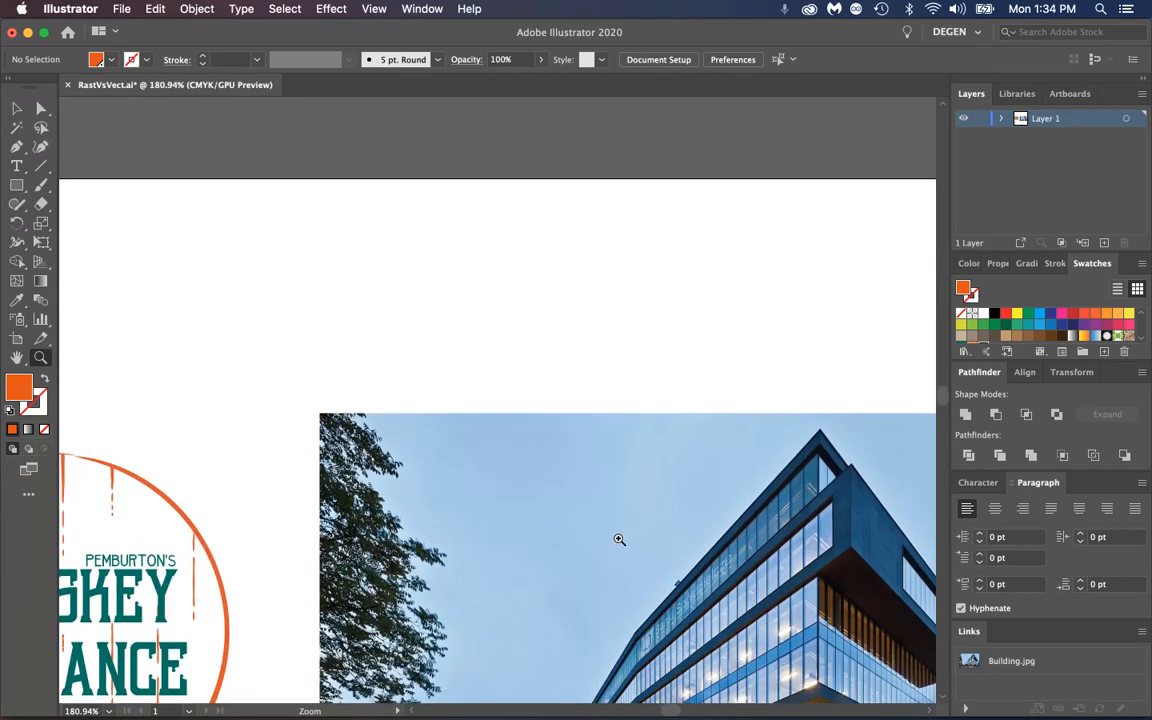
key(super+0)
- Delete the building photo and move the Whiskey Alliance logo to the middle of the artboard
key(v)
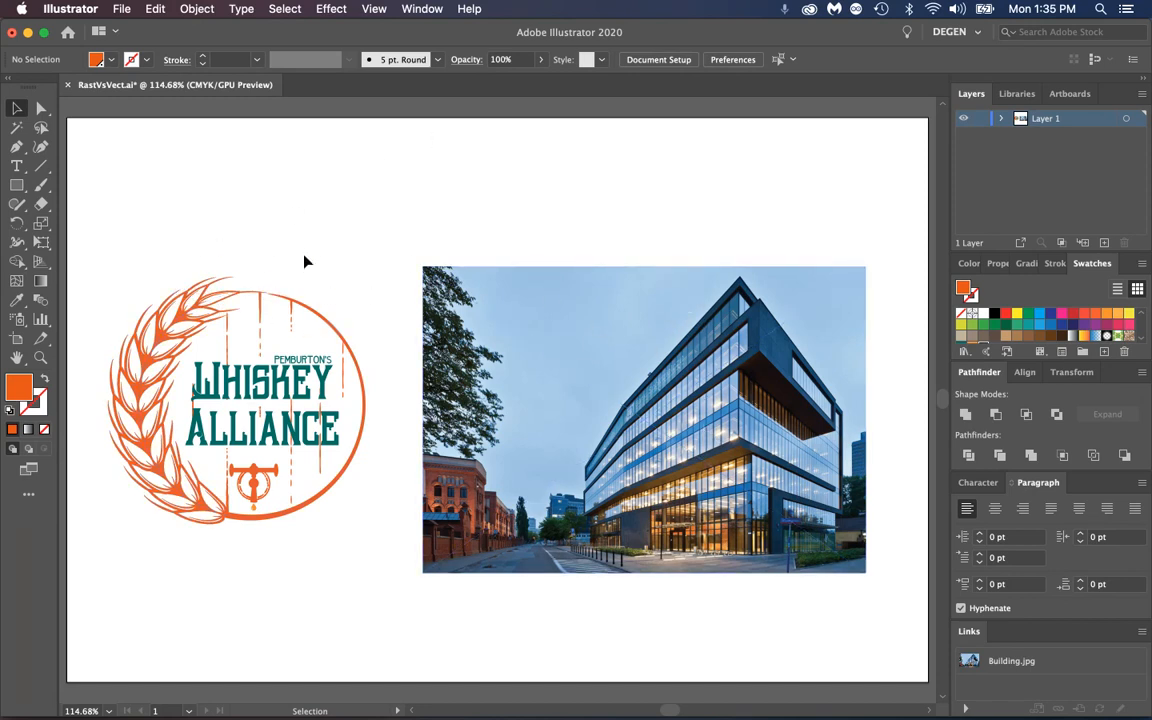
drag(609, 378, 625, 326)
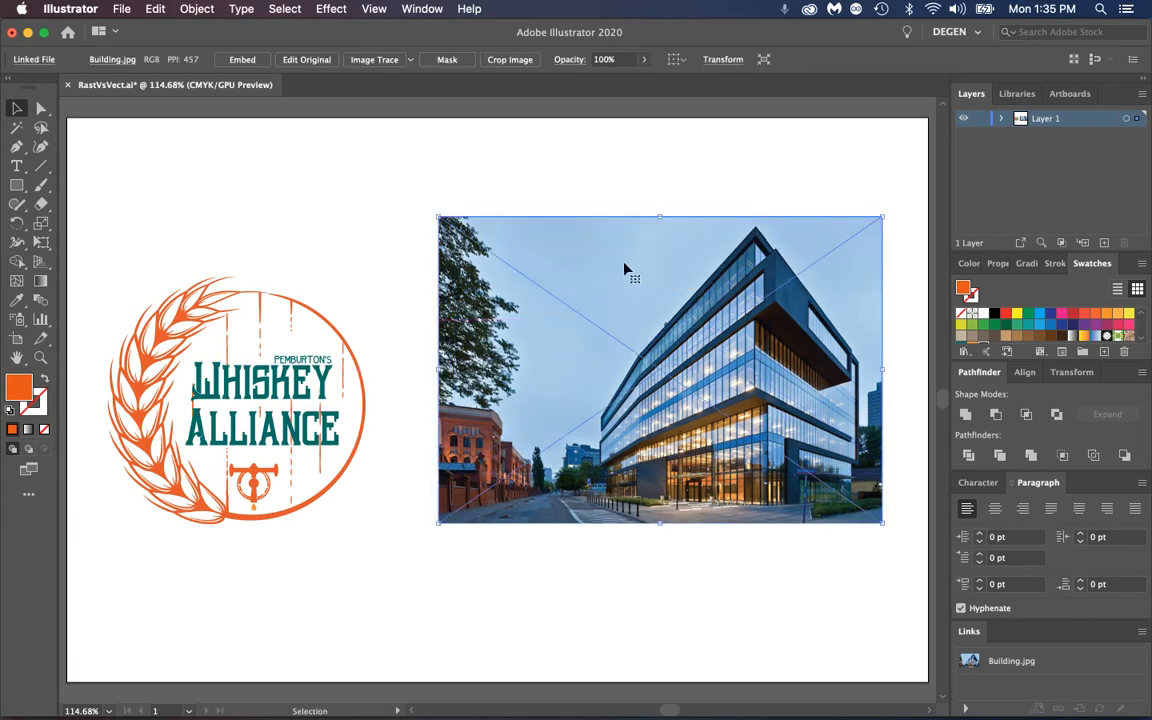
key(Delete)
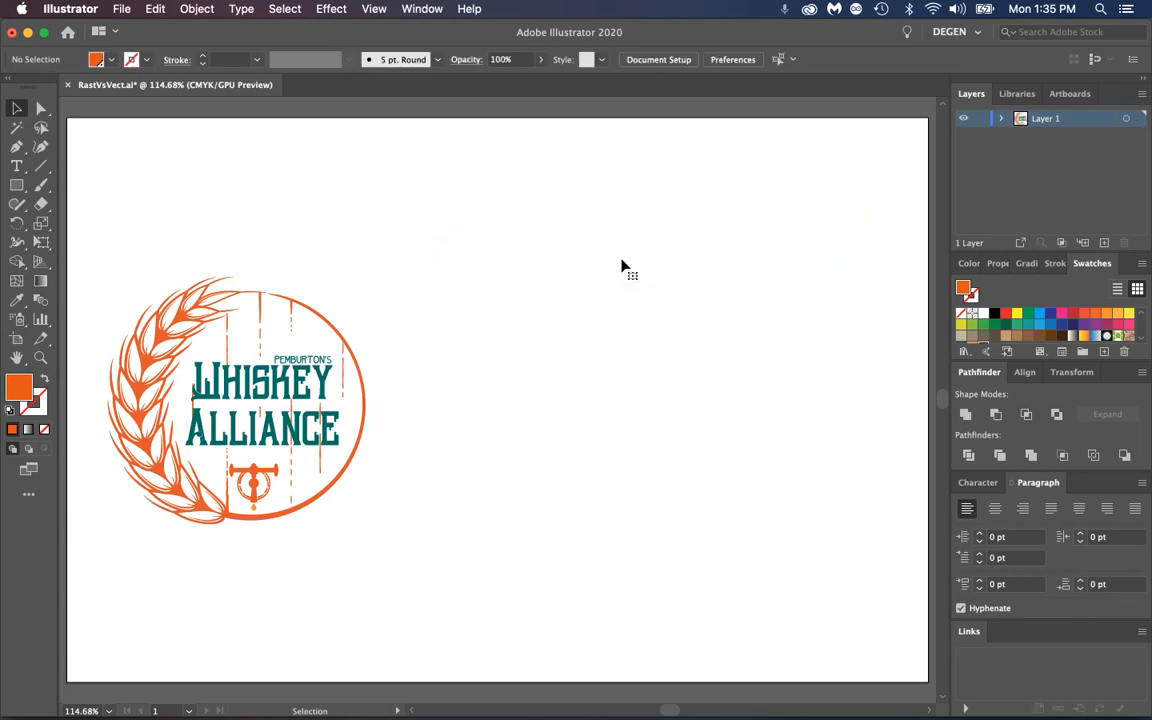
drag(172, 325, 492, 295)
click(404, 224)
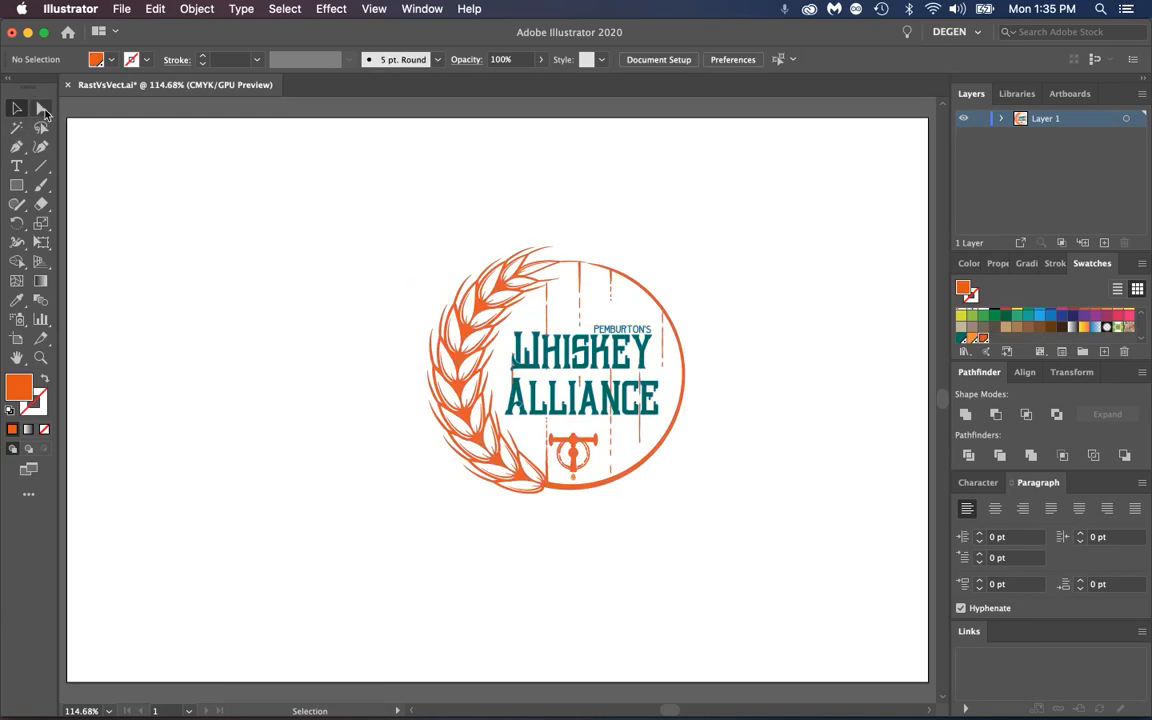
- Select the logo's teal lettering, its orange artwork and its white-filled shapes in turn with the Magic Wand tool
click(15, 128)
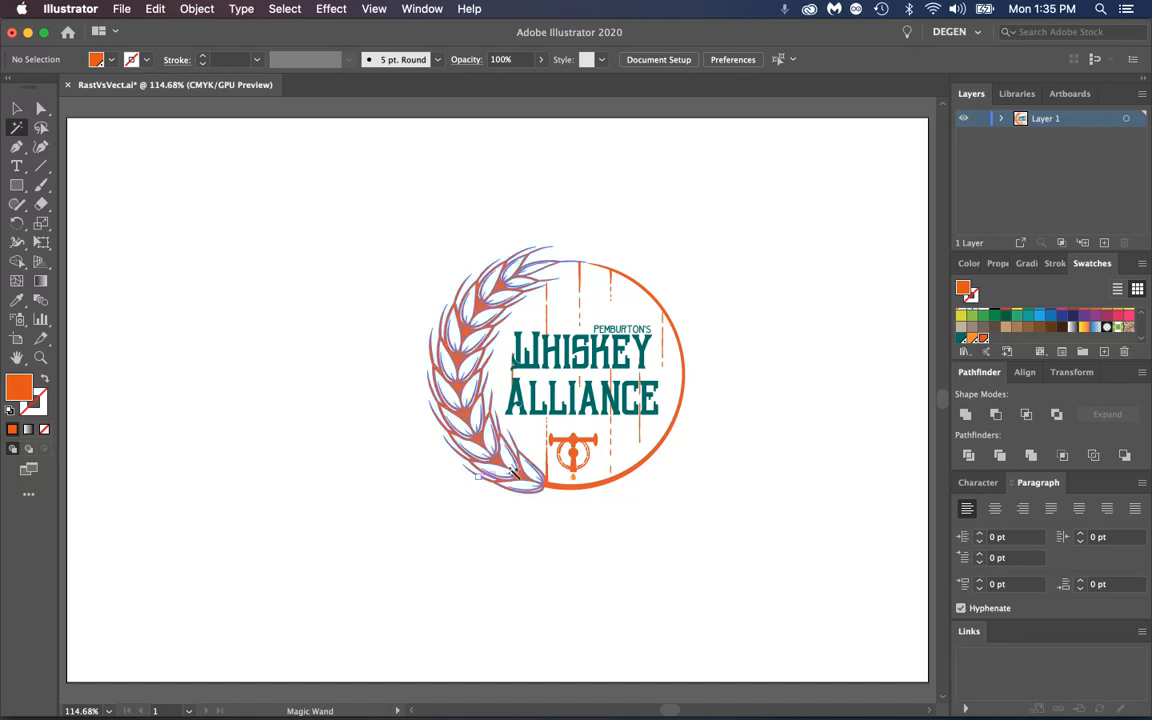
click(521, 412)
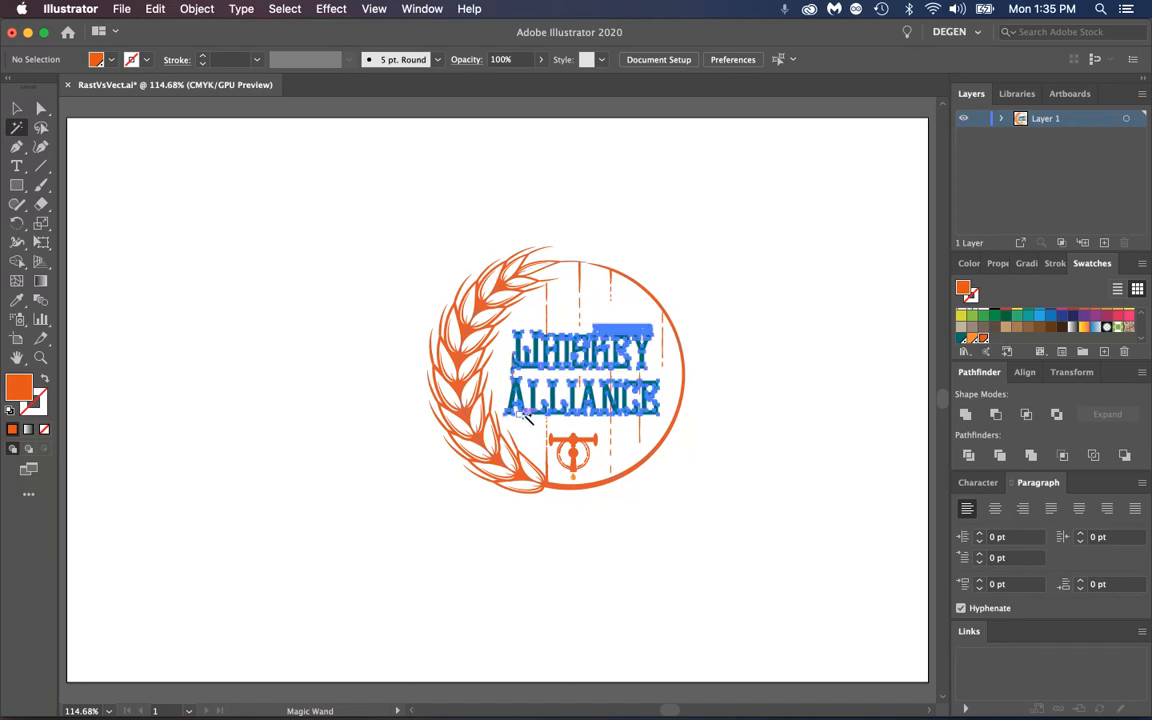
click(466, 335)
click(460, 338)
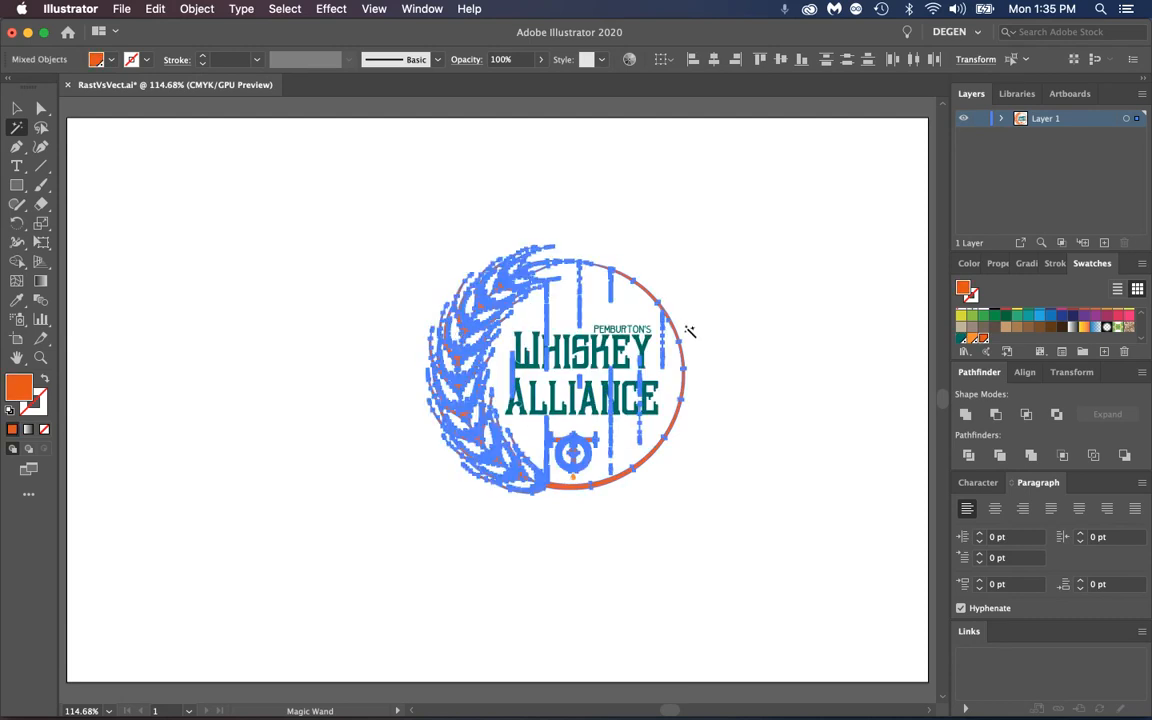
click(604, 307)
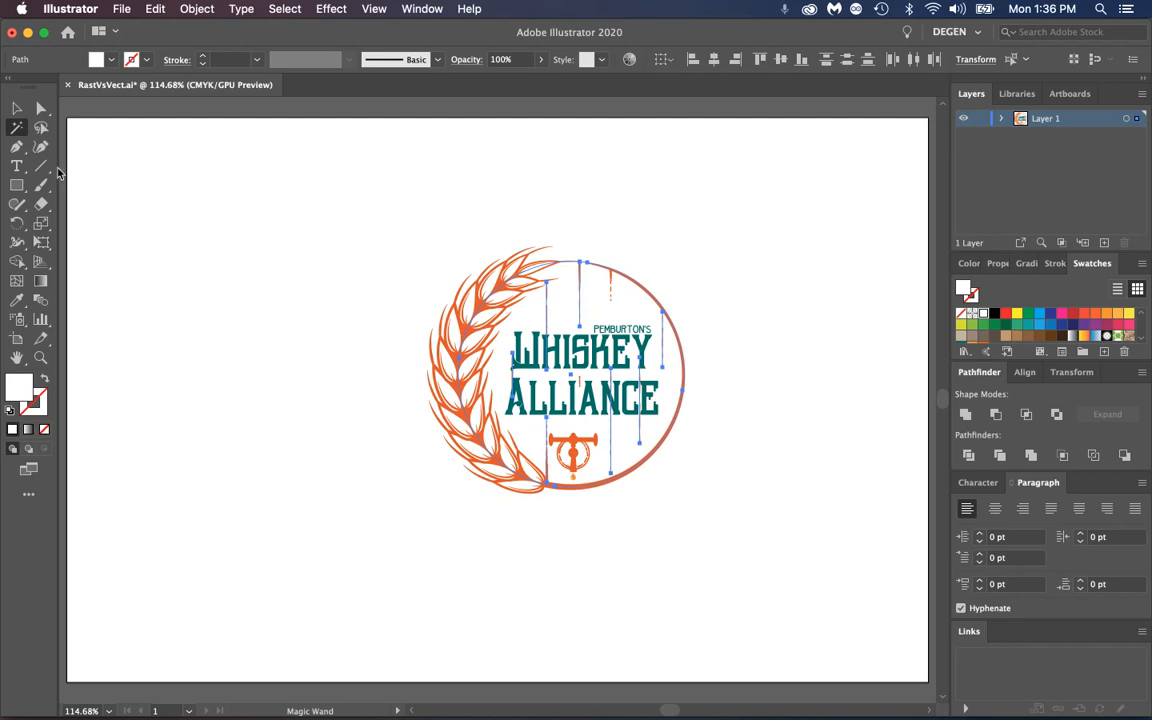
- Clear the current selection and lasso the anchor points on the upper-right part of the logo's circle
click(41, 129)
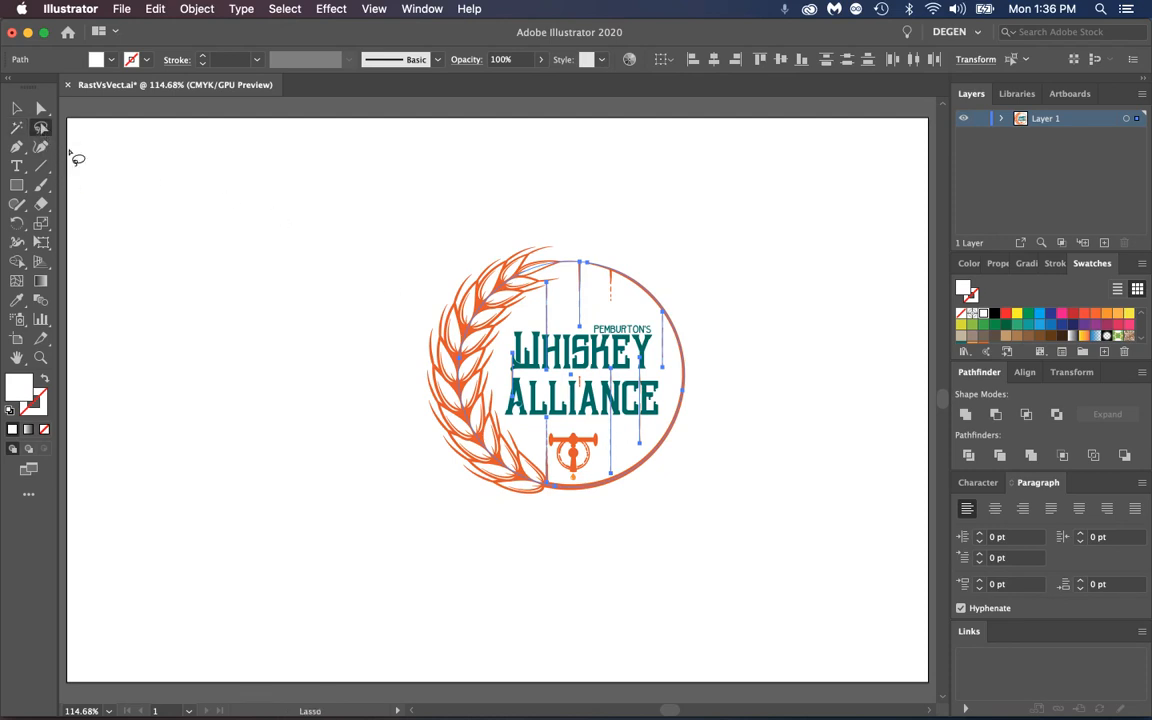
click(16, 108)
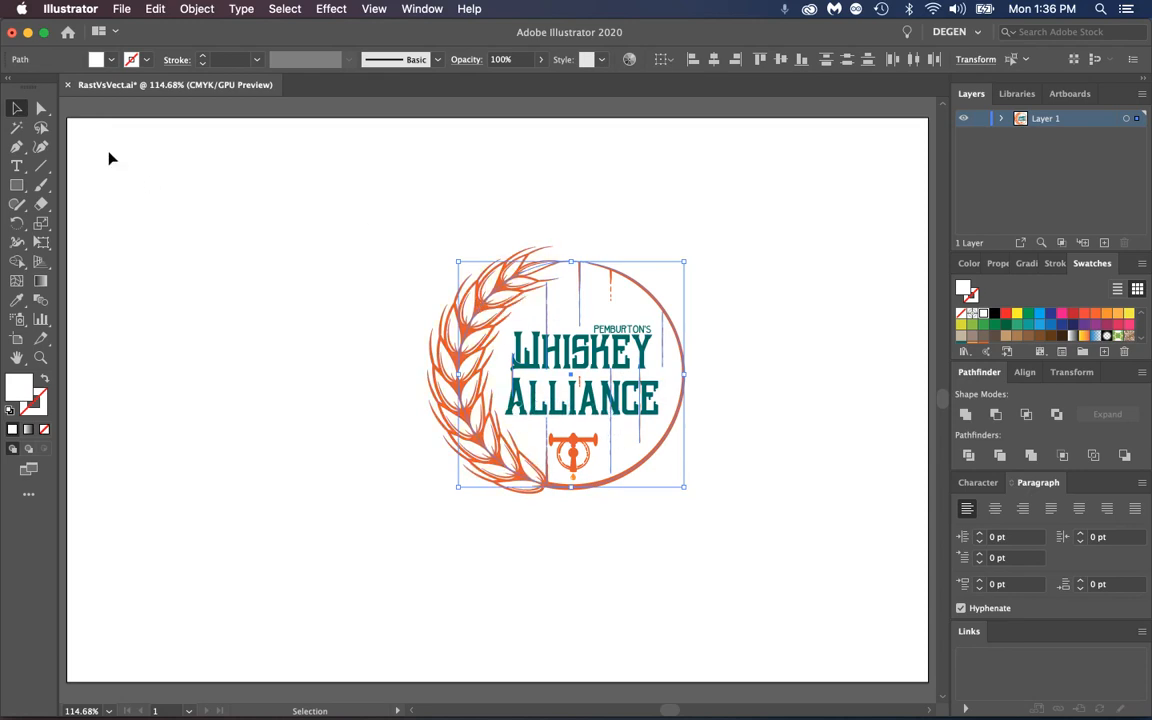
click(379, 204)
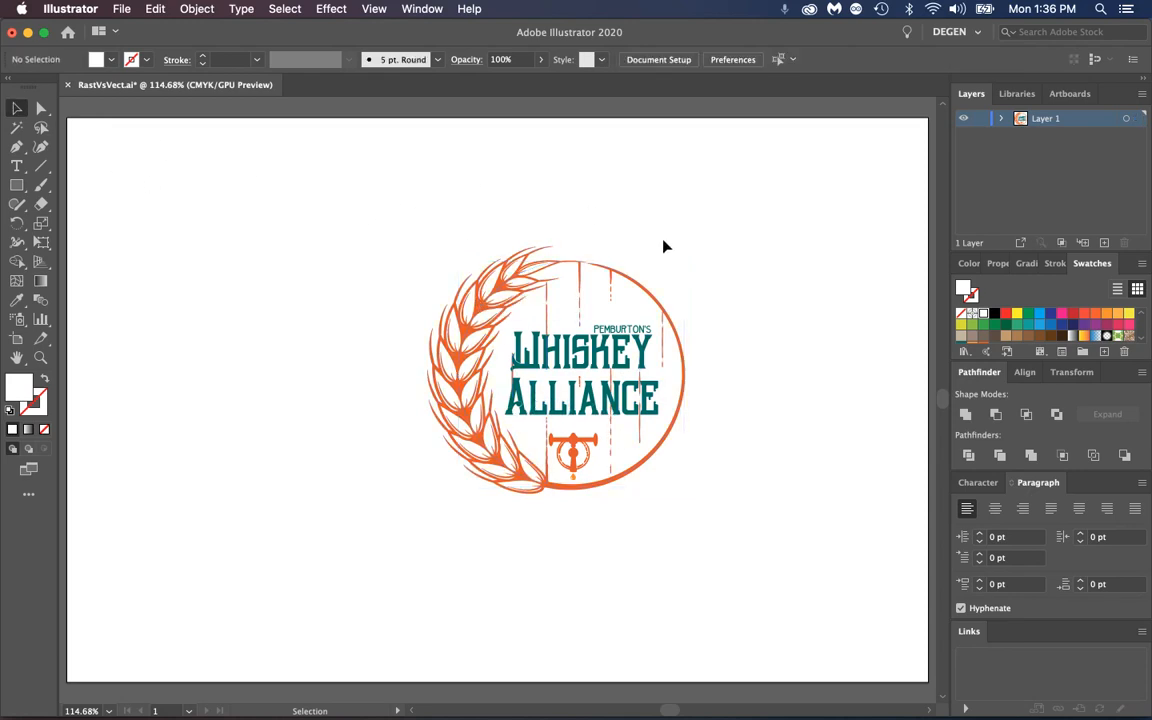
click(41, 128)
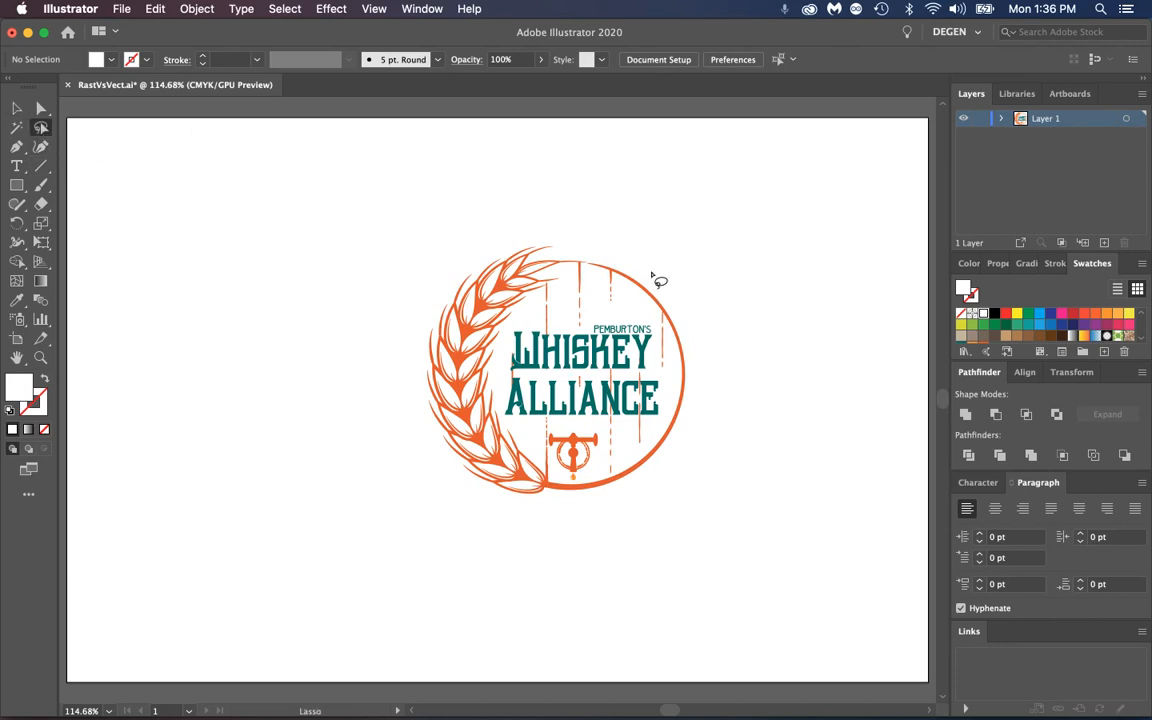
mouse_move(650, 271)
mouse_down()
mouse_move(594, 255)
mouse_move(594, 270)
mouse_move(673, 344)
mouse_move(683, 320)
mouse_move(652, 267)
mouse_up()
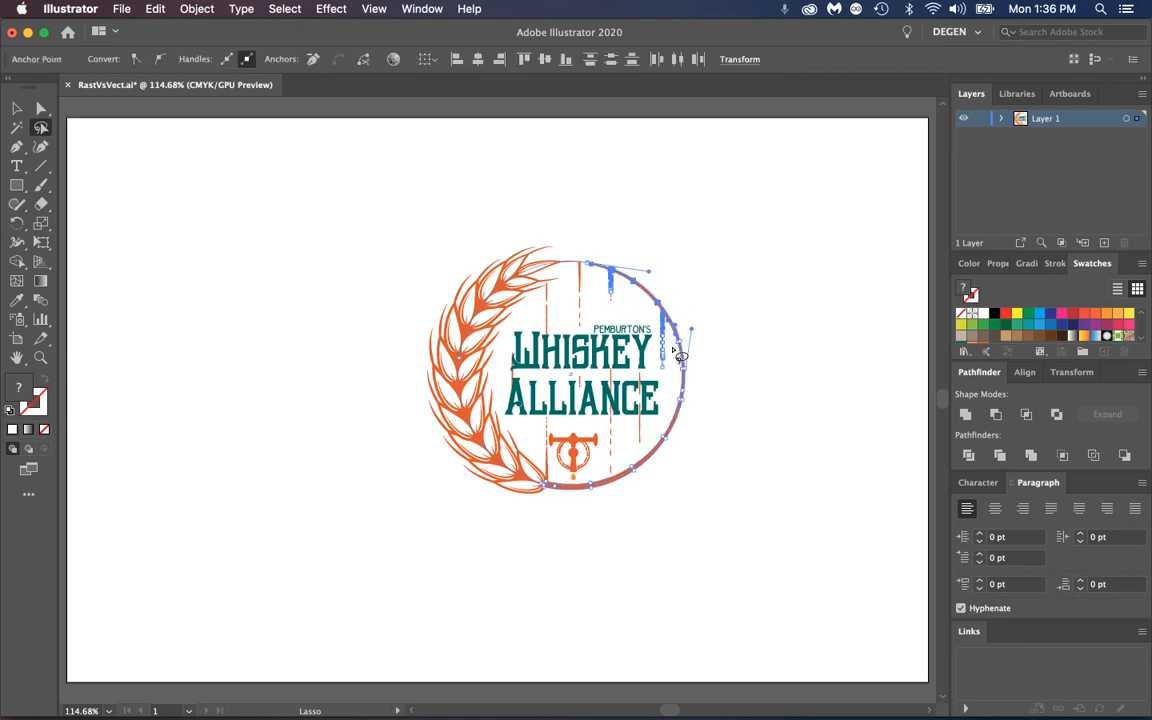
click(18, 108)
click(591, 268)
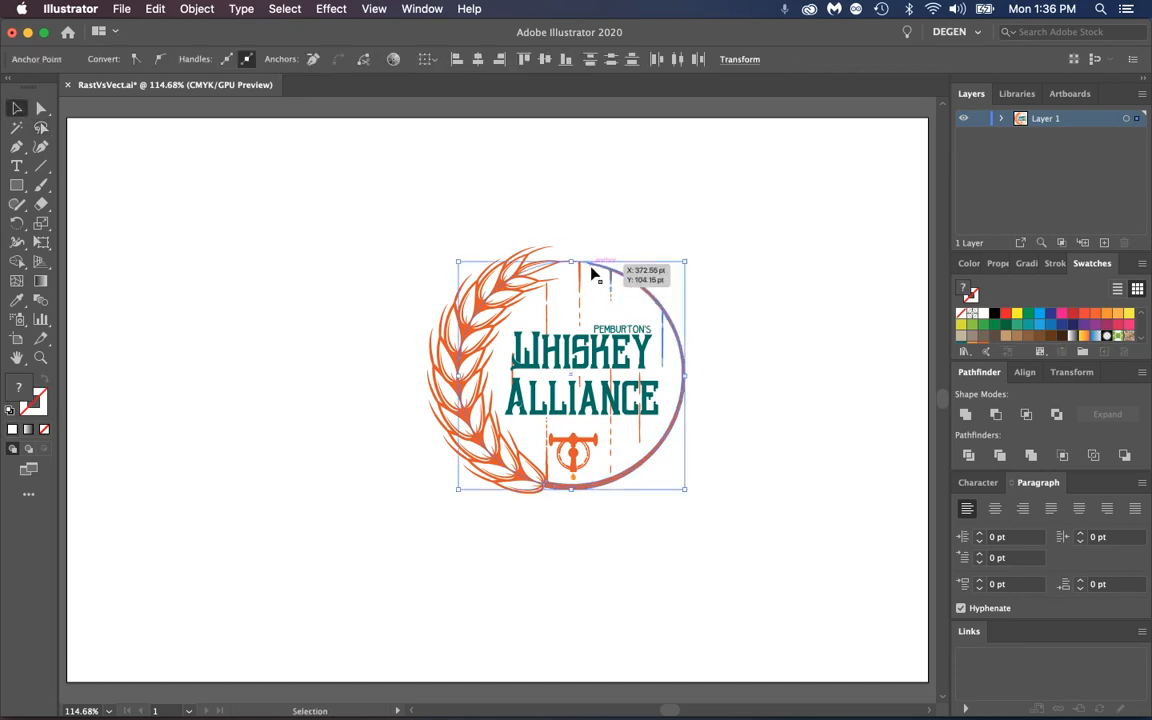
- Show the tools grouped with the Pen and Direct Selection tools, picking the Anchor Point tool from the Pen group
click(17, 148)
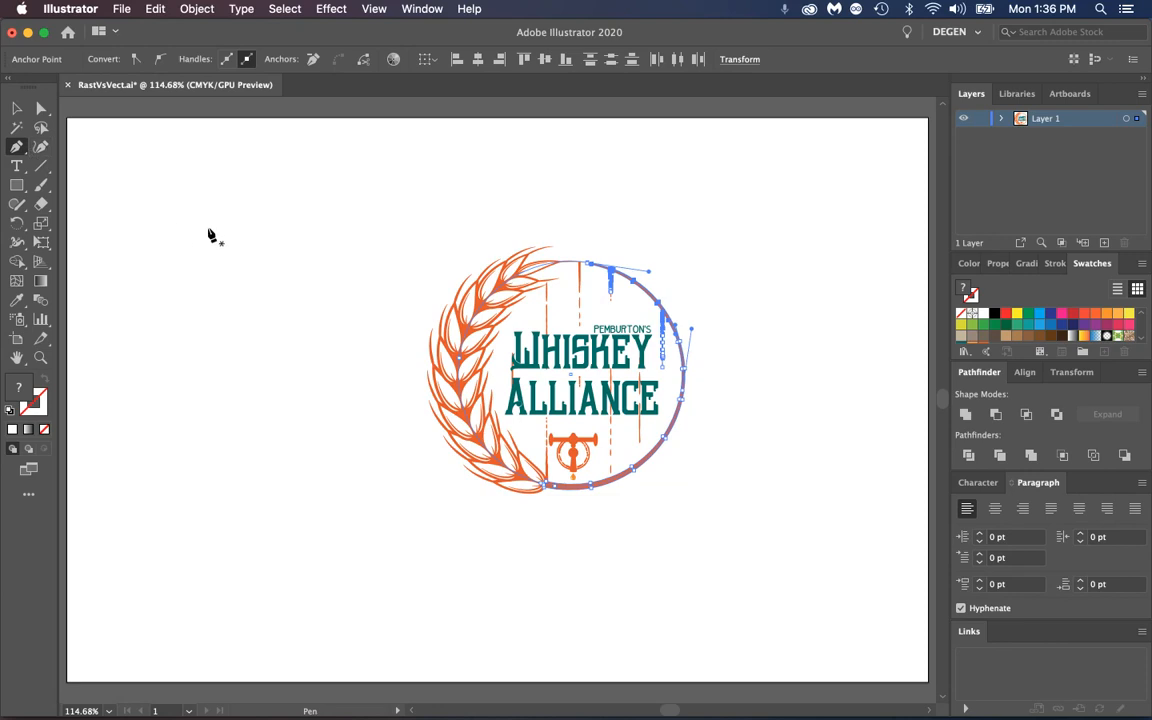
click(16, 148)
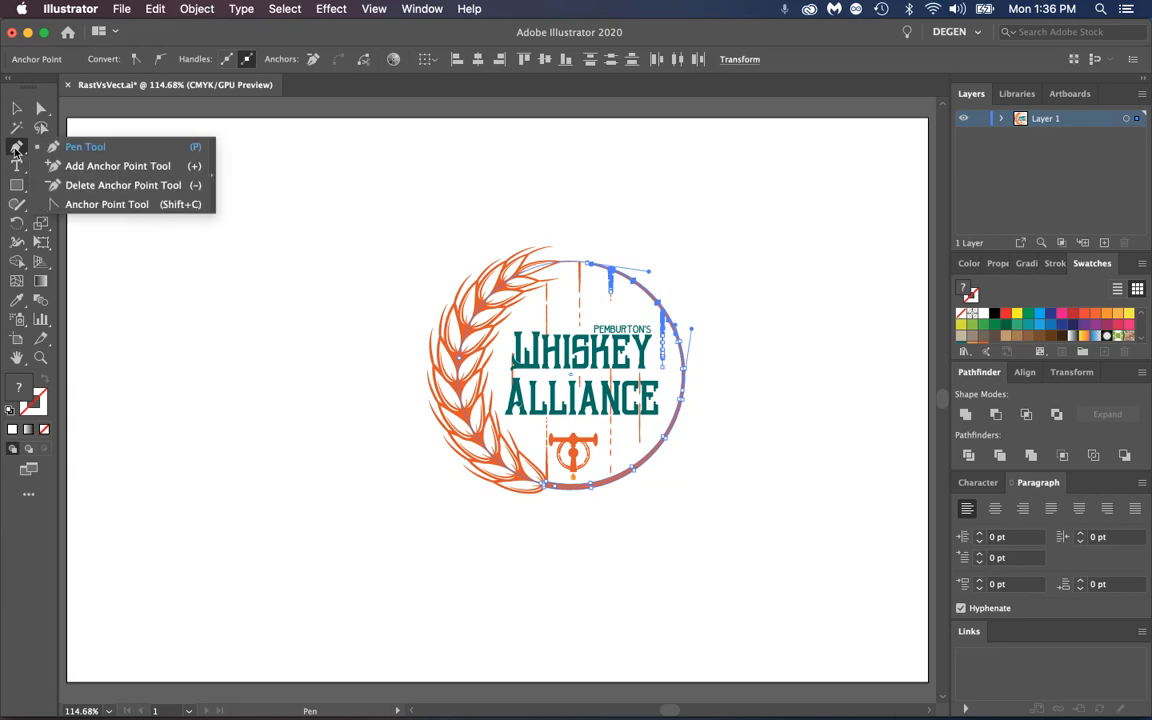
click(106, 204)
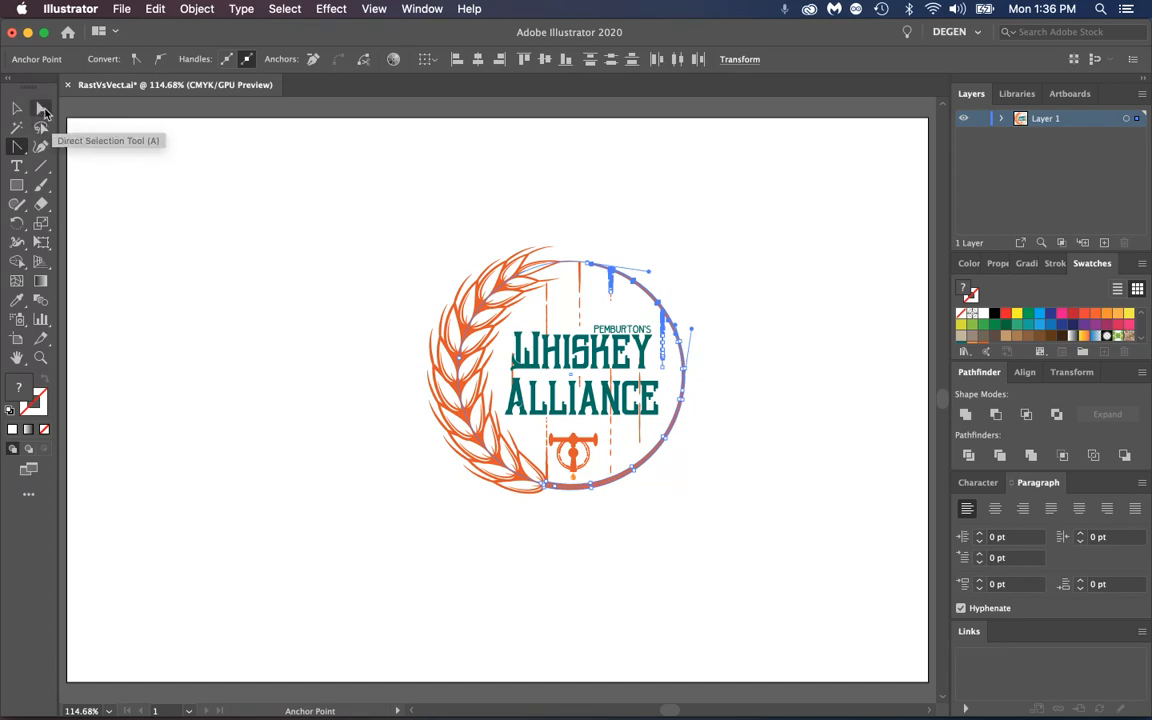
click(44, 112)
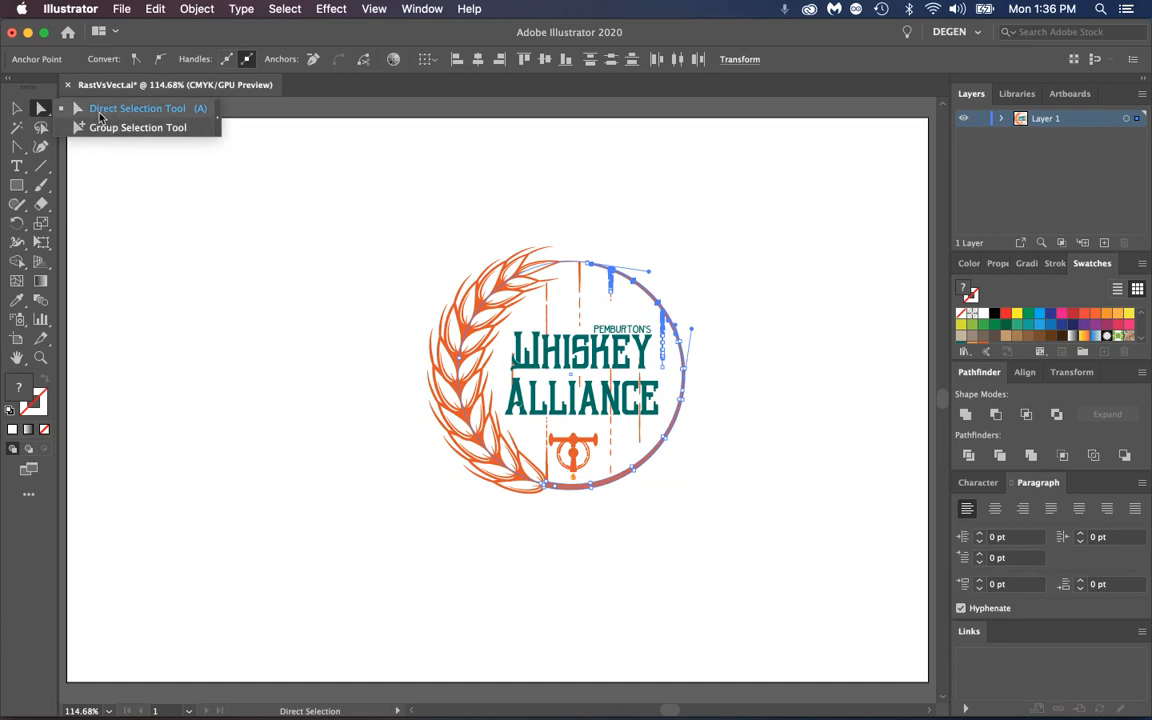
- Tear off the Type and Direct Selection tool groups as floating panels over the artboard, and close both again
click(19, 167)
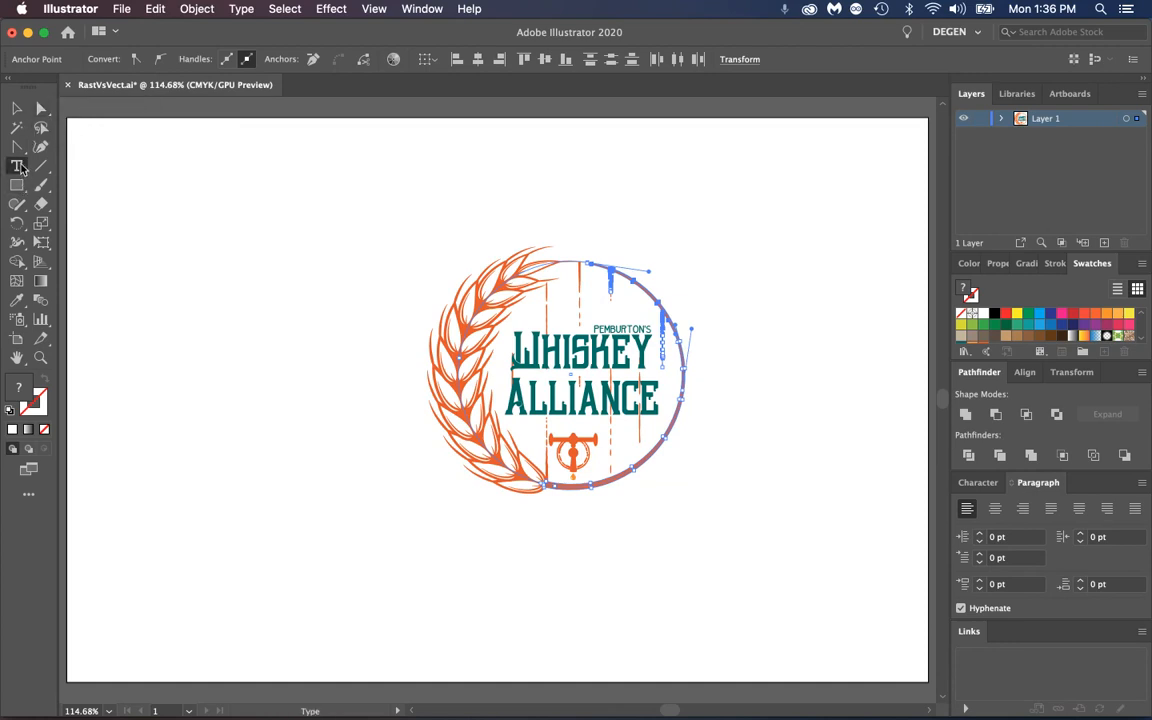
click(19, 167)
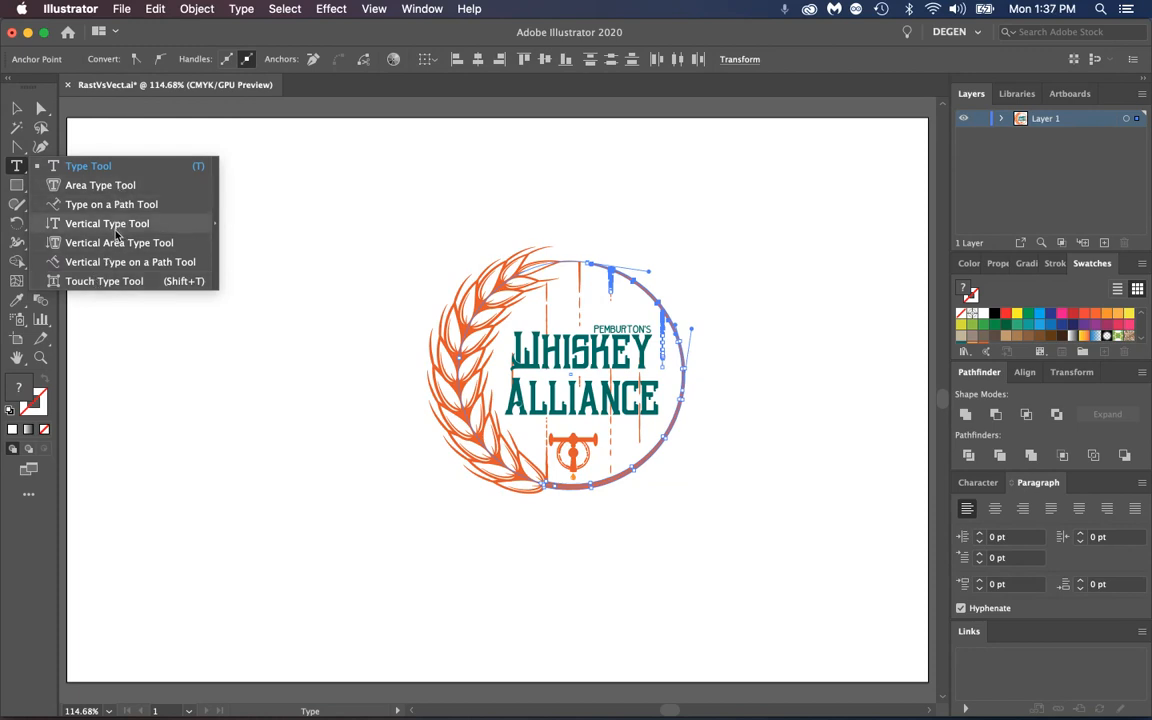
click(213, 224)
drag(144, 180, 225, 150)
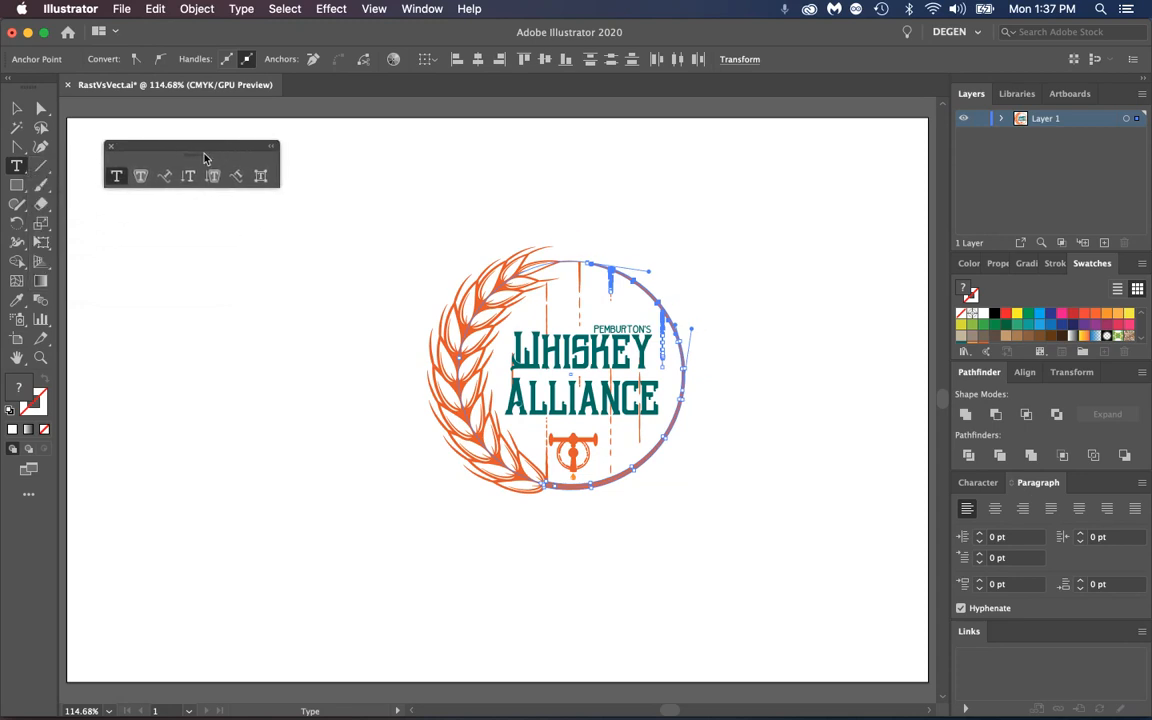
drag(41, 108, 219, 124)
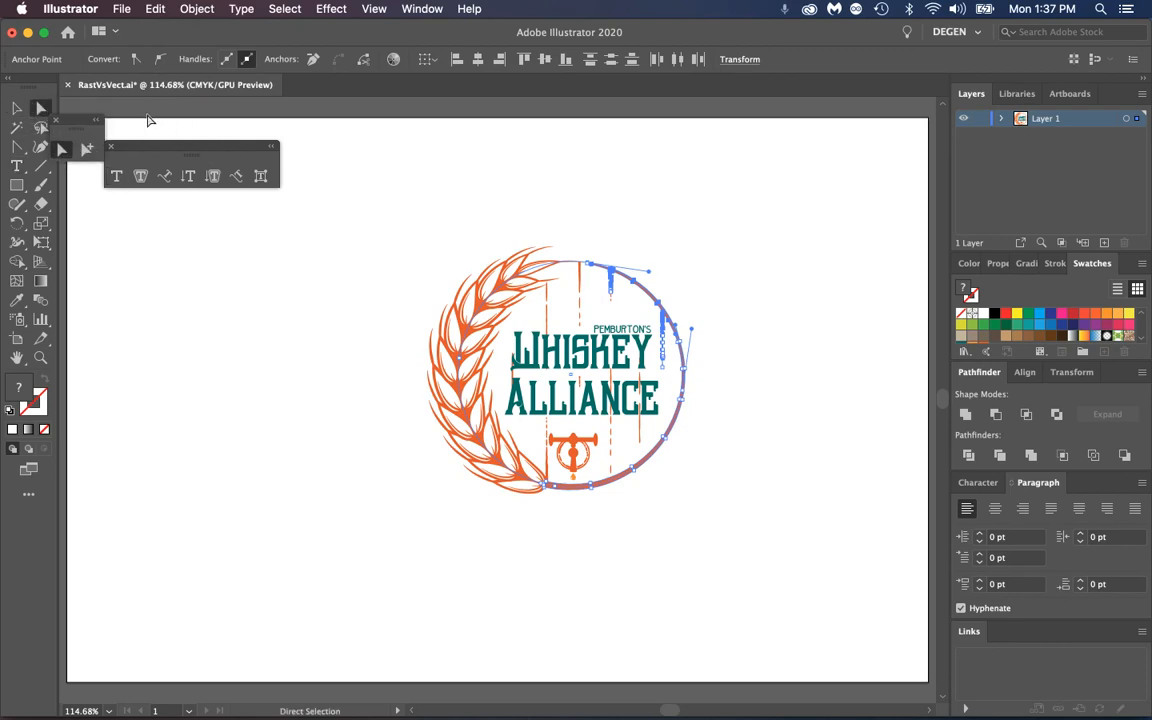
drag(78, 123, 195, 228)
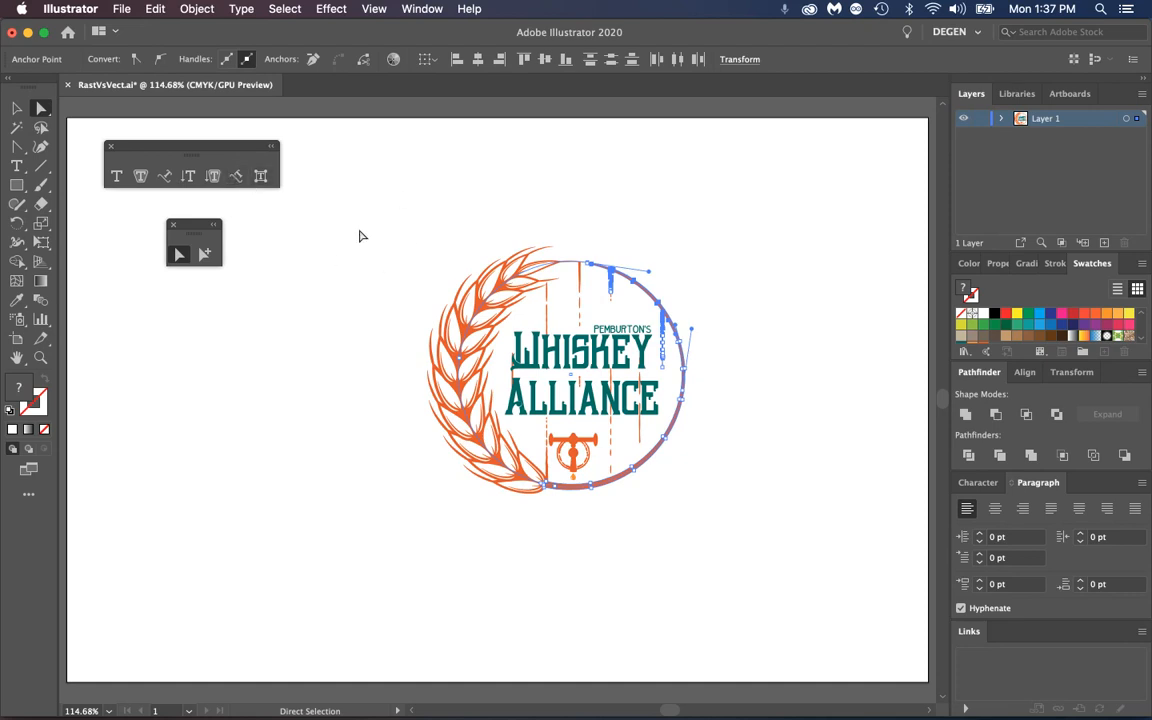
click(111, 146)
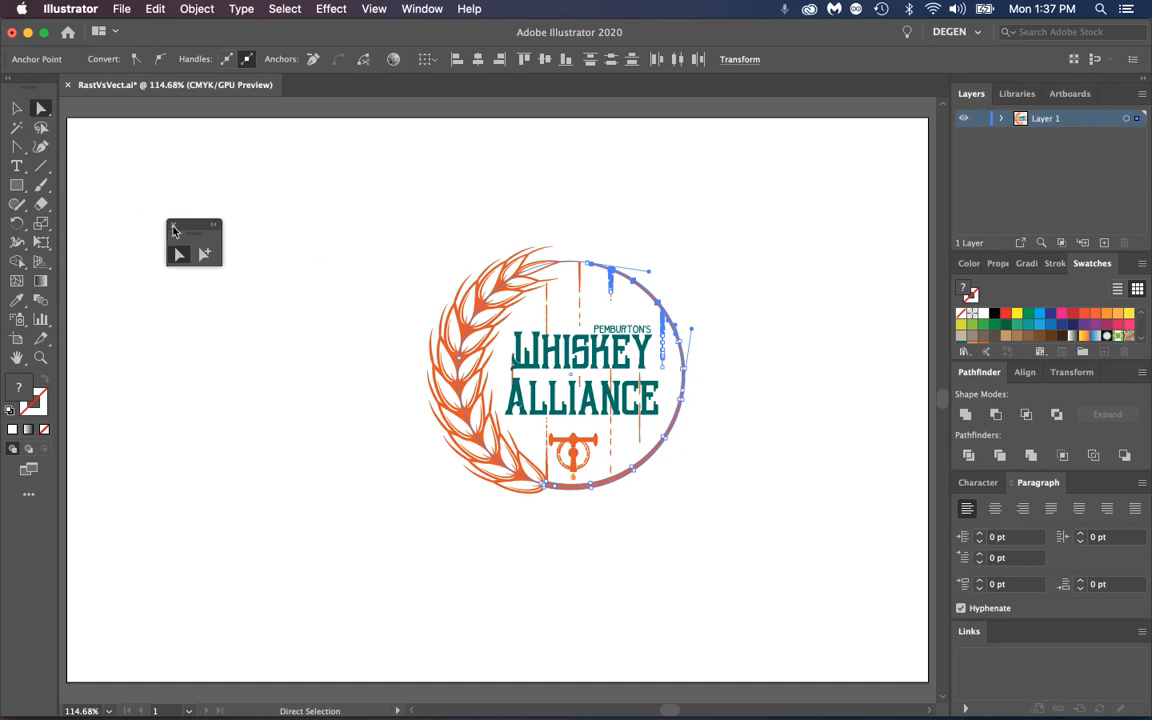
click(172, 229)
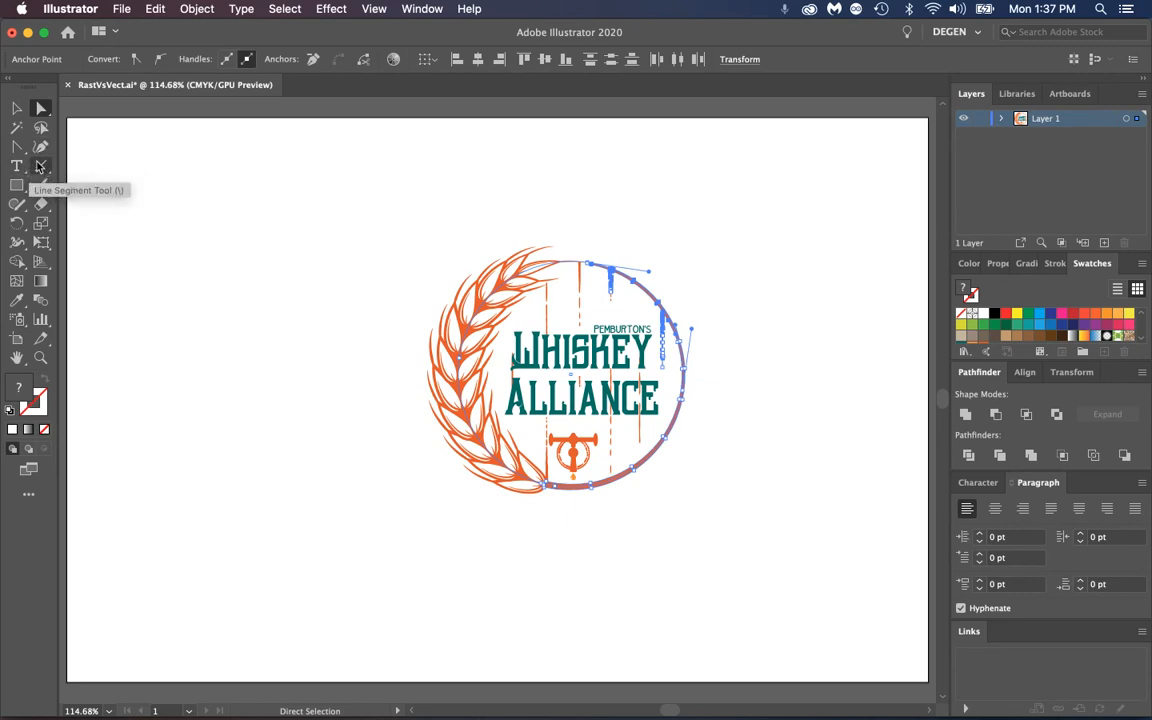
- Apply a black stroke to the lassoed paths of the logo's circle and deselect them
click(40, 166)
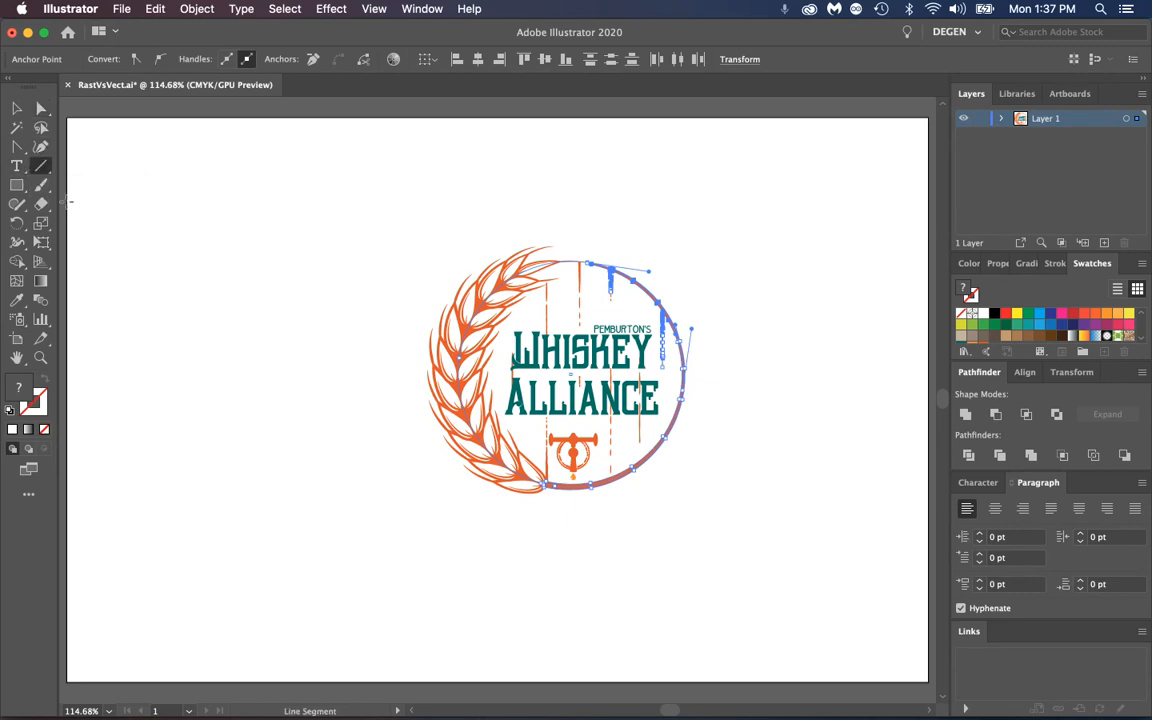
click(38, 408)
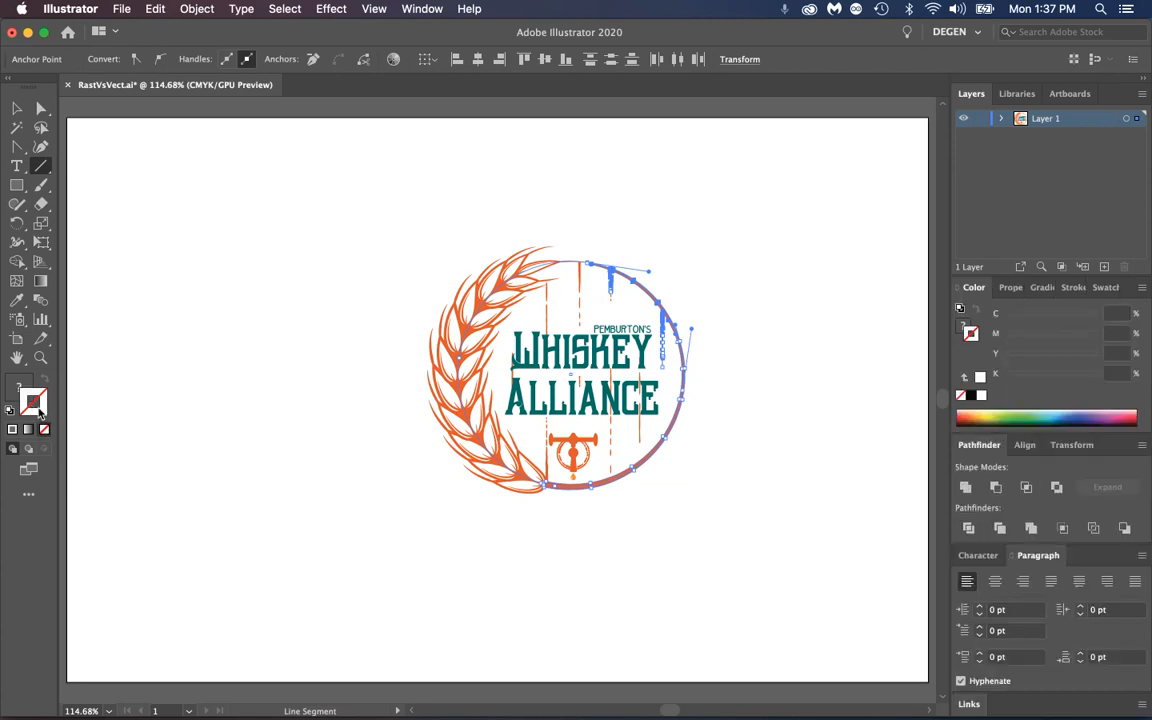
click(972, 397)
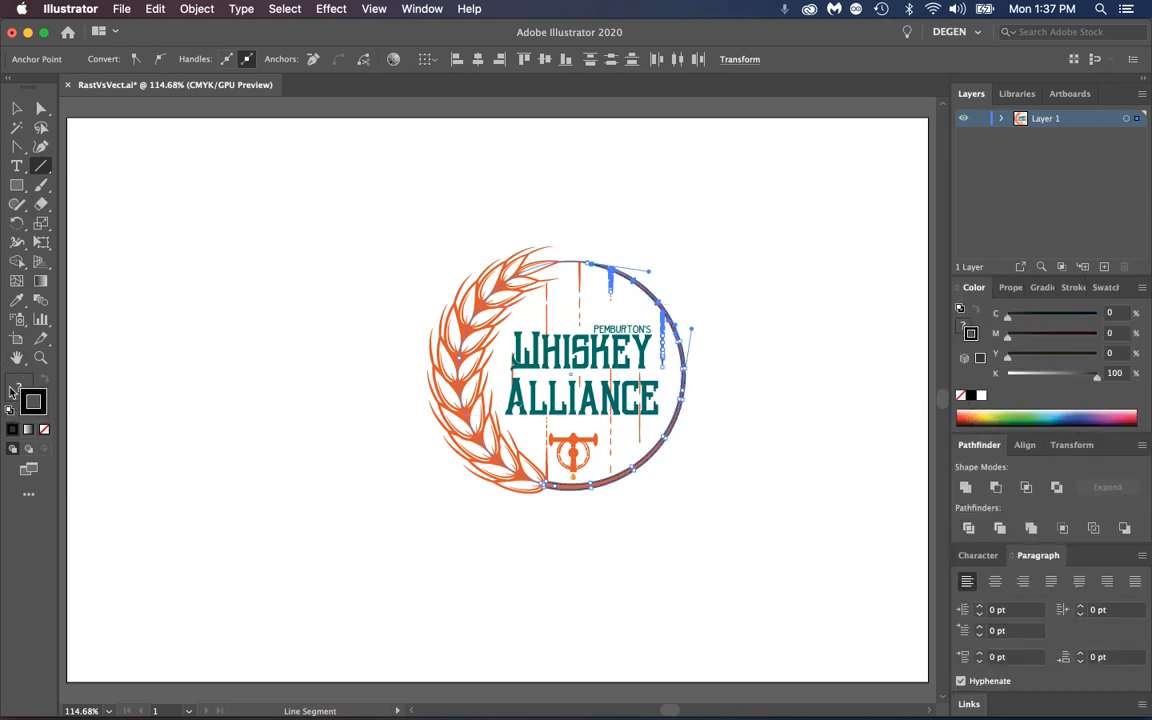
click(16, 108)
click(244, 237)
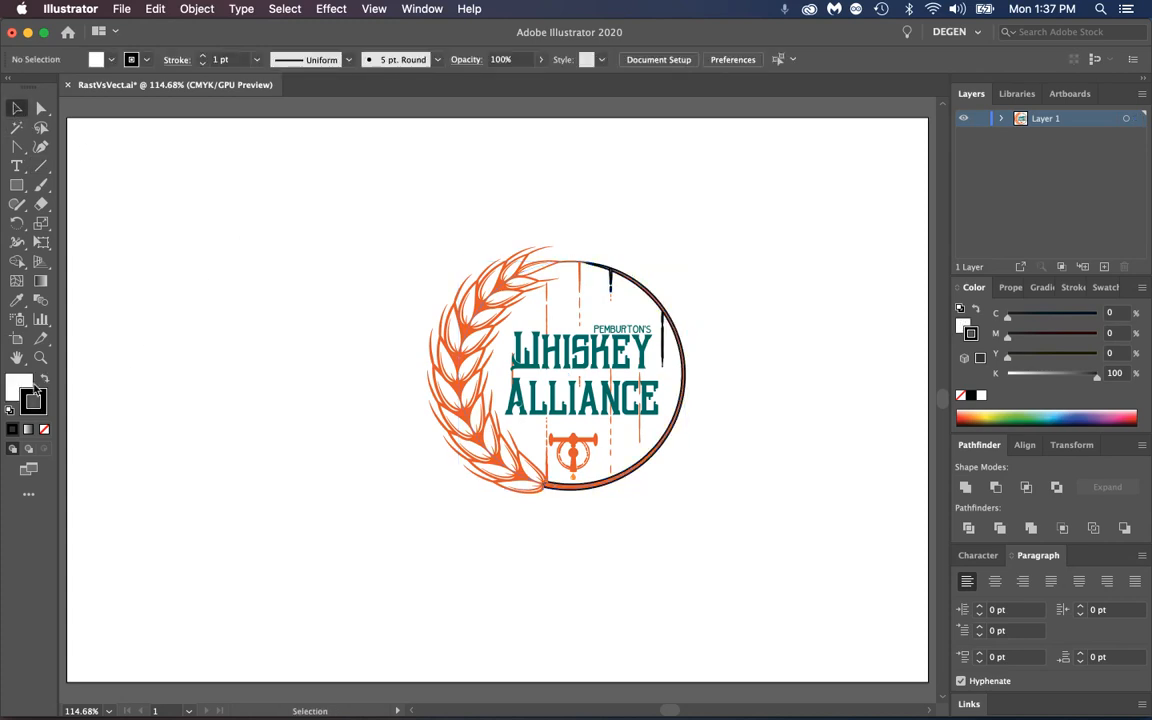
- Draw five straight line segments at different angles in the empty area left of the logo, two of them crossing
click(41, 165)
mouse_move(149, 362)
mouse_down()
mouse_move(319, 185)
mouse_move(484, 223)
mouse_up()
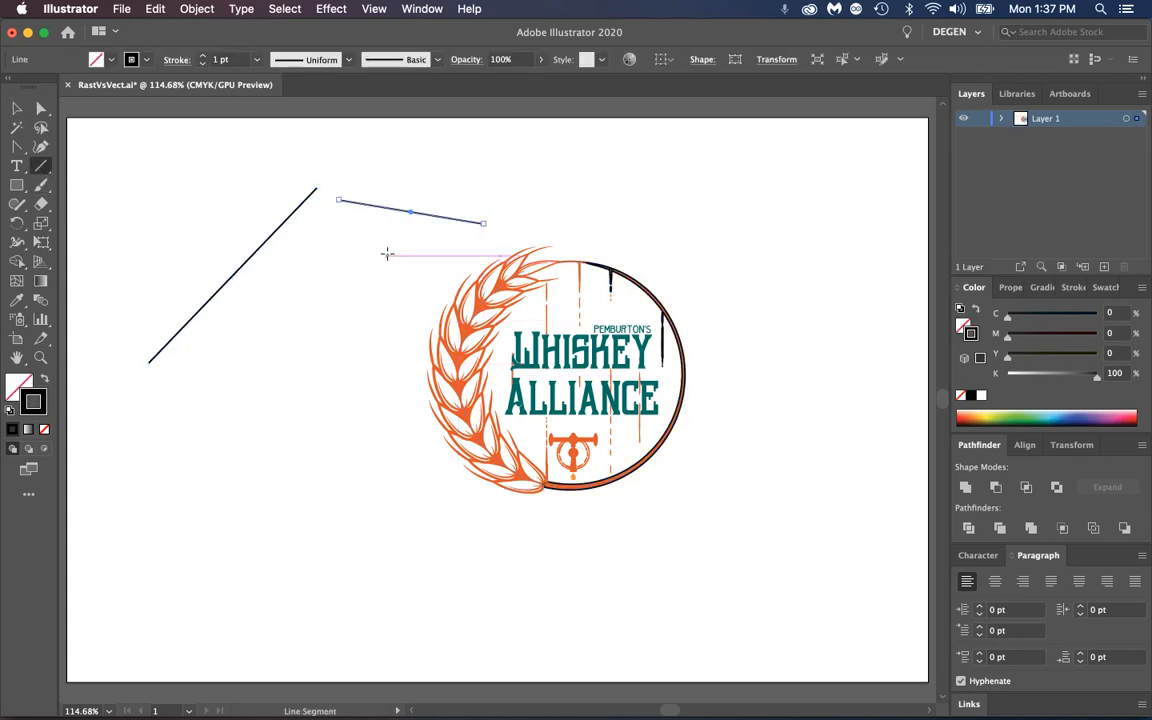
drag(387, 257, 351, 365)
drag(366, 286, 271, 338)
drag(318, 261, 333, 353)
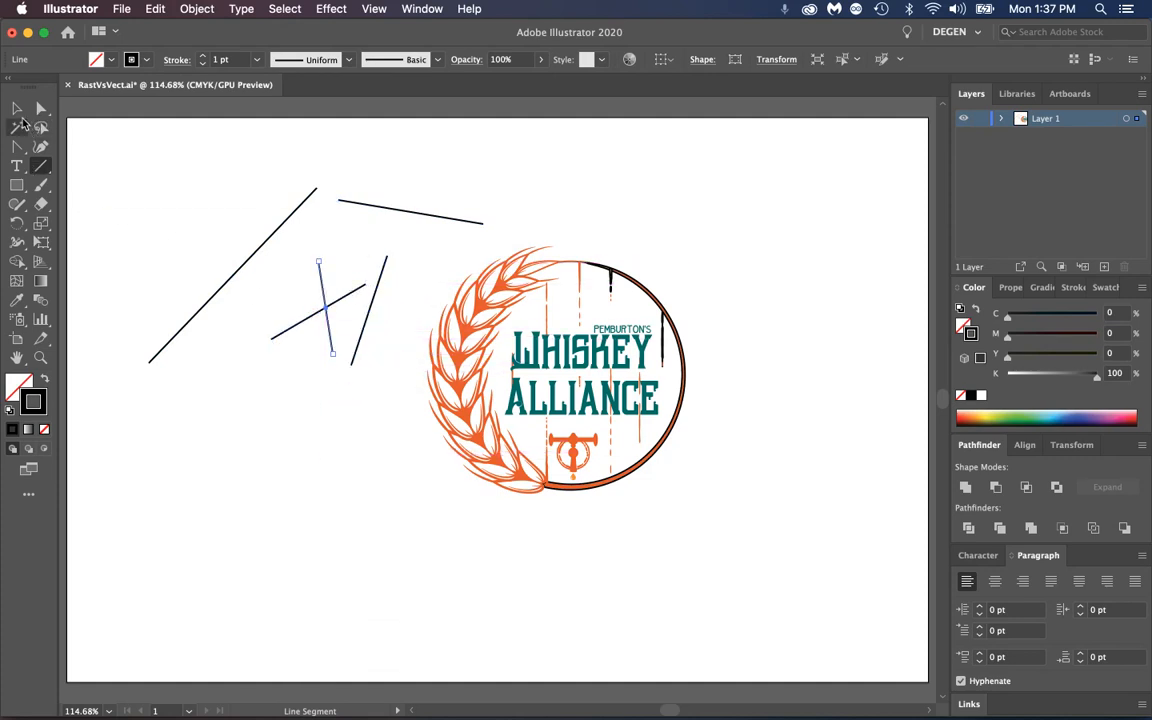
- Select all five practice lines beside the logo together and delete them
click(18, 109)
drag(213, 150, 393, 345)
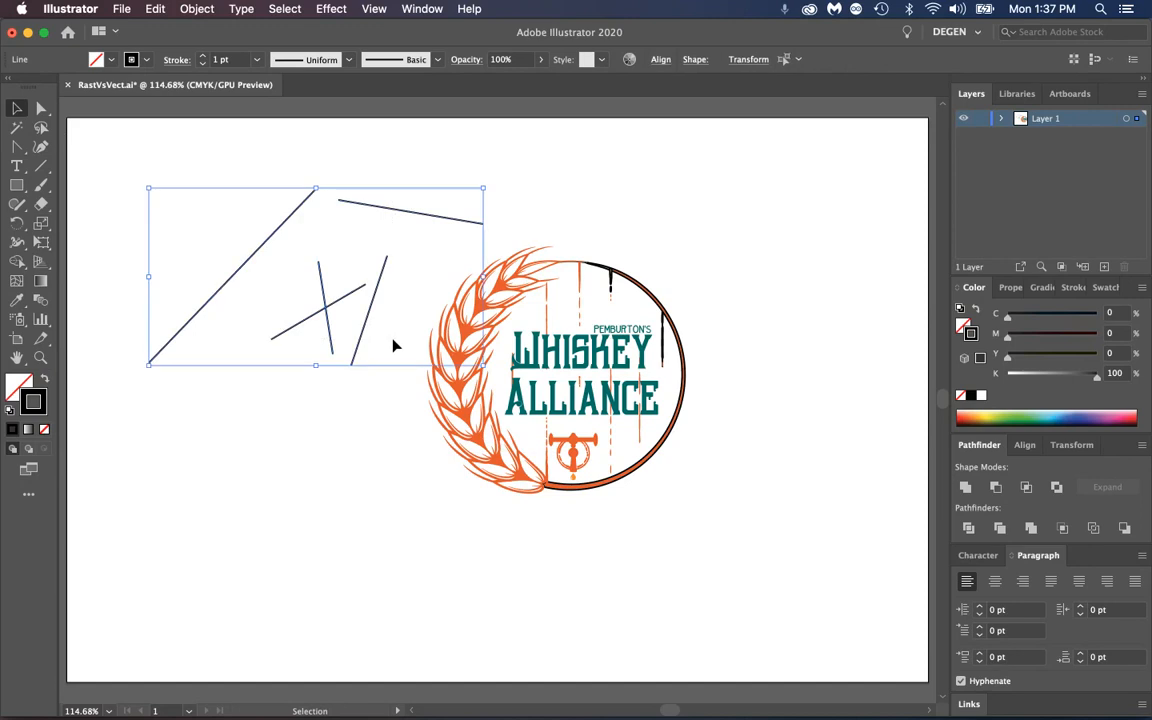
key(Delete)
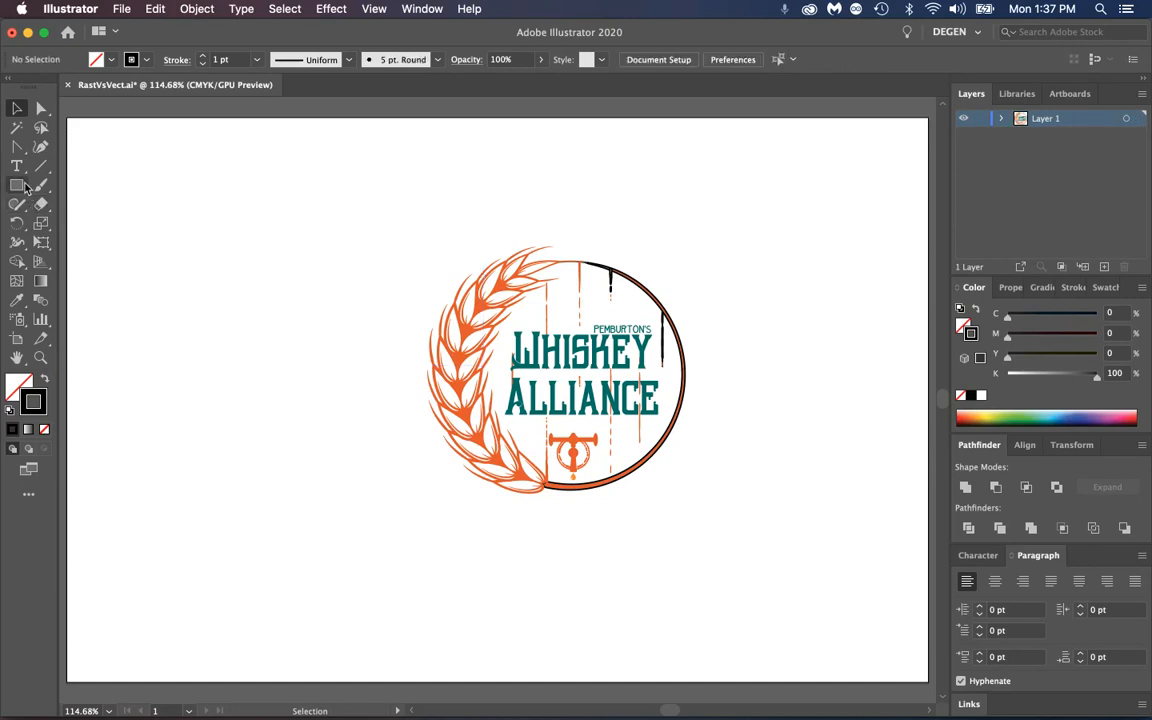
drag(17, 166, 47, 170)
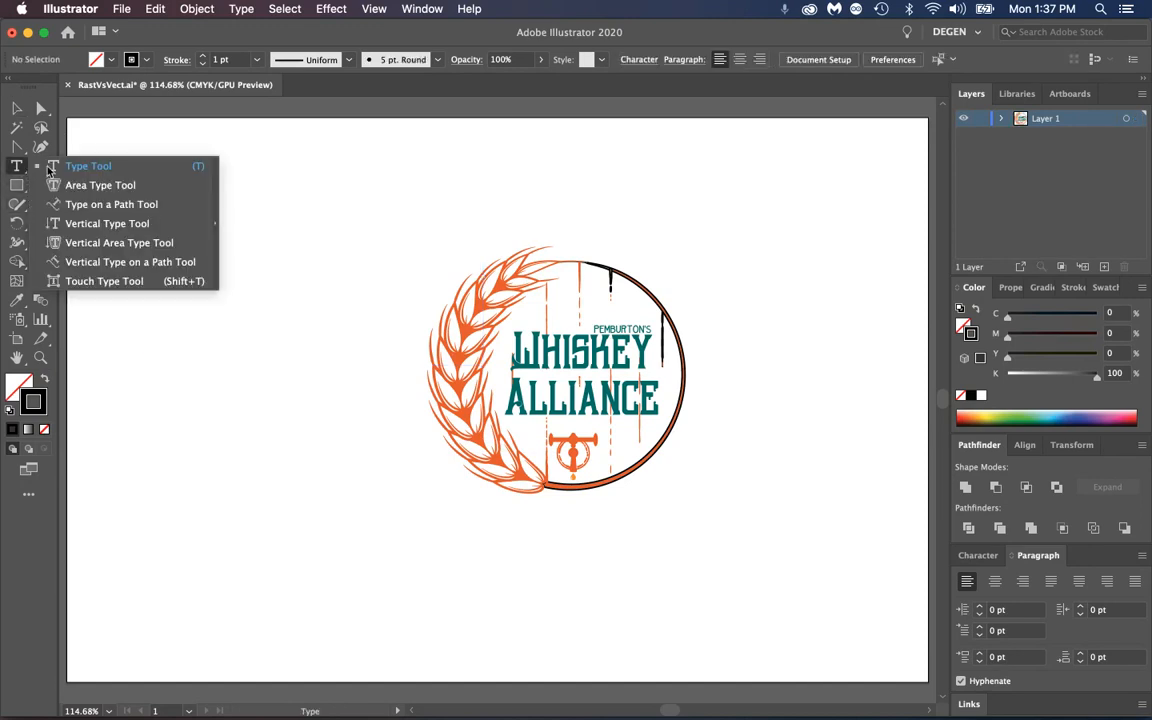
click(120, 175)
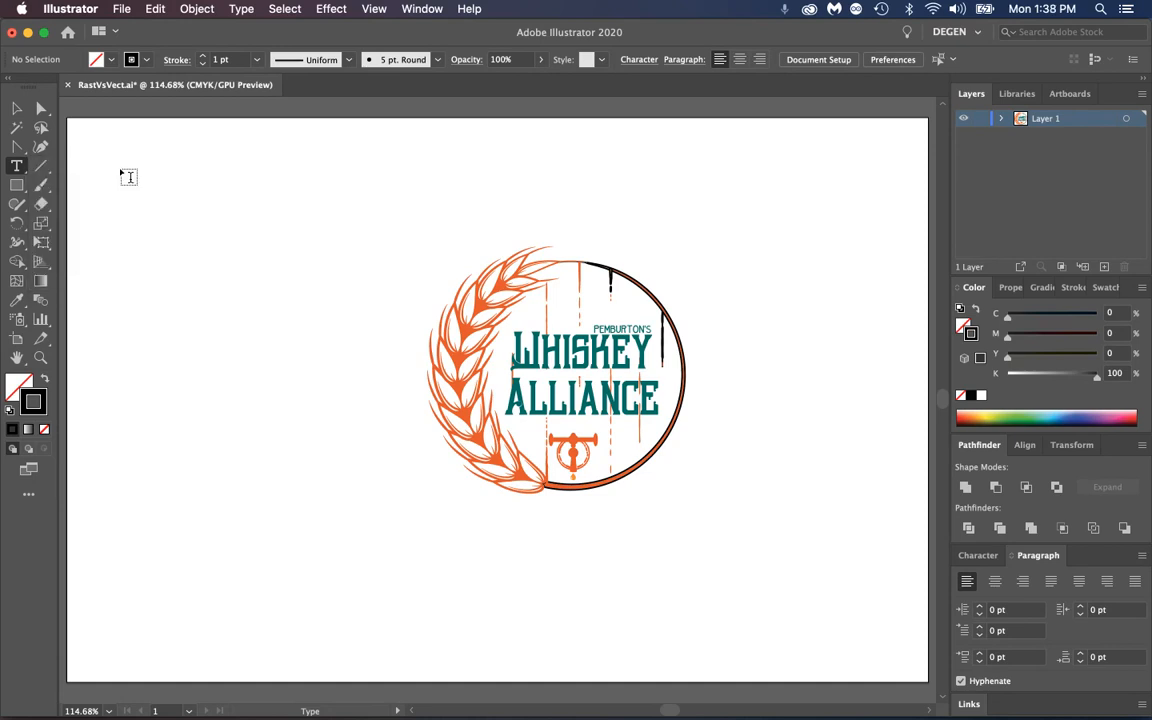
- Draw an upright oval left of the logo and a larger perfect circle below it with the Ellipse tool
click(18, 187)
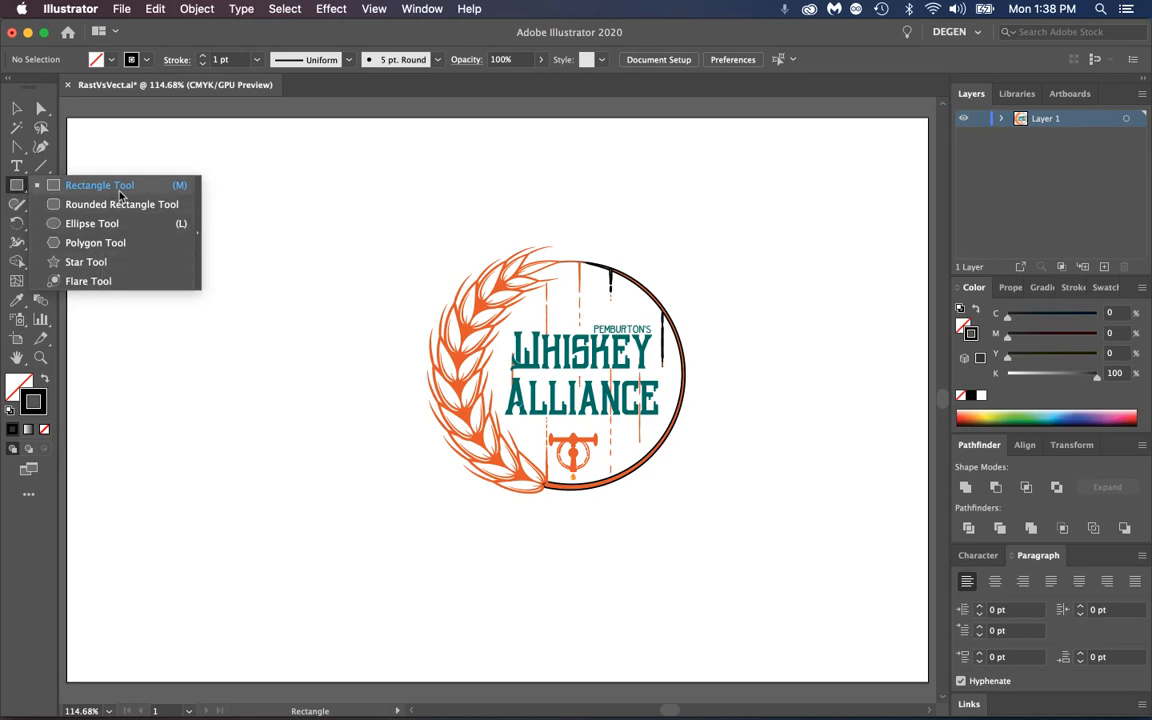
click(105, 223)
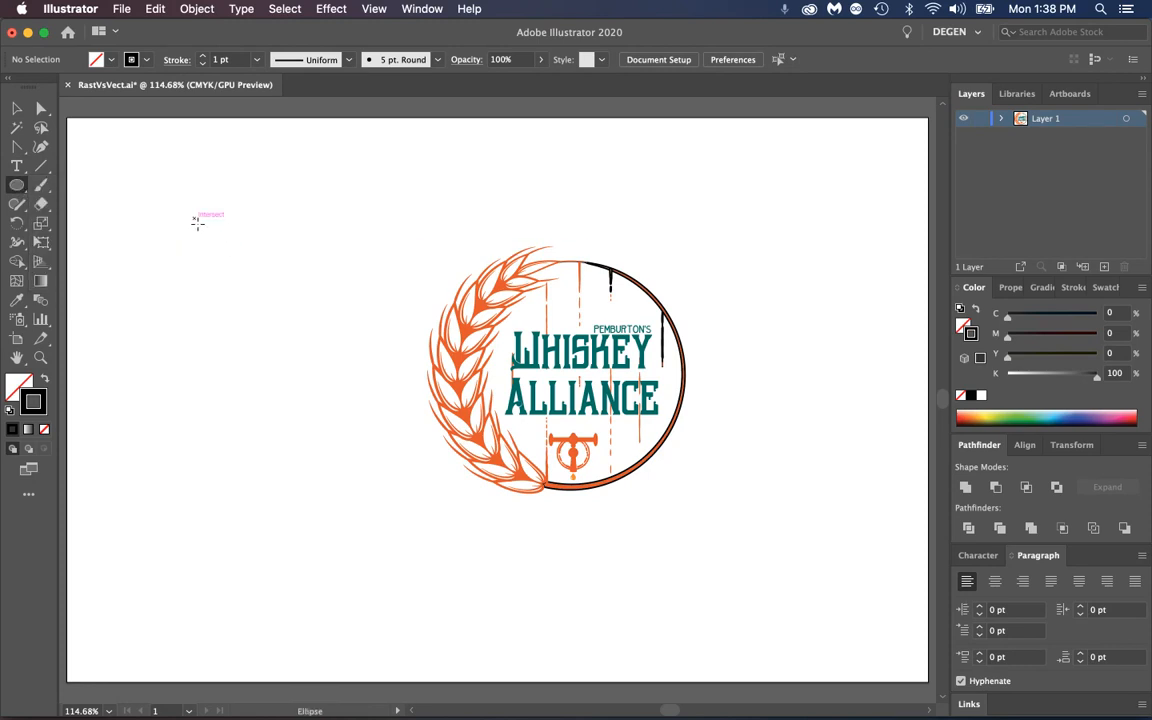
mouse_move(197, 222)
mouse_down()
mouse_move(308, 365)
mouse_move(337, 378)
mouse_up()
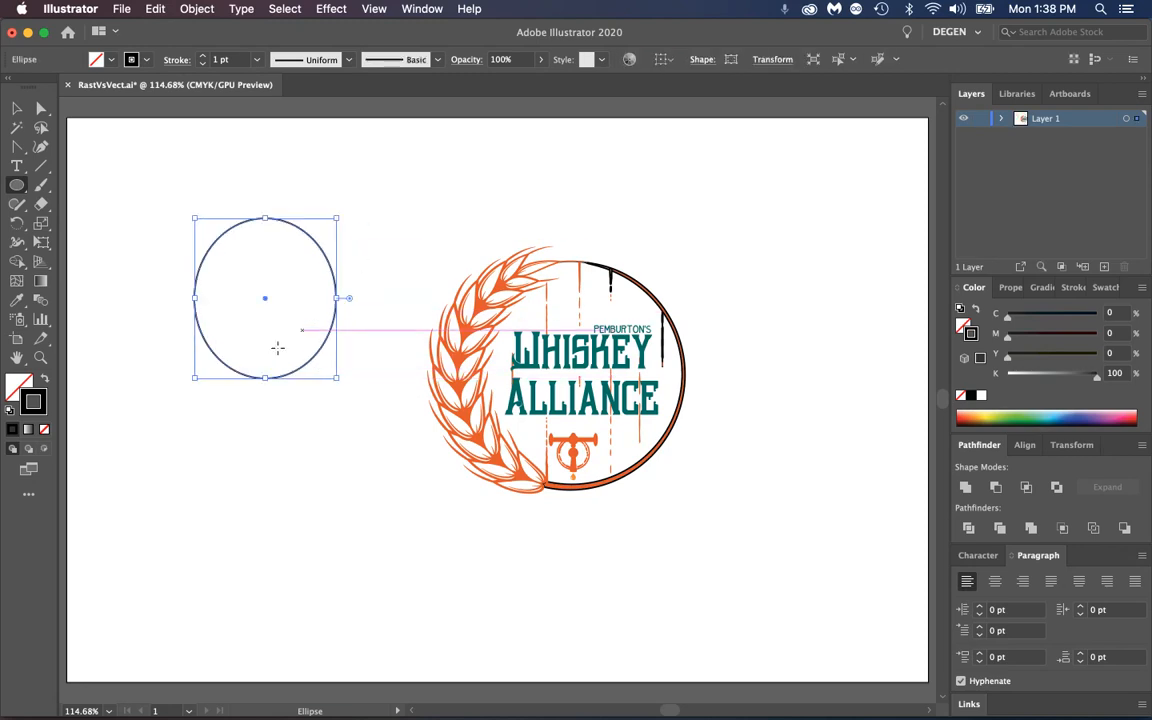
drag(172, 423, 312, 612)
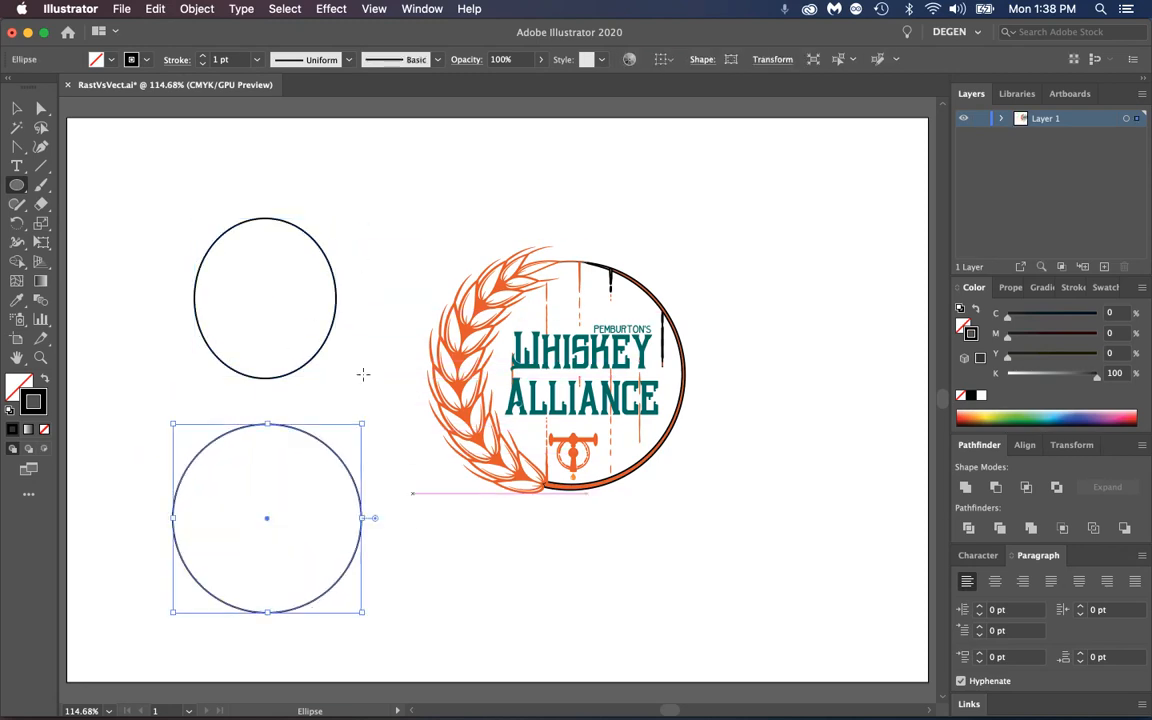
- Draw a small five-pointed star and a larger one to its right above the logo with the Star tool
click(17, 202)
click(18, 187)
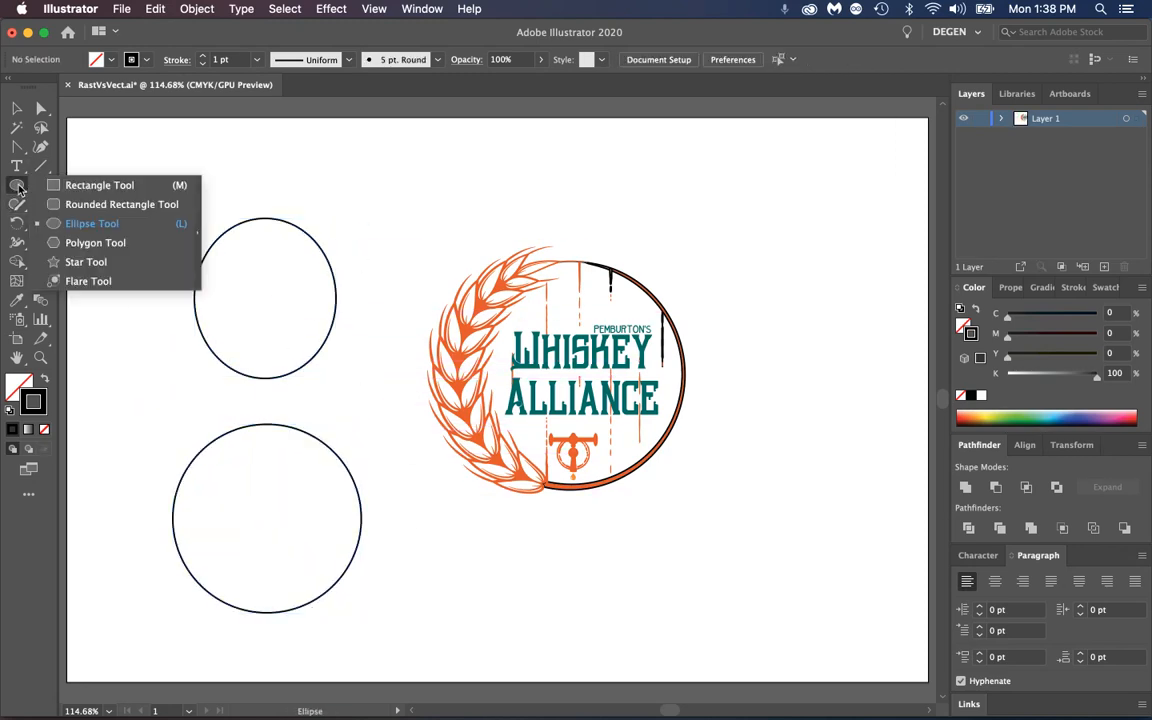
click(86, 262)
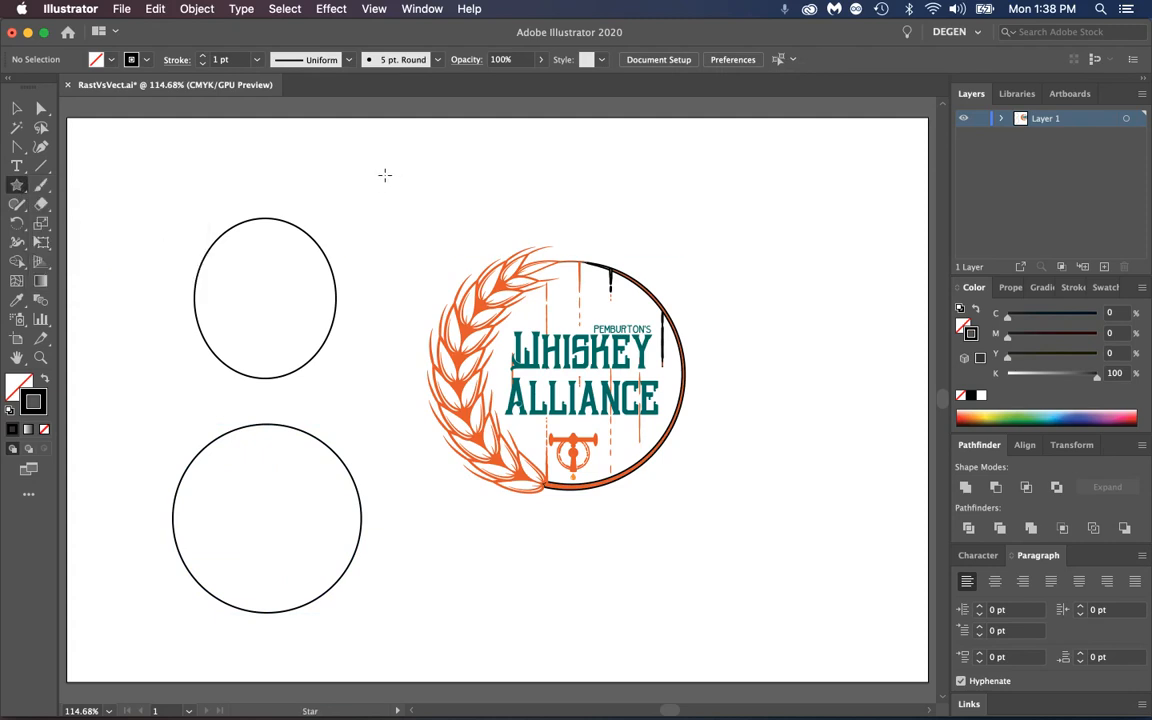
mouse_move(385, 175)
mouse_down()
mouse_move(419, 218)
mouse_move(400, 186)
mouse_up()
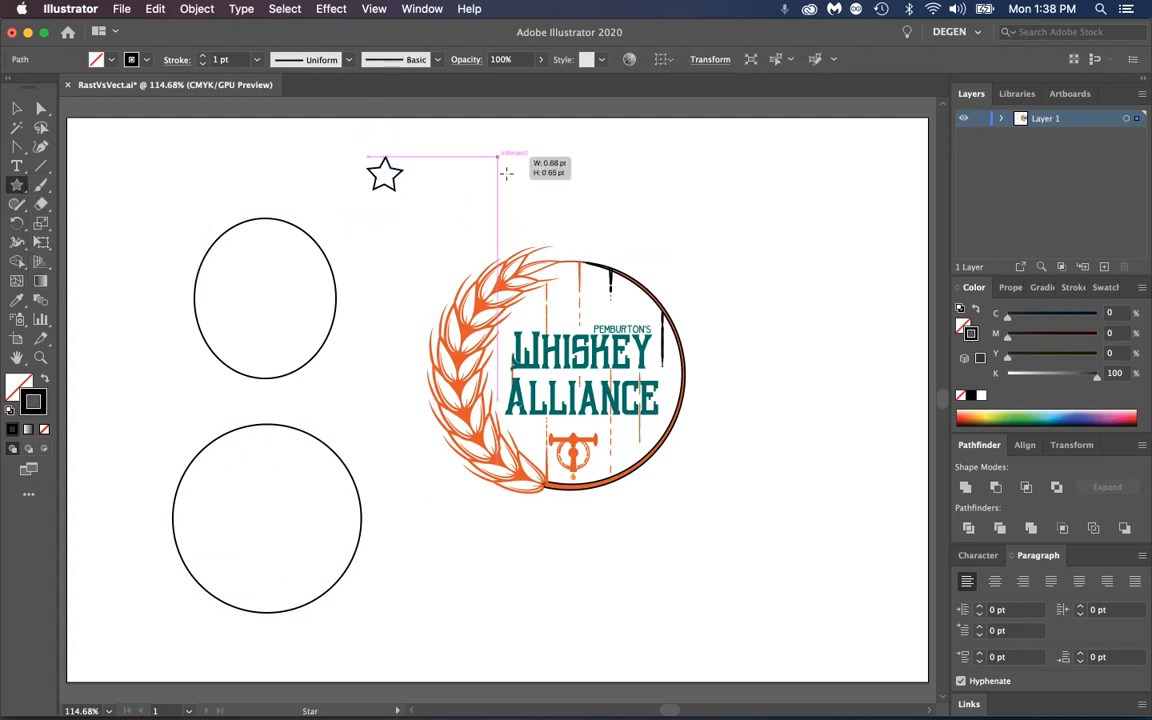
mouse_move(506, 173)
mouse_down()
mouse_move(540, 188)
mouse_move(532, 180)
mouse_up()
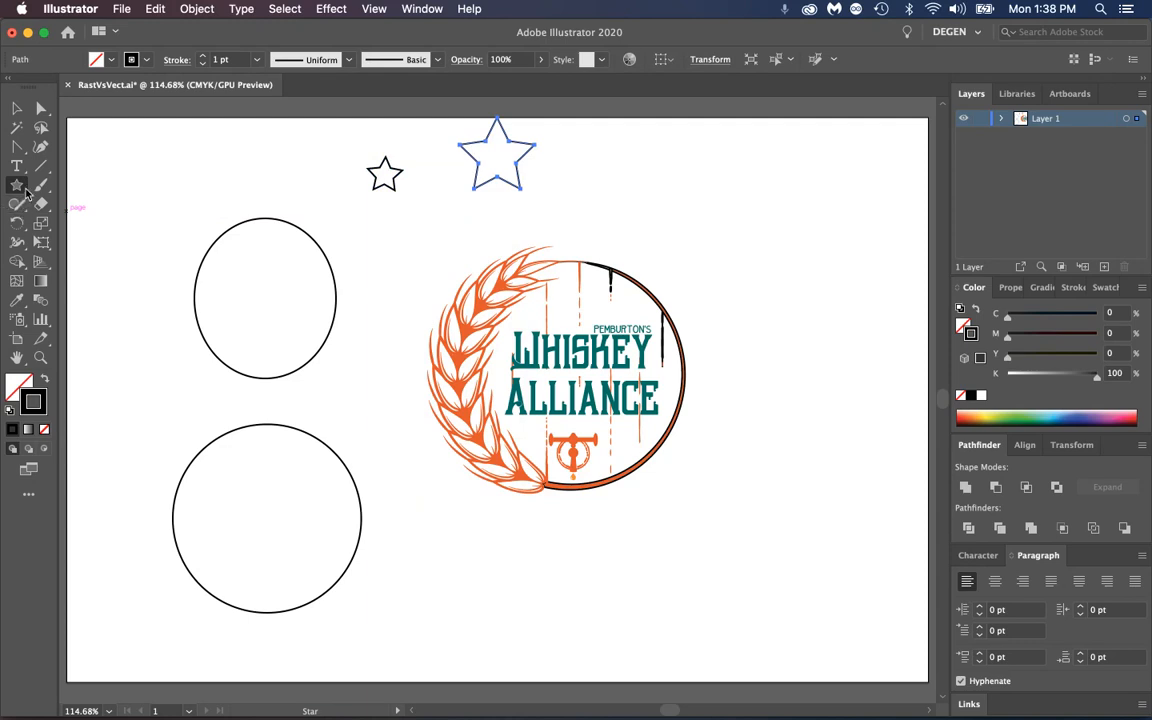
- Draw a square above the oval and a smaller square above and right of the logo with the Rectangle tool
drag(20, 188, 78, 185)
drag(124, 147, 166, 224)
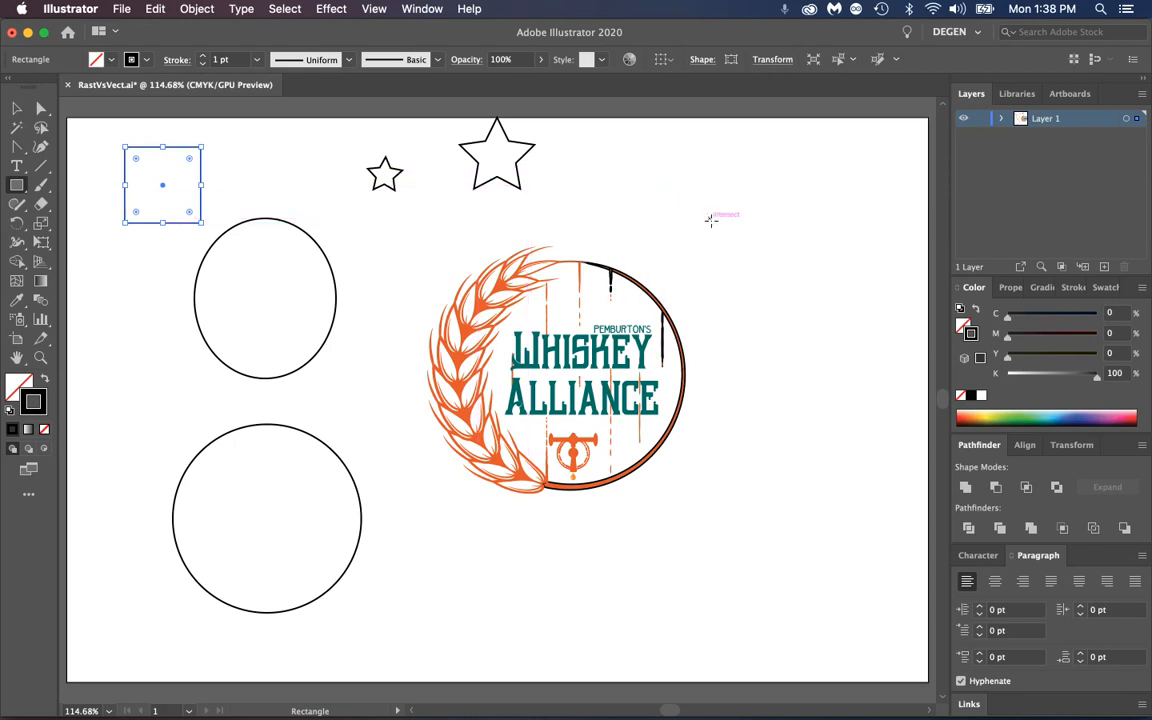
drag(710, 220, 700, 244)
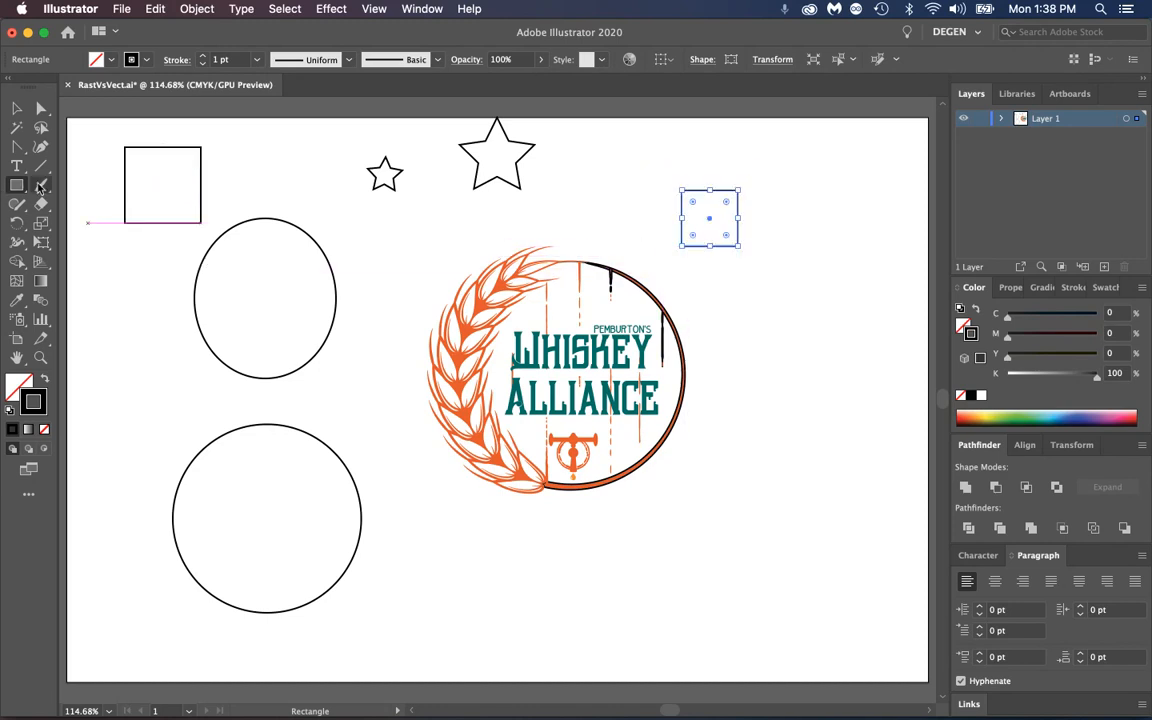
- Draw two small perfect circles, one below the other, in the empty area right of the logo with the Ellipse tool
drag(17, 185, 80, 226)
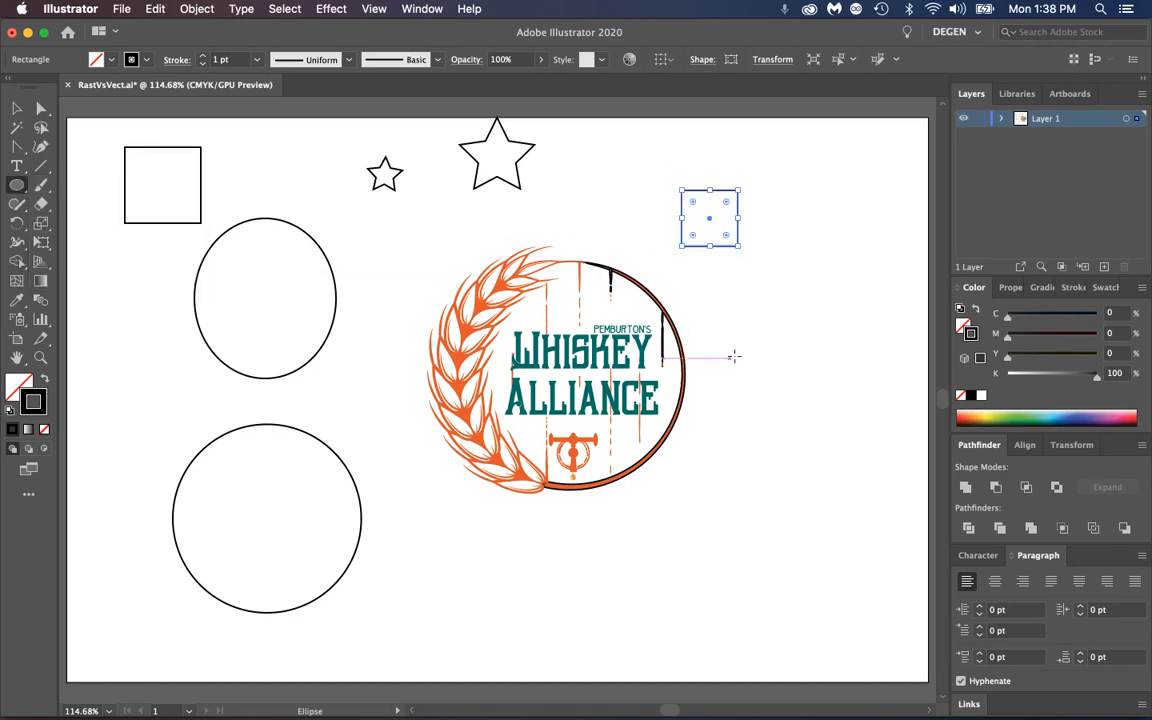
drag(779, 329, 820, 364)
drag(744, 436, 798, 490)
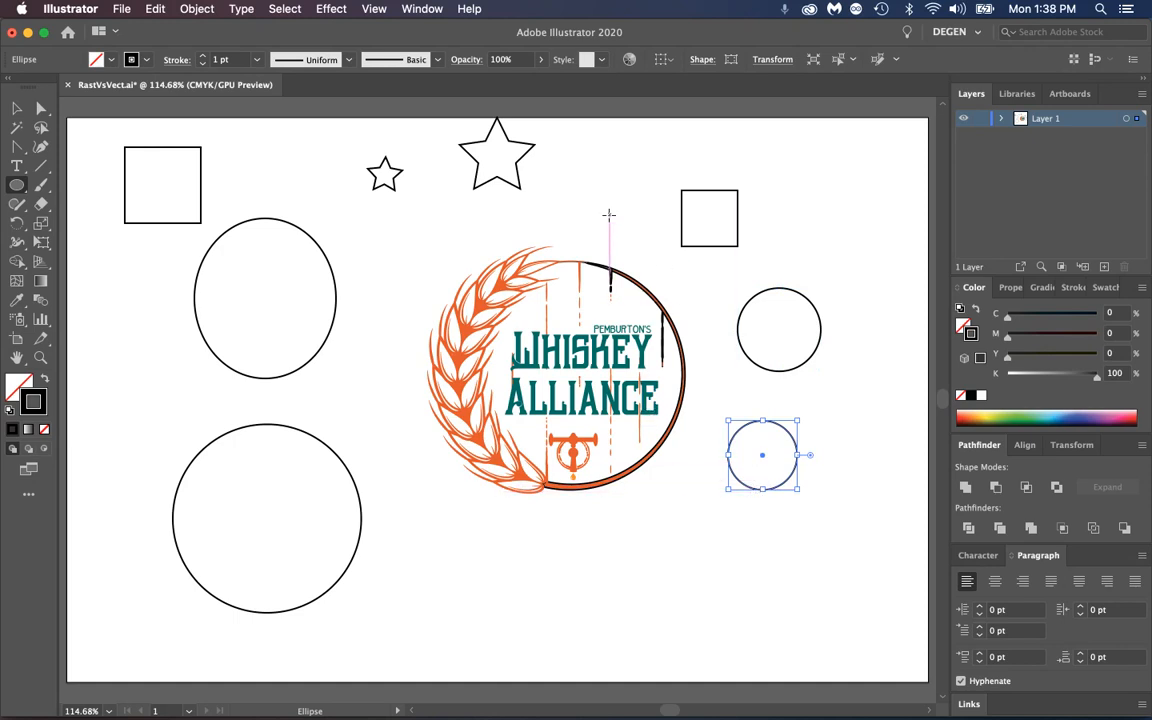
- Select and delete all the practice squares, circles, stars and the oval, keeping only the logo on the artboard
key(v)
drag(700, 160, 835, 524)
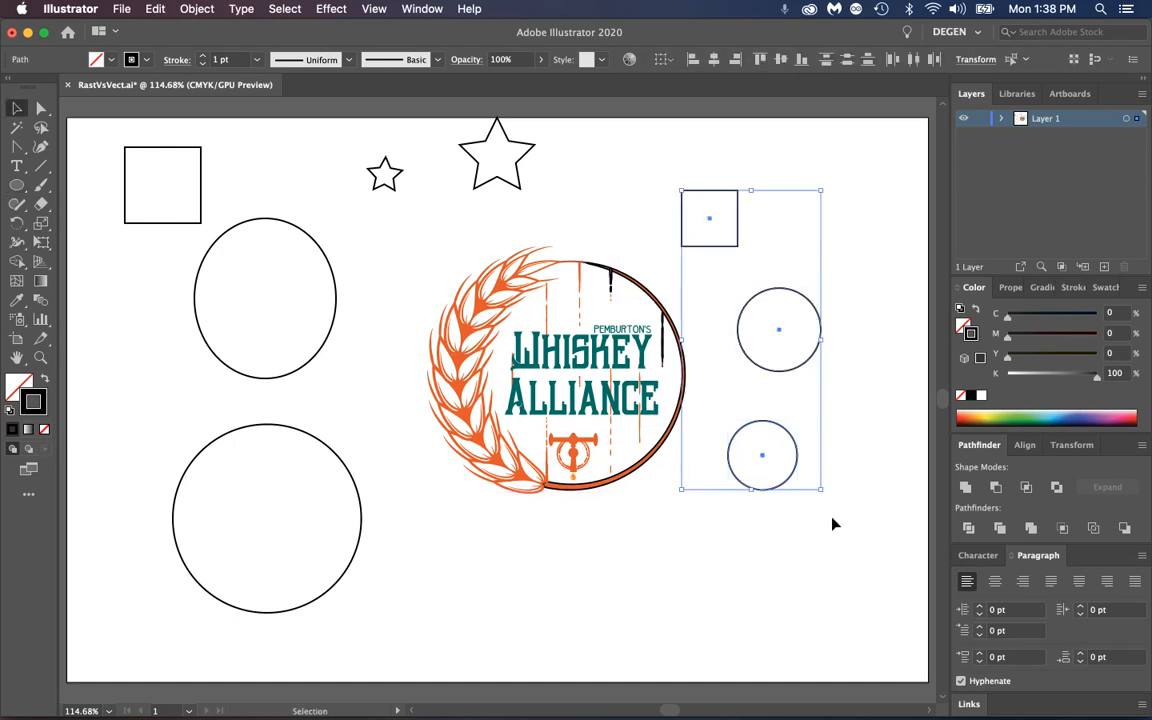
key(Delete)
drag(530, 215, 530, 215)
key(Delete)
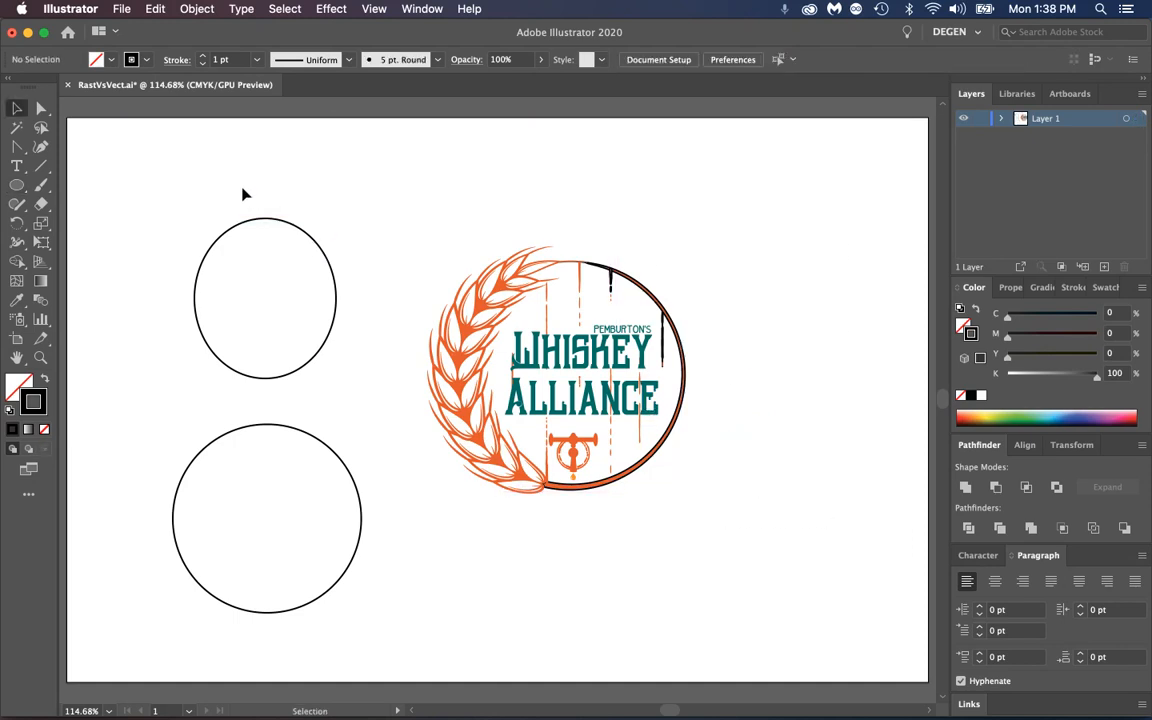
drag(240, 182, 316, 504)
key(Delete)
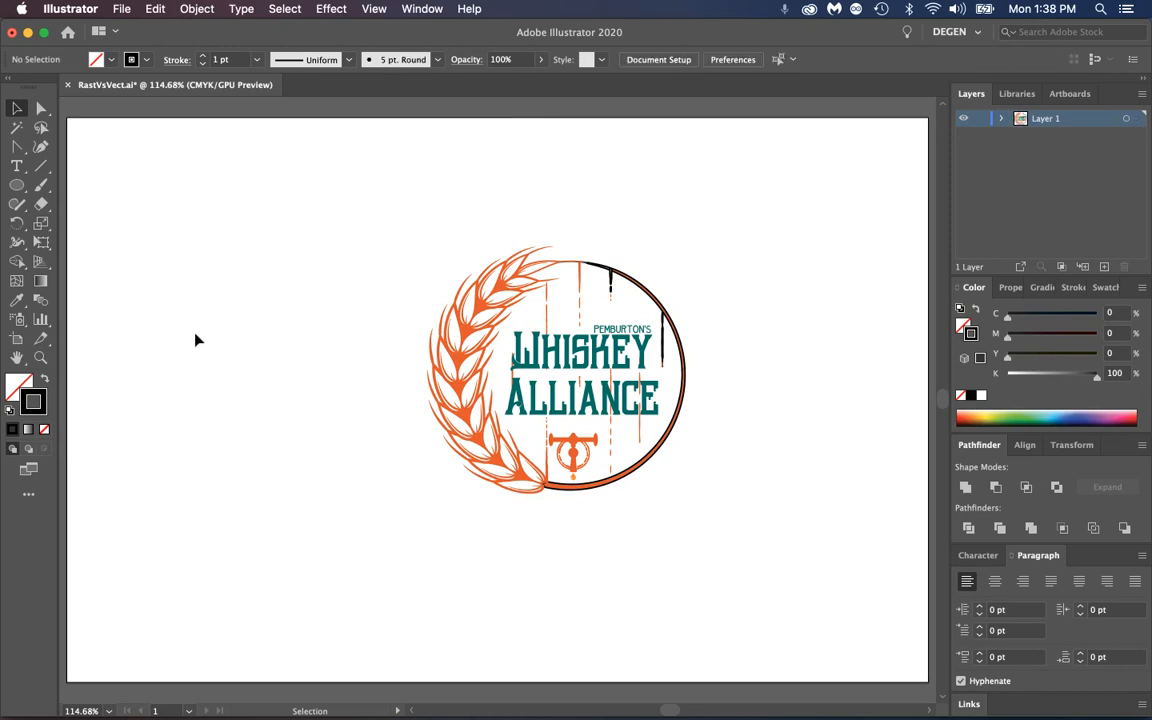
- Paint a wavy stroke left of the logo with the Paintbrush and a second one below it with the Blob Brush
click(41, 187)
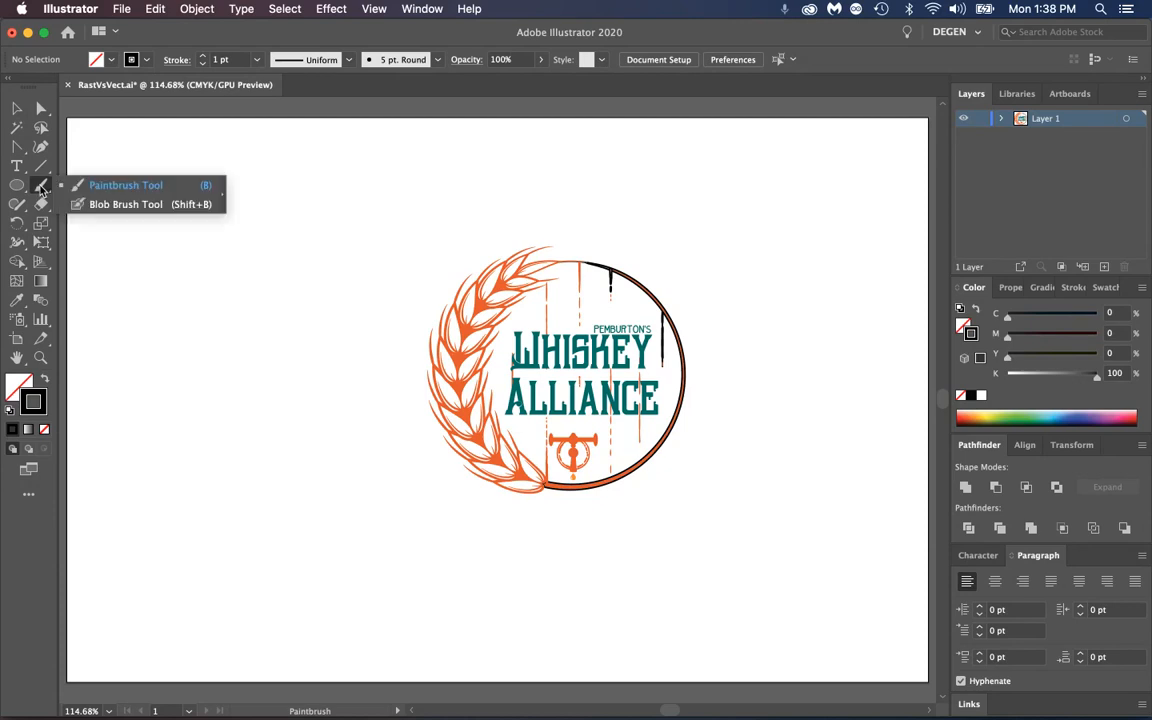
click(118, 185)
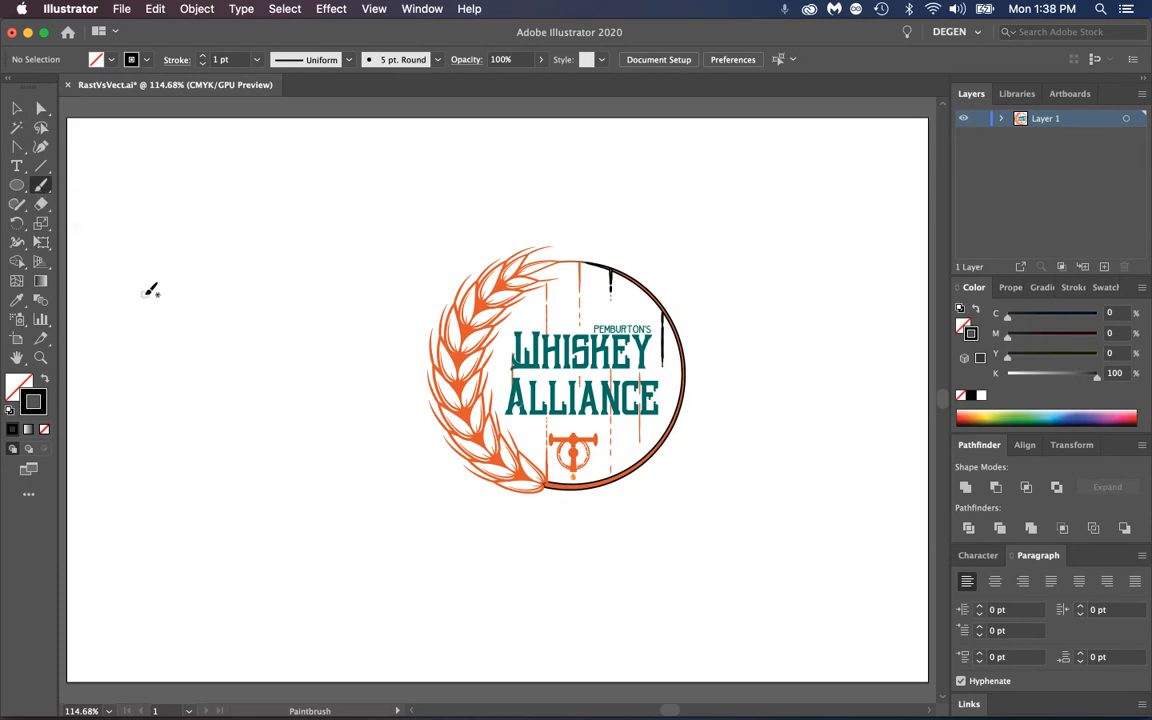
mouse_move(145, 294)
mouse_down()
mouse_move(214, 237)
mouse_move(350, 203)
mouse_up()
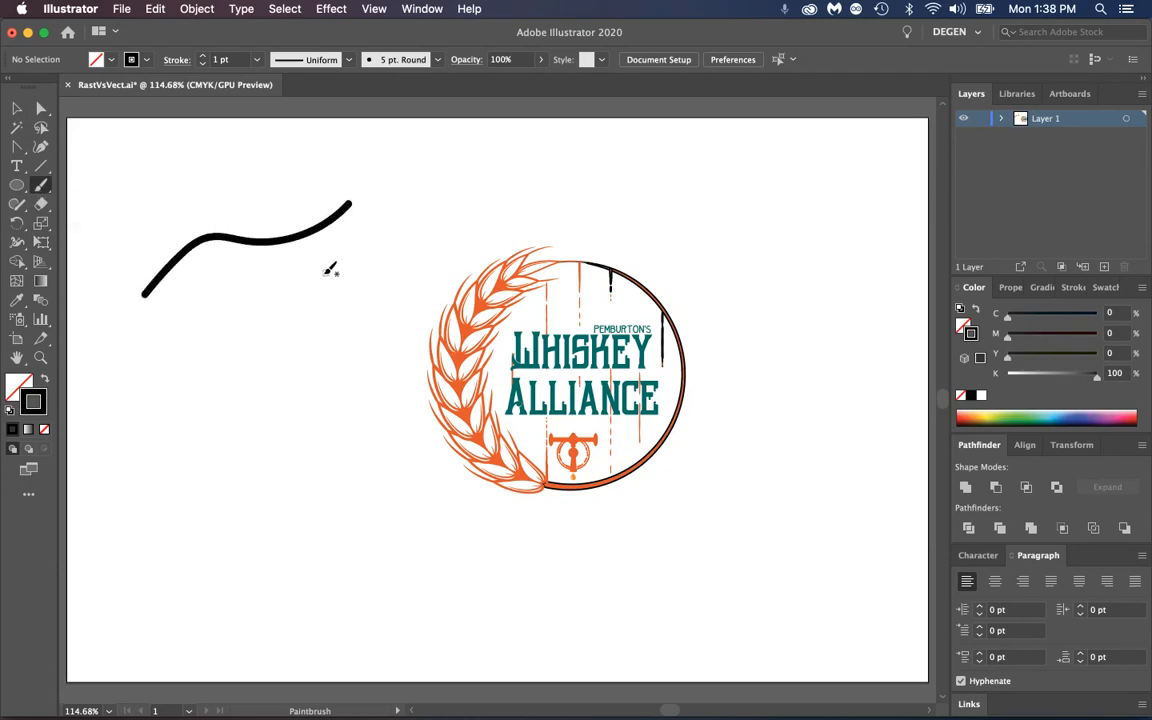
click(36, 188)
click(118, 206)
mouse_move(164, 375)
mouse_down()
mouse_move(296, 318)
mouse_move(327, 364)
mouse_up()
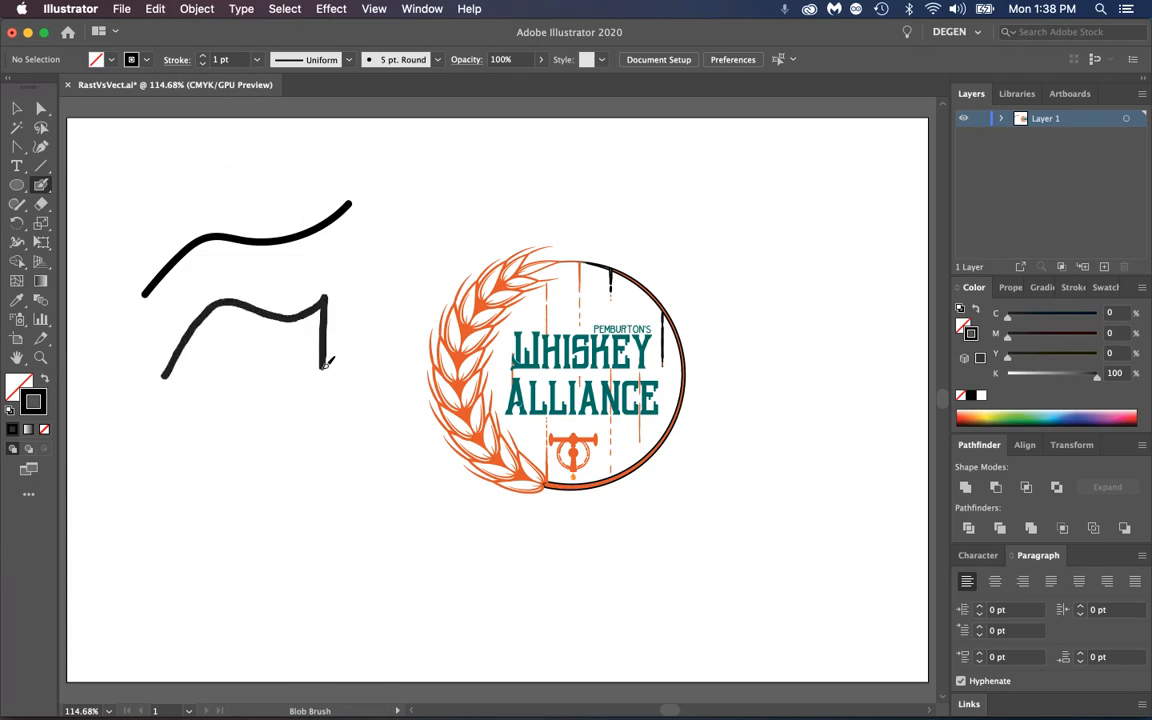
- Select both practice brush strokes left of the logo and delete them
key(v)
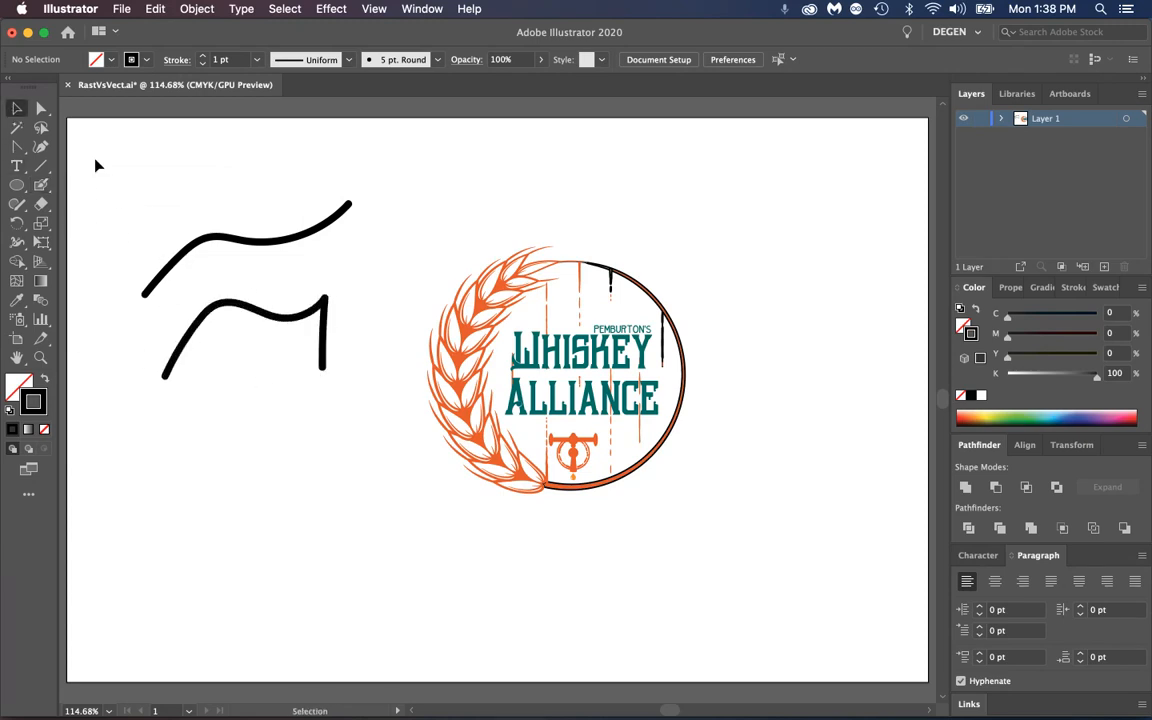
drag(150, 165, 266, 373)
key(Delete)
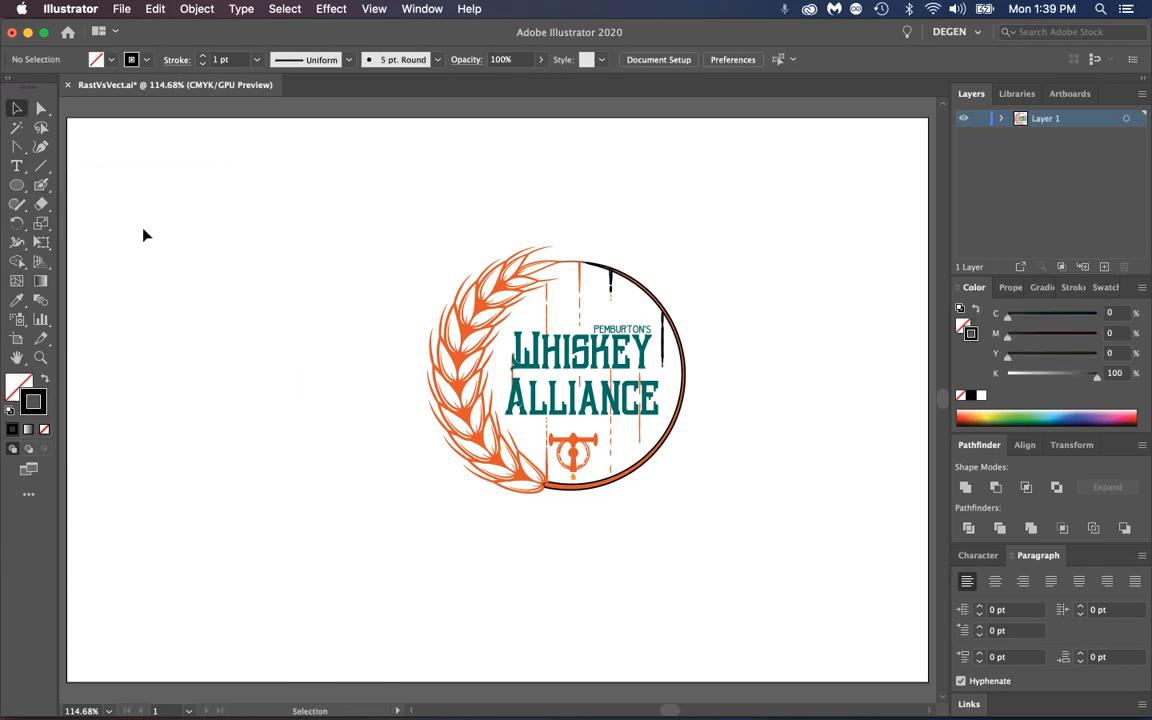
- Draw a tall, irregular closed outline left of the logo with the Pencil tool
click(18, 205)
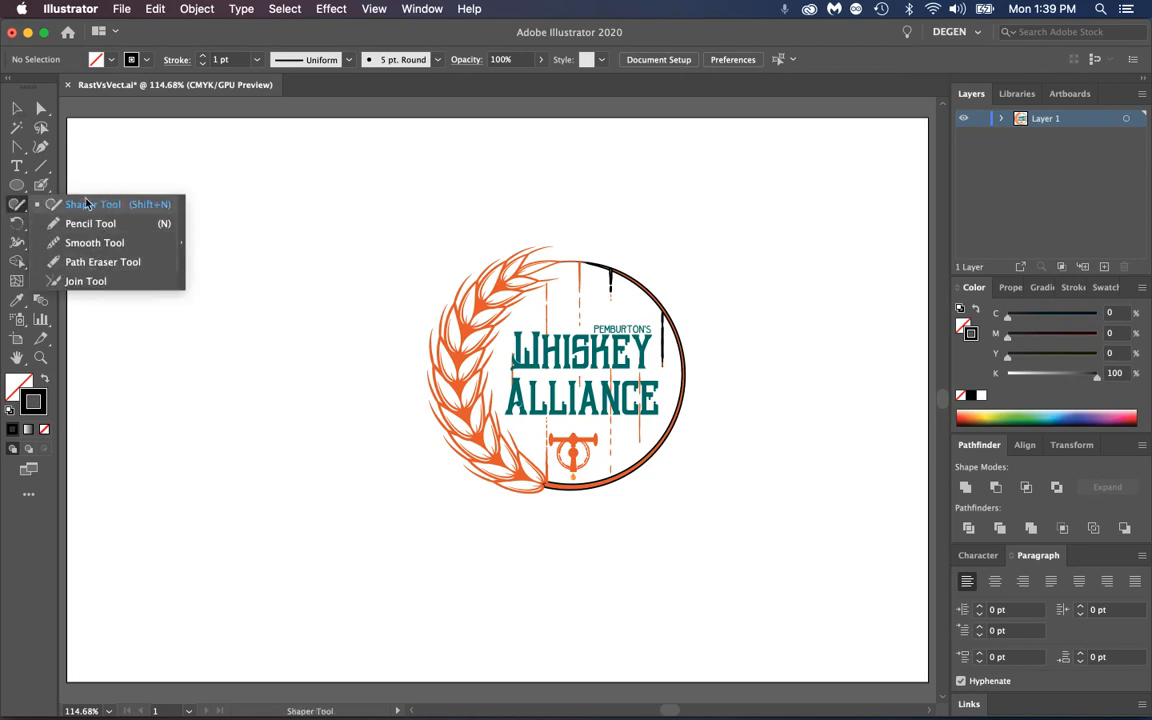
click(82, 223)
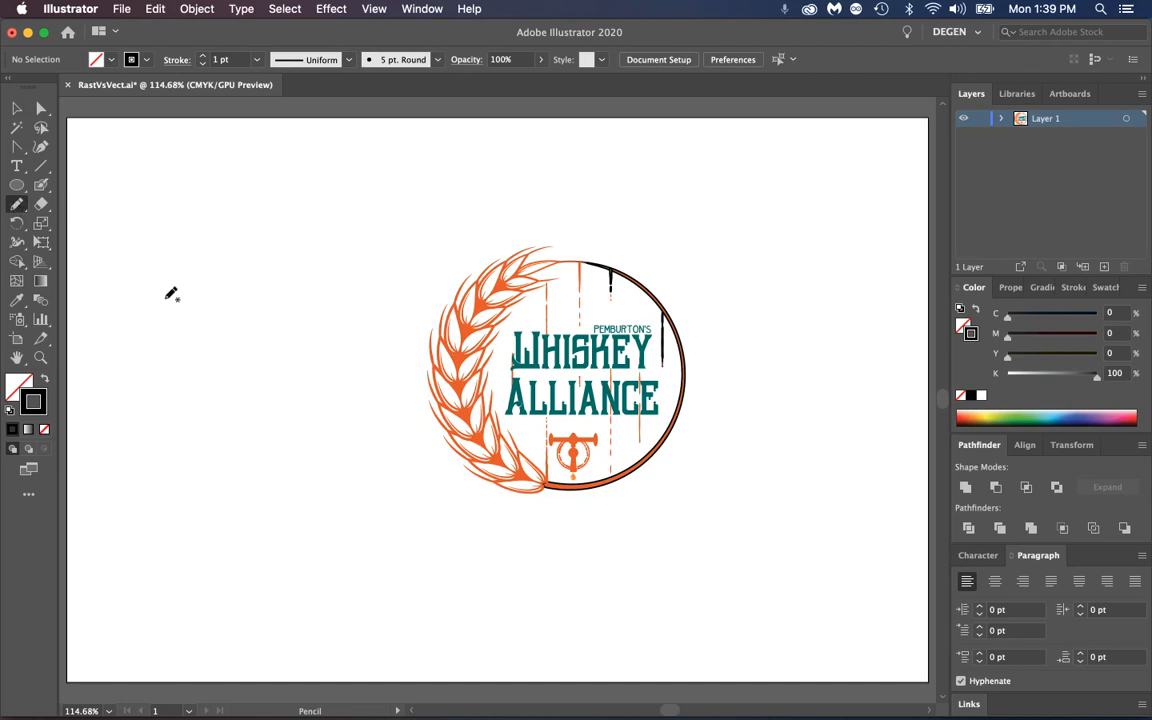
mouse_move(166, 296)
mouse_down()
mouse_move(162, 258)
mouse_move(200, 199)
mouse_move(234, 193)
mouse_move(245, 277)
mouse_move(236, 385)
mouse_move(209, 451)
mouse_move(201, 360)
mouse_move(176, 298)
mouse_up()
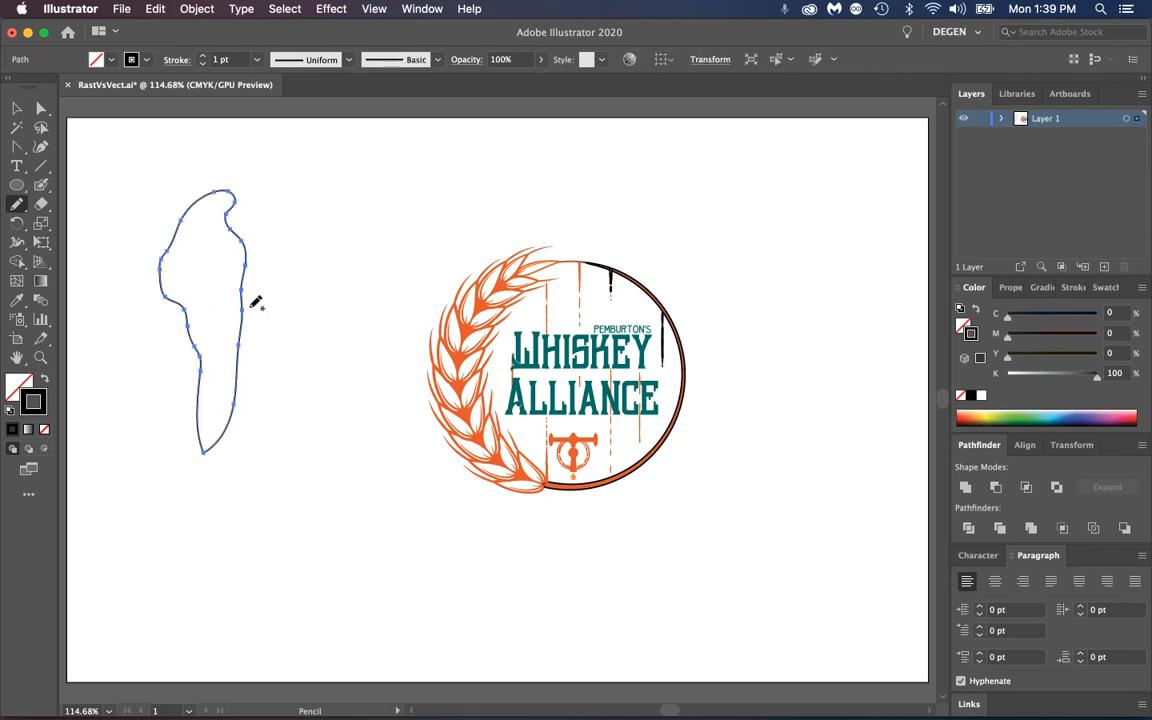
- Fill the closed pencil shape with an orange-red swatch, then delete the shape
click(18, 385)
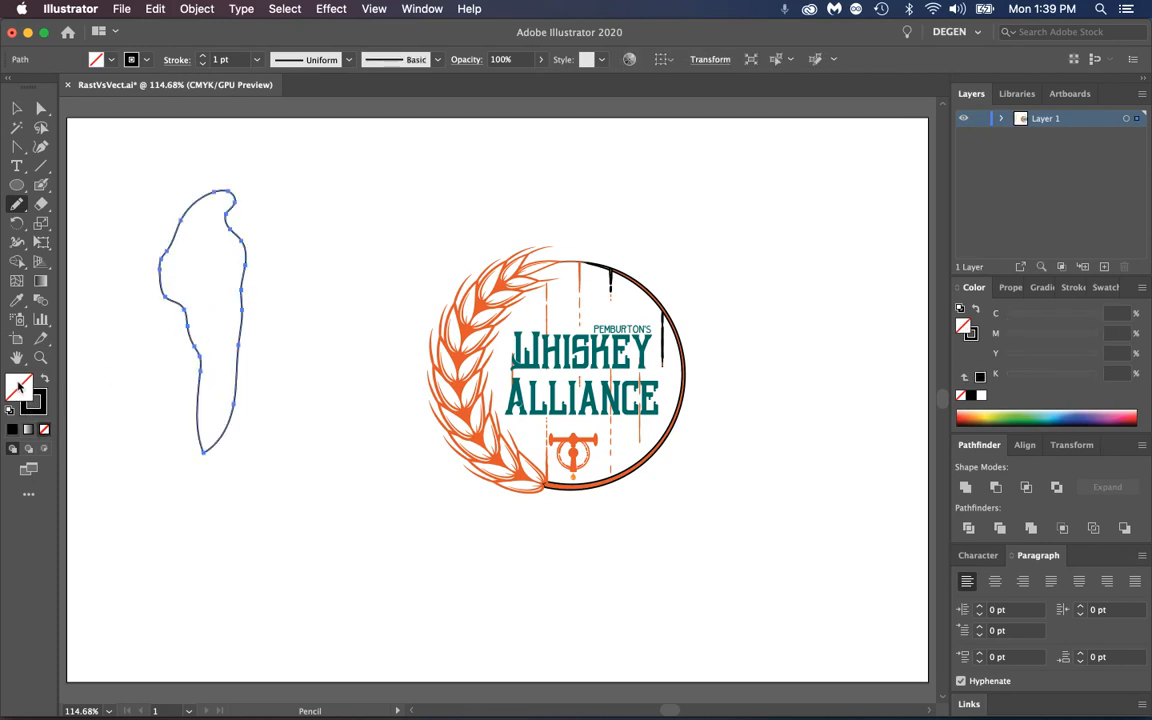
click(1100, 289)
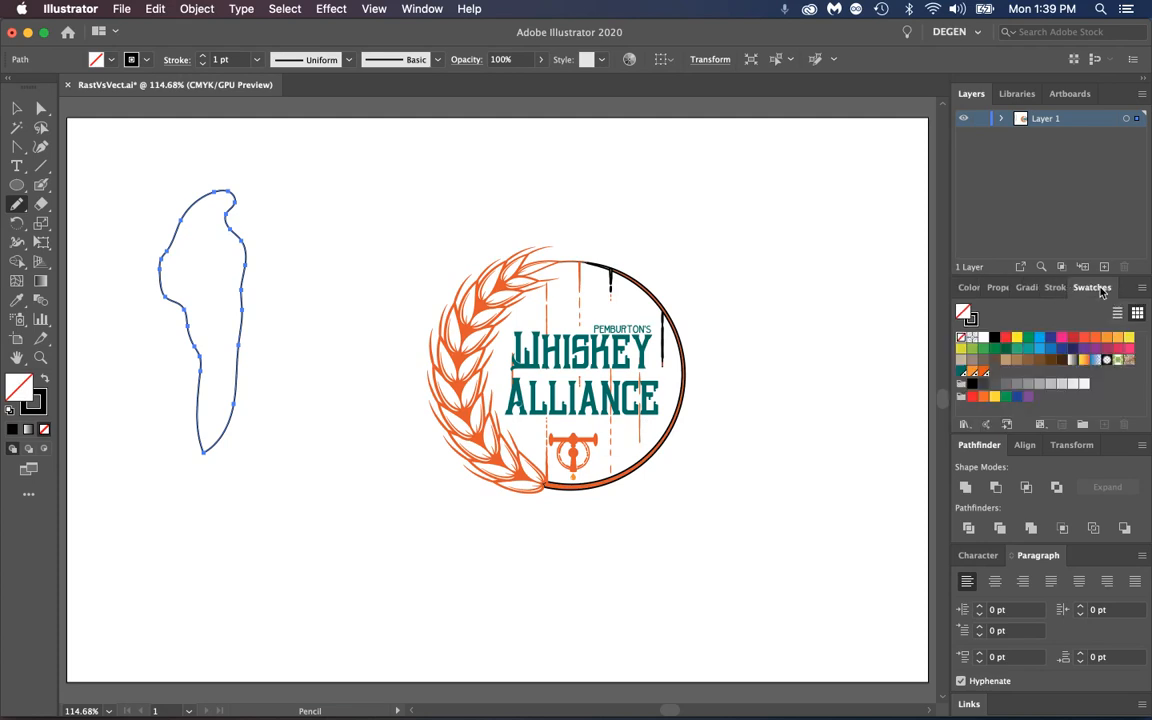
click(1084, 337)
key(v)
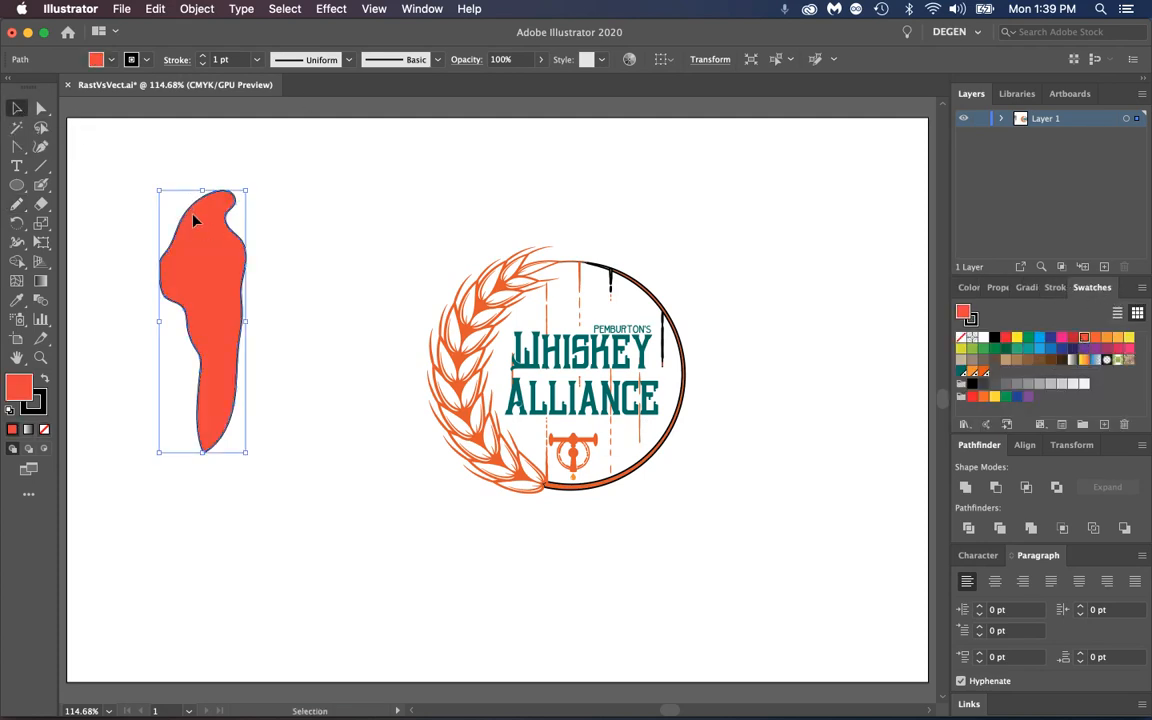
key(Delete)
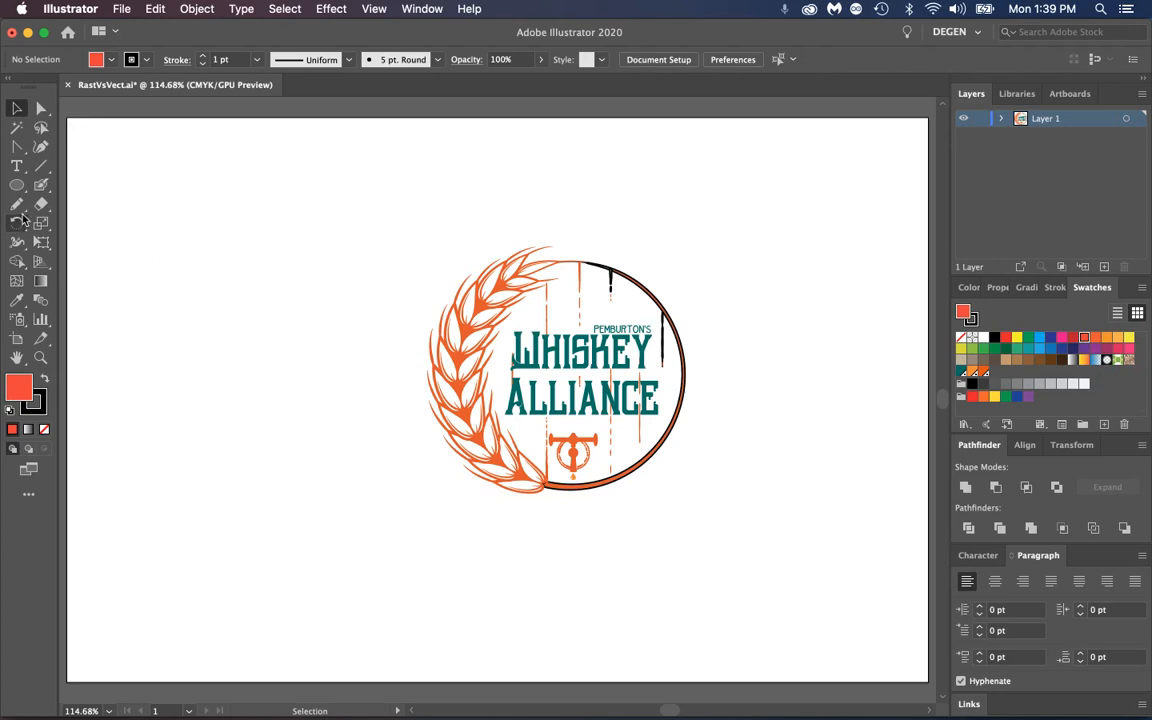
- Try to apply a 90° rotation with the Rotate tool while nothing is selected
drag(18, 231, 85, 240)
drag(16, 222, 48, 206)
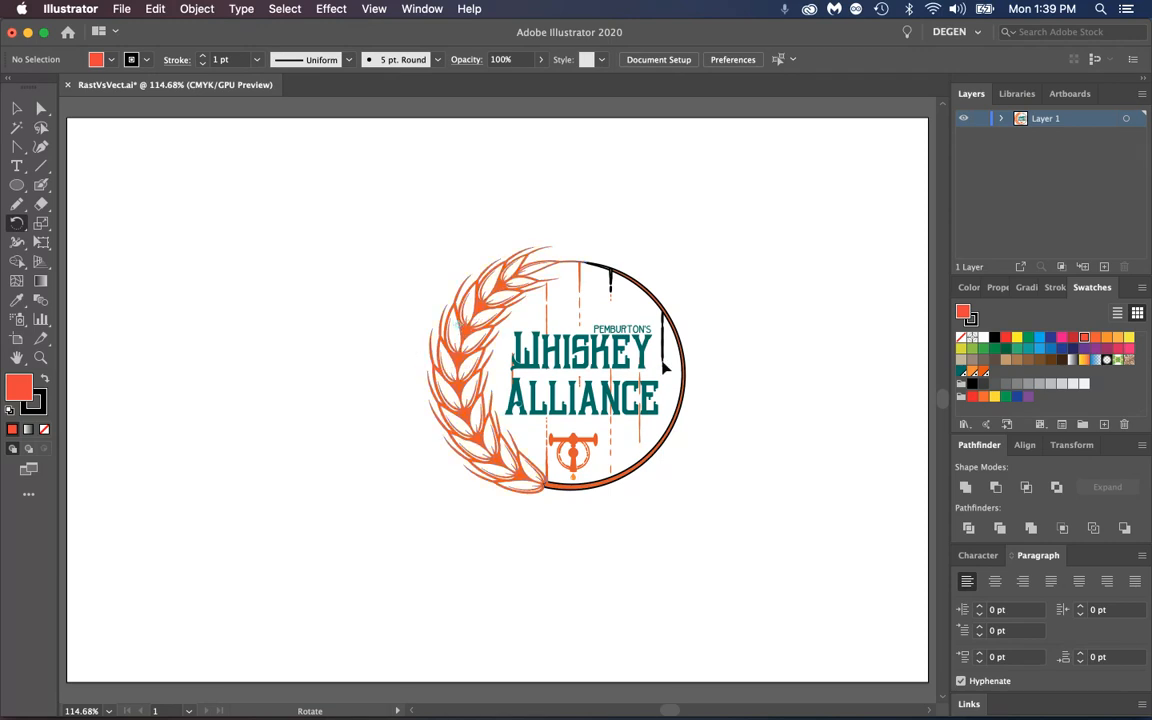
double_click(18, 226)
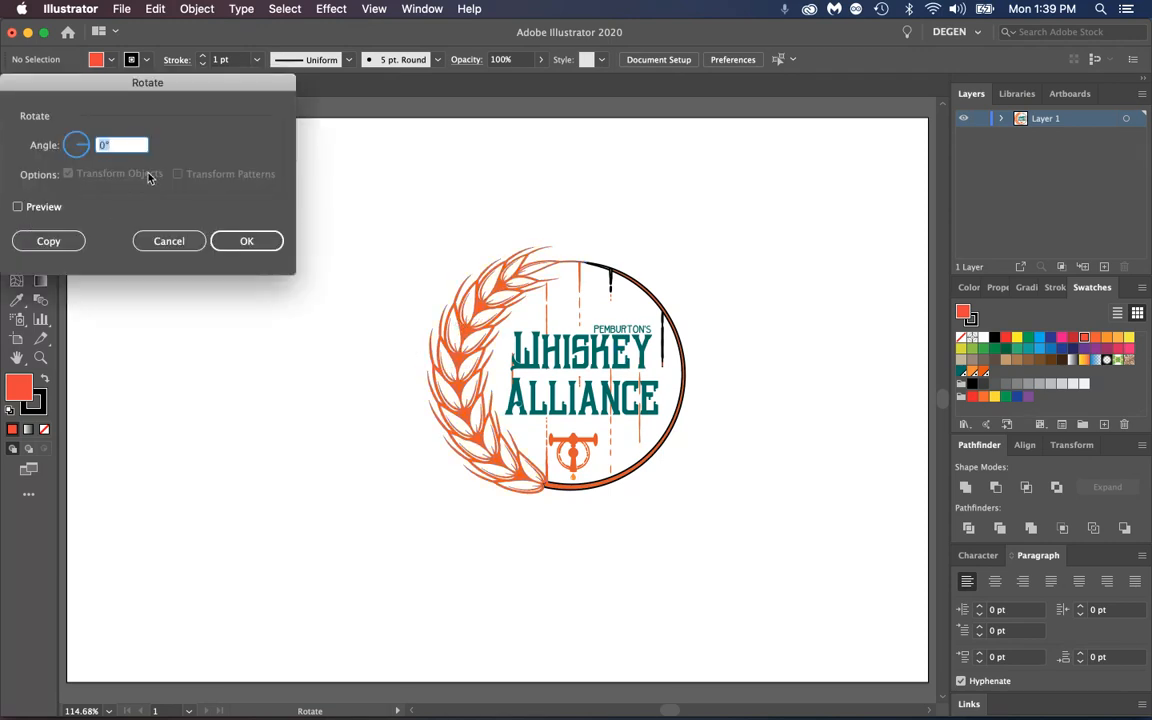
text(90)
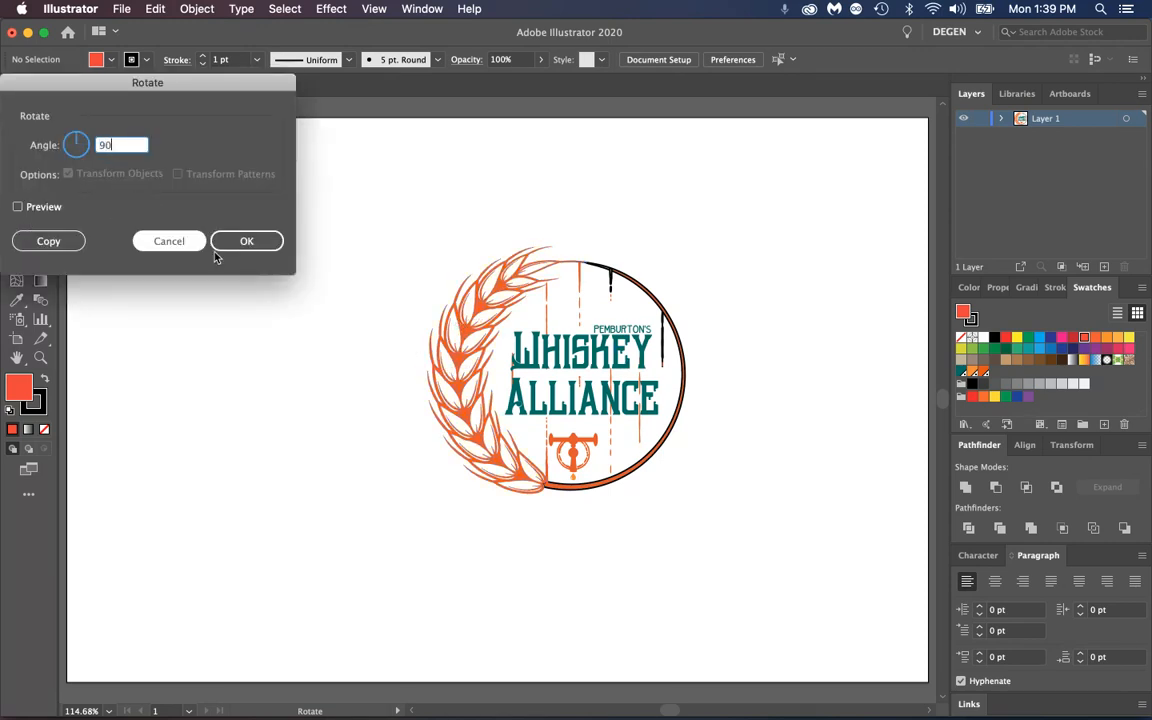
click(248, 247)
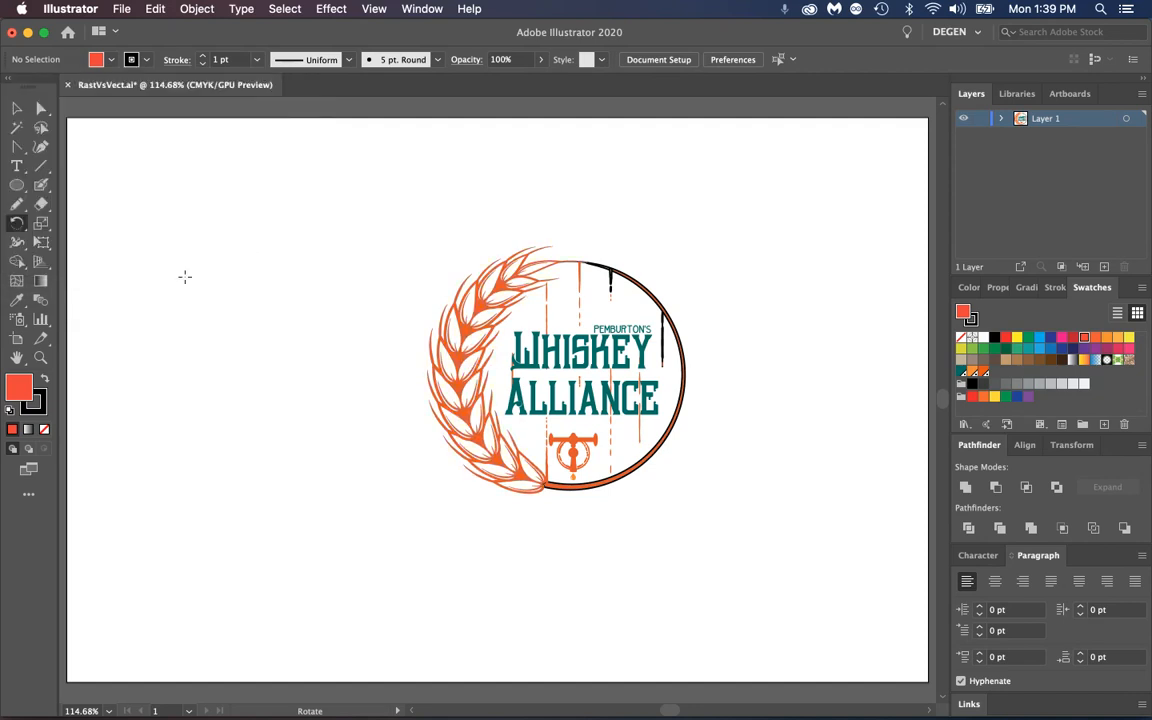
- Select the whole logo and rotate it freehand counterclockwise around its centre
click(17, 110)
drag(305, 515, 512, 438)
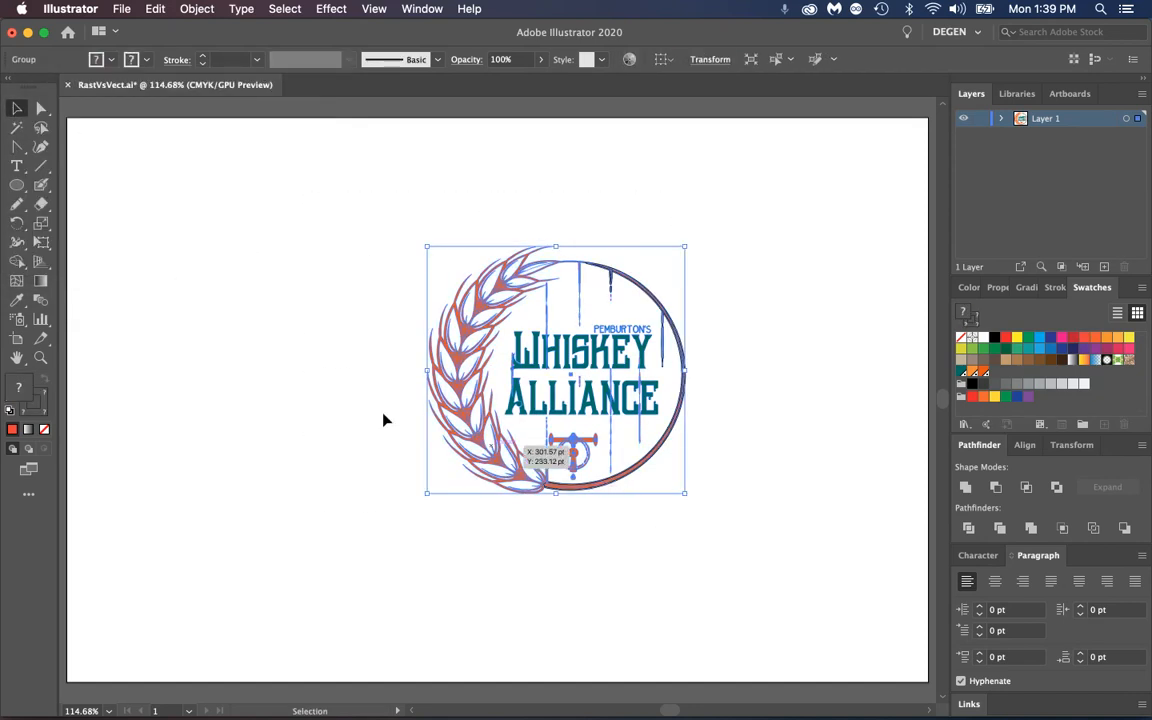
click(17, 224)
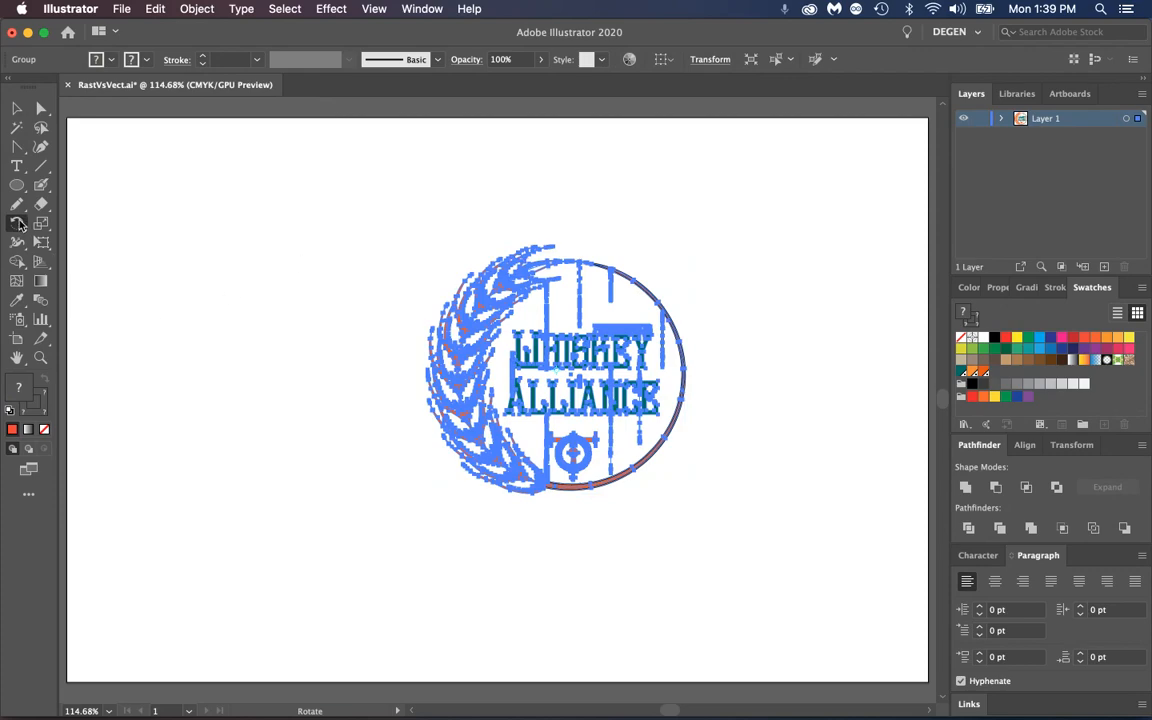
drag(670, 275, 392, 199)
- Rotate the logo by exactly 90° through the Rotate options, with the preview enabled
double_click(17, 224)
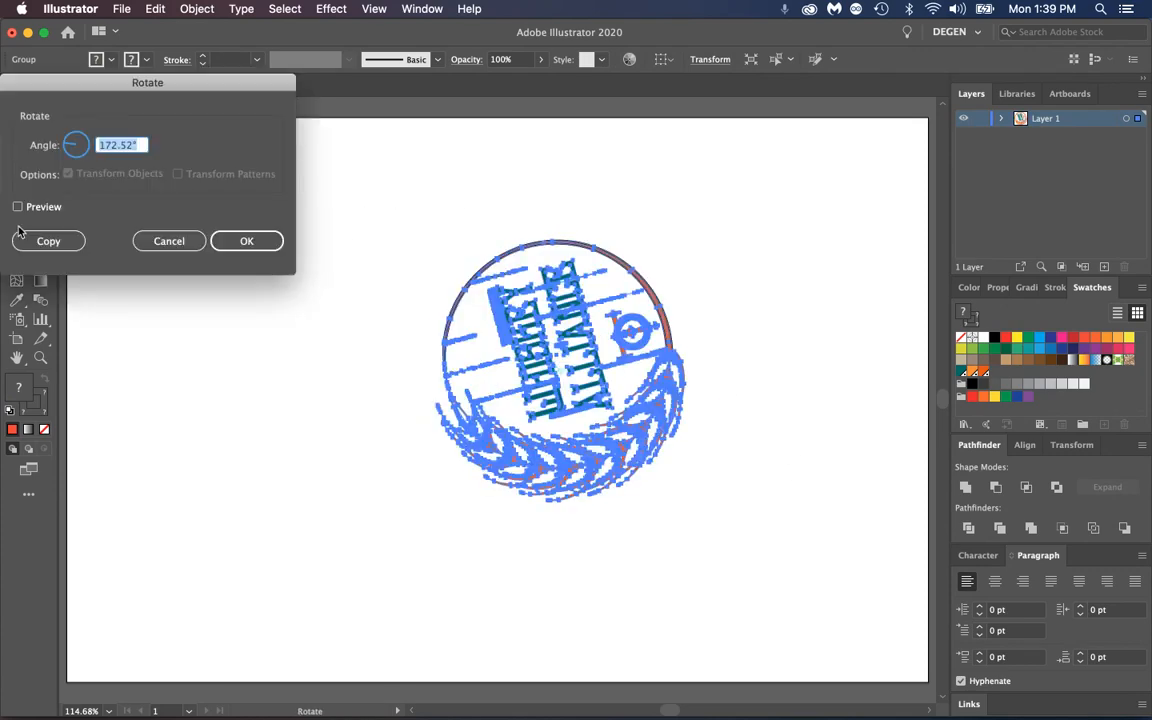
click(37, 210)
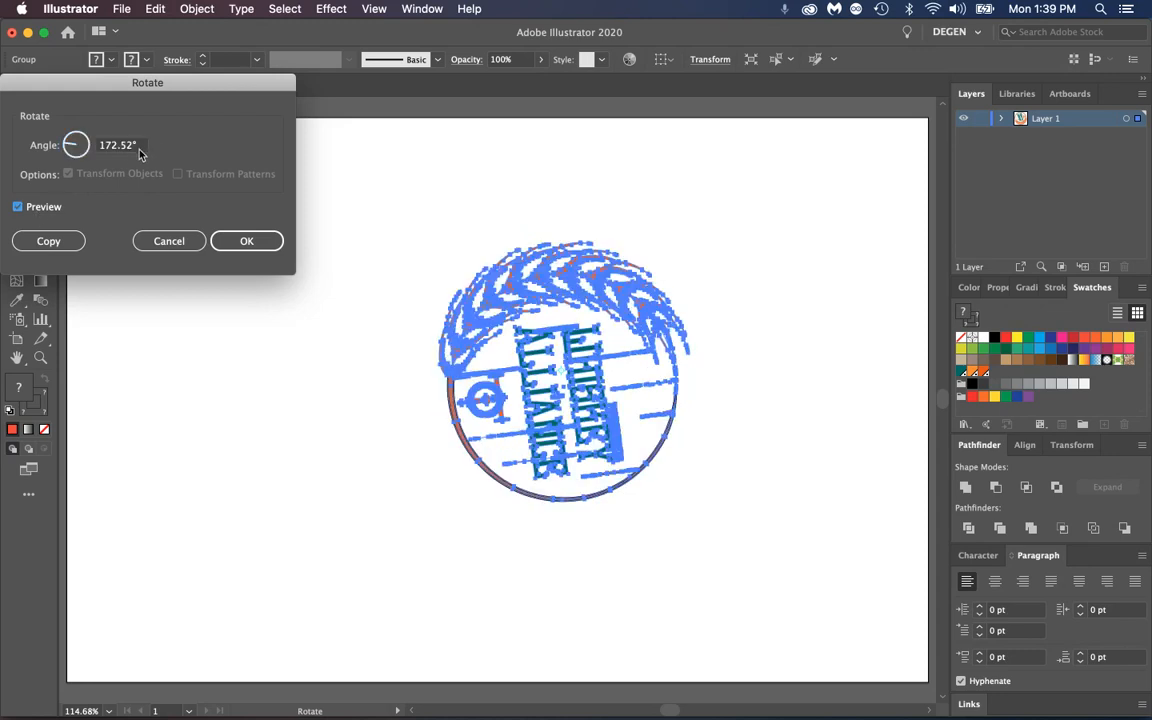
text(90)
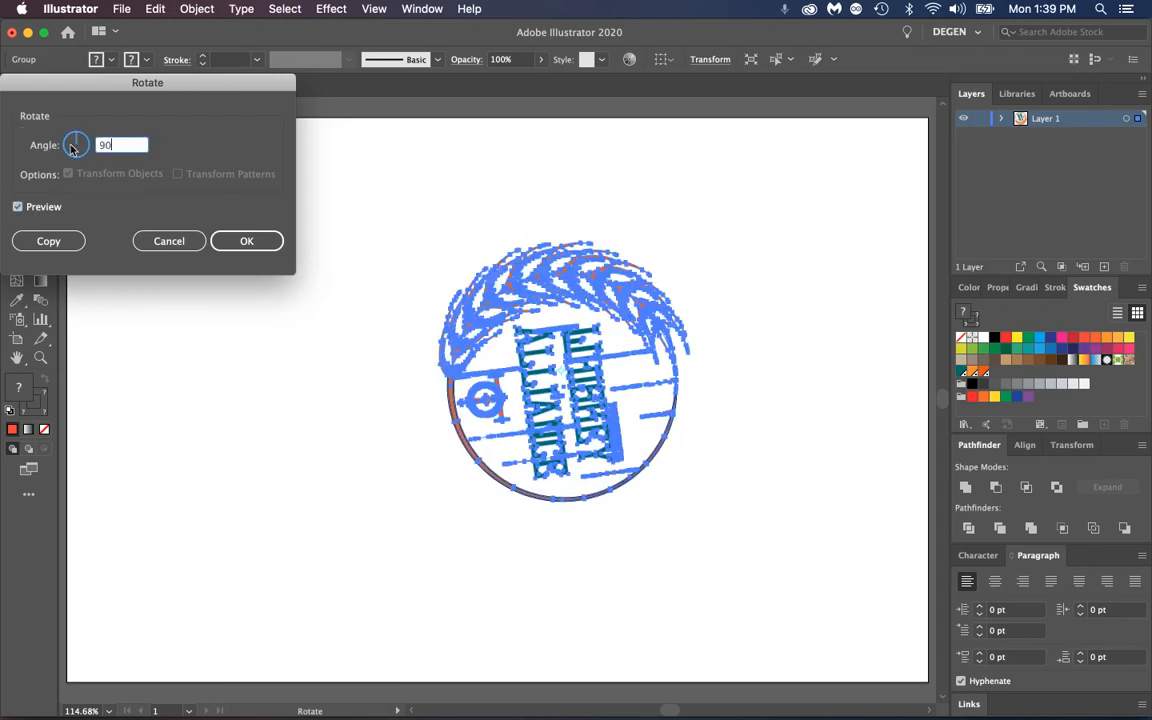
click(248, 241)
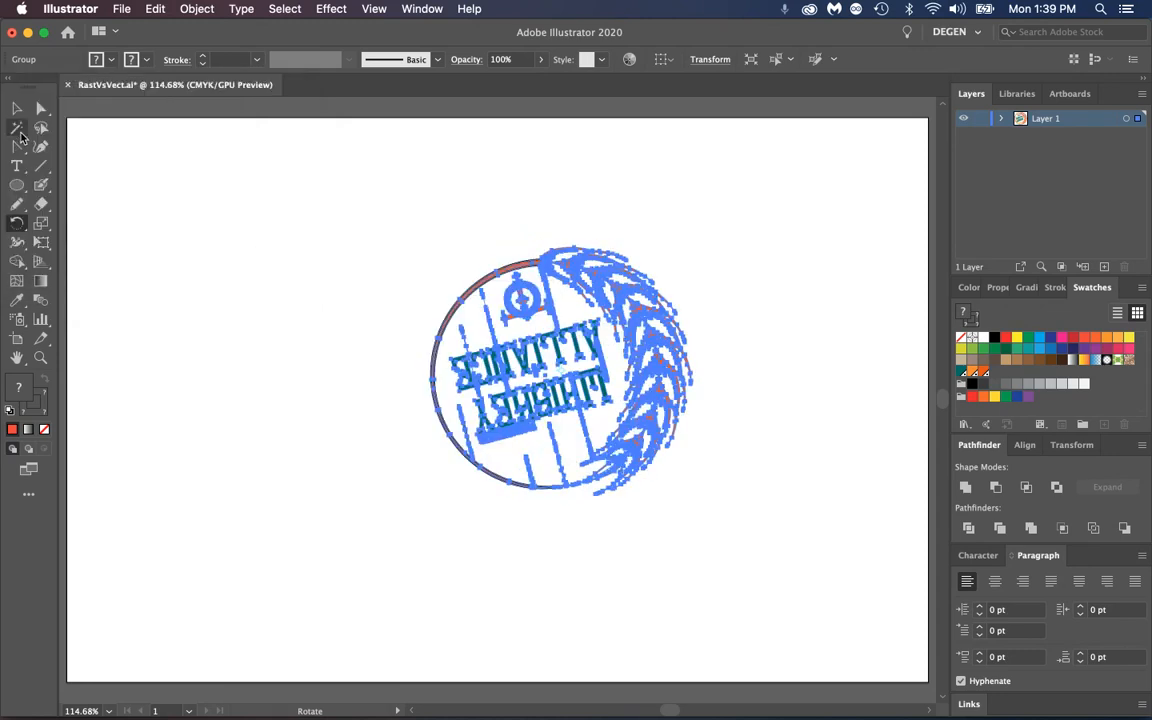
- Undo the logo's rotations to restore its upright orientation
key(super+z)
key(super+z)
key(super+z)
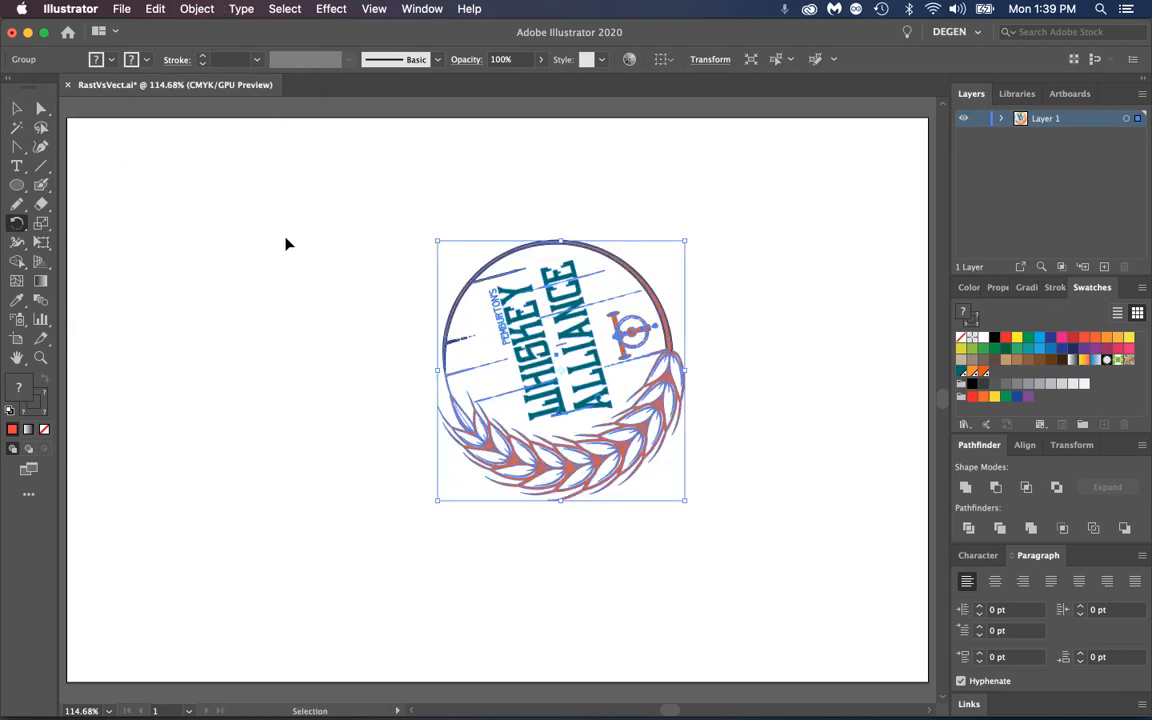
- Reflect the logo across the vertical axis with the Reflect tool and deselect it
click(22, 232)
click(92, 242)
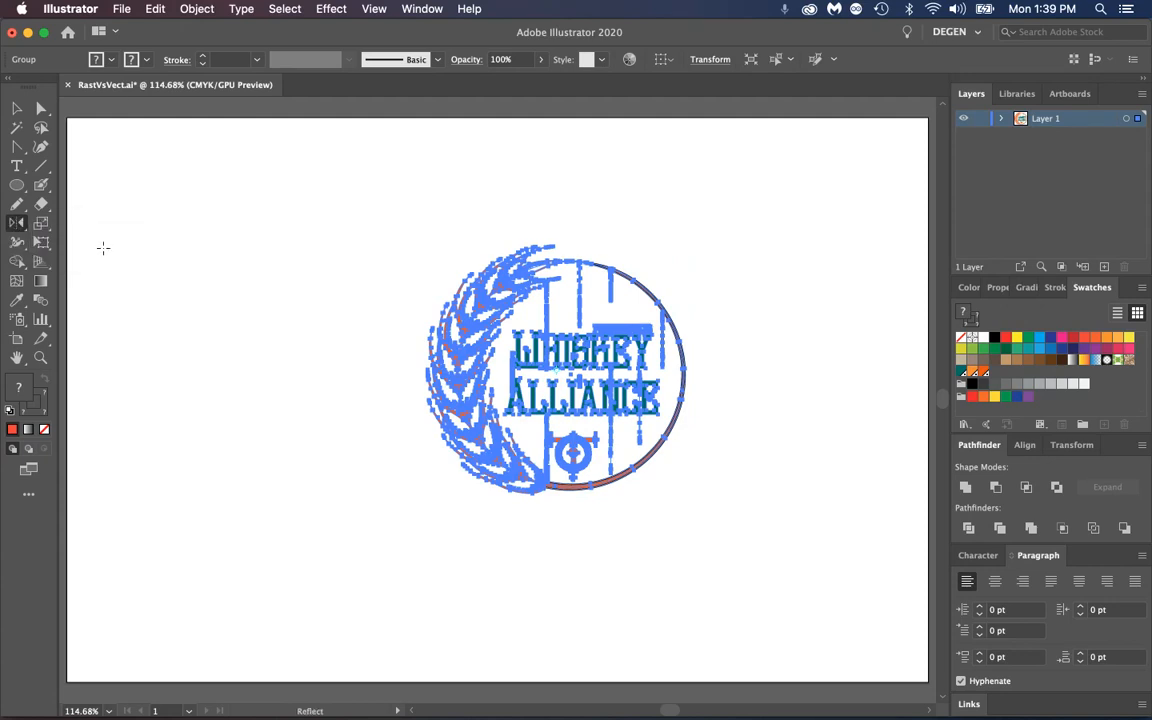
double_click(18, 224)
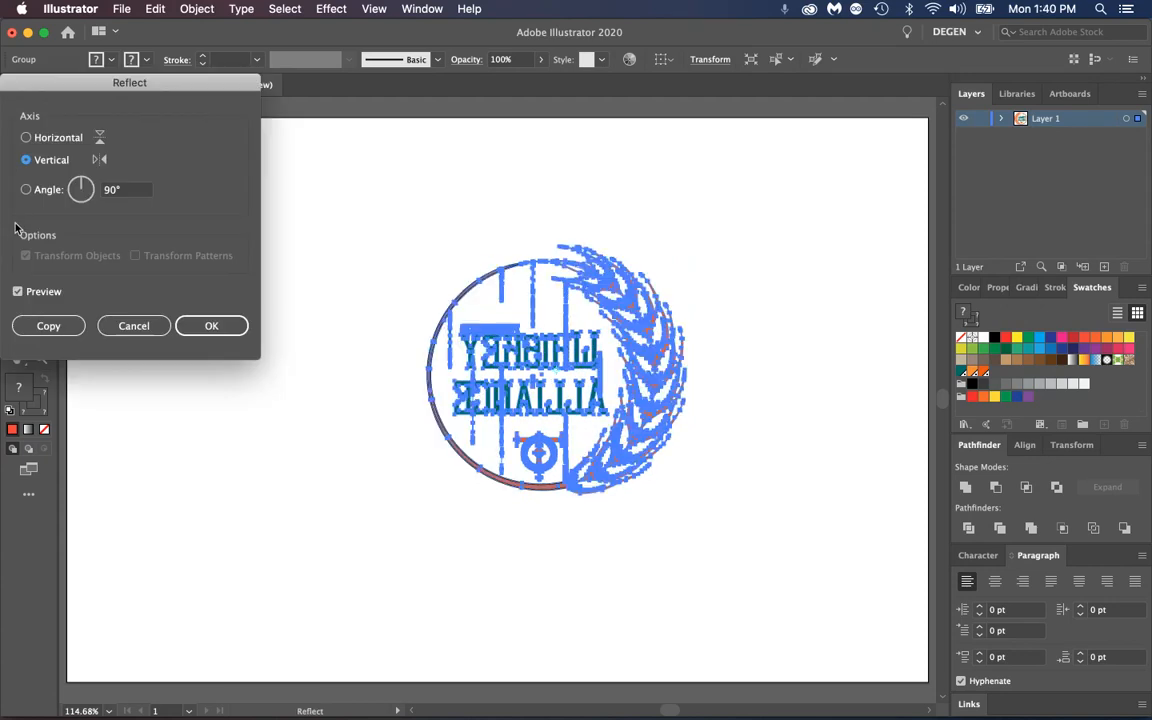
click(40, 291)
click(36, 295)
click(211, 325)
click(462, 310)
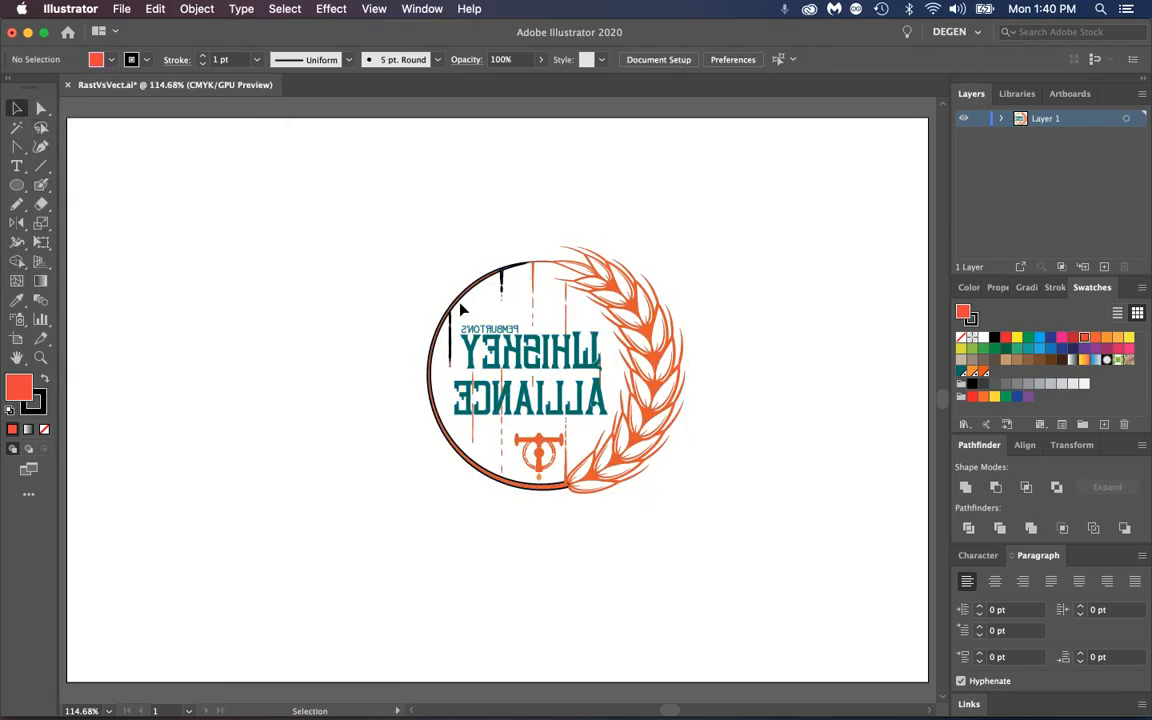
- Undo the logo's reflection and leave the artwork deselected
key(a)
key(v)
key(super+z)
click(170, 235)
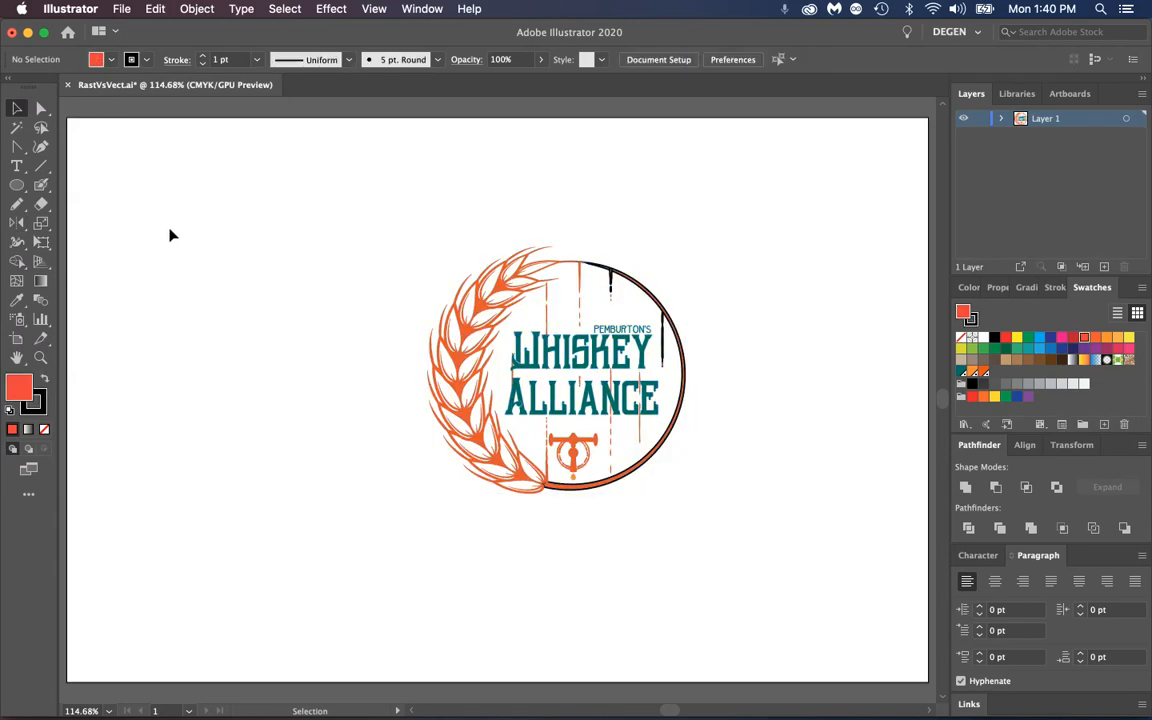
- Select the whole logo and bring up its Scale options with scaling of corners and of strokes and effects enabled
click(42, 224)
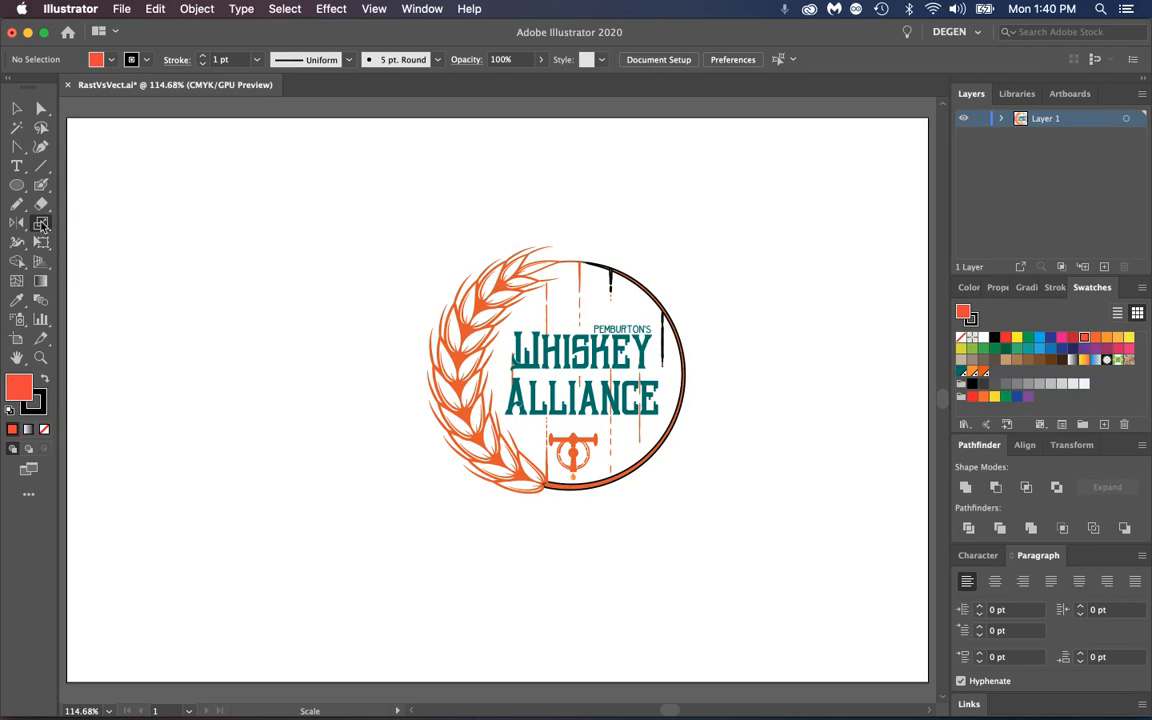
click(16, 108)
key(super+a)
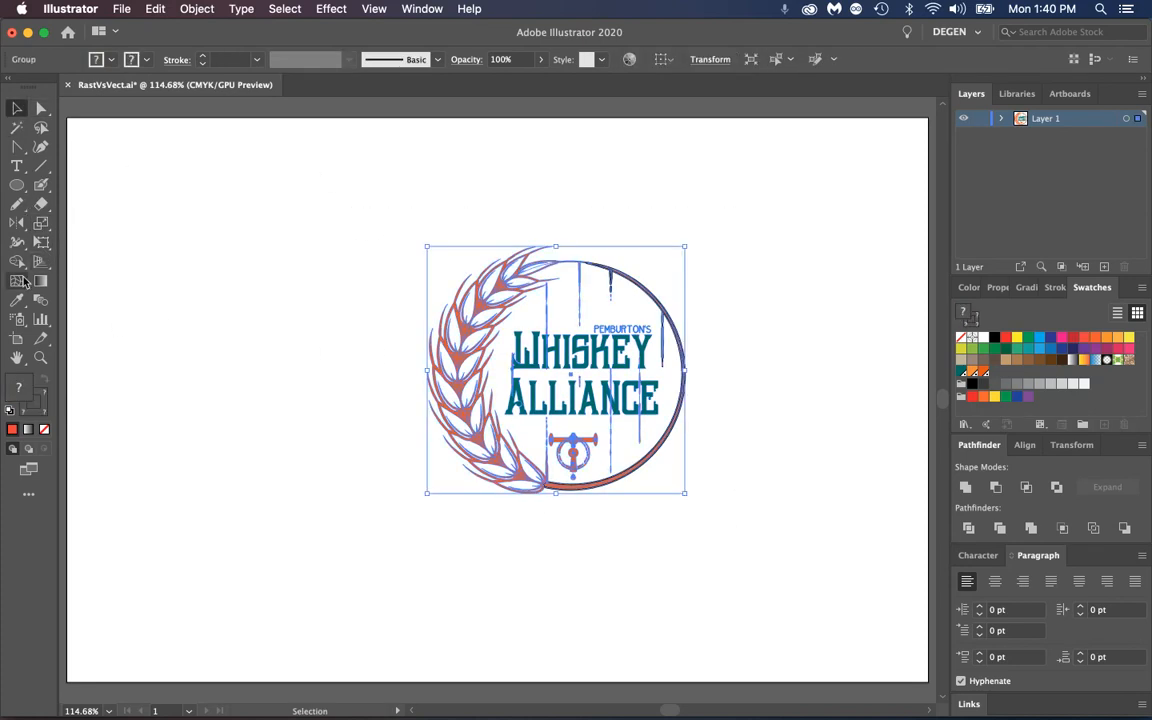
double_click(42, 224)
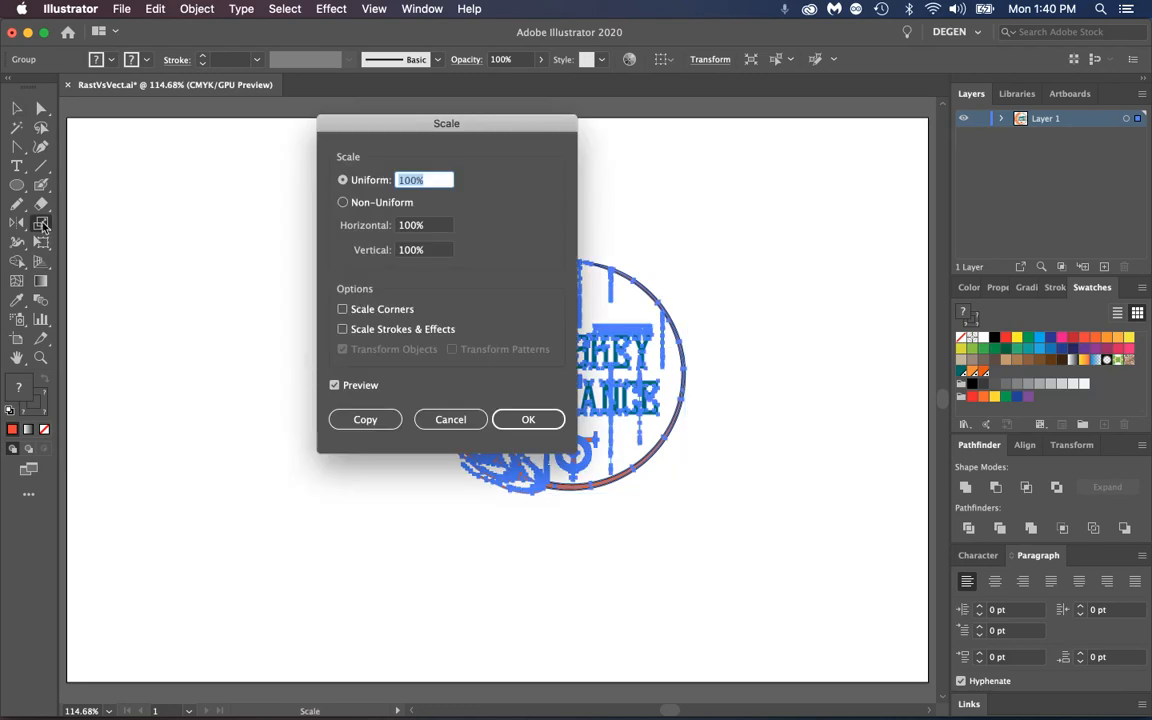
click(378, 311)
click(341, 329)
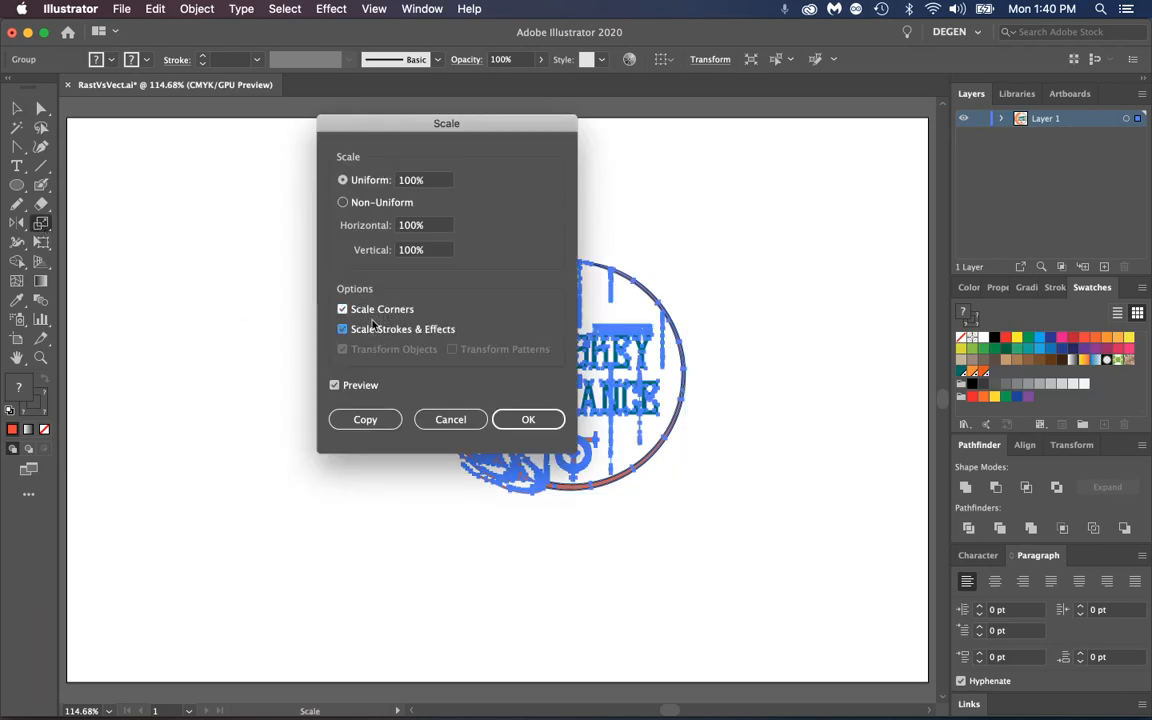
drag(450, 128, 274, 165)
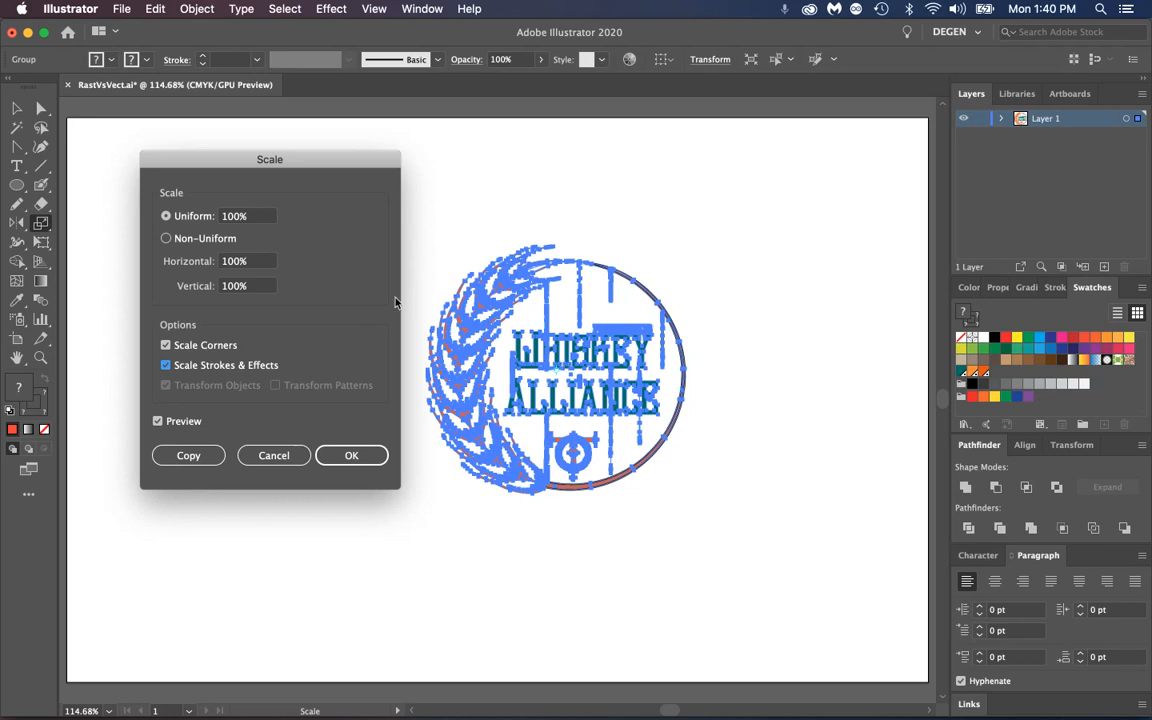
- Scale the logo uniformly to 50% and undo the scaling
click(240, 213)
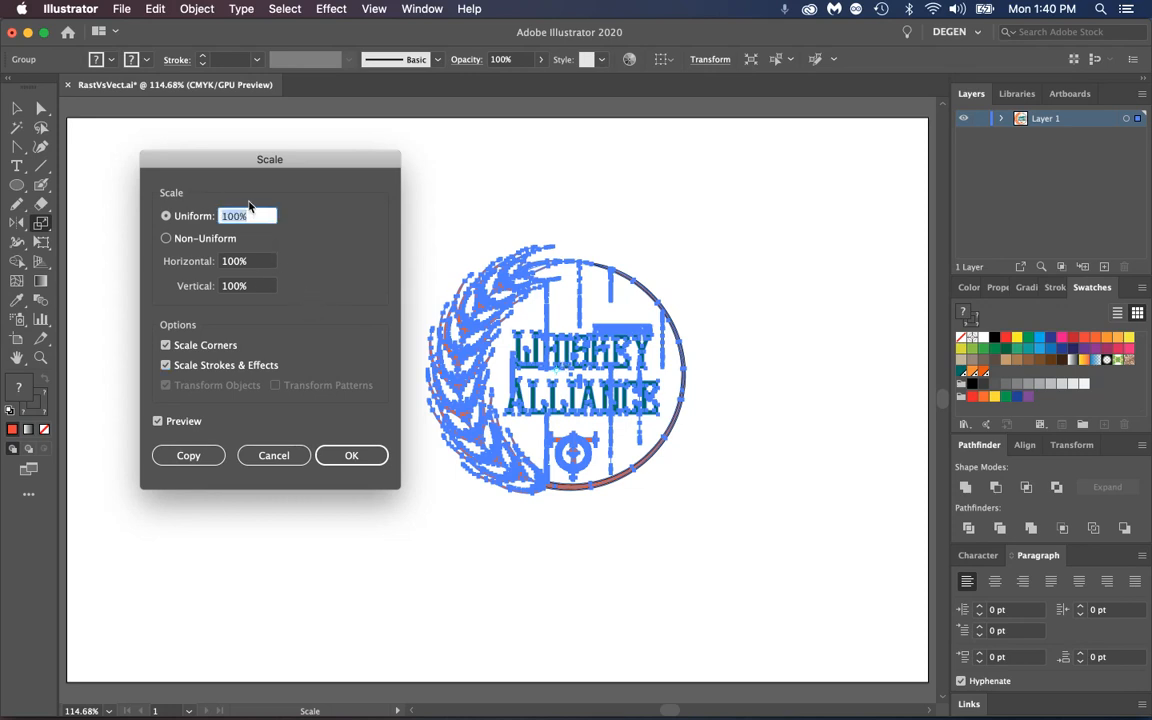
text(50)
click(351, 455)
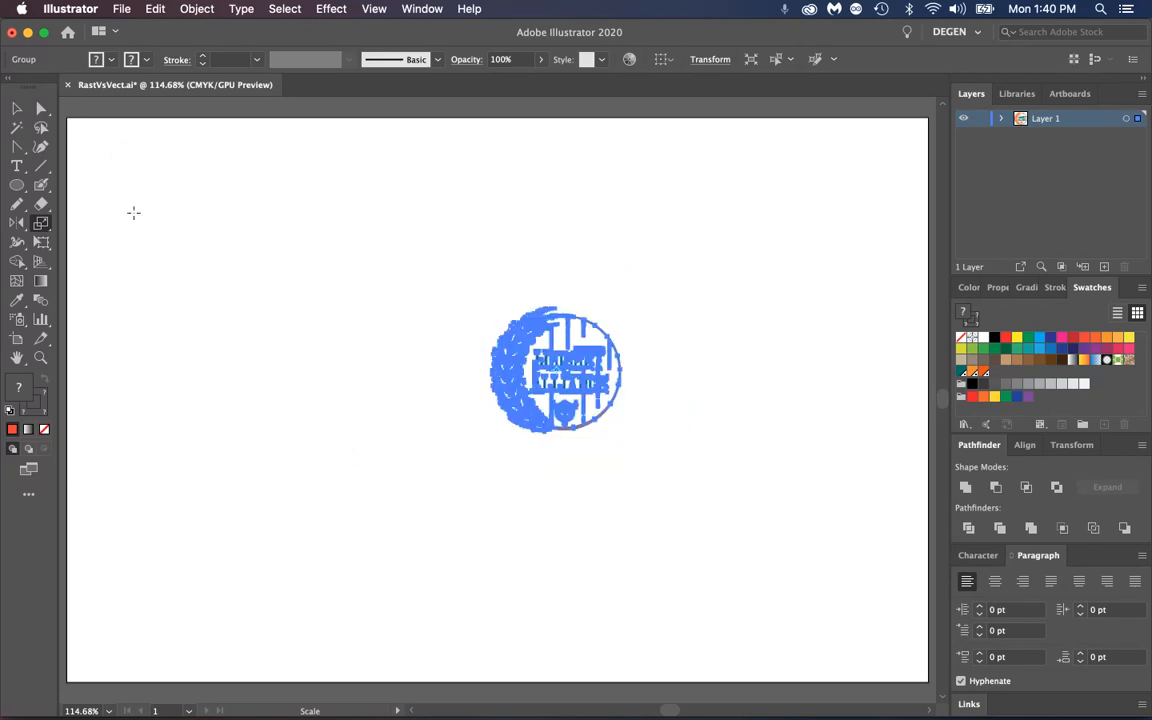
click(16, 108)
click(188, 224)
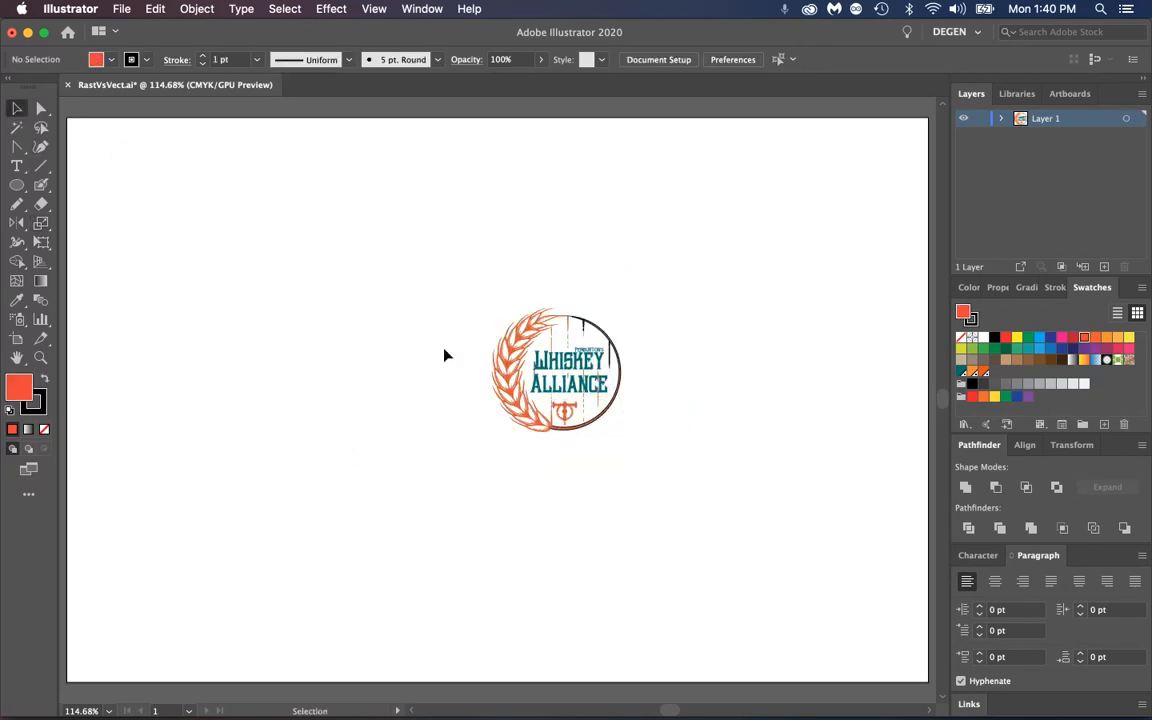
key(super+z)
key(super+z)
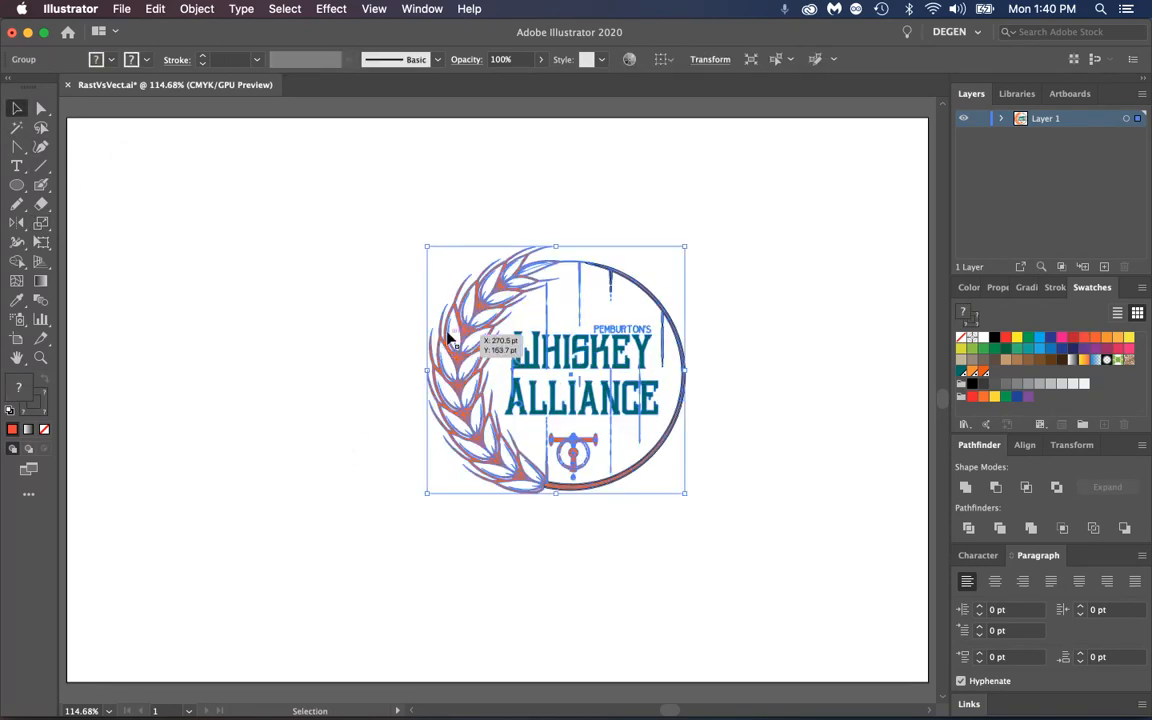
- Remove the black stroke from the logo's circular ring and from the short vertical line hanging near its top, using Direct Selection
click(41, 109)
click(290, 209)
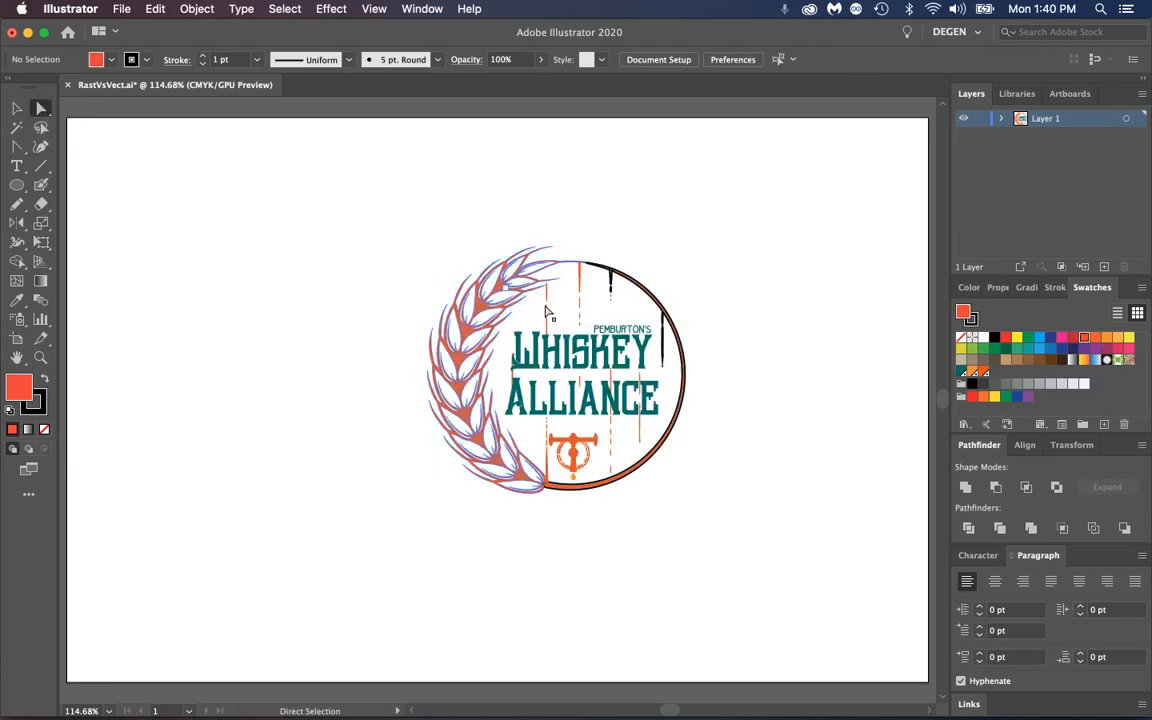
click(674, 326)
click(42, 408)
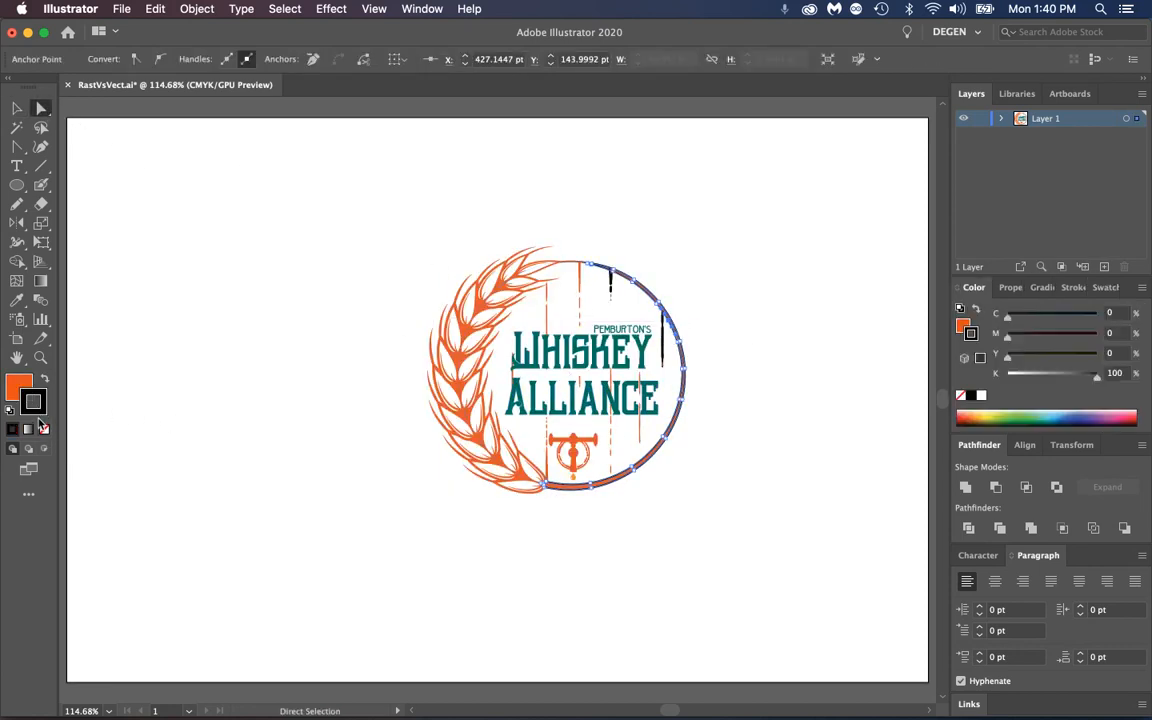
click(44, 429)
click(330, 385)
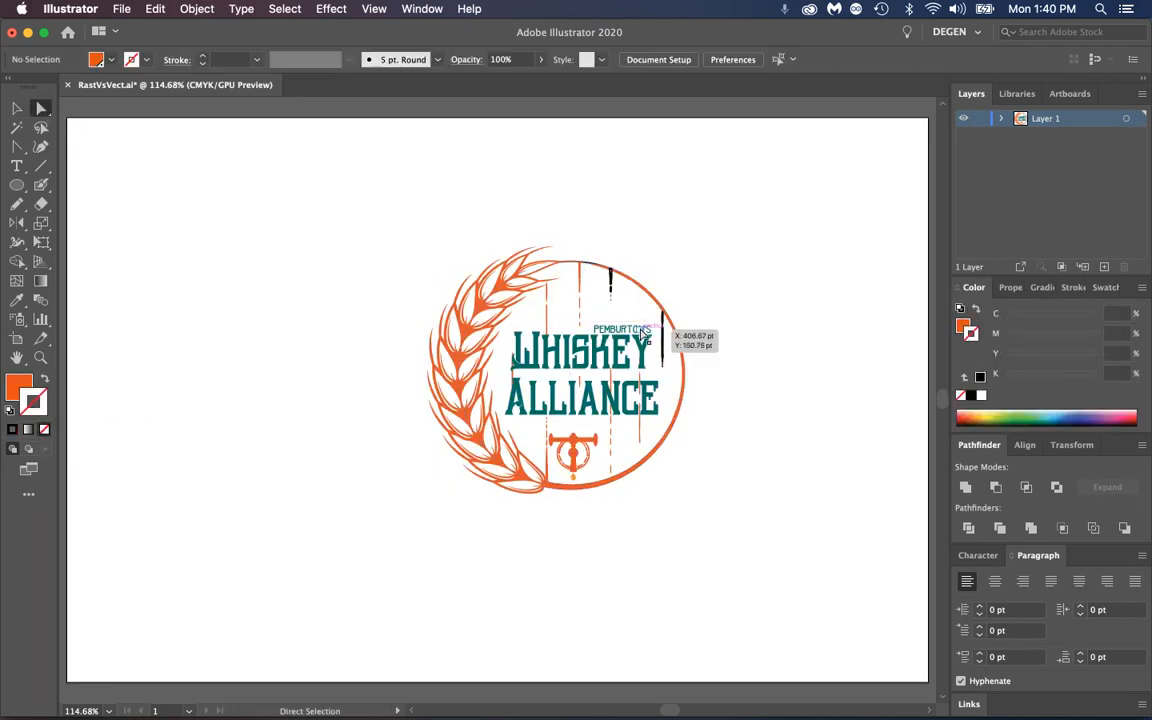
click(608, 272)
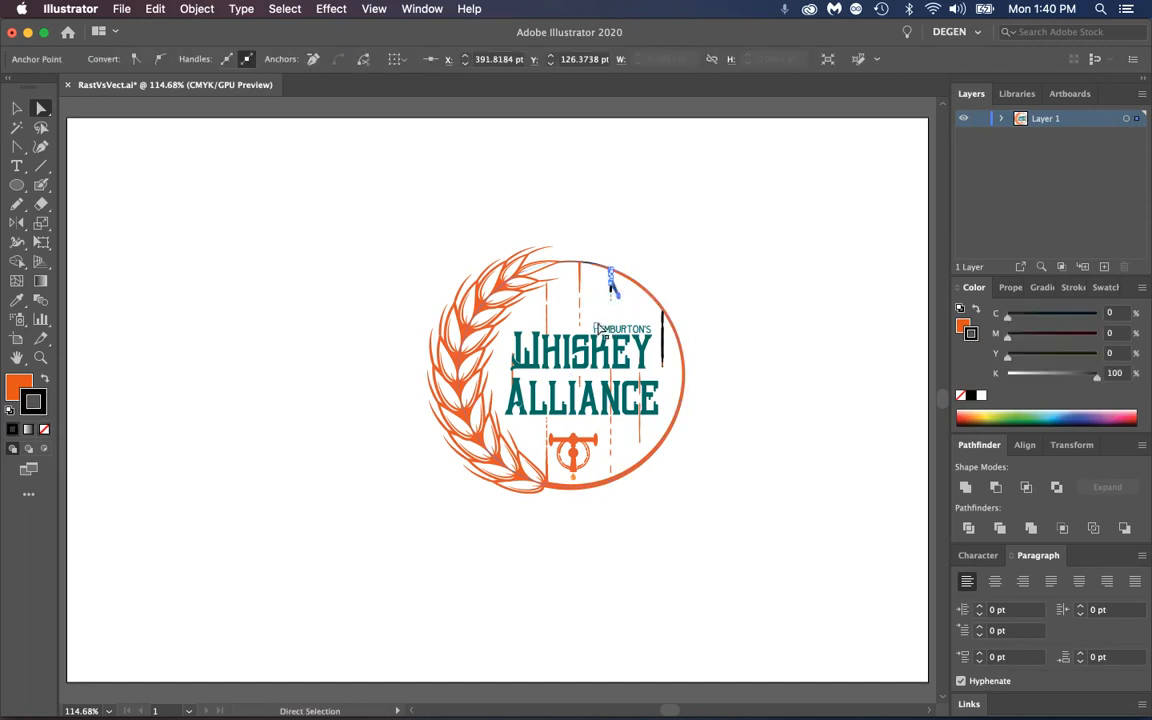
click(237, 373)
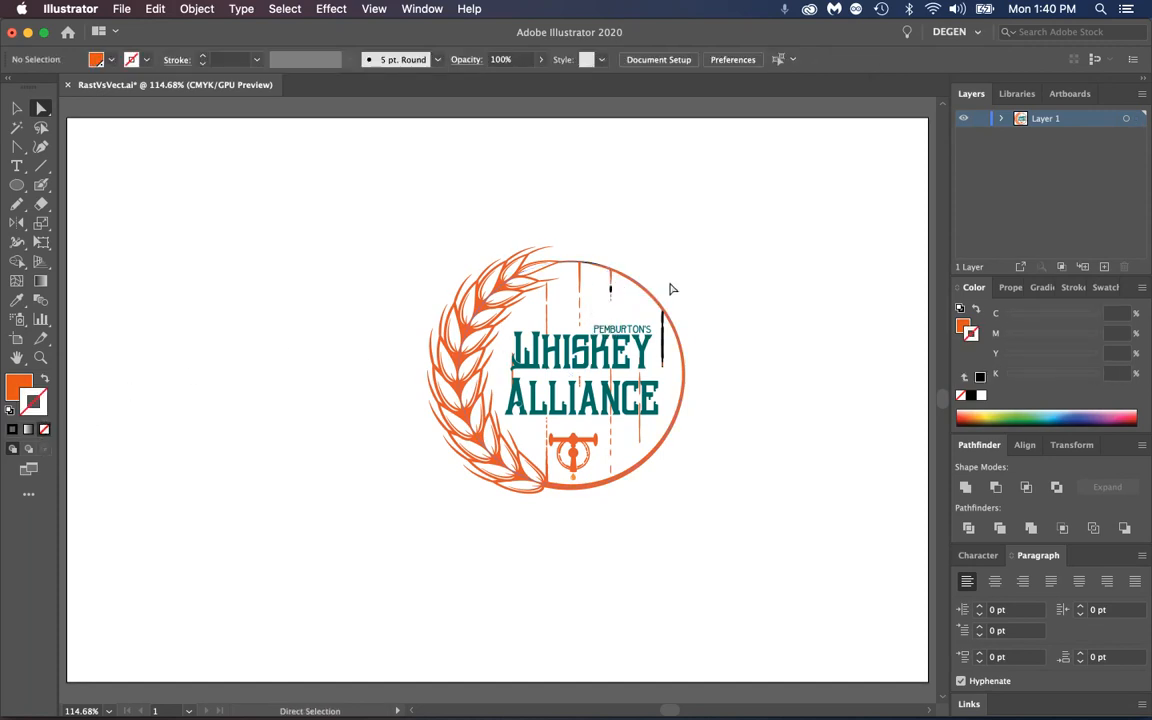
click(16, 109)
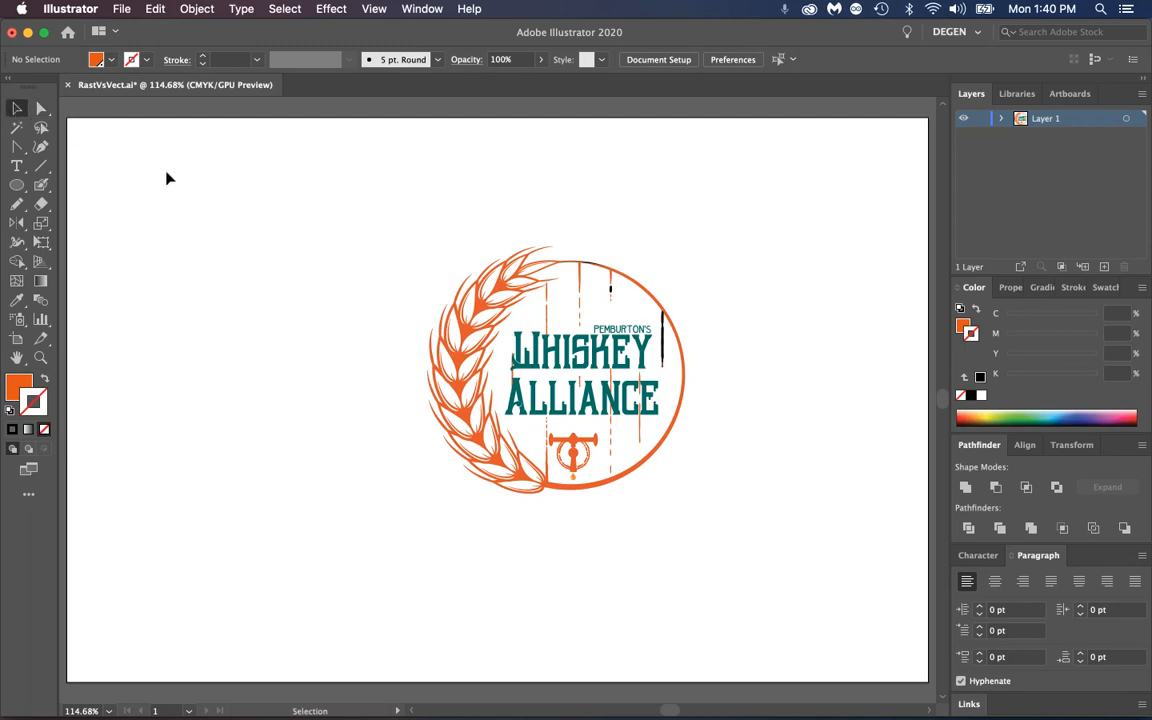
- Tear off the Scale, Shear and Reshape tools as a floating group over the artboard and close it again
click(41, 223)
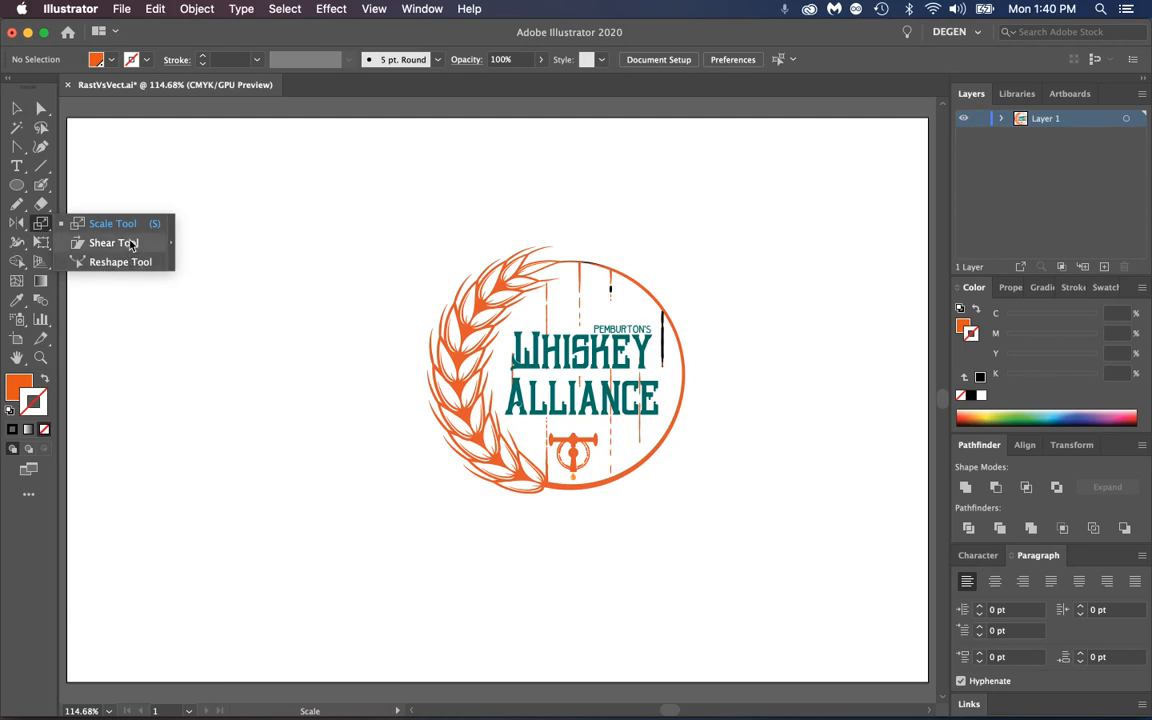
click(171, 243)
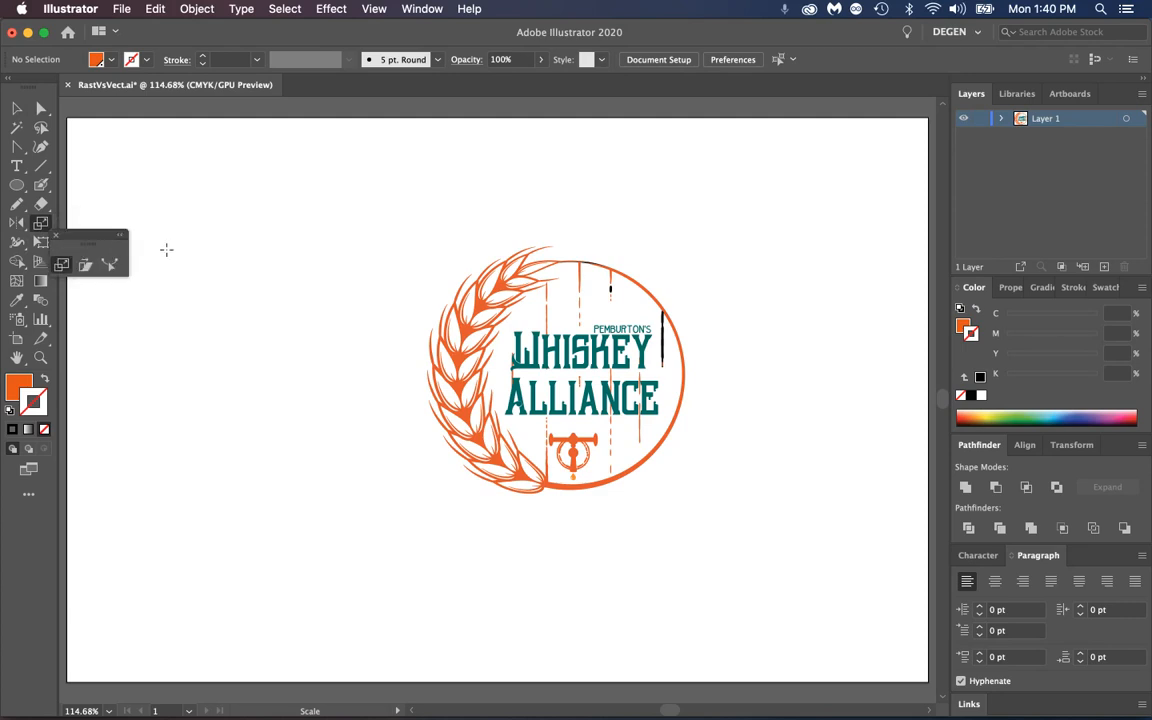
drag(89, 240, 181, 191)
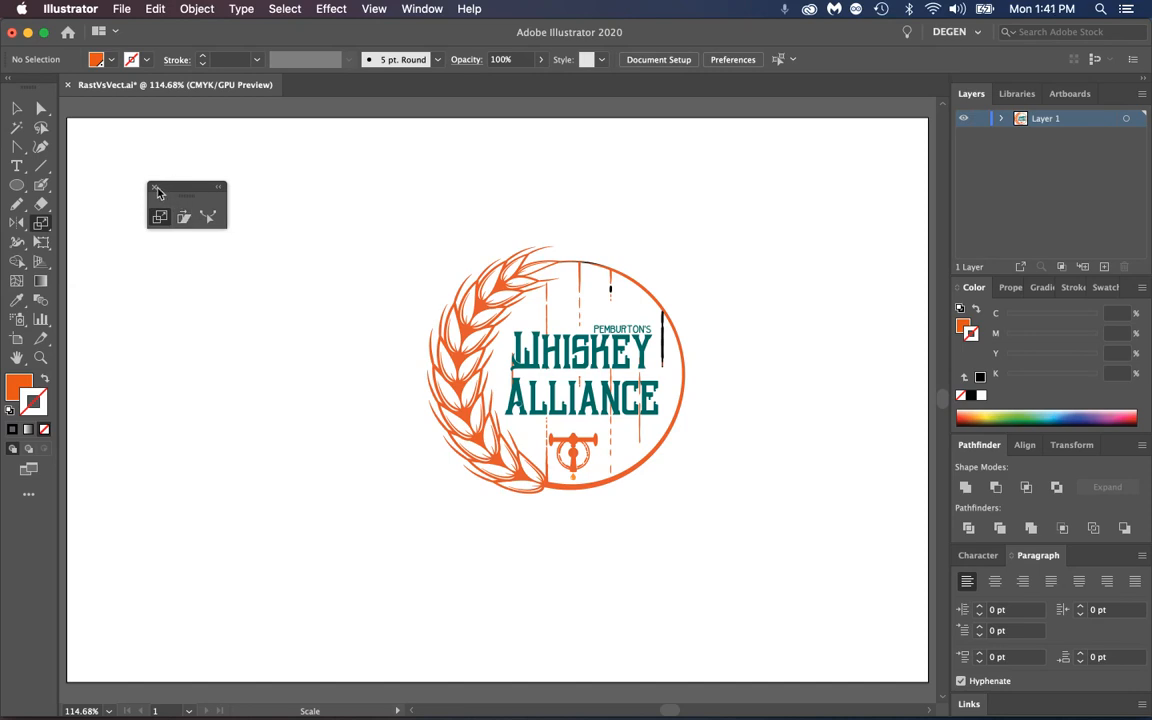
click(153, 188)
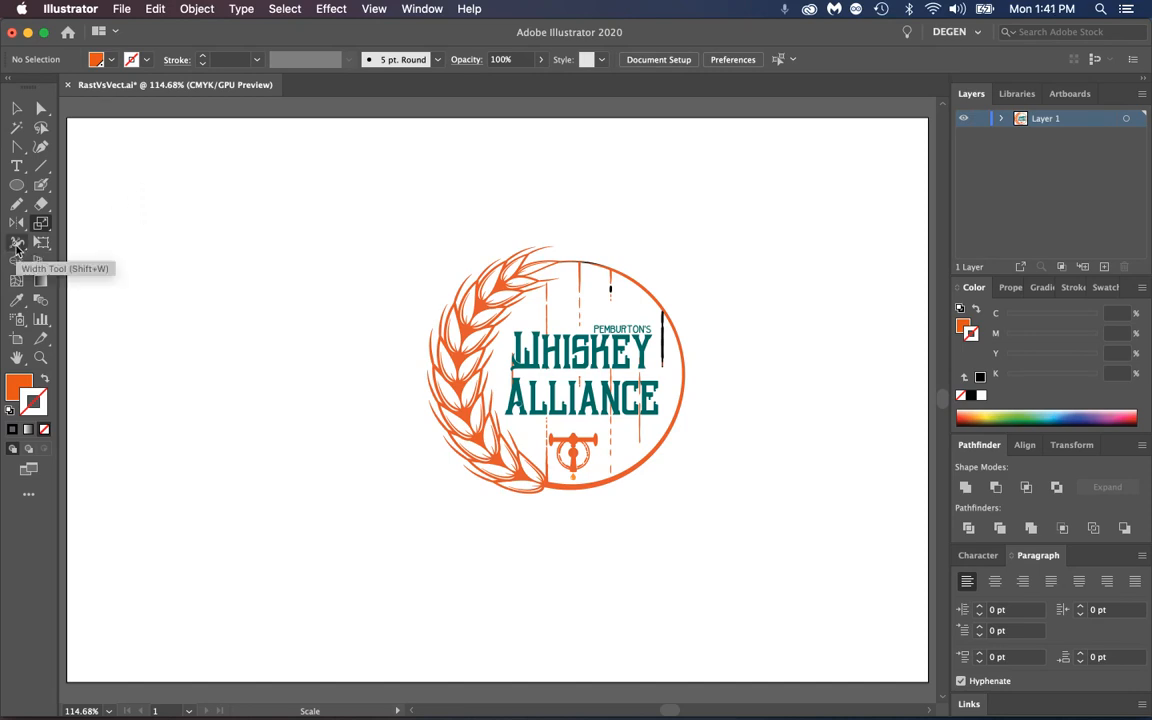
- Draw a diagonal line beside the wheat side of the logo and widen its lower end with the Width tool
click(41, 166)
drag(193, 413, 381, 246)
drag(20, 248, 103, 239)
drag(195, 421, 201, 431)
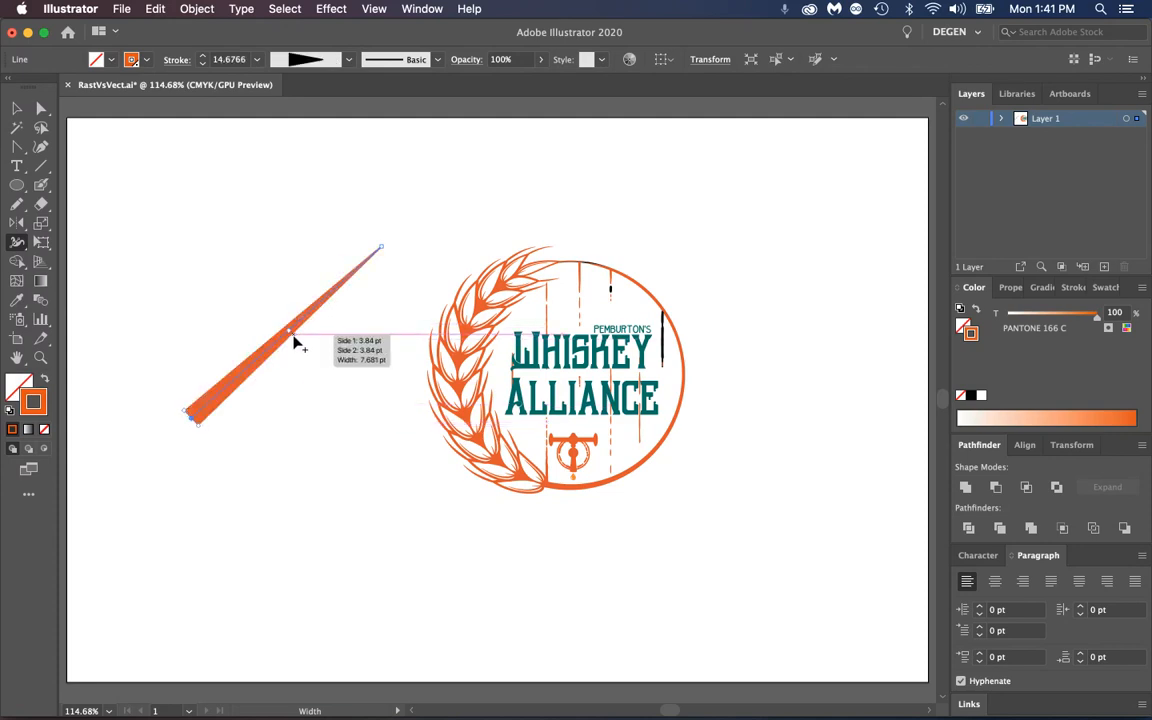
- Thin the diagonal line at its middle, near its lower end and near its upper end with the Width tool
drag(294, 343, 291, 335)
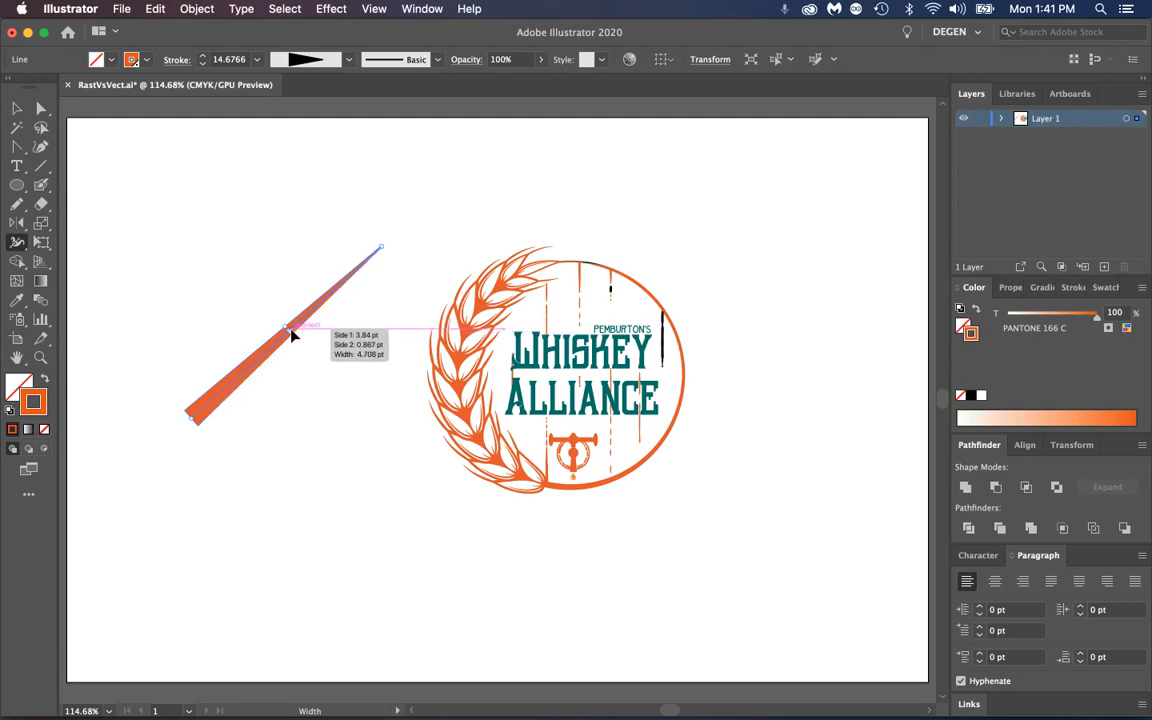
drag(207, 398, 213, 392)
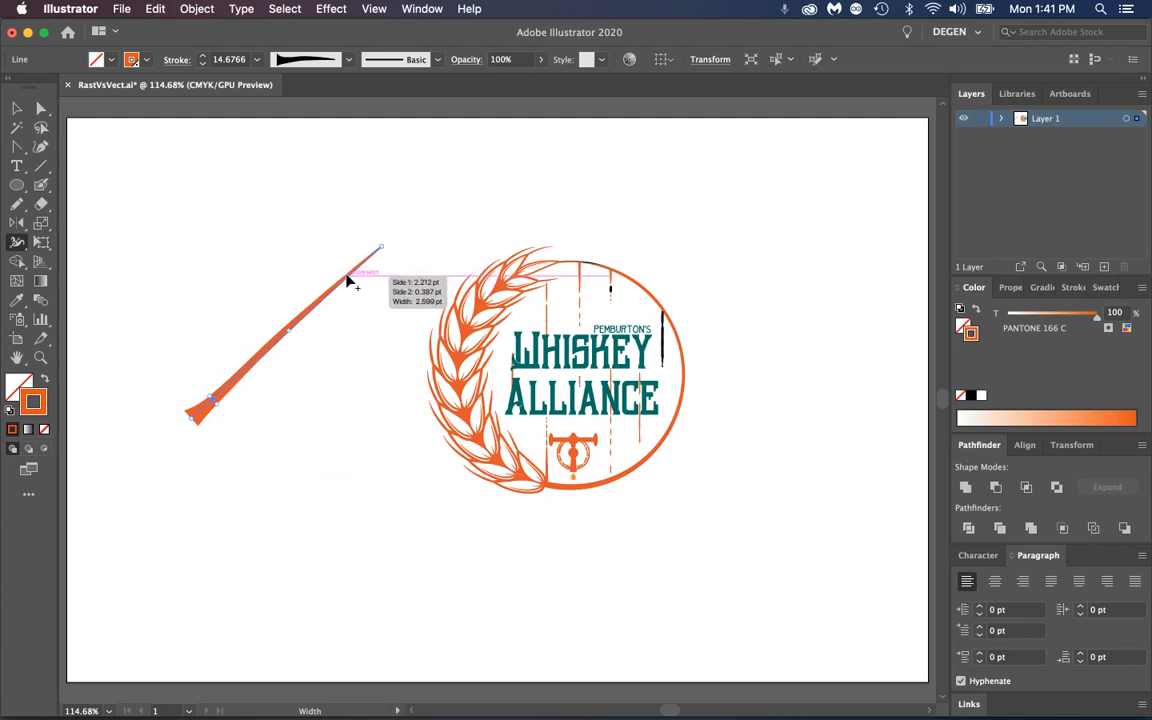
mouse_move(347, 275)
mouse_down()
mouse_move(358, 288)
mouse_move(349, 286)
mouse_up()
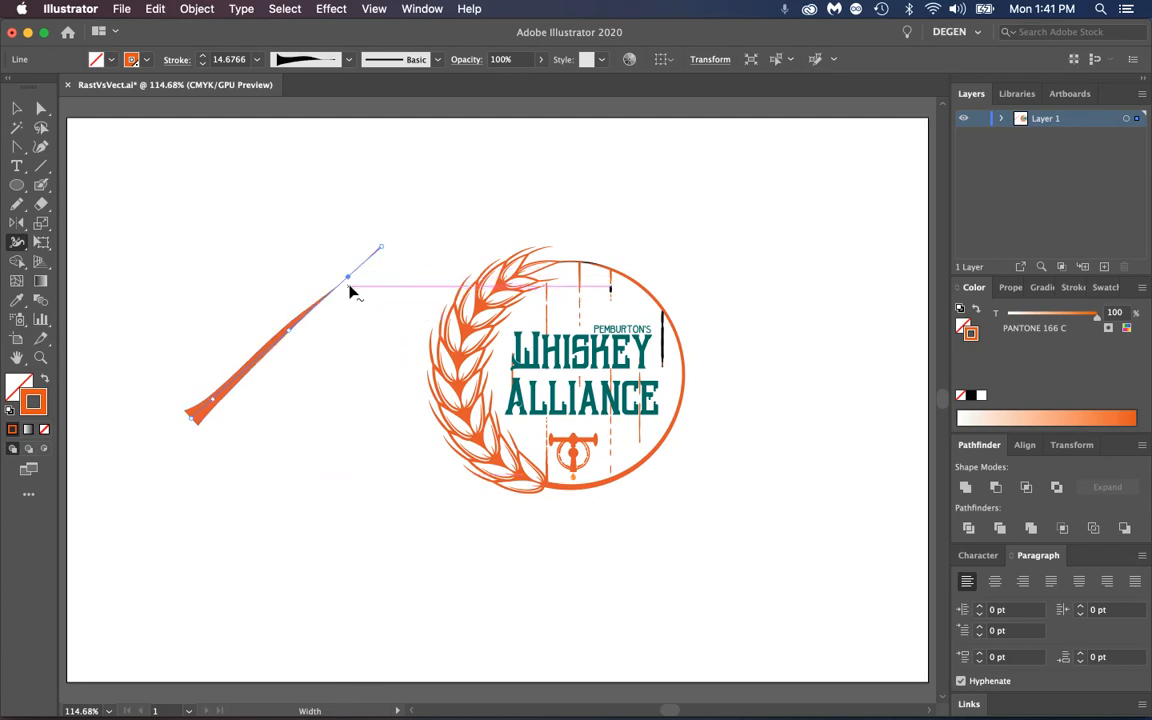
- Select the variable-width diagonal line and delete it
click(17, 108)
click(225, 190)
click(267, 354)
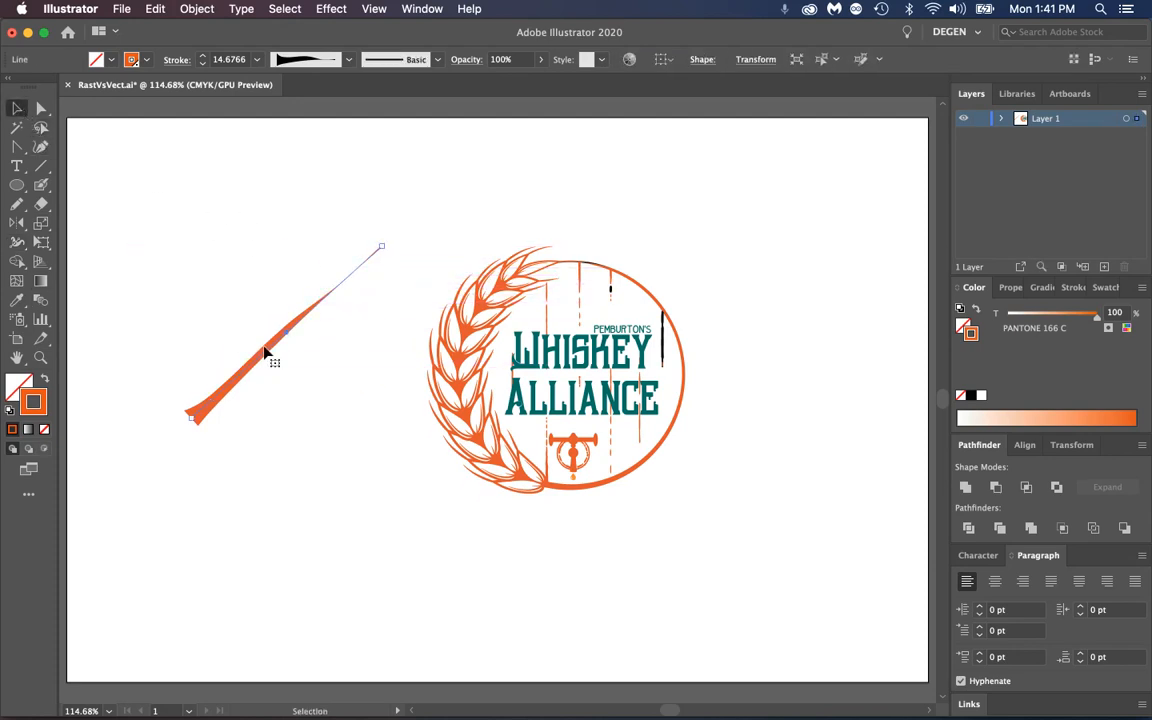
key(BackSpace)
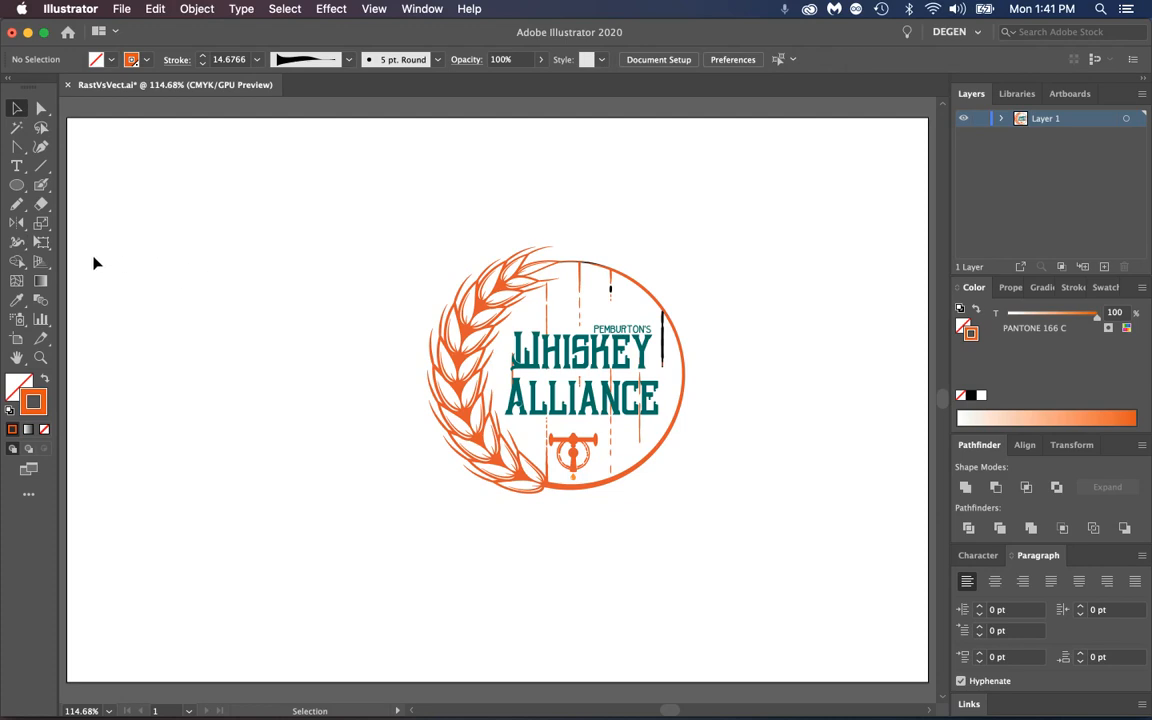
- Distort the logo in perspective by pulling its upper-right corner inward with Free Transform, and undo the distortion
click(43, 242)
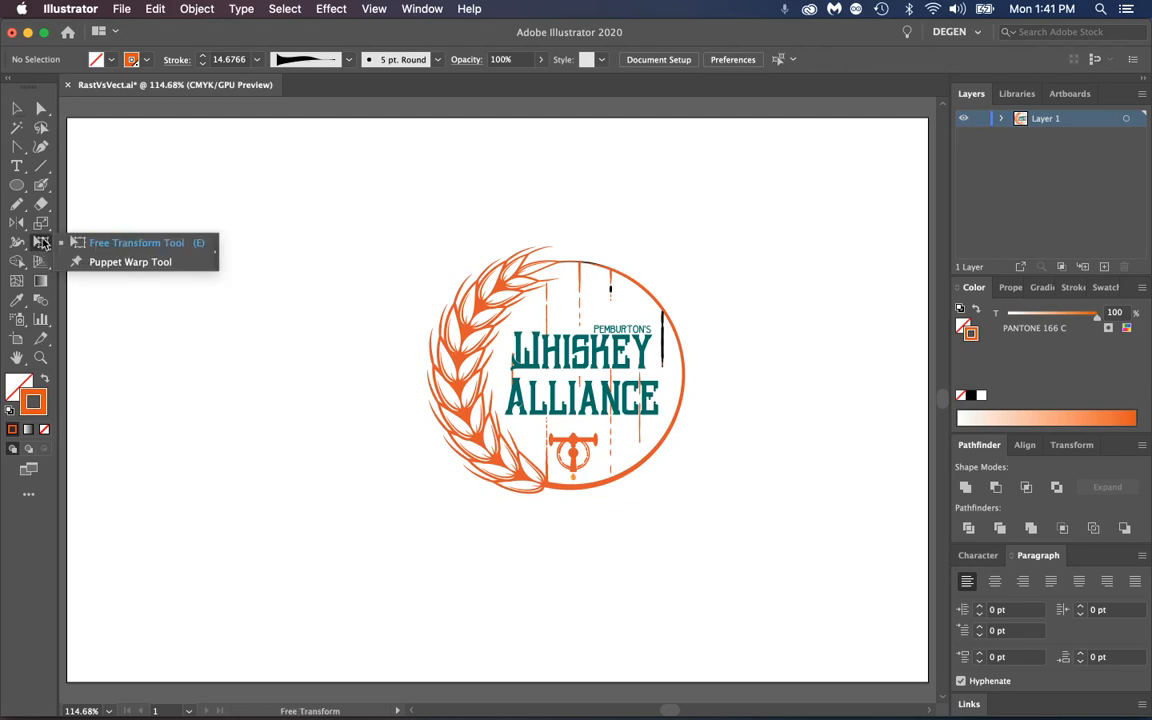
click(17, 108)
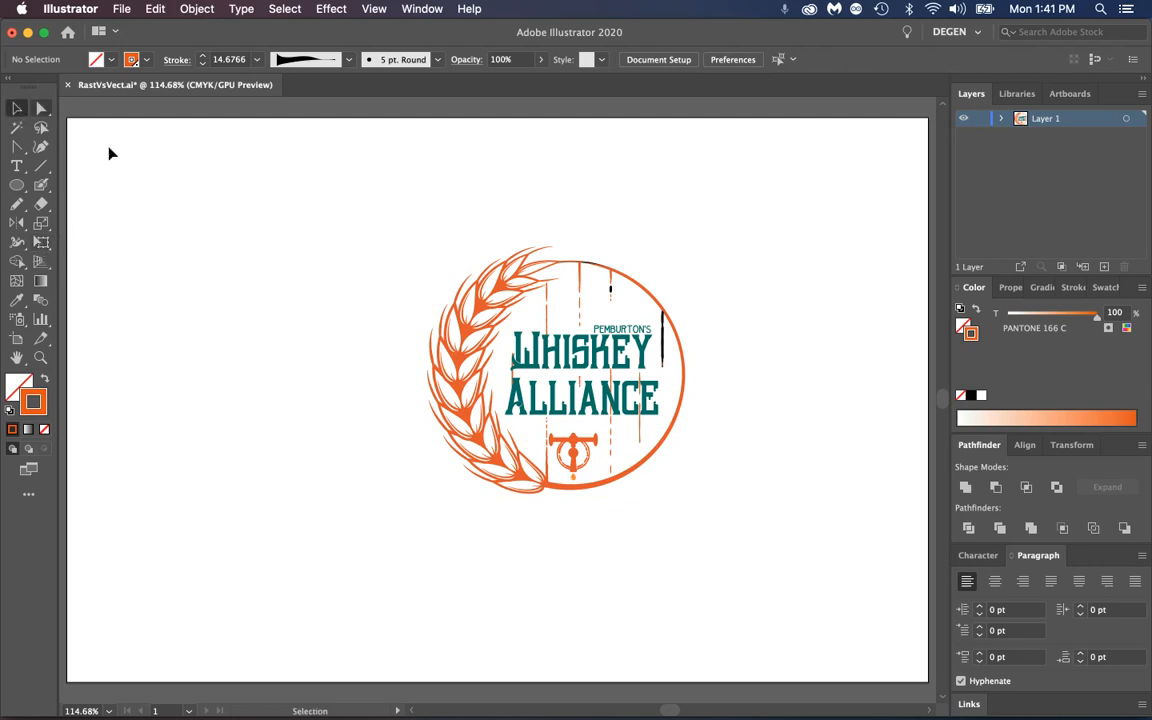
click(493, 323)
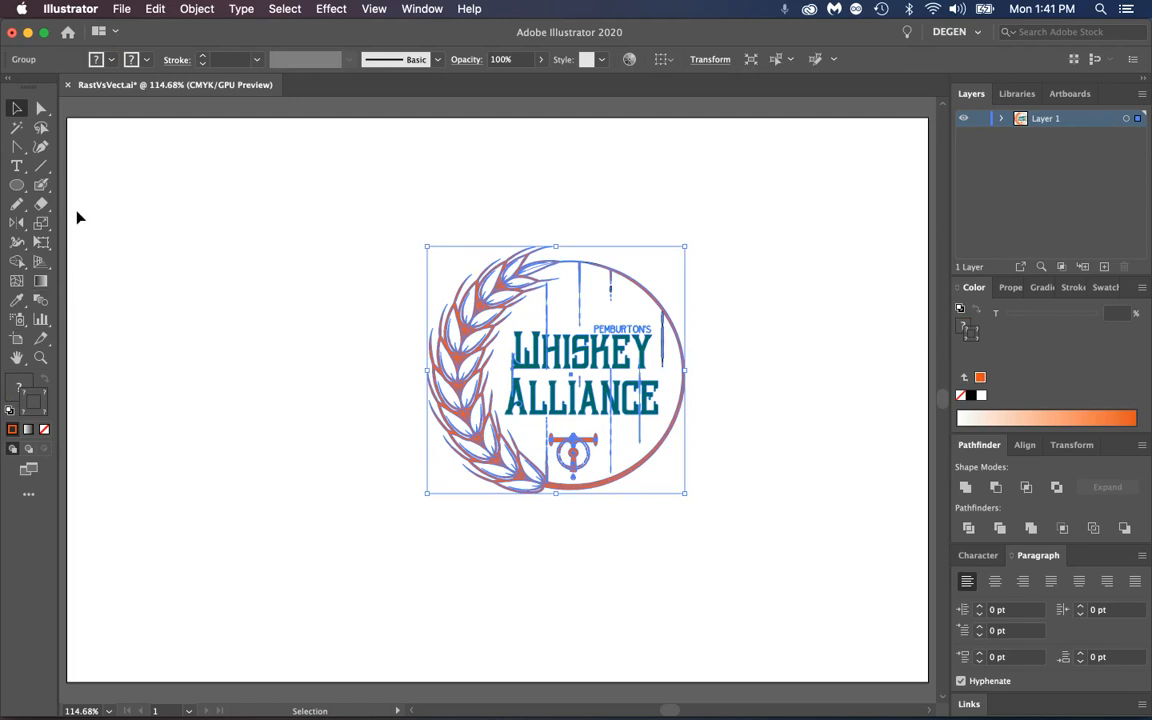
click(41, 242)
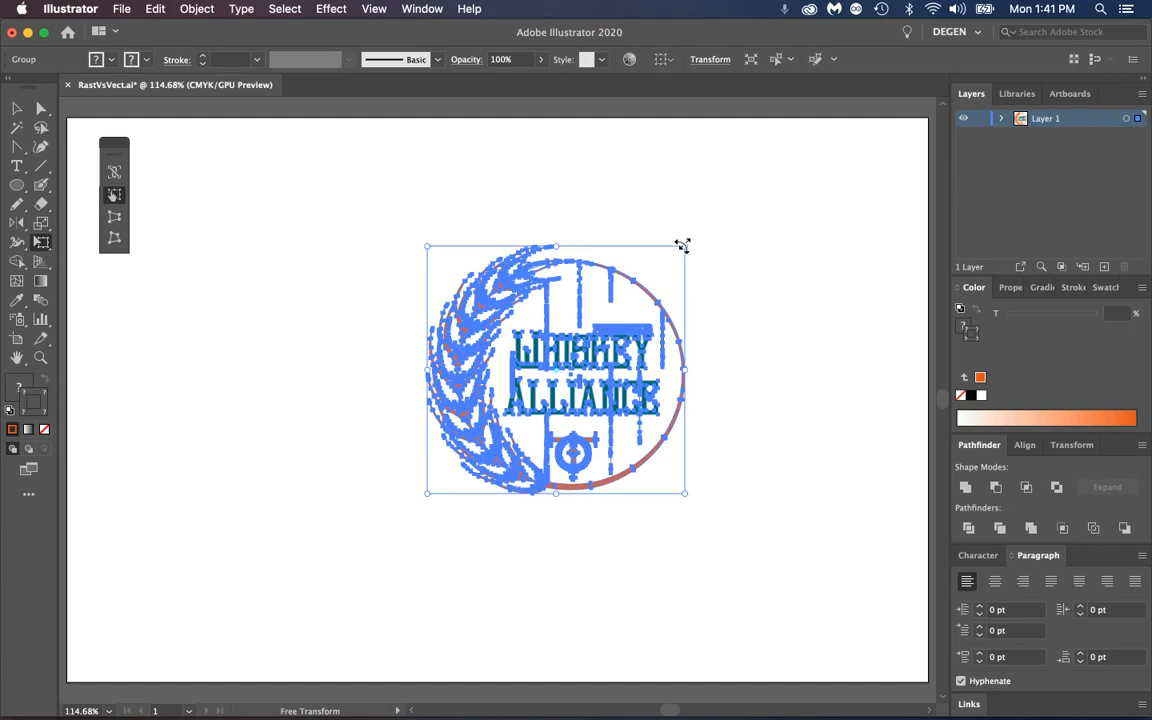
drag(683, 247, 590, 301)
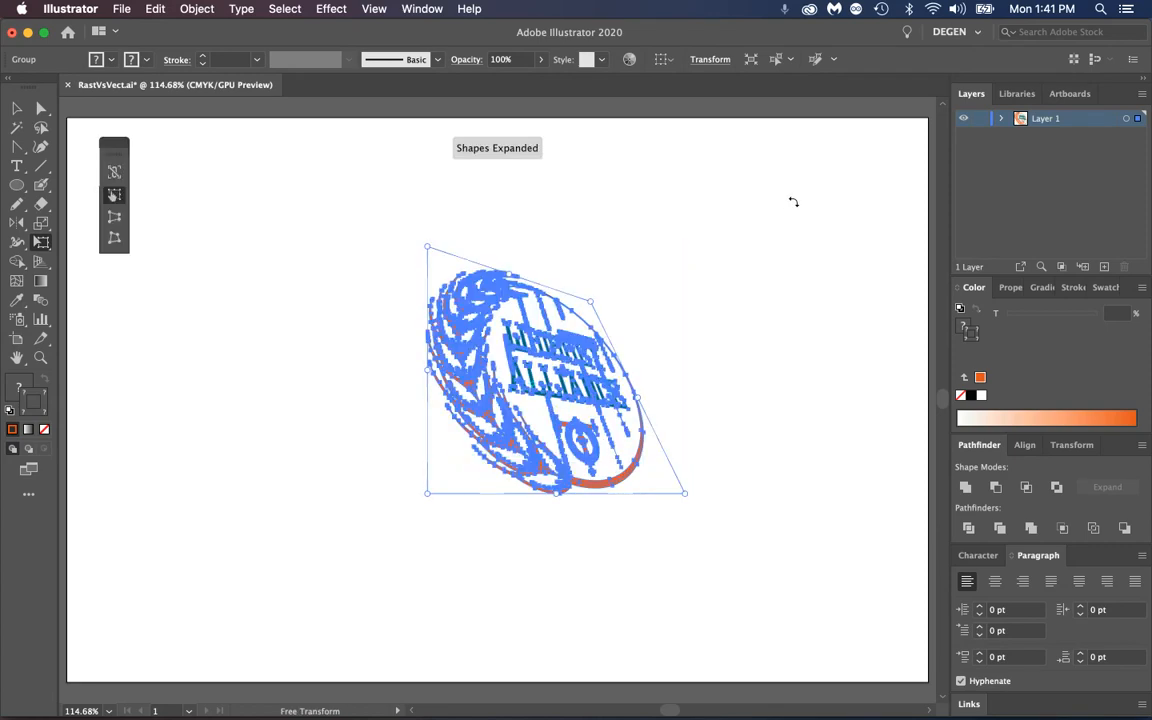
click(17, 108)
click(317, 216)
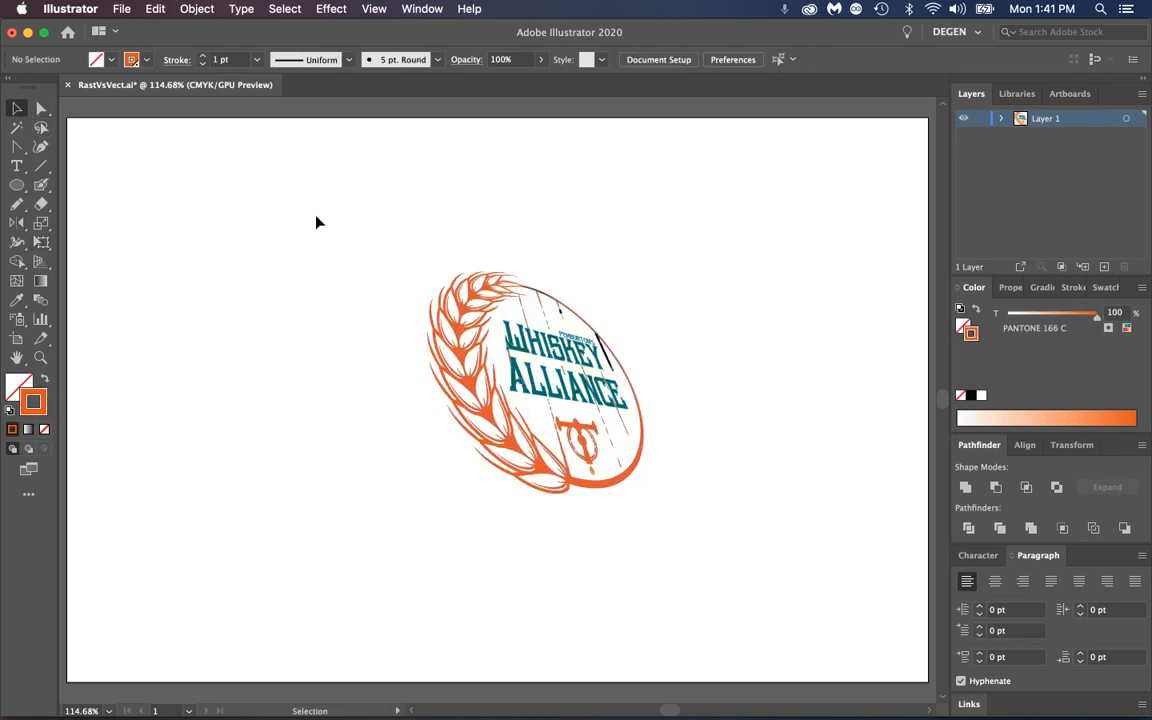
click(155, 9)
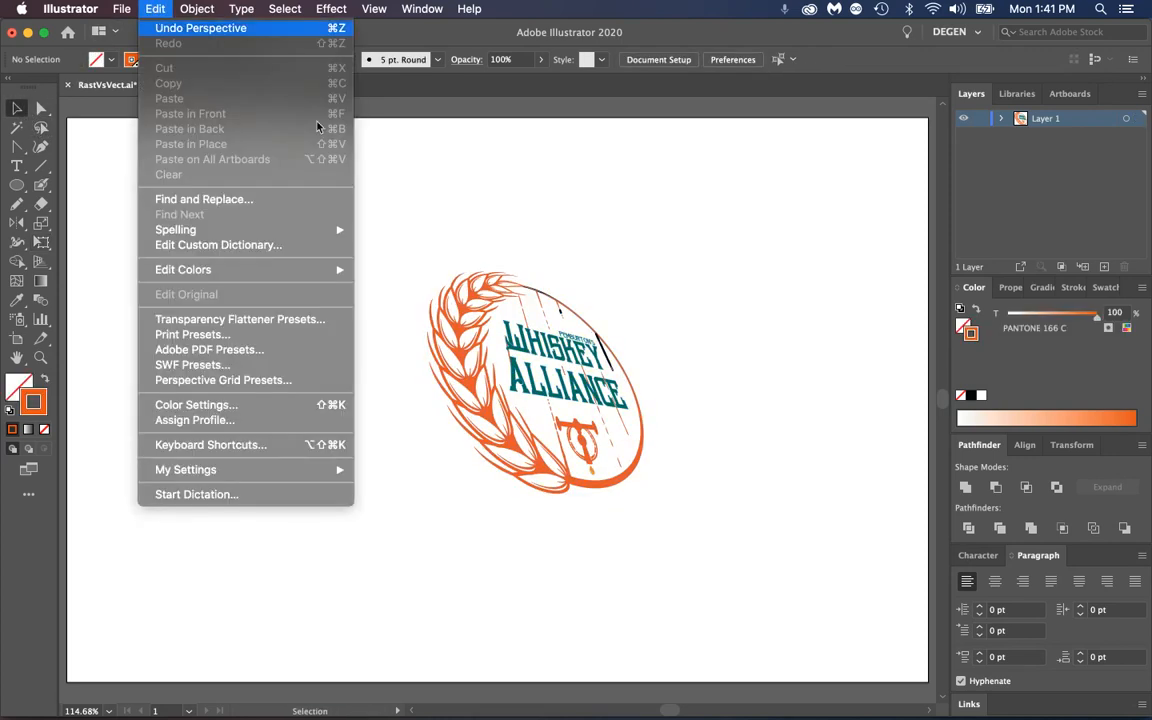
key(super+z)
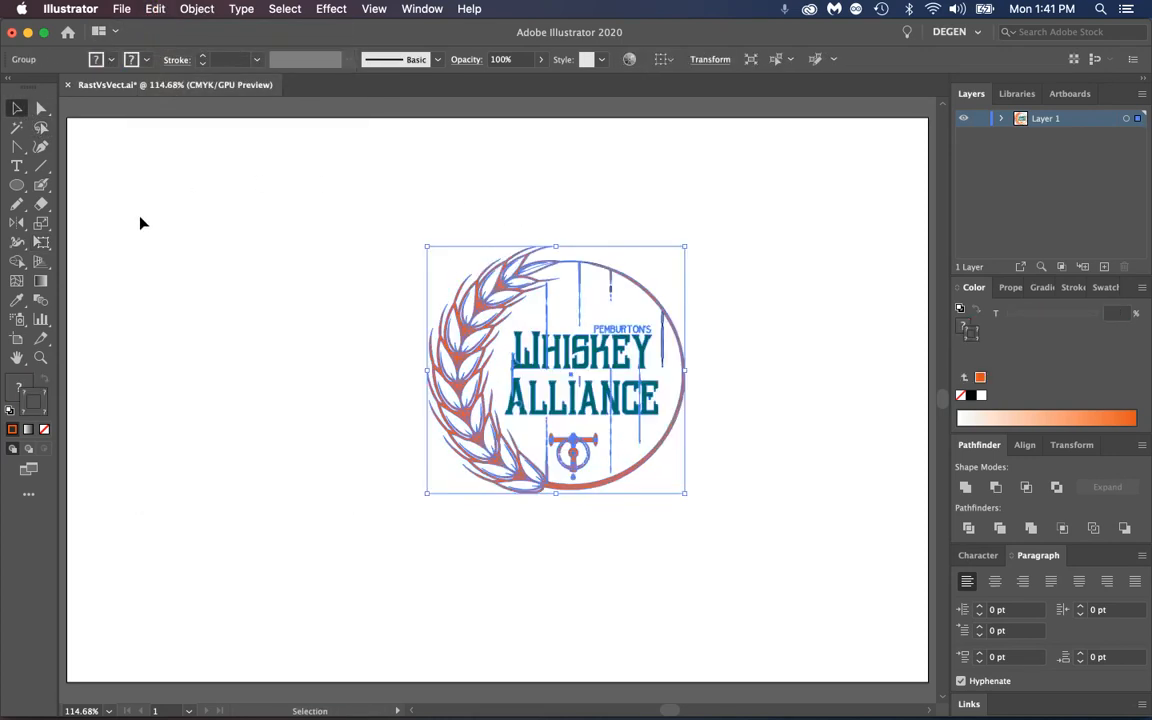
- Activate the Shape Builder tool with the whole logo selected
click(16, 264)
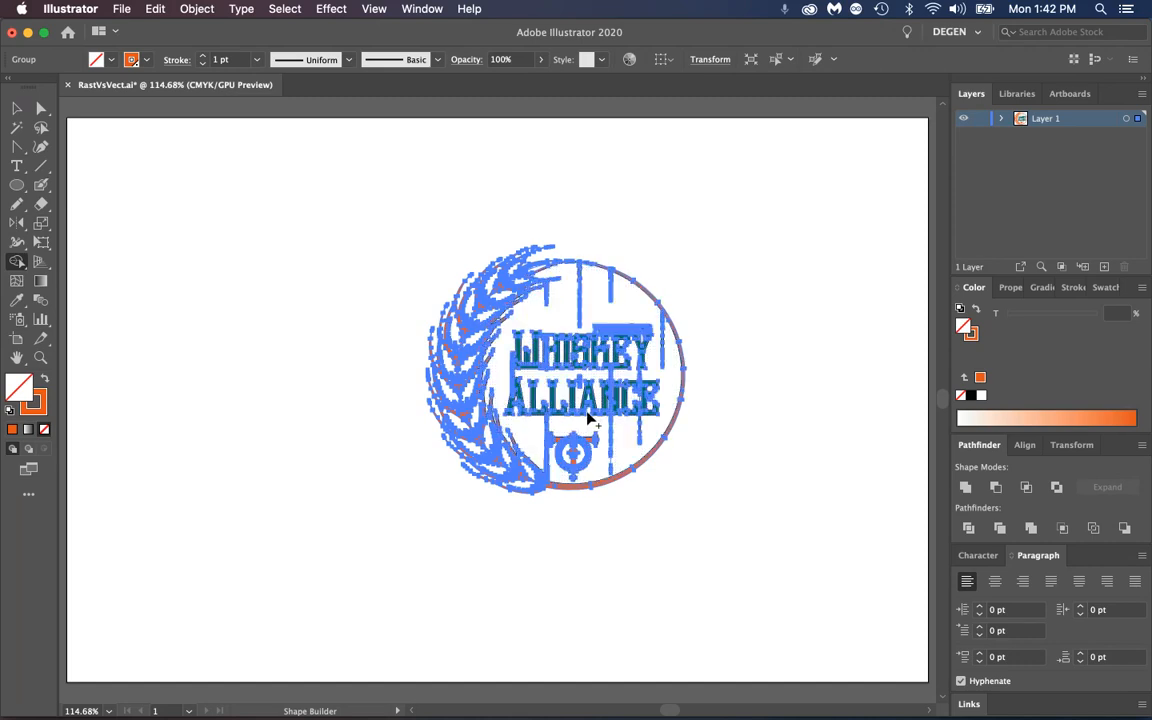
click(196, 10)
click(89, 417)
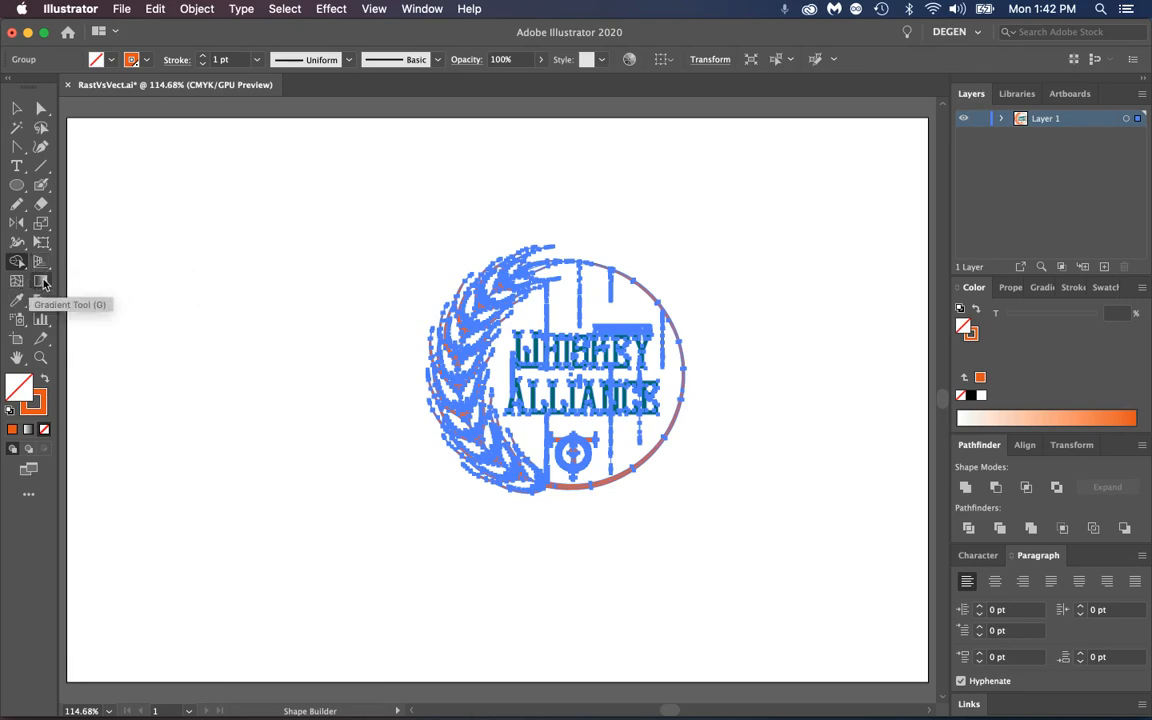
- Deselect the logo, draw a nearly circular ellipse in the artboard's upper-left area and fill it with the white-to-black linear gradient
click(43, 283)
click(18, 109)
click(290, 220)
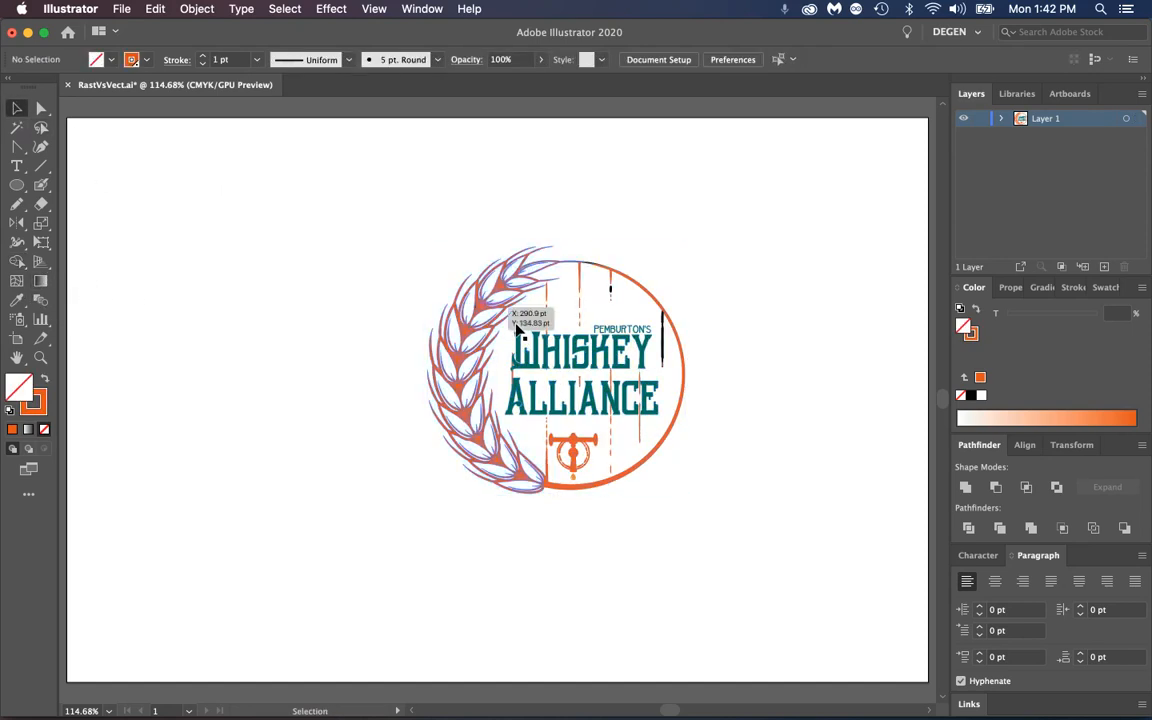
click(17, 185)
drag(168, 195, 331, 348)
drag(1045, 290, 653, 121)
click(648, 150)
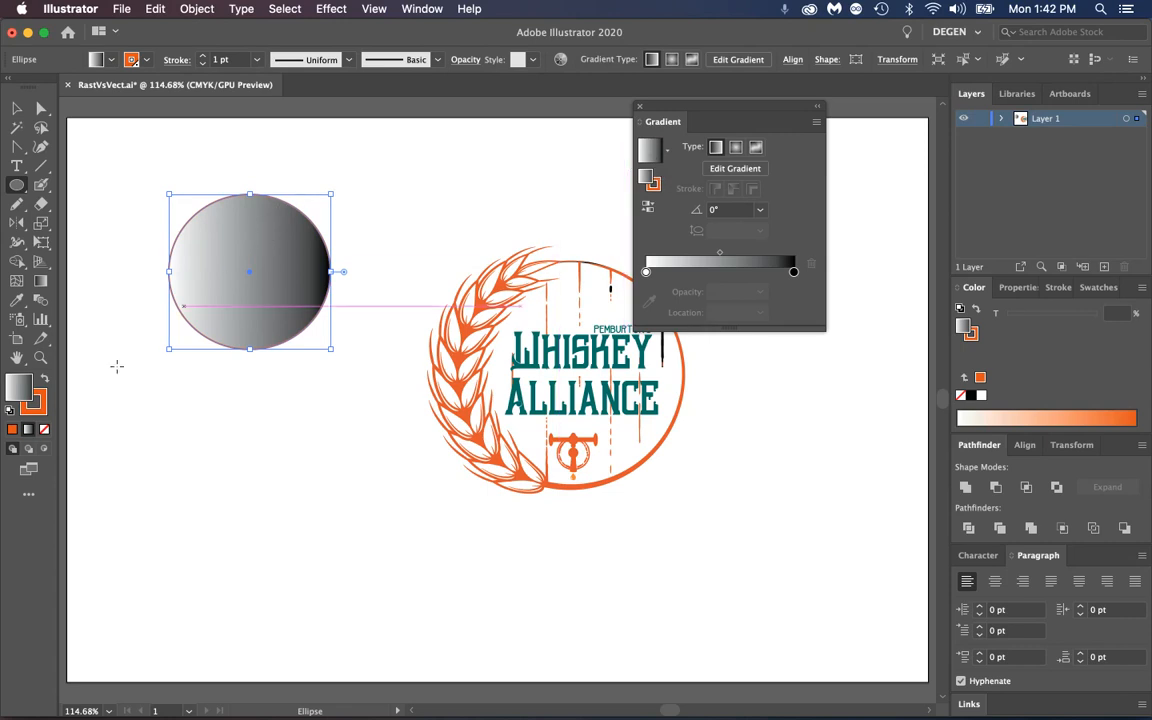
- Remove the ellipse's stroke and redirect its gradient diagonally with the Gradient tool, ending at about 40.6° from lower left to upper right
click(40, 411)
click(44, 429)
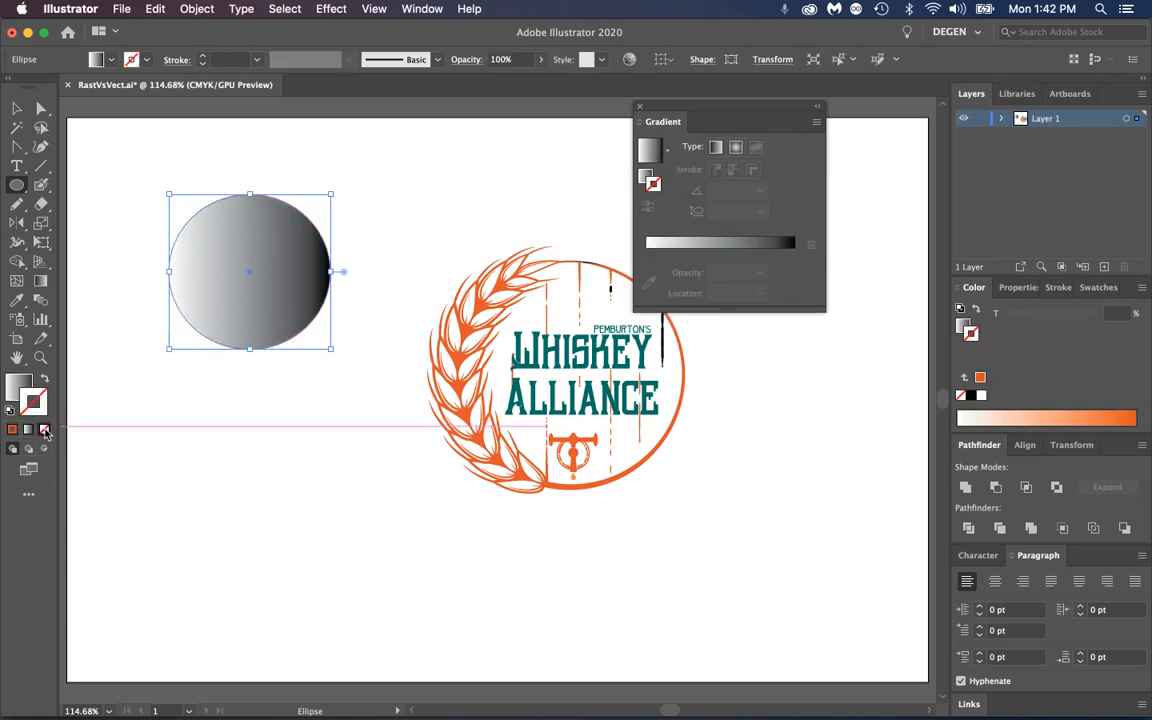
click(22, 385)
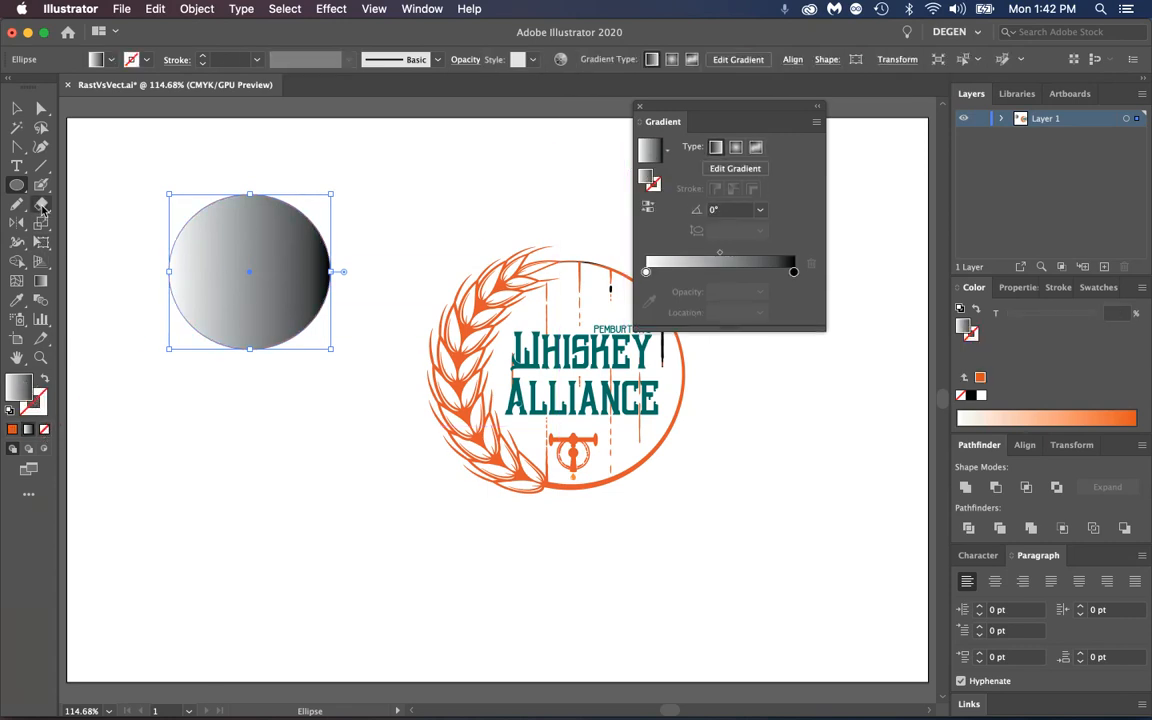
click(41, 280)
drag(221, 226, 284, 327)
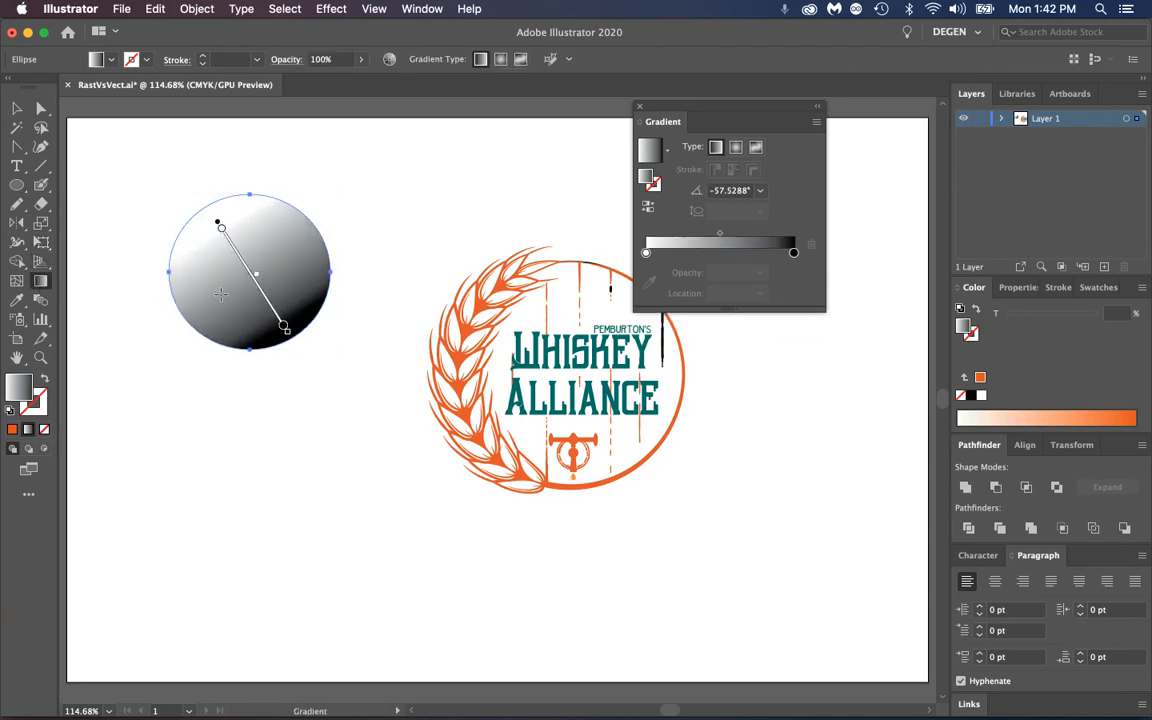
drag(220, 294, 301, 227)
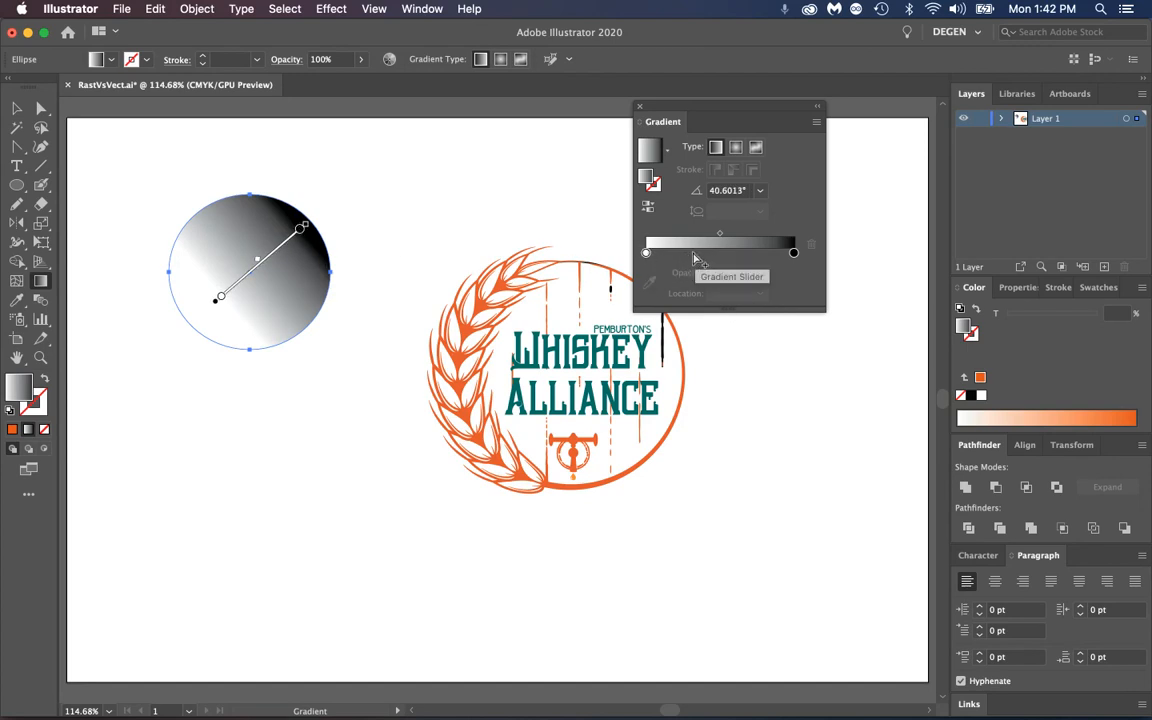
- Add two colour stops at about 32% and 75% of the gradient and recolour the first with swatch C=10 M=100 Y=50 K=0
click(693, 254)
click(757, 254)
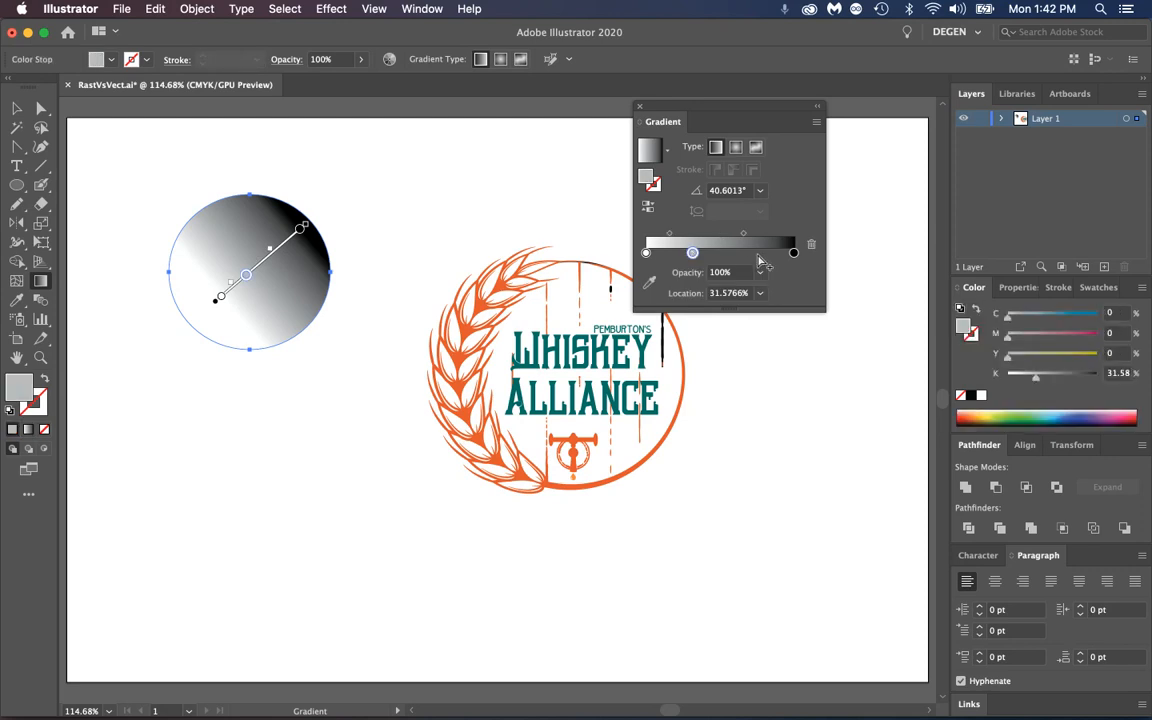
double_click(693, 253)
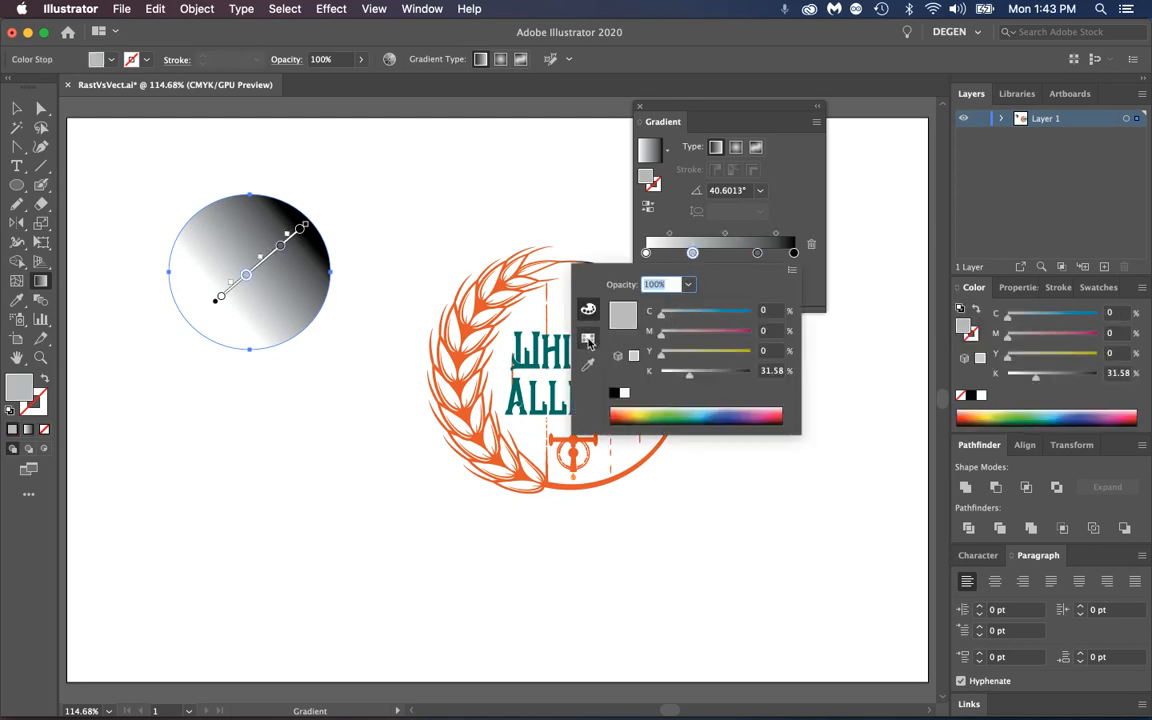
click(588, 339)
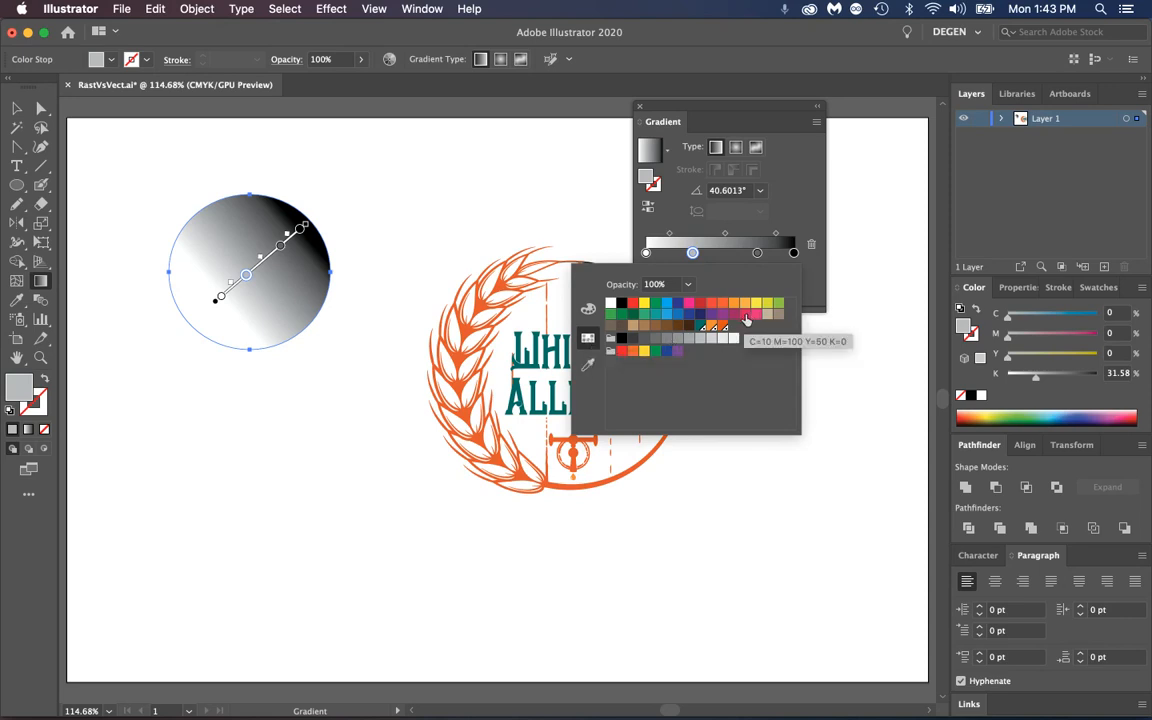
click(745, 318)
- Colour the gradient's stop at about 75% yellow (C=5 M=0 Y=90 K=0) and its end stop blue (C=85 M=50 Y=0 K=0)
click(757, 253)
double_click(757, 253)
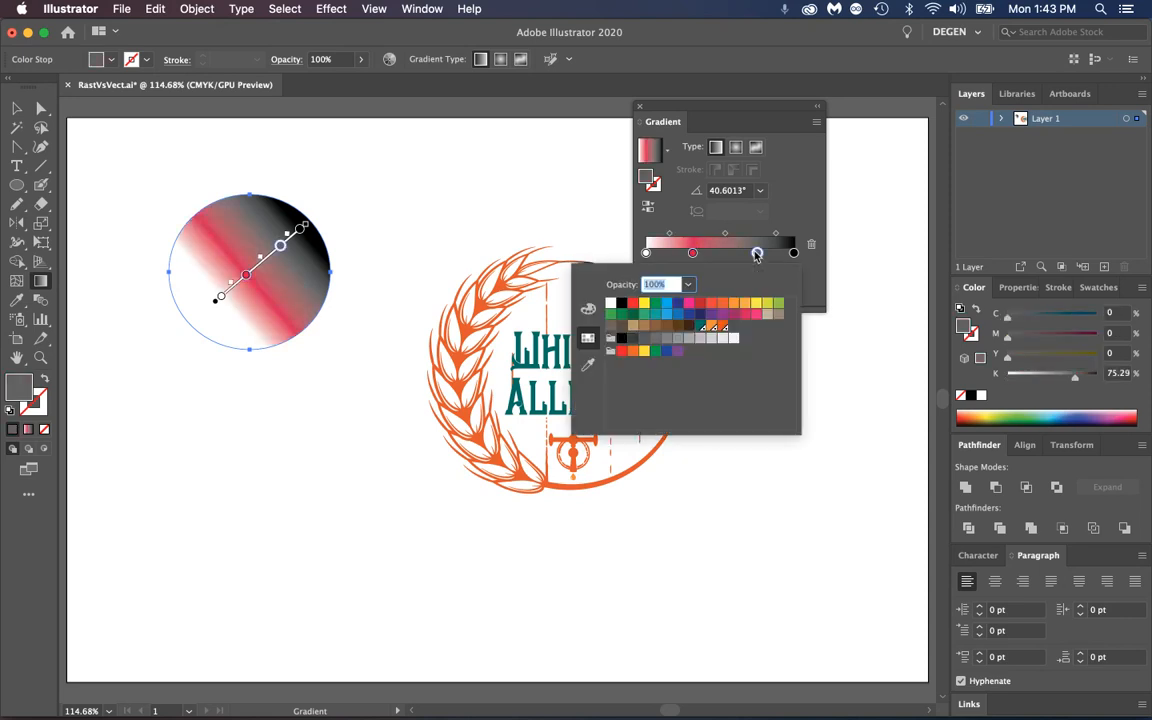
click(756, 302)
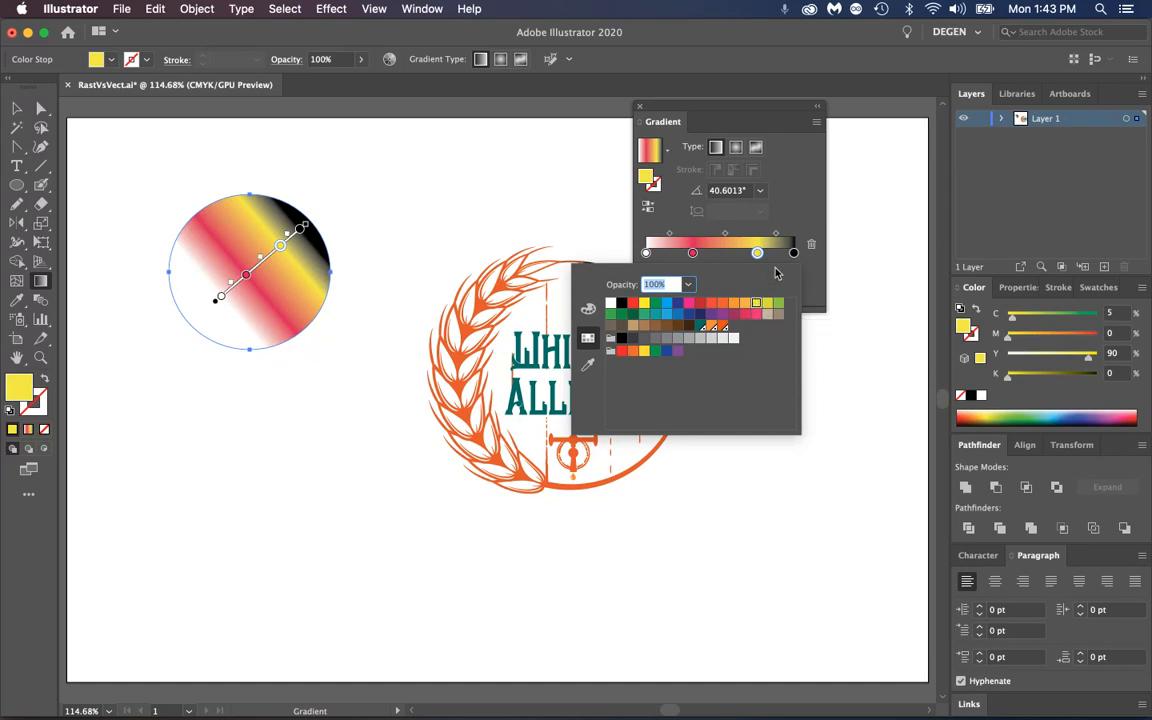
click(794, 253)
double_click(794, 253)
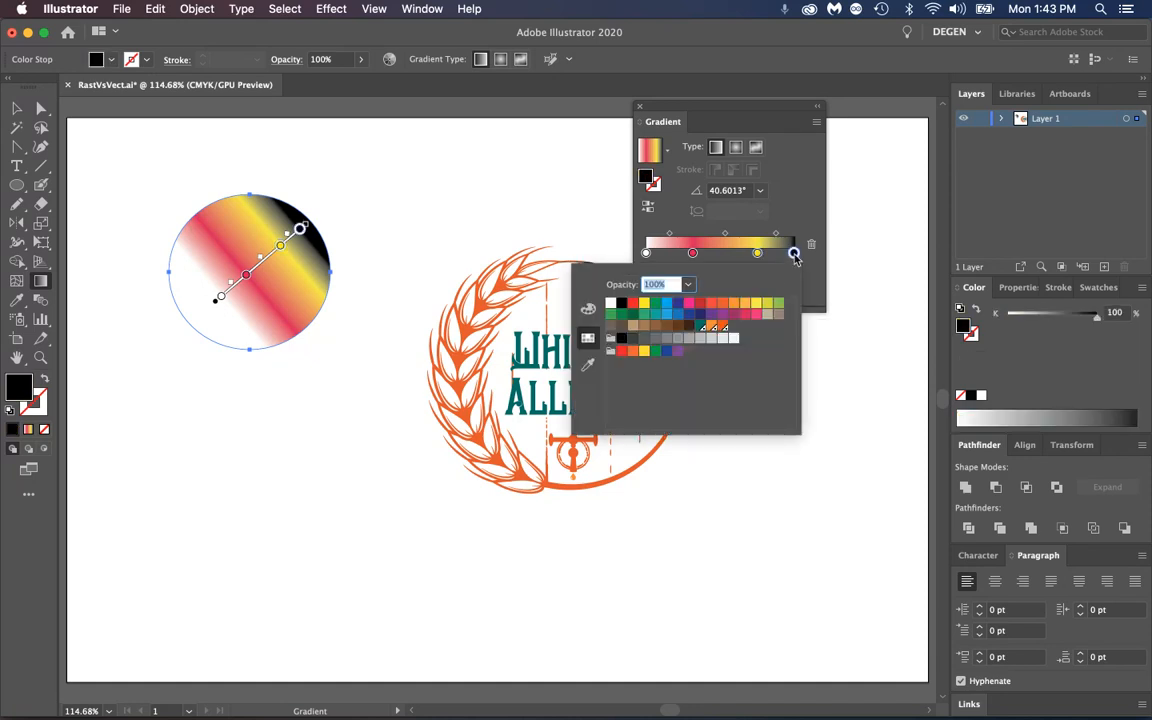
click(678, 314)
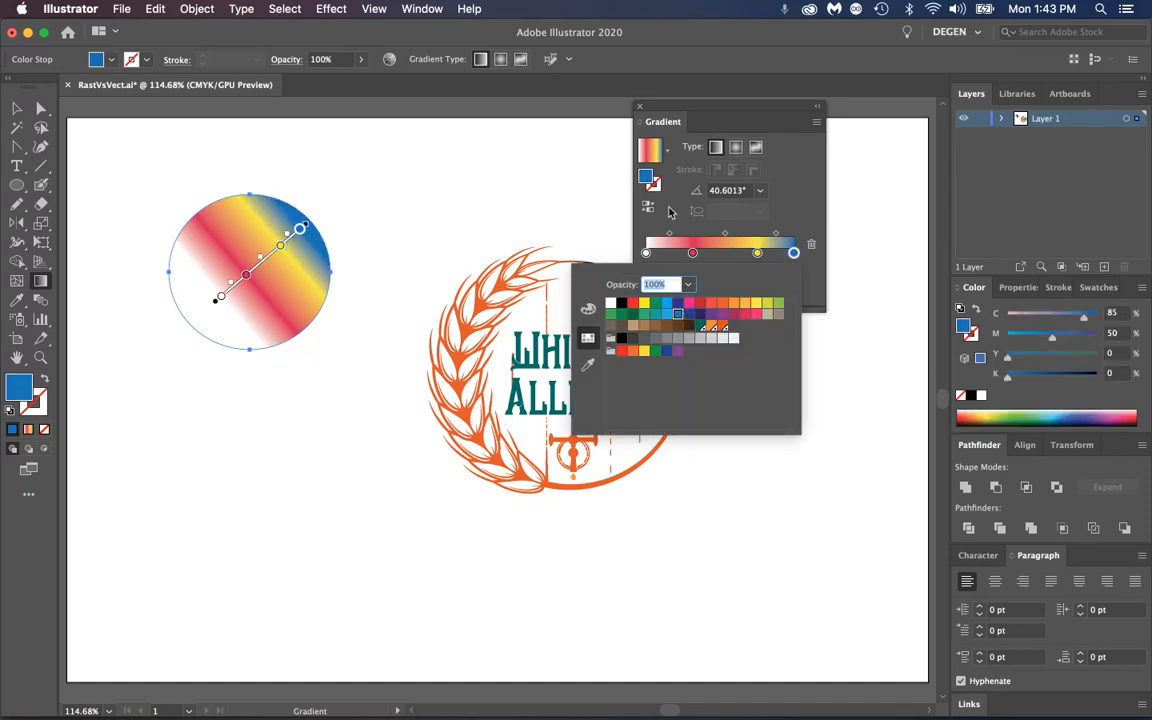
- Try the radial and freeform gradient types on the ellipse and return to the linear type
click(736, 148)
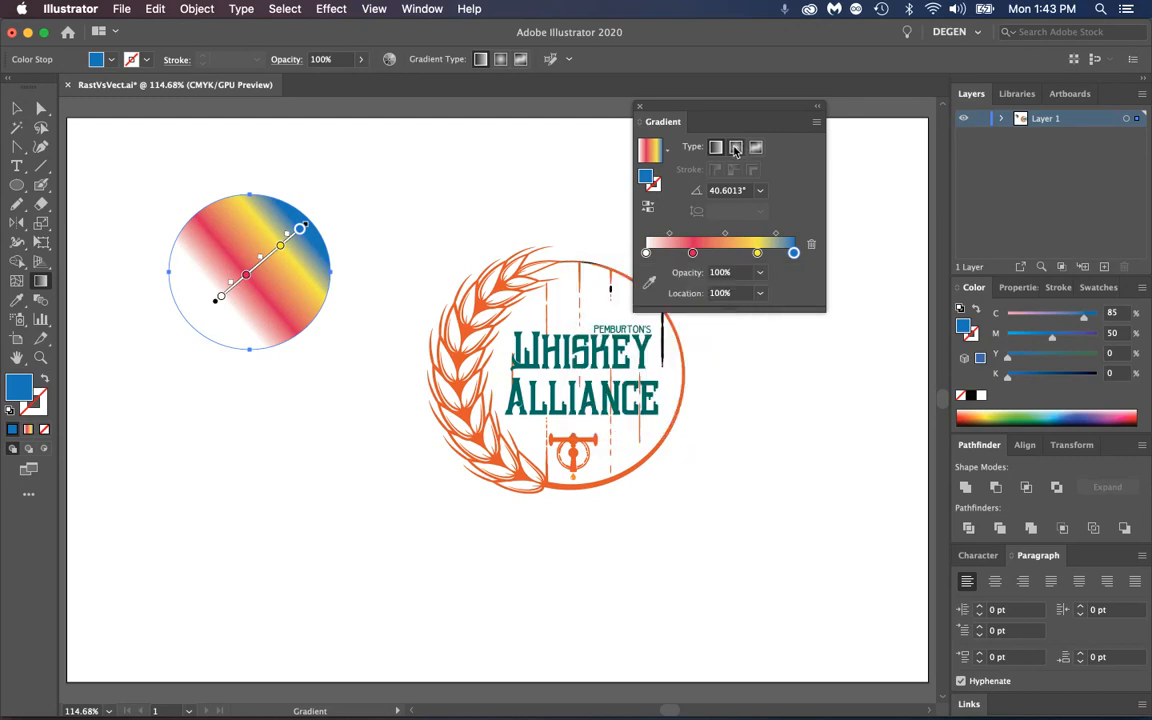
click(735, 149)
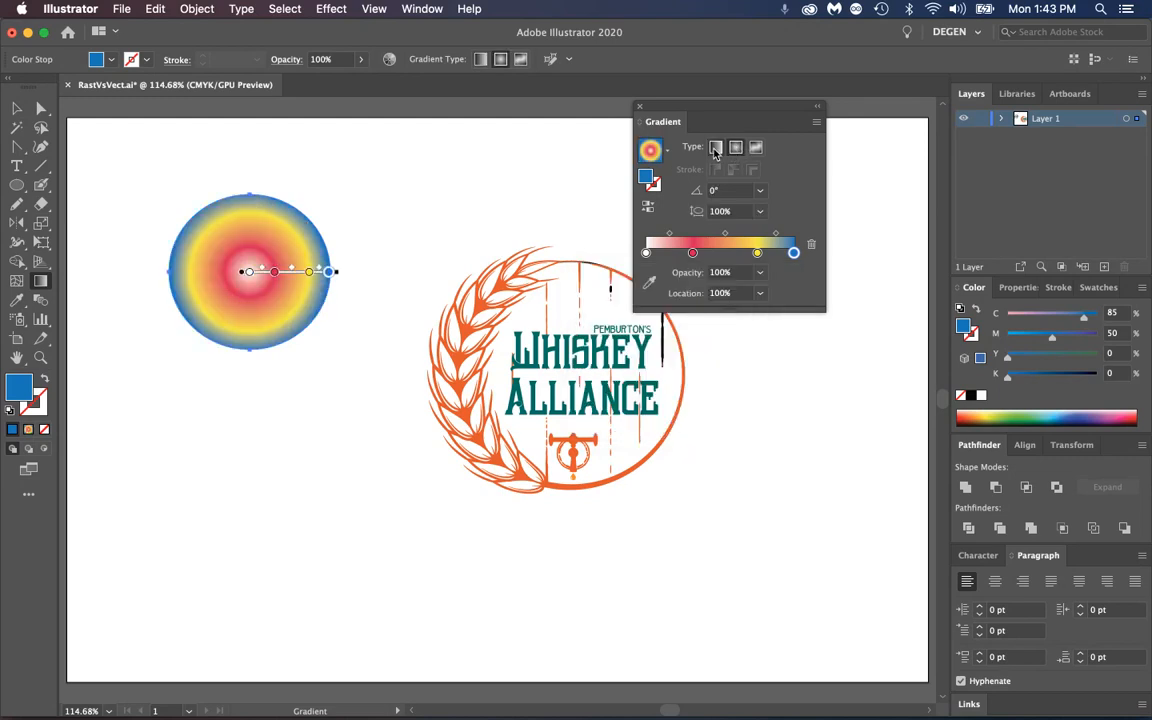
click(715, 148)
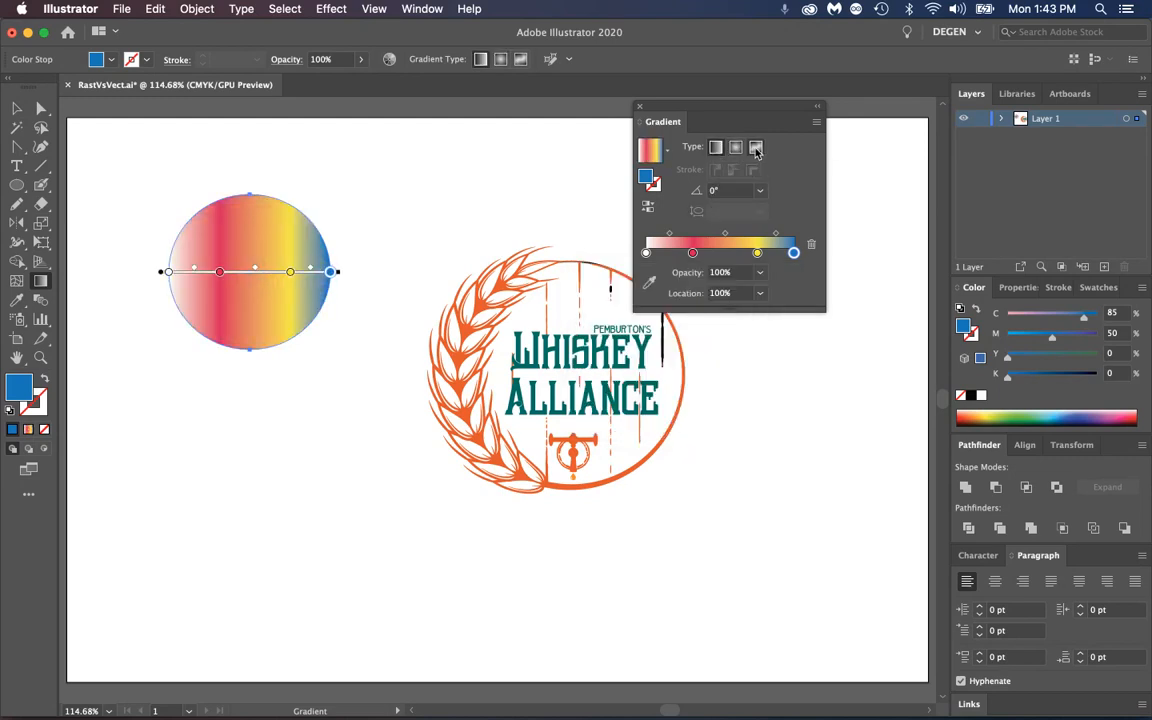
click(757, 151)
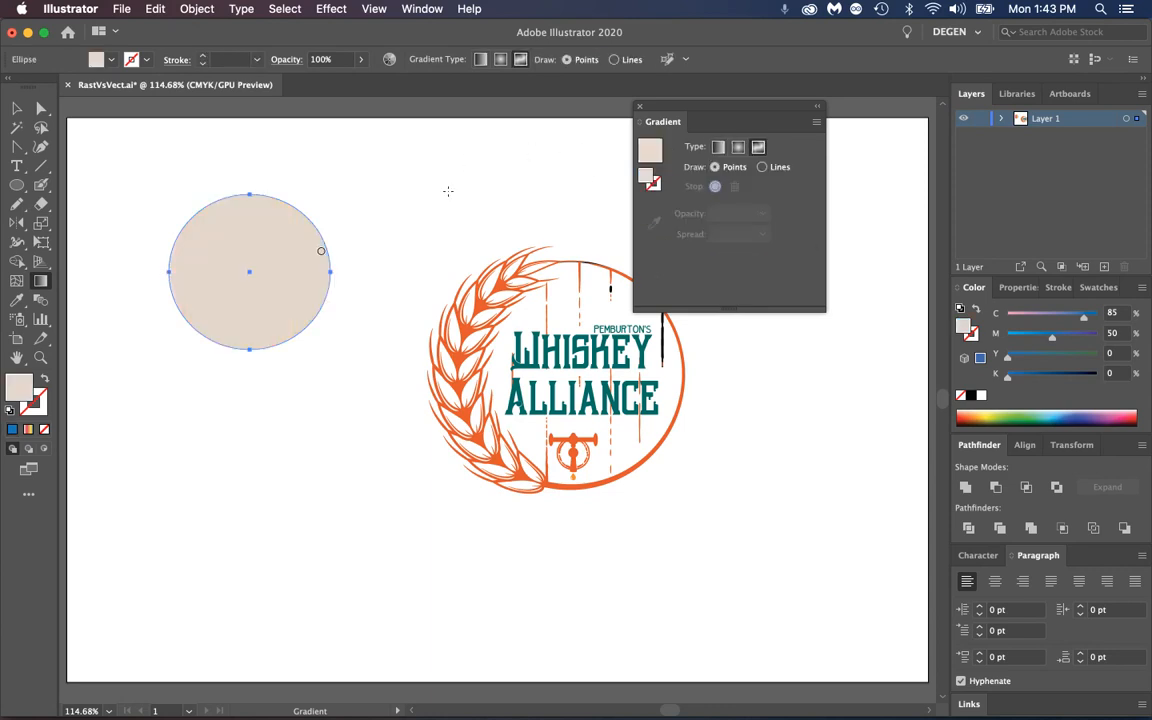
click(719, 148)
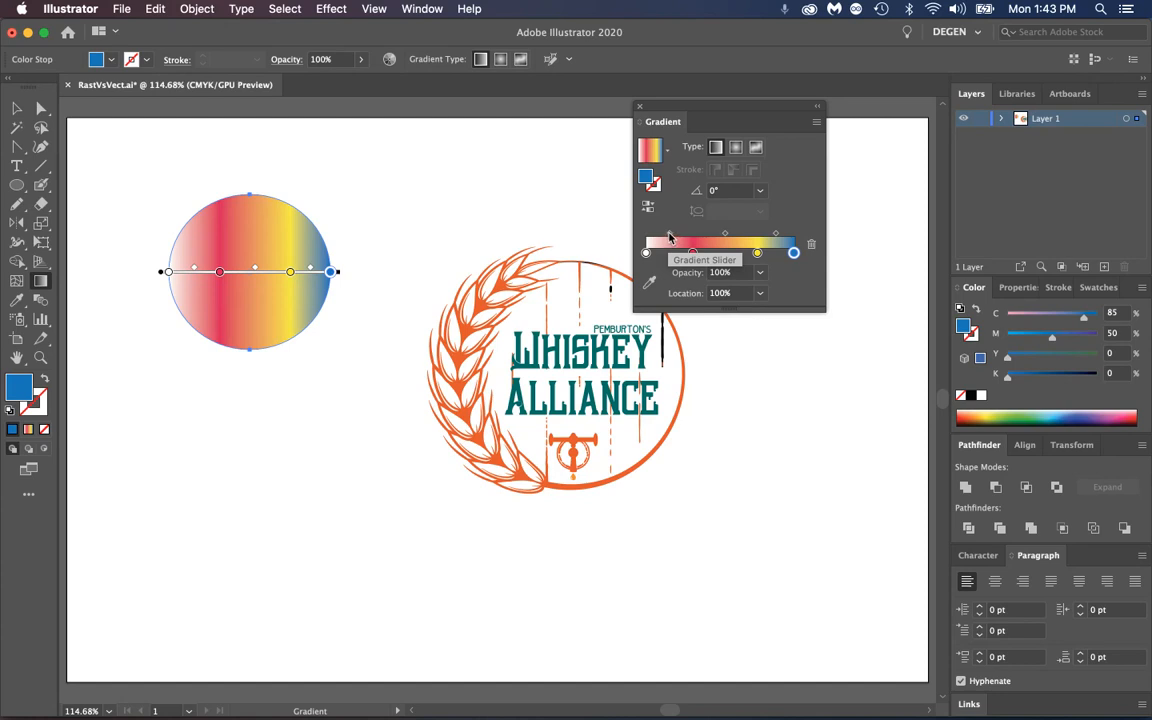
- Shift the white-to-red gradient midpoint and undo it, and redraw the gradient diagonally from outside the ellipse's upper left at about -48.6°
drag(670, 237, 707, 236)
key(super+z)
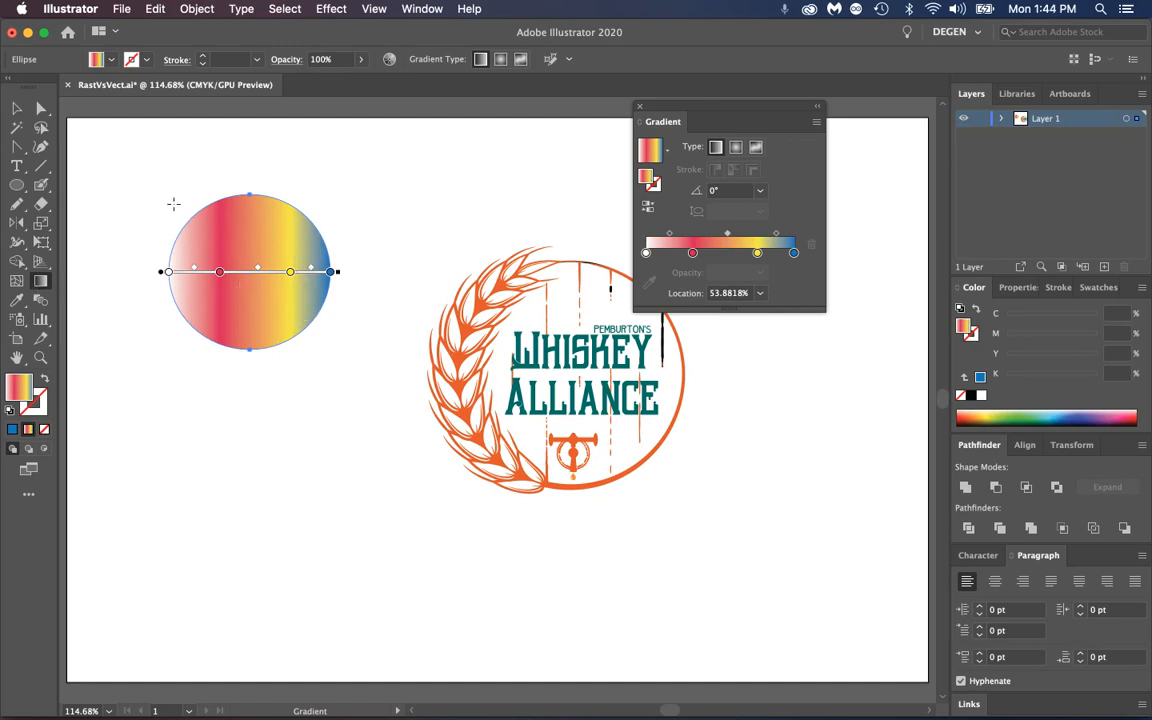
drag(152, 172, 424, 424)
drag(150, 170, 290, 318)
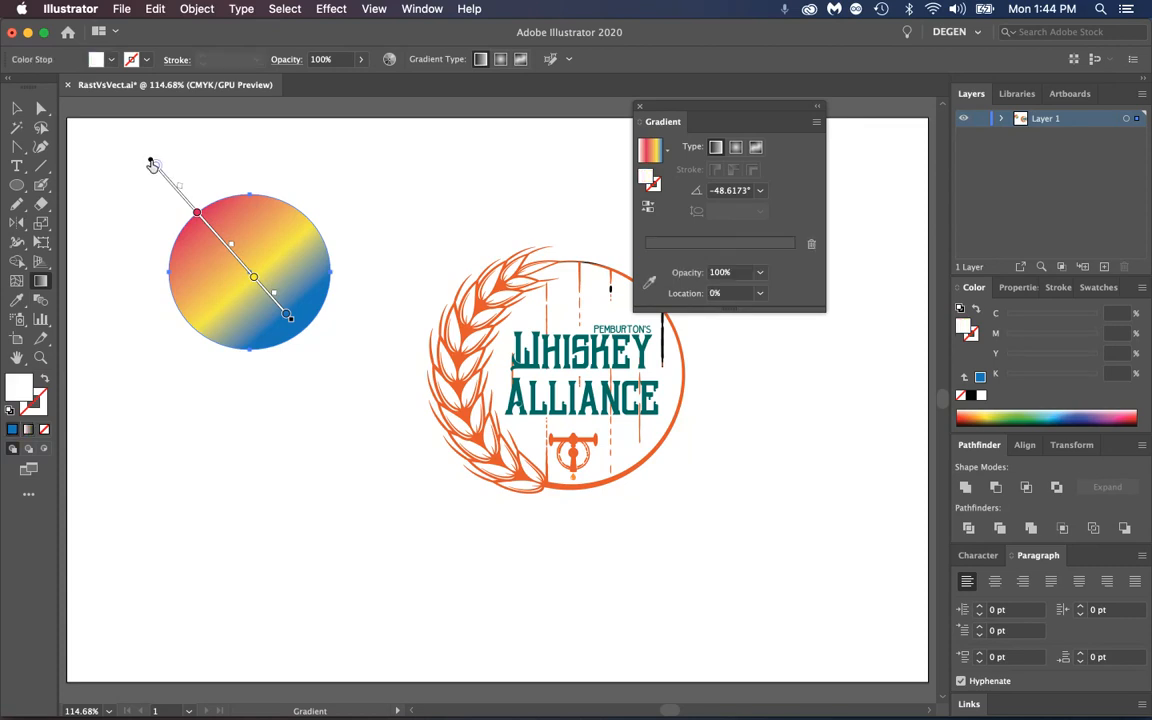
- Recolour the gradient's white starting stop with the blue swatch C=85 M=50 Y=0 K=0
double_click(154, 166)
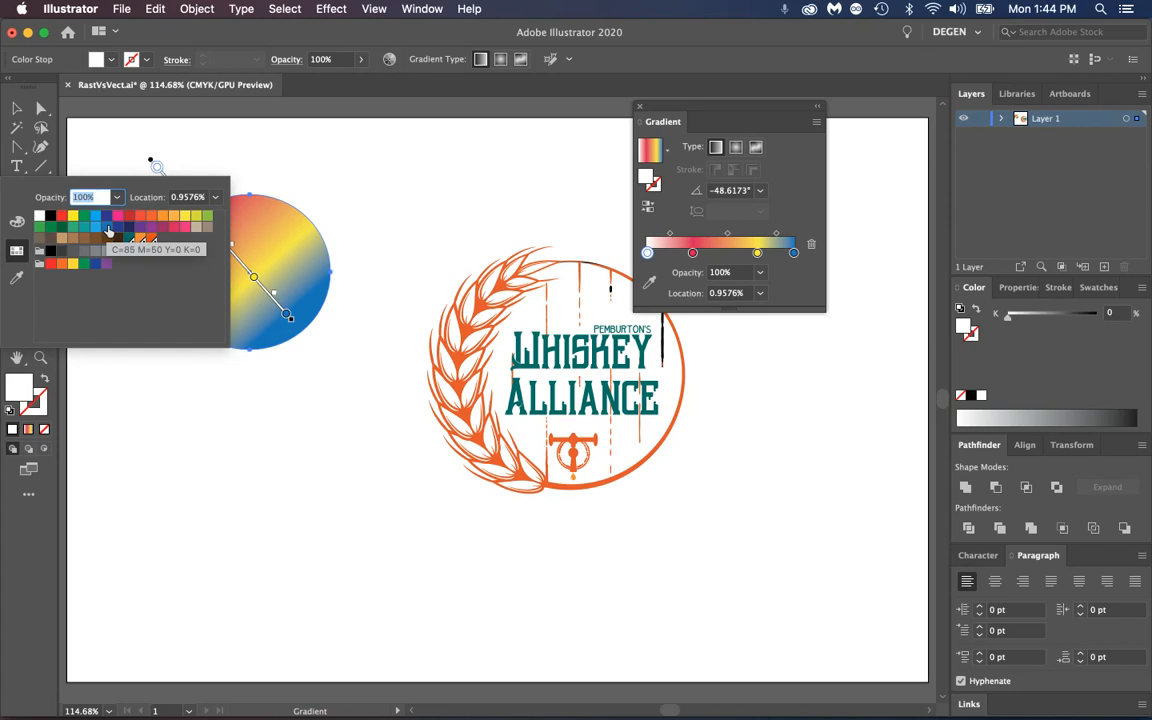
click(108, 230)
click(353, 182)
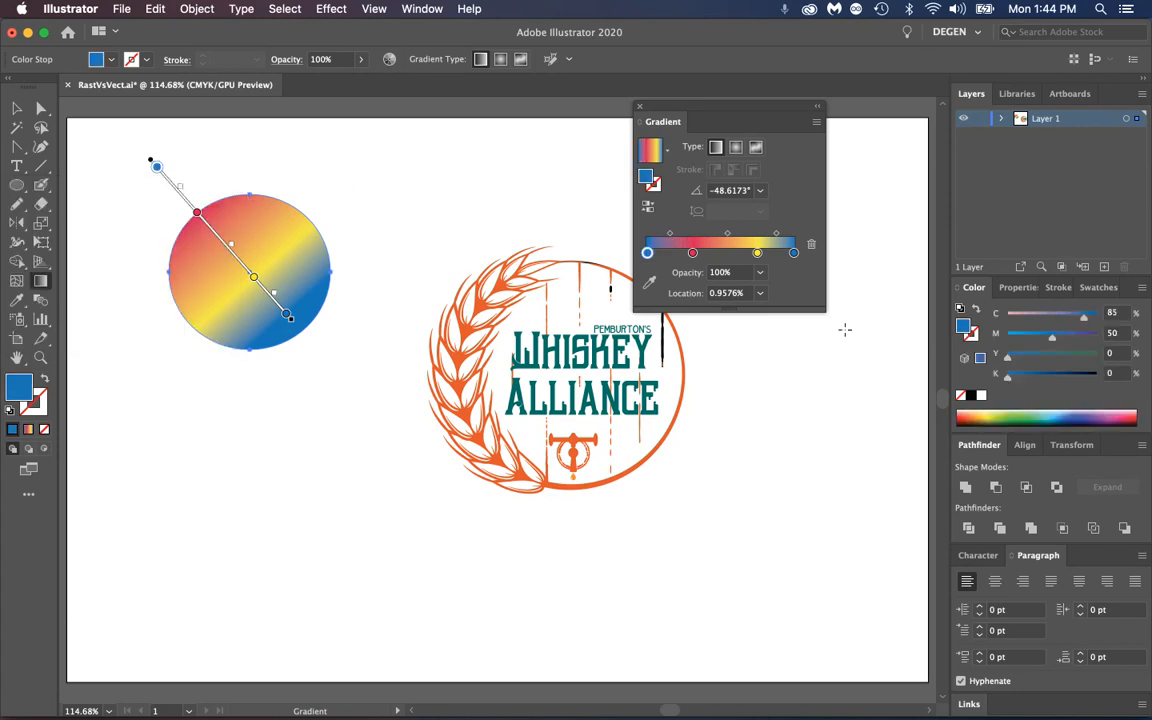
- Display the document's colour swatches and delete the gradient-filled ellipse
click(1092, 288)
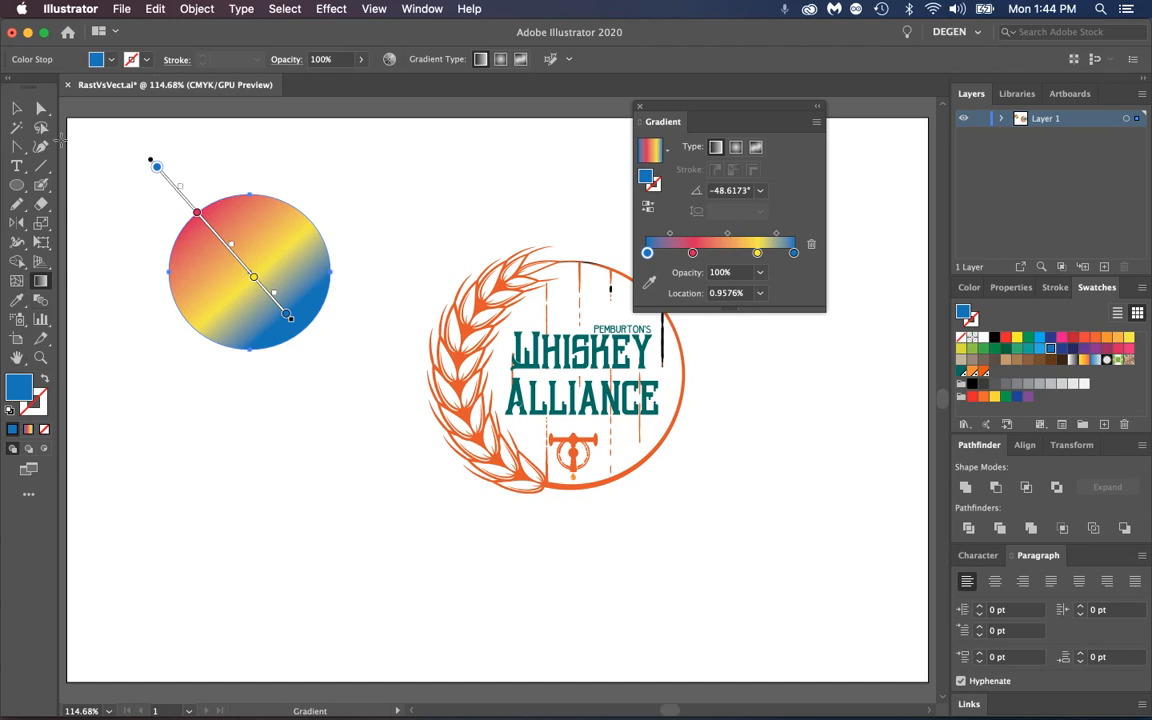
click(16, 108)
key(Delete)
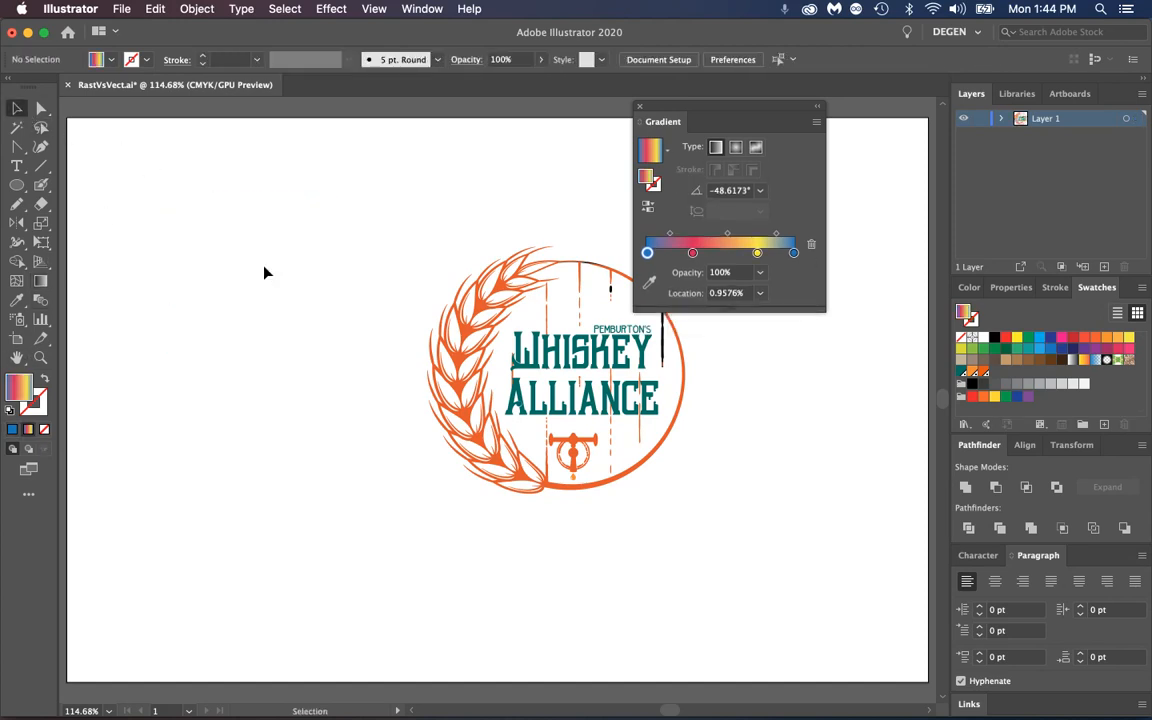
- Activate the Symbol Sprayer, show the symbols collection beside the logo and choose the black ink splat symbol
click(19, 322)
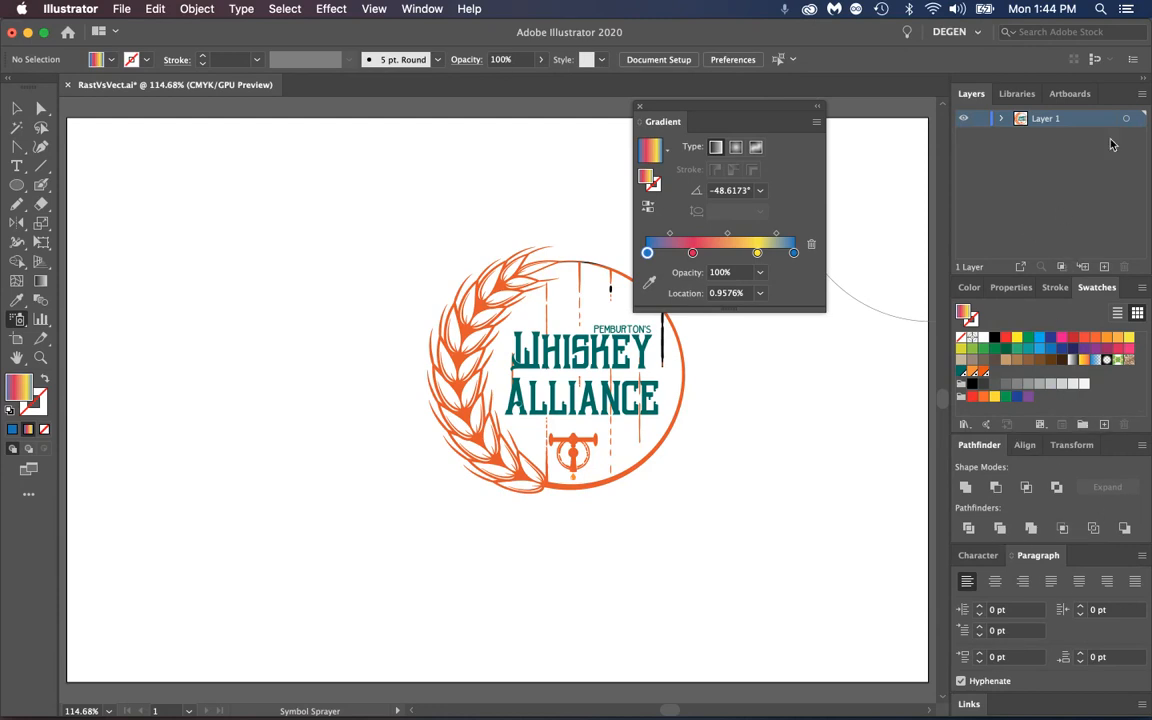
click(424, 9)
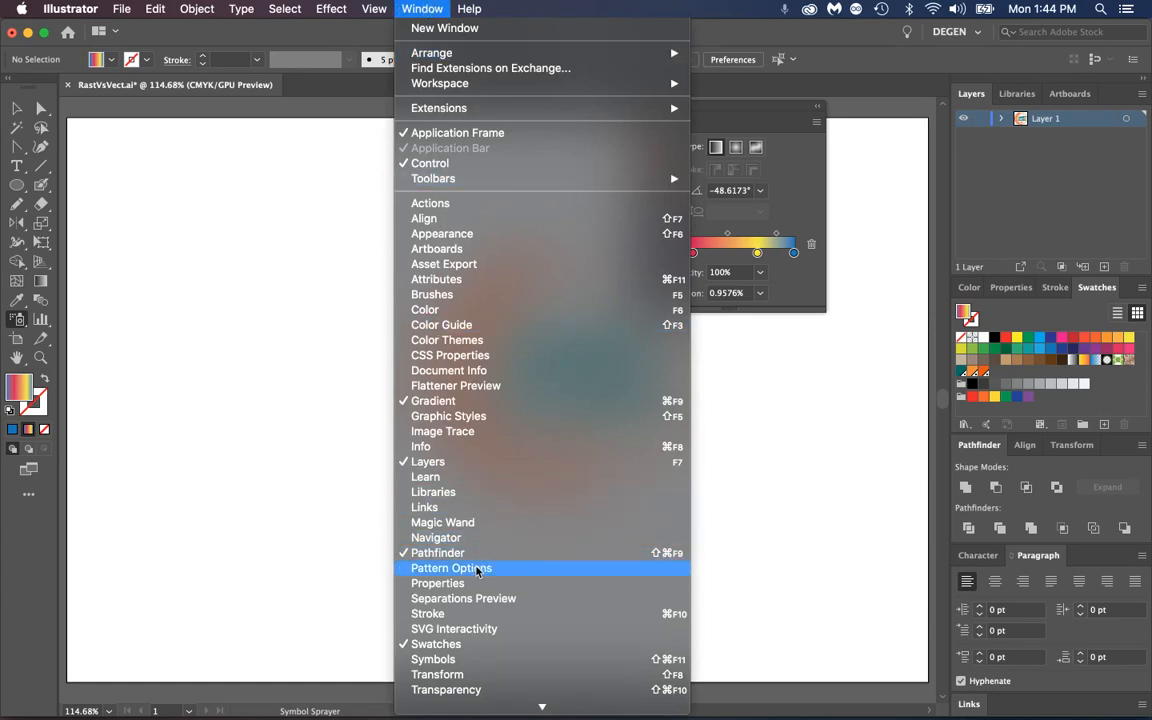
click(447, 660)
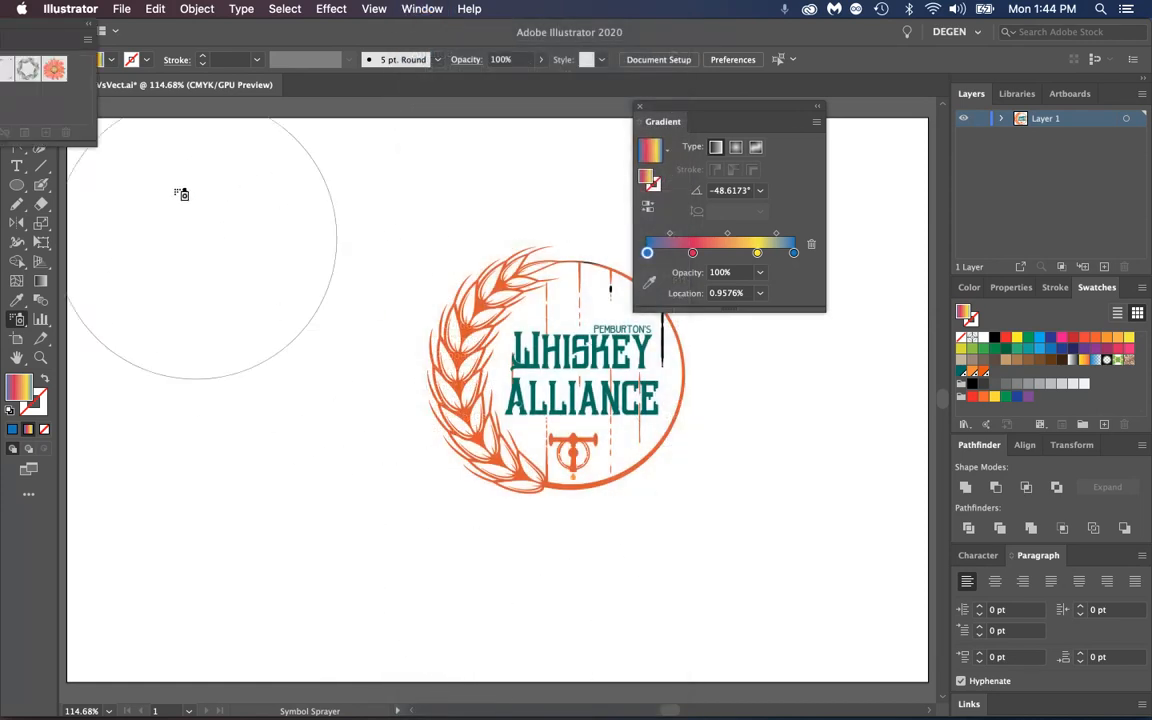
drag(186, 65, 900, 357)
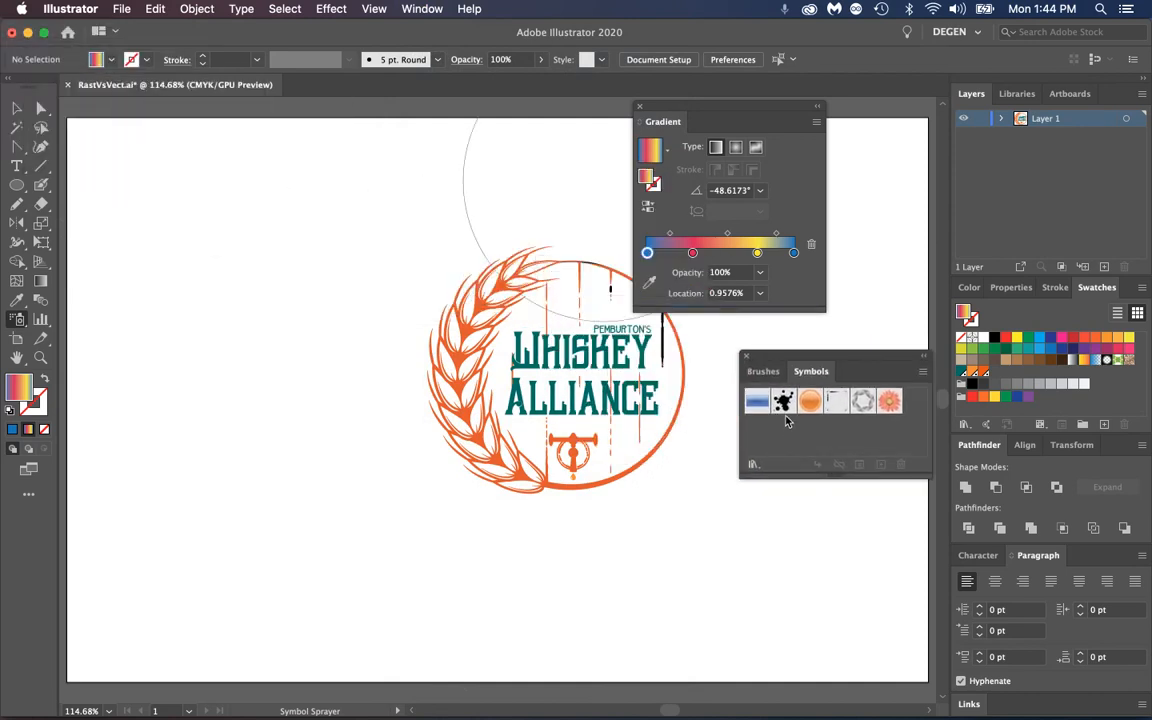
click(785, 402)
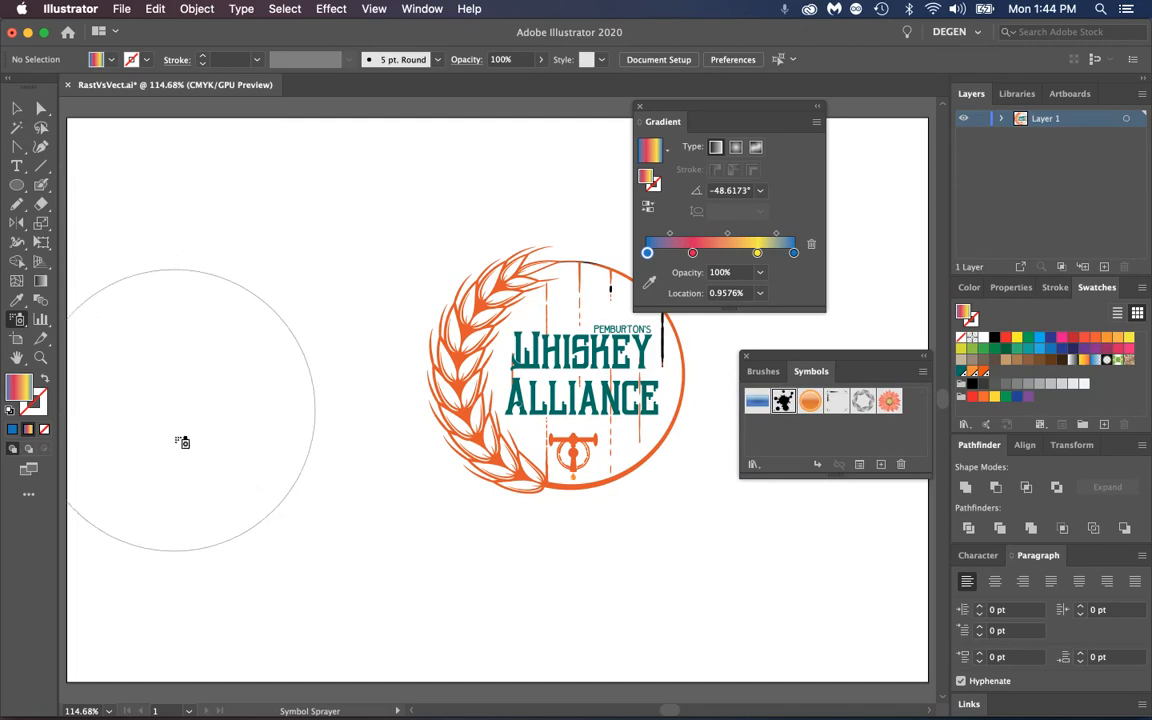
- Spray a cluster of ink splats over the artboard to the left of the logo and delete the symbol set
mouse_move(206, 447)
mouse_down()
mouse_move(228, 310)
mouse_move(315, 440)
mouse_up()
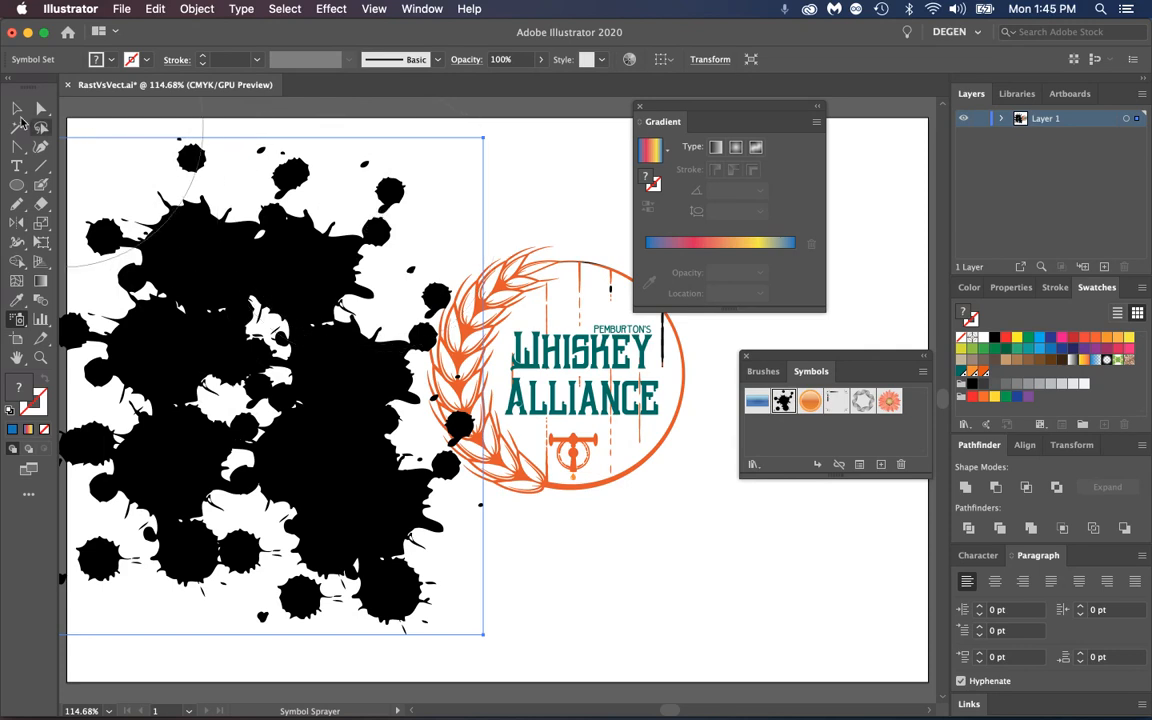
key(v)
key(Delete)
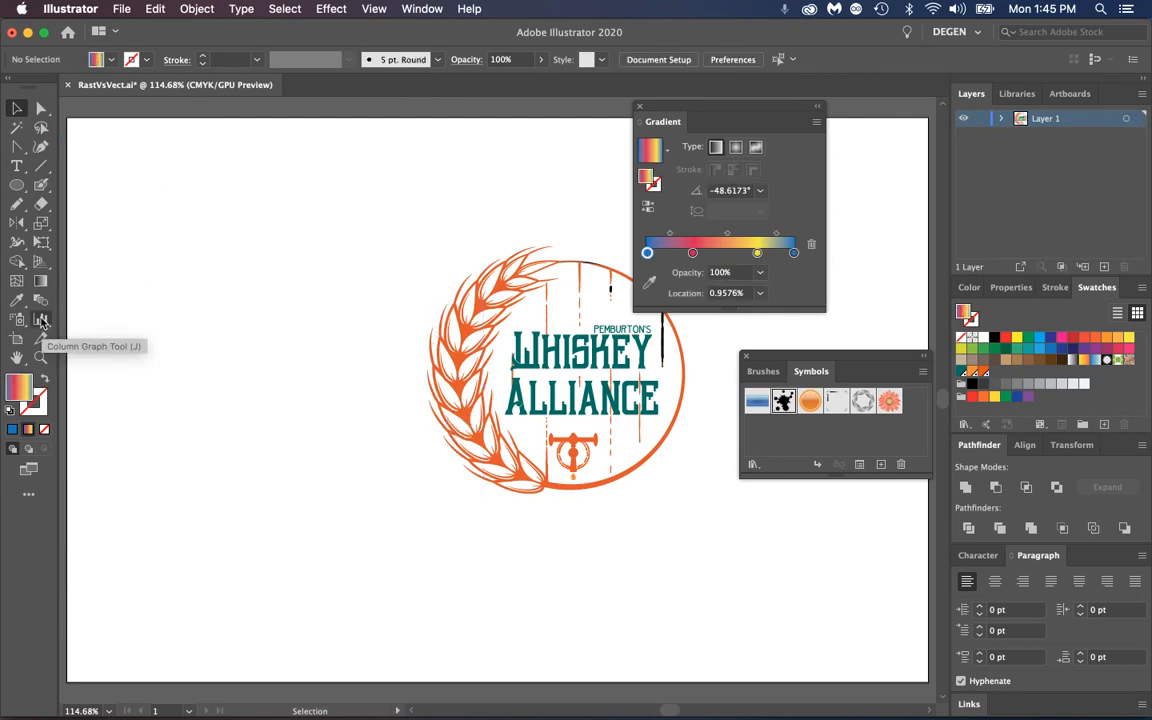
- Activate the Column Graph tool and review the available graph tool variants
click(43, 321)
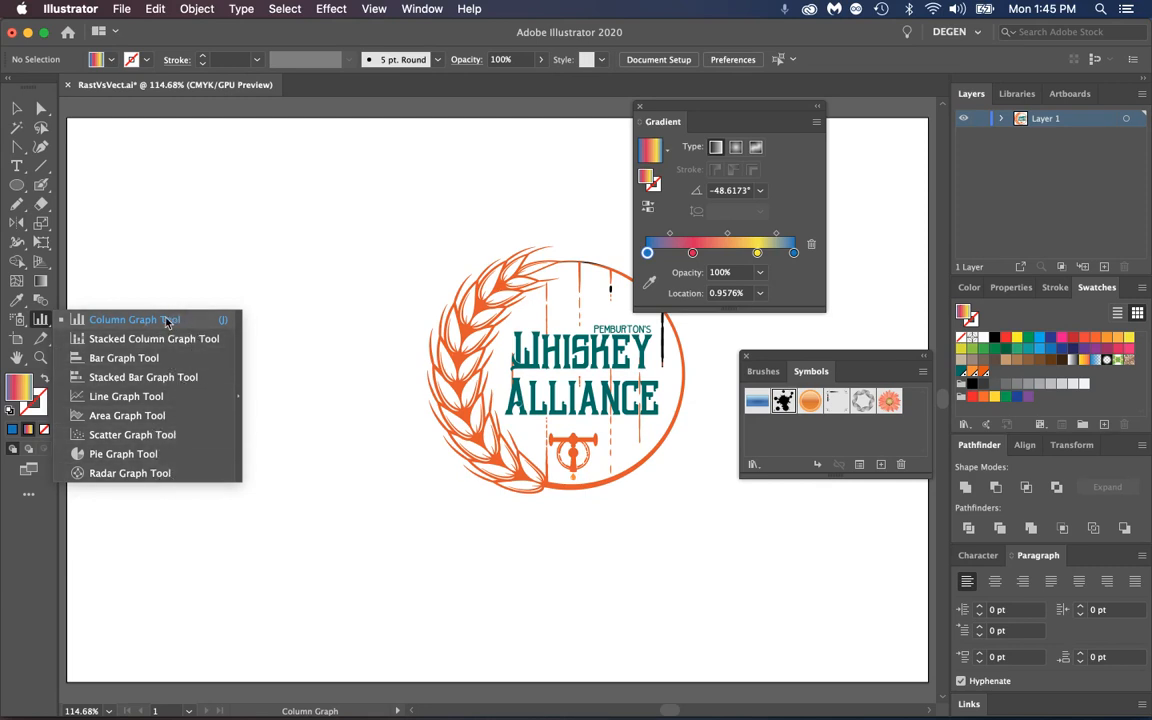
click(40, 320)
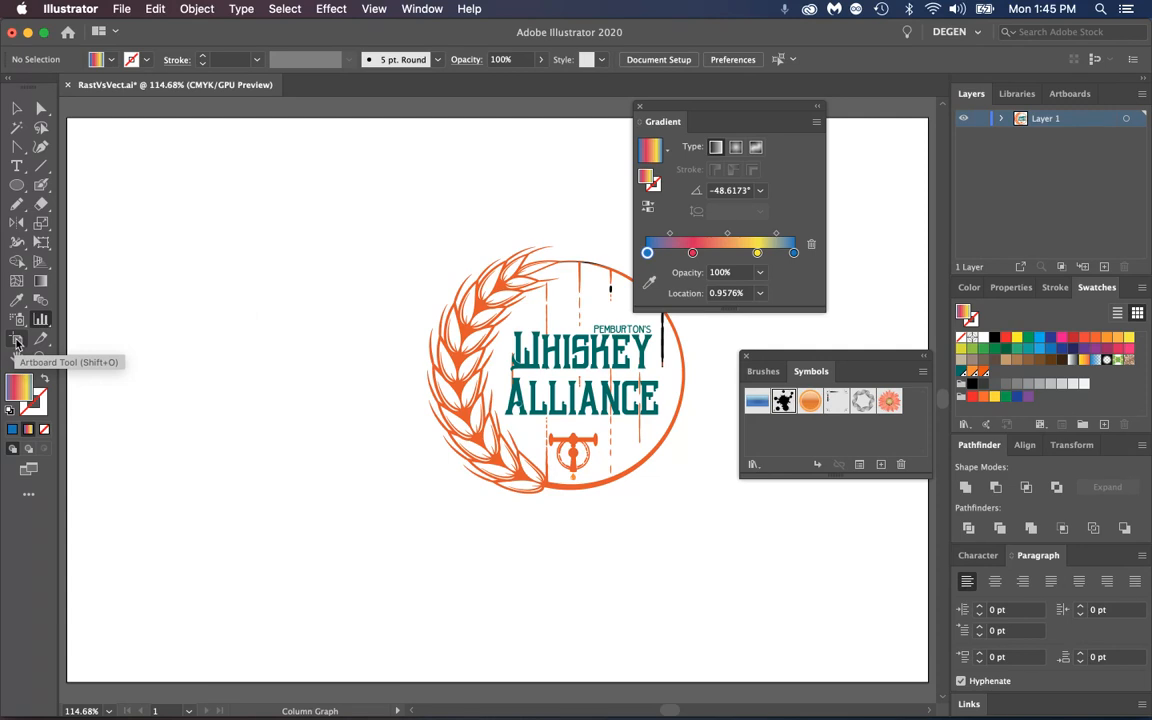
- Shrink the artboard to about 428 × 368 pt by moving its upper-left corner inward with the Artboard tool
click(17, 340)
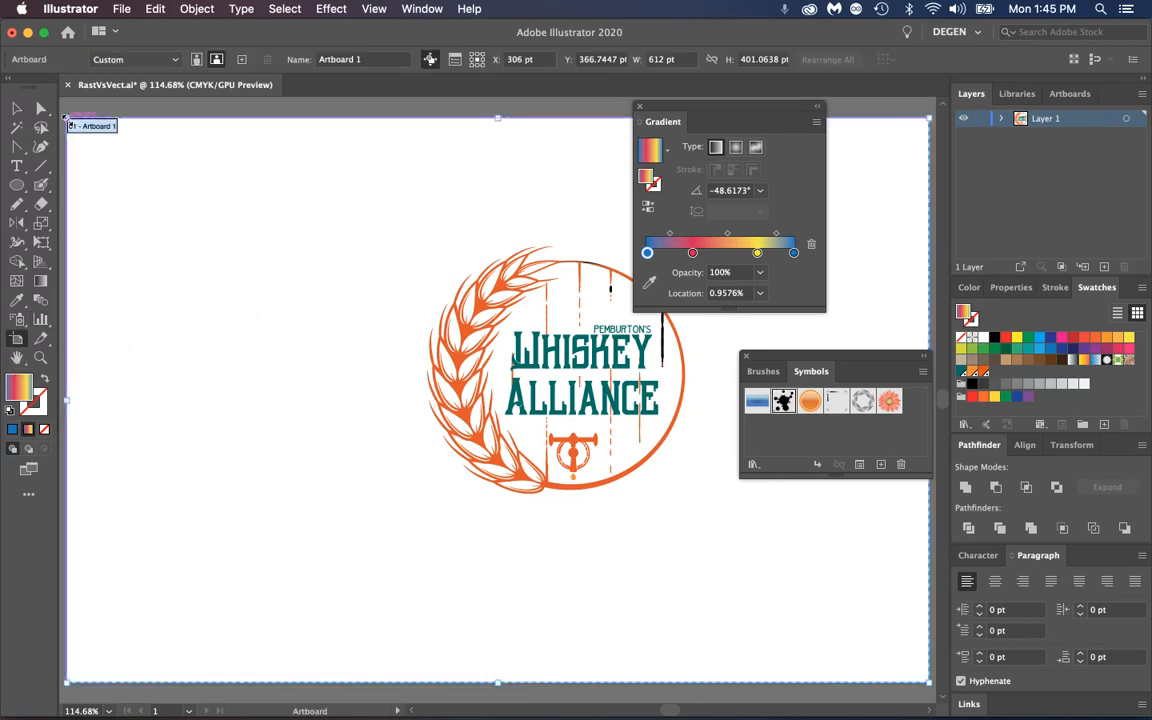
drag(66, 116, 333, 175)
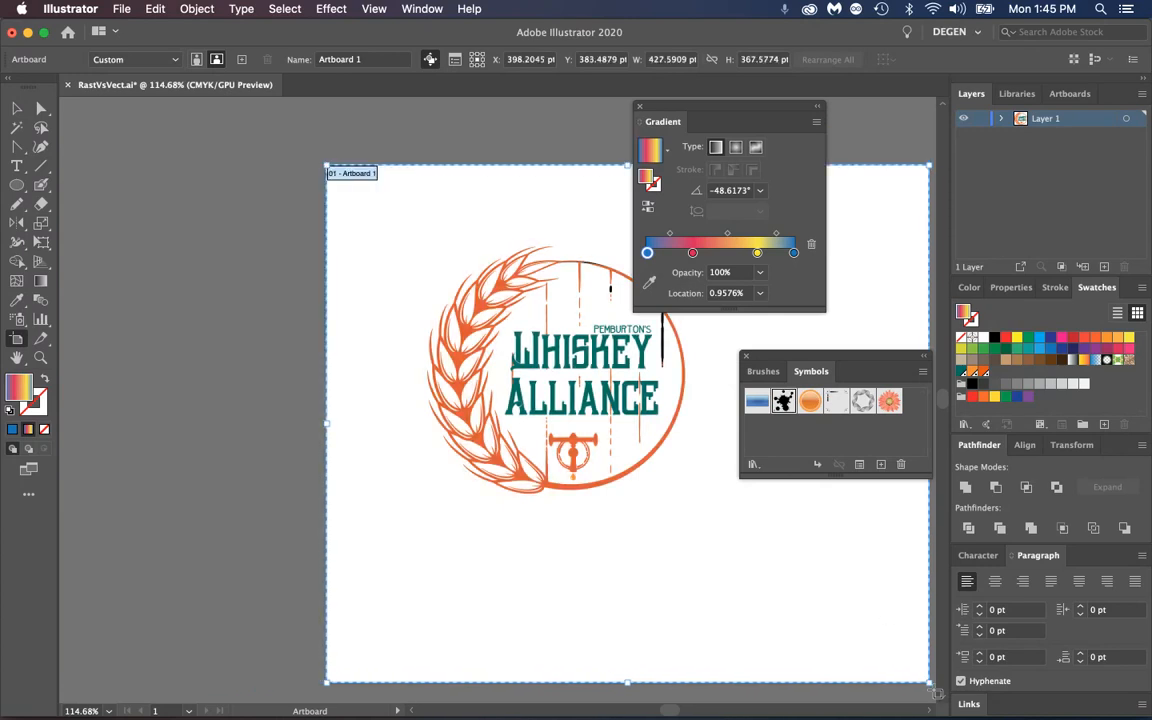
- Shrink the artboard to about 279 × 260 pt from its lower-right corner, and replace that size with the Letter preset in portrait orientation
drag(929, 682, 719, 531)
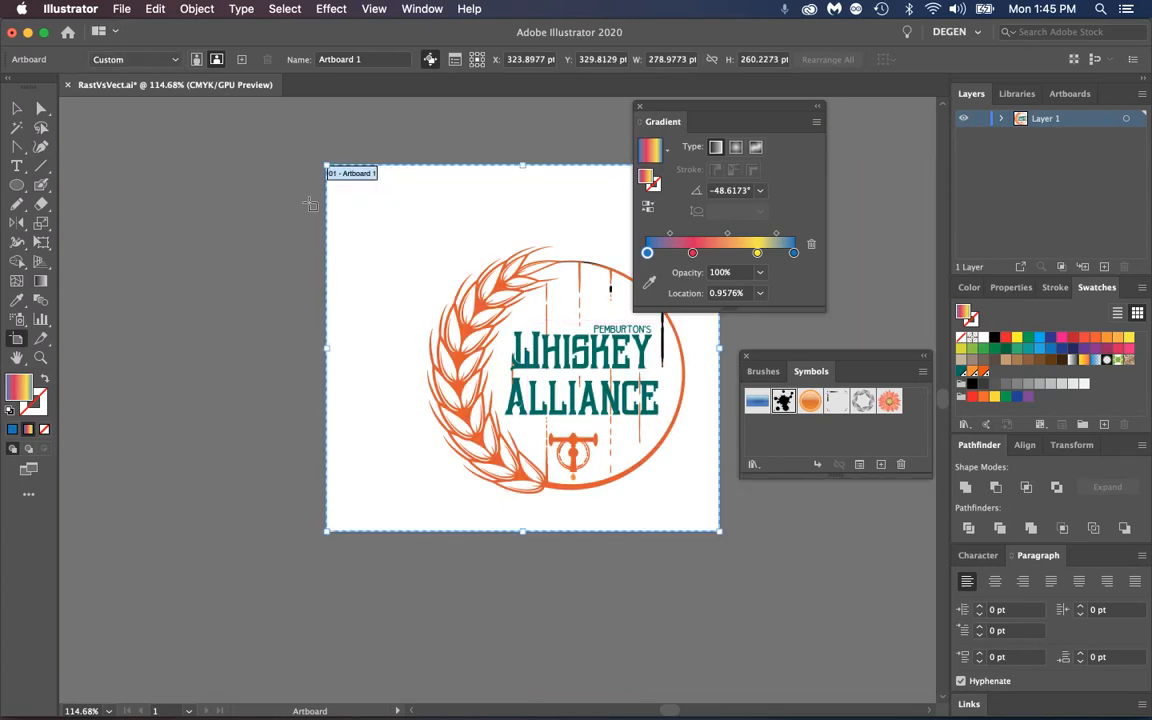
click(162, 59)
click(141, 134)
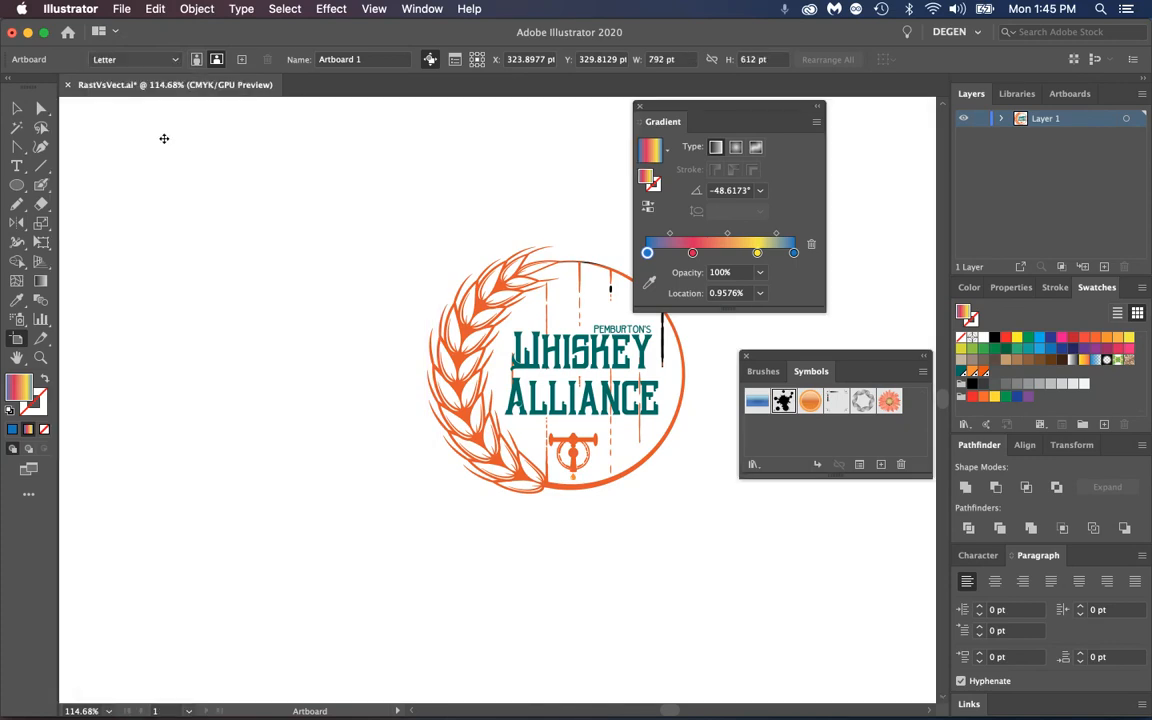
click(196, 60)
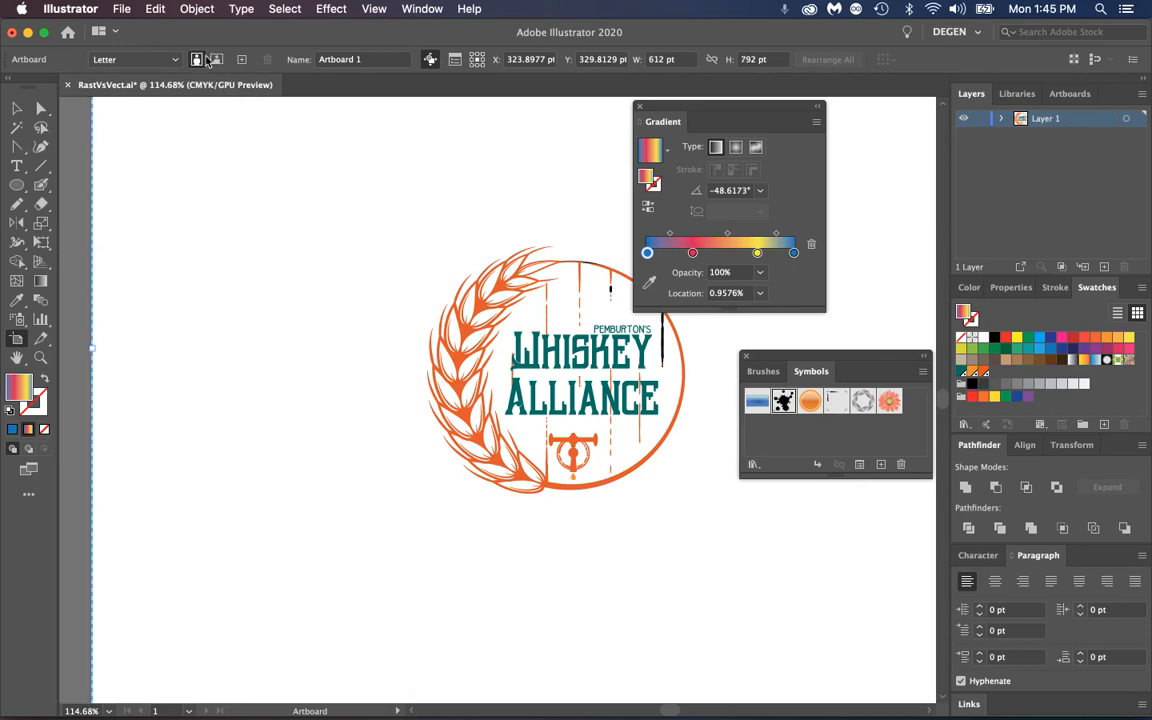
key(super+0)
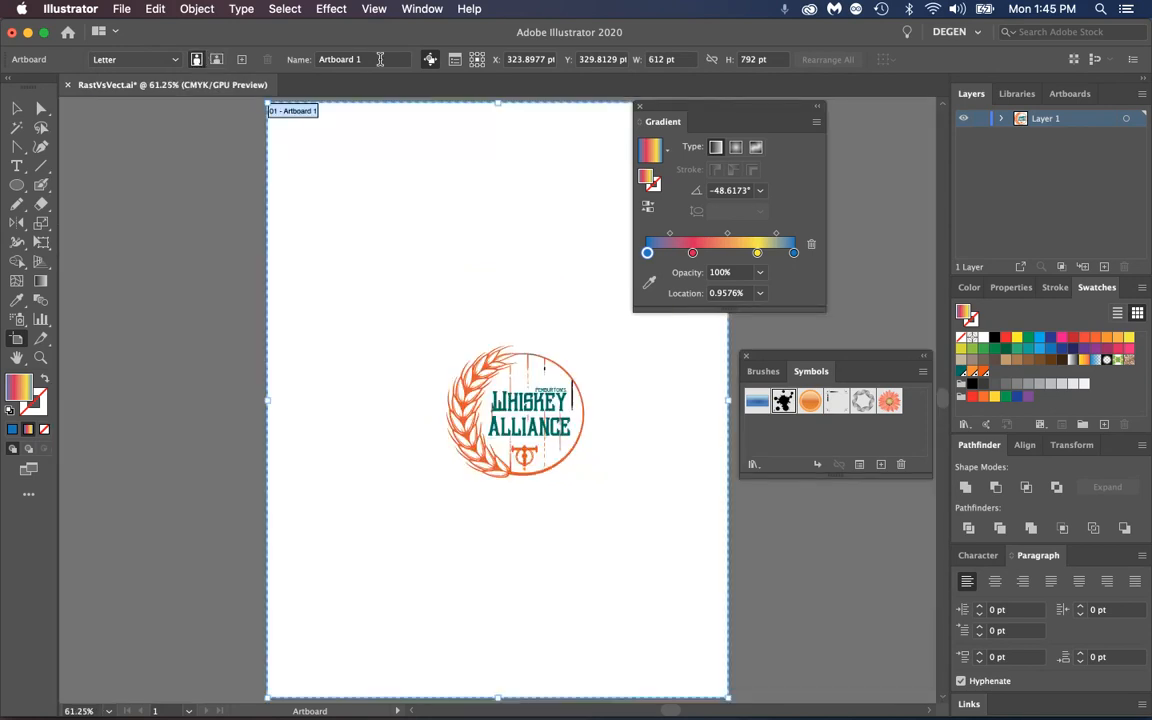
- Examine the name, preset, size and orientation settings in the Artboard Options of Artboard 1
click(344, 58)
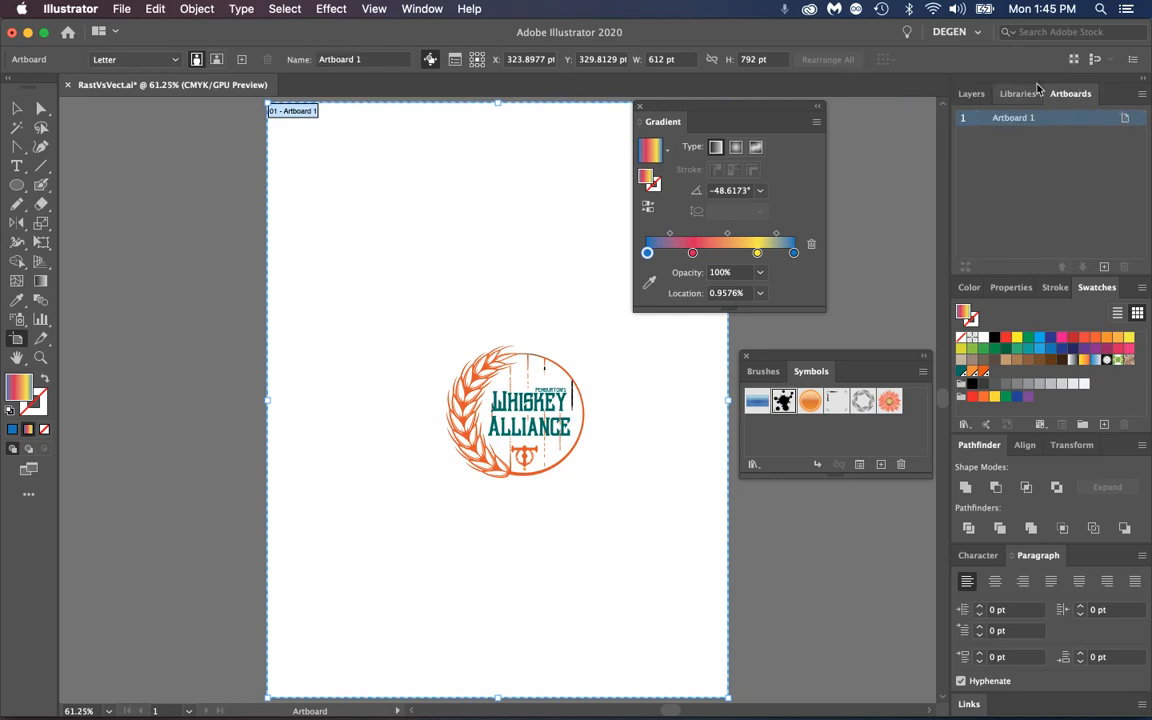
click(1141, 93)
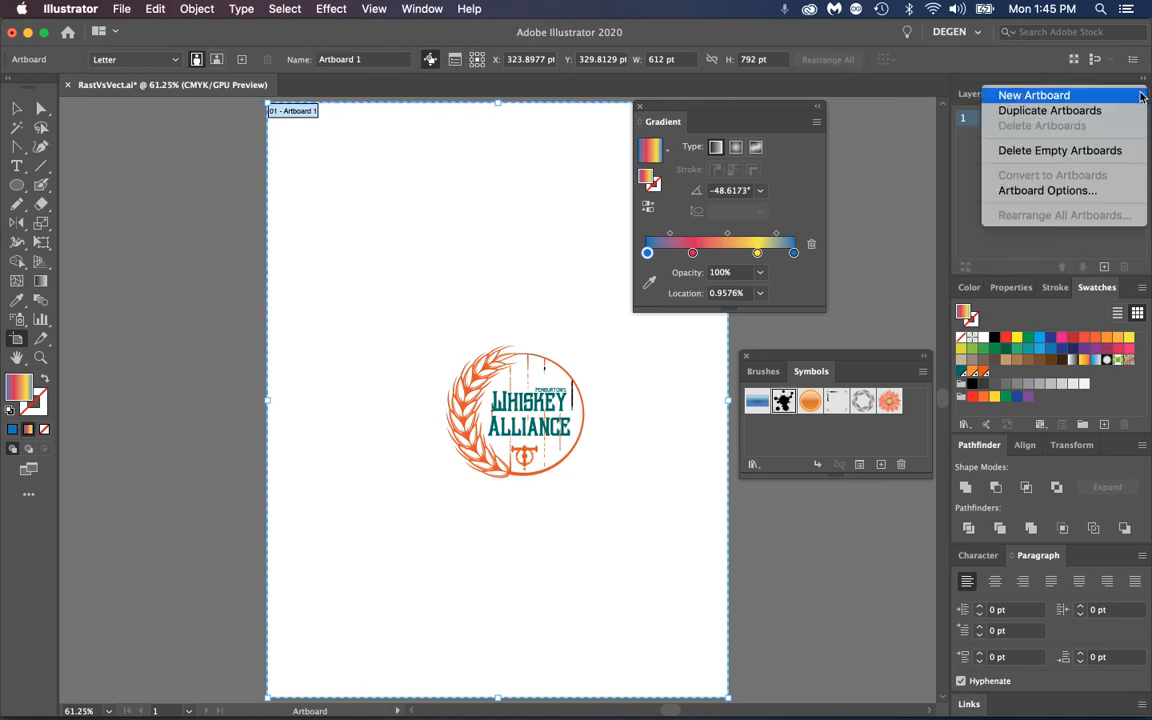
click(1047, 190)
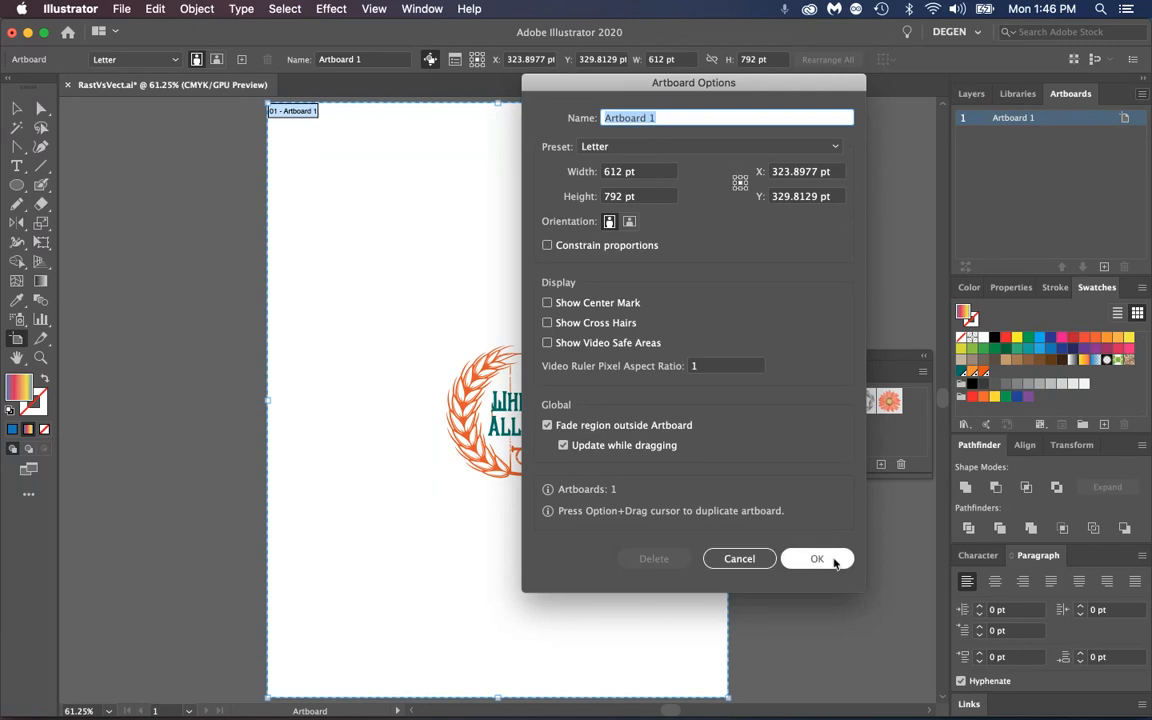
click(641, 174)
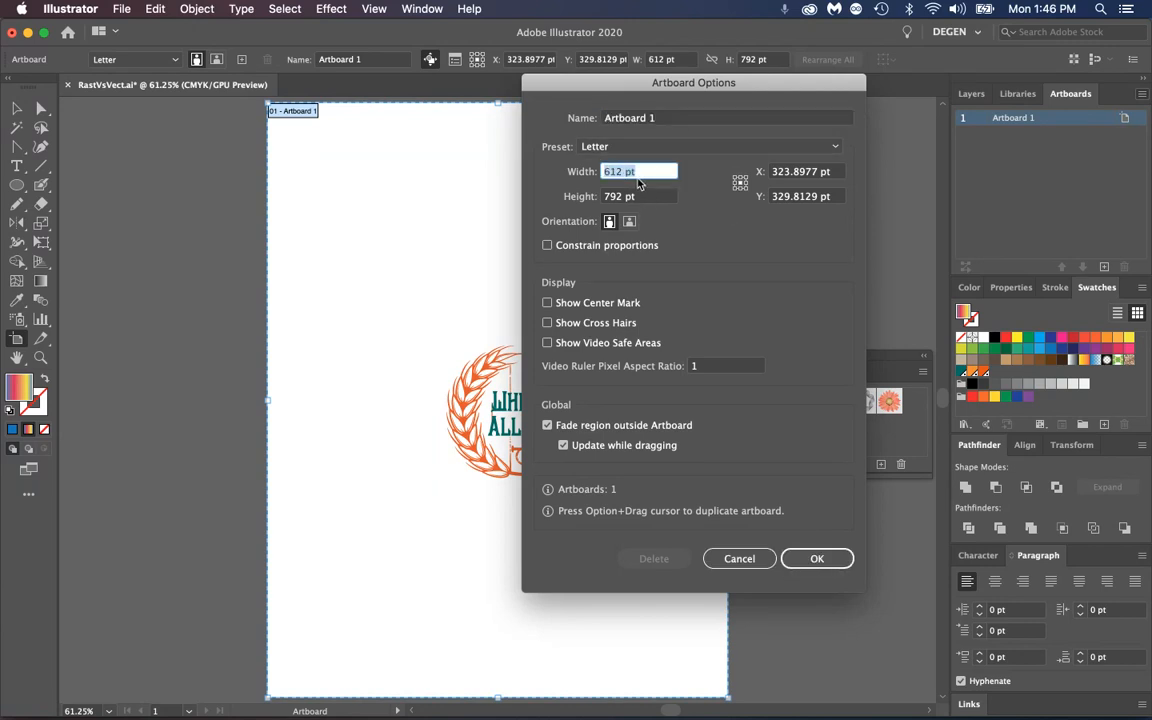
click(814, 556)
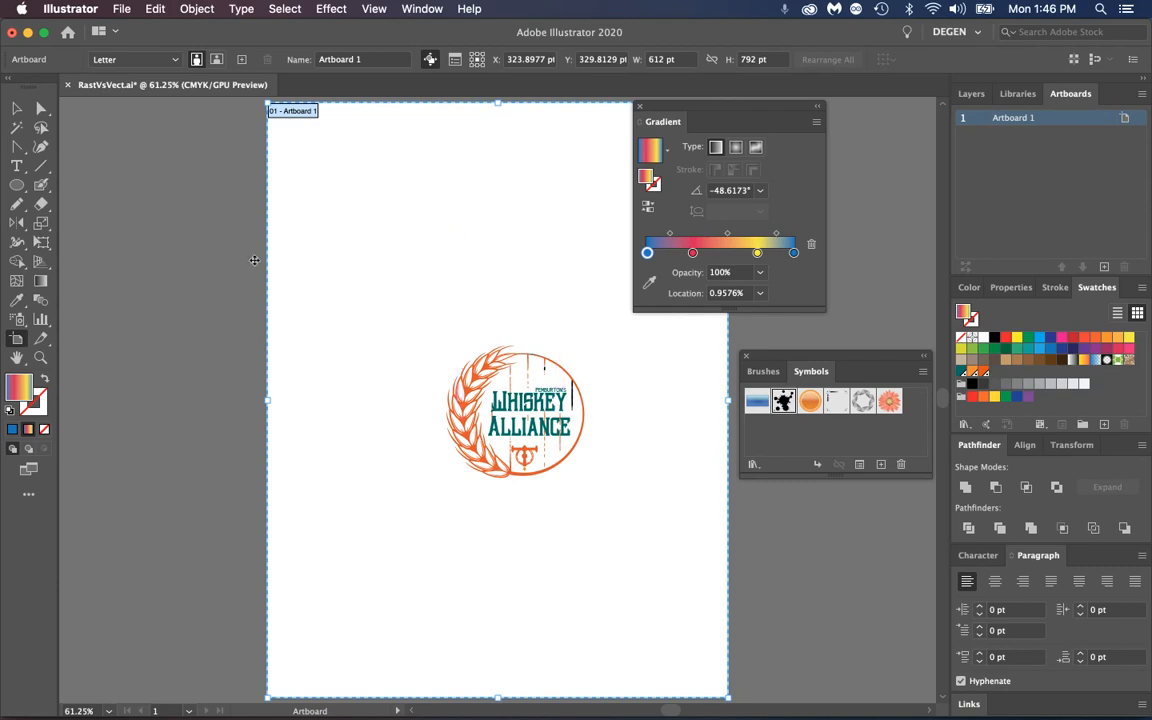
- Review the measurement units in the preferences and keep Inches as the general unit
click(68, 10)
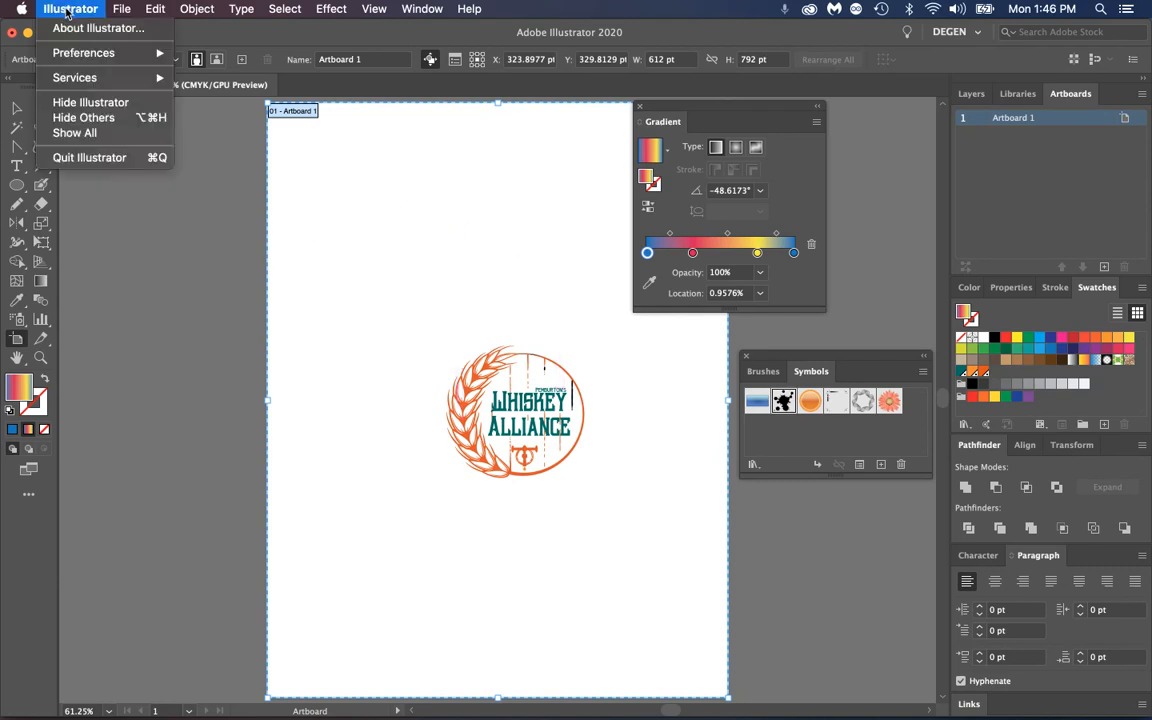
mouse_move(72, 58)
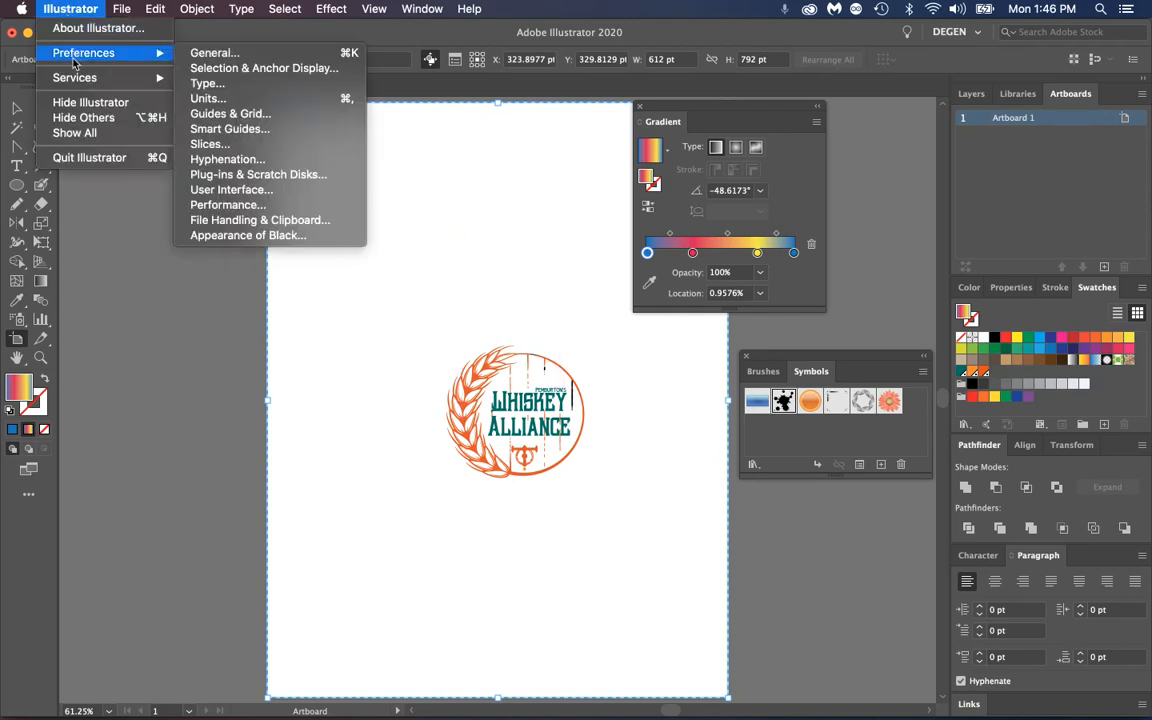
click(222, 100)
click(469, 204)
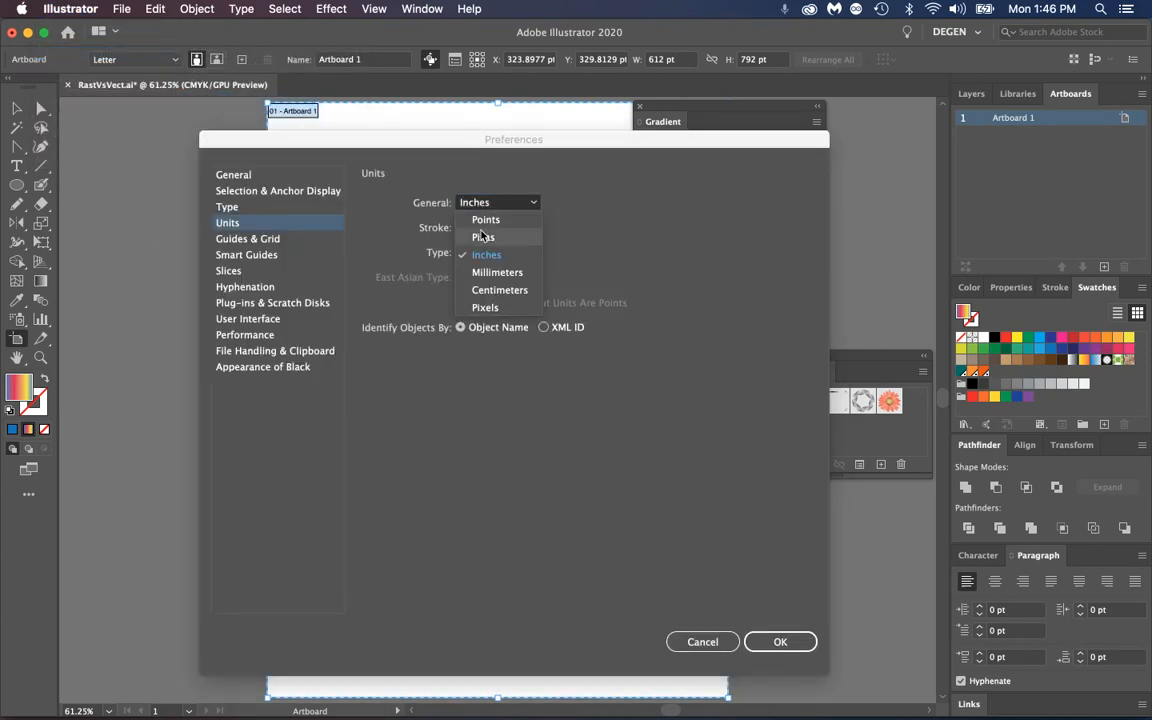
click(472, 253)
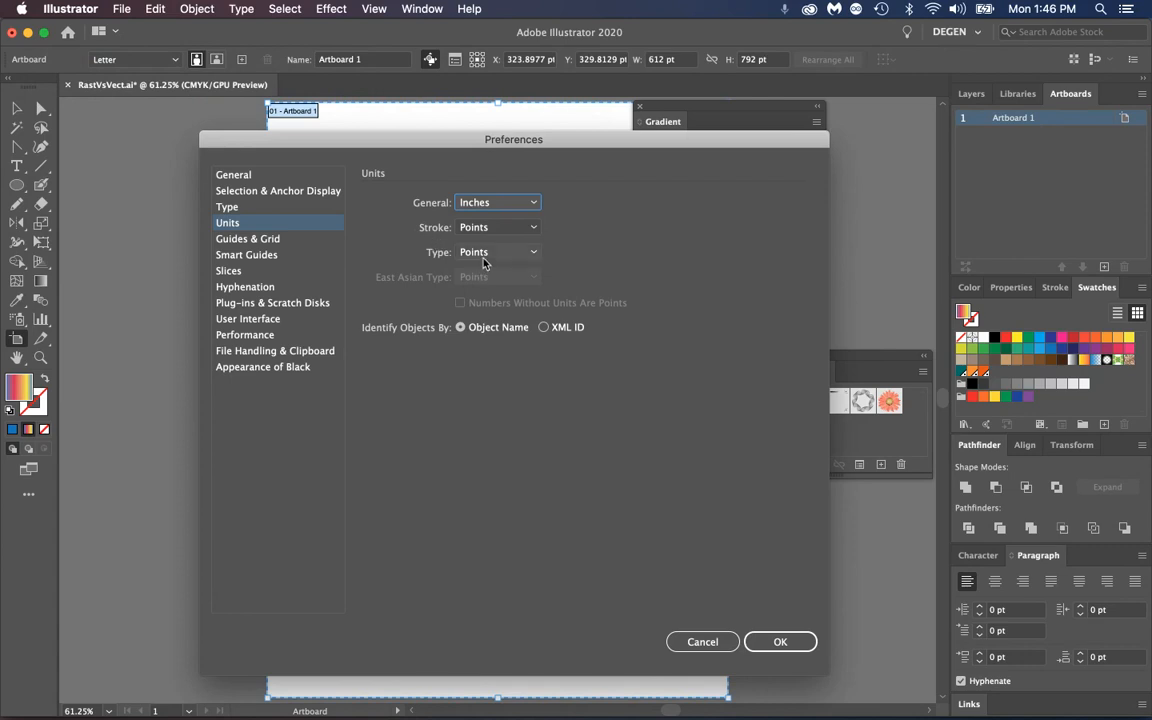
click(780, 642)
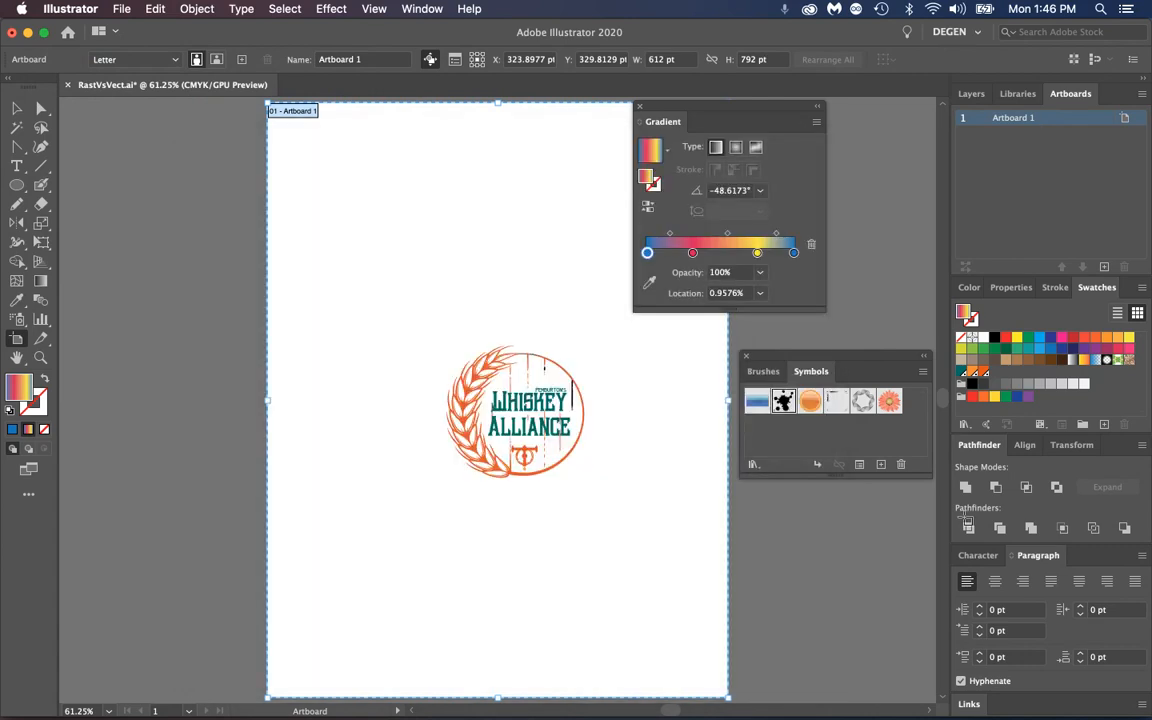
- Bring the layer list back and enlarge the logo with the Selection tool, placing it slightly above the artboard's centre
key(F7)
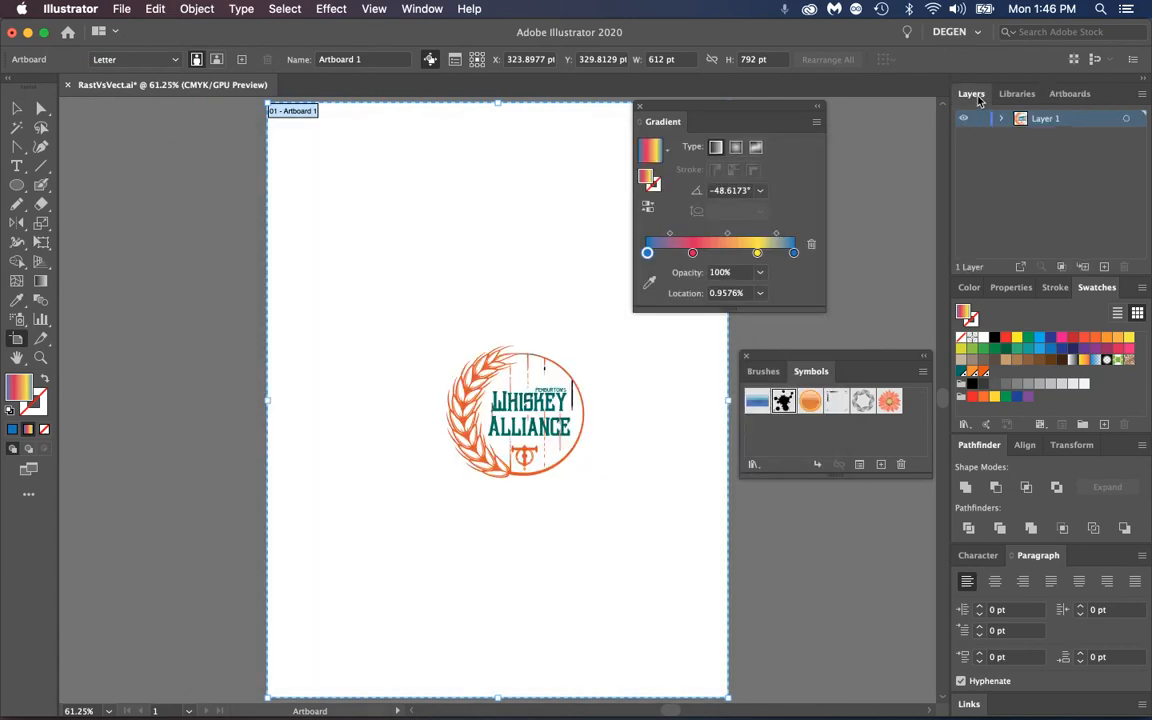
click(16, 108)
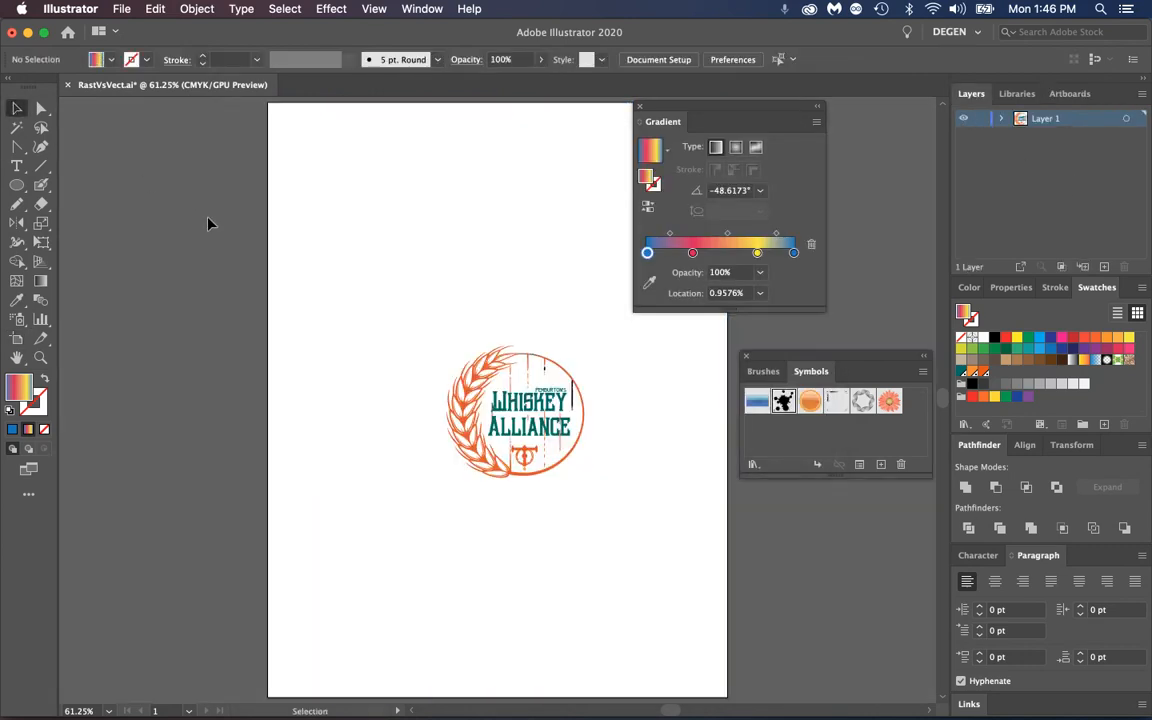
click(476, 407)
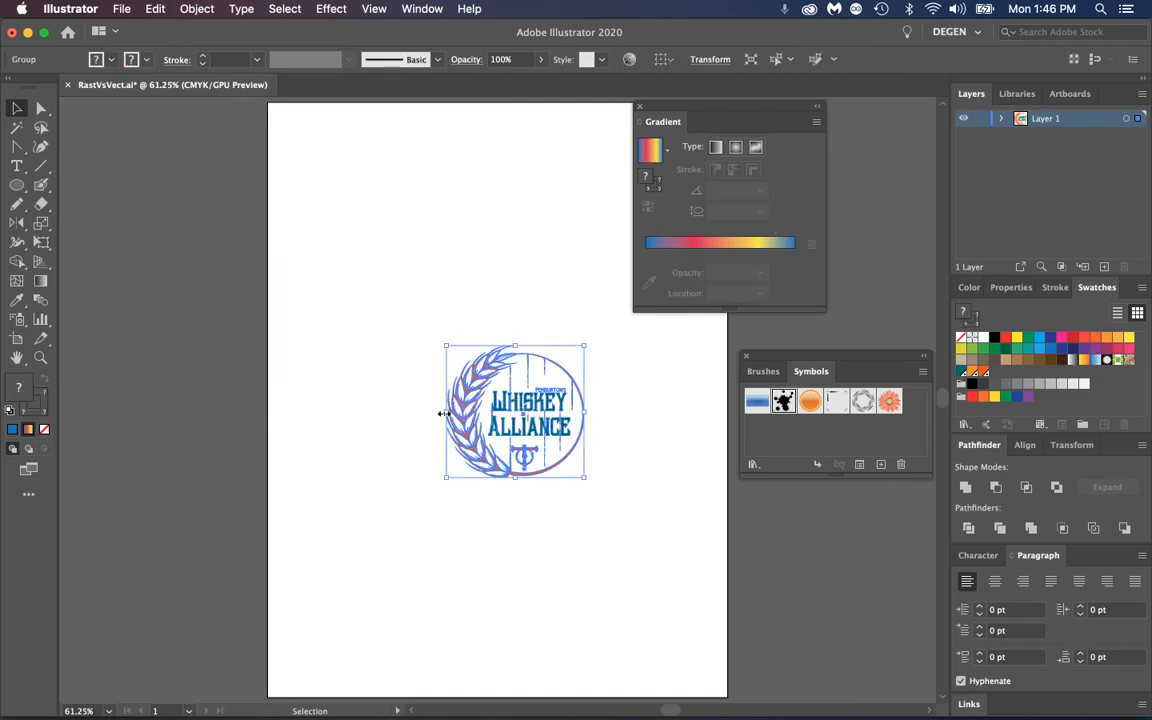
drag(444, 413, 368, 411)
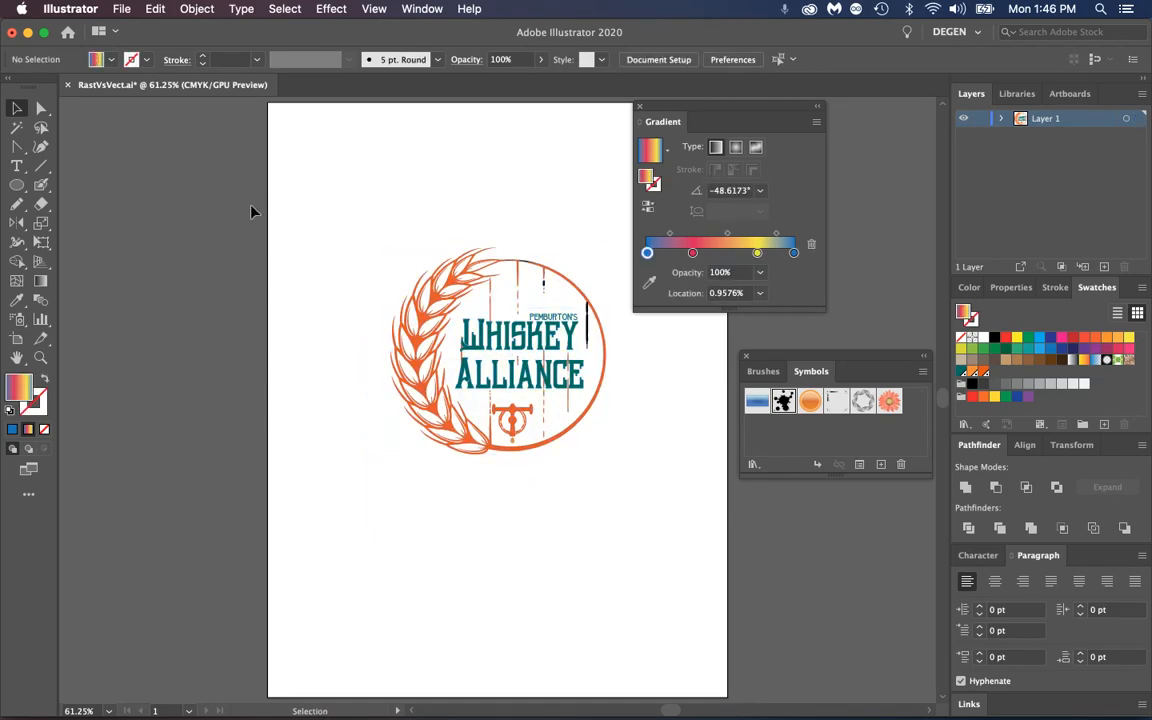
- Pan around the artboard with the Hand tool and close the gradient settings that cover it
click(15, 357)
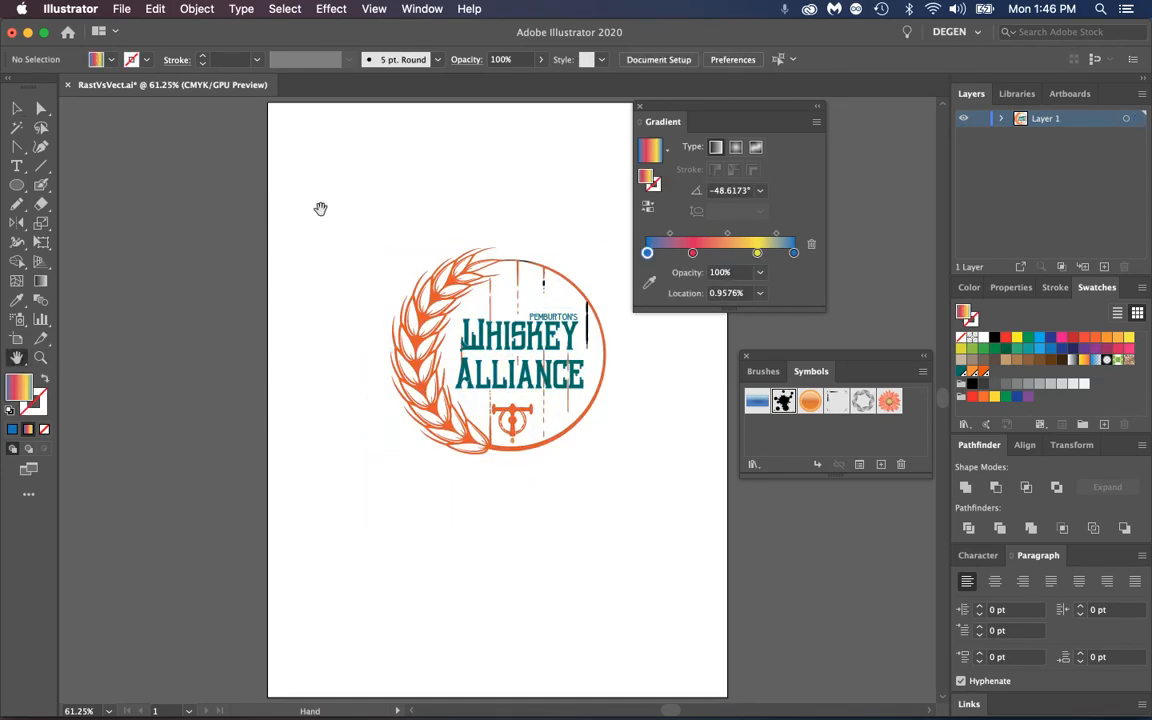
drag(432, 188, 267, 262)
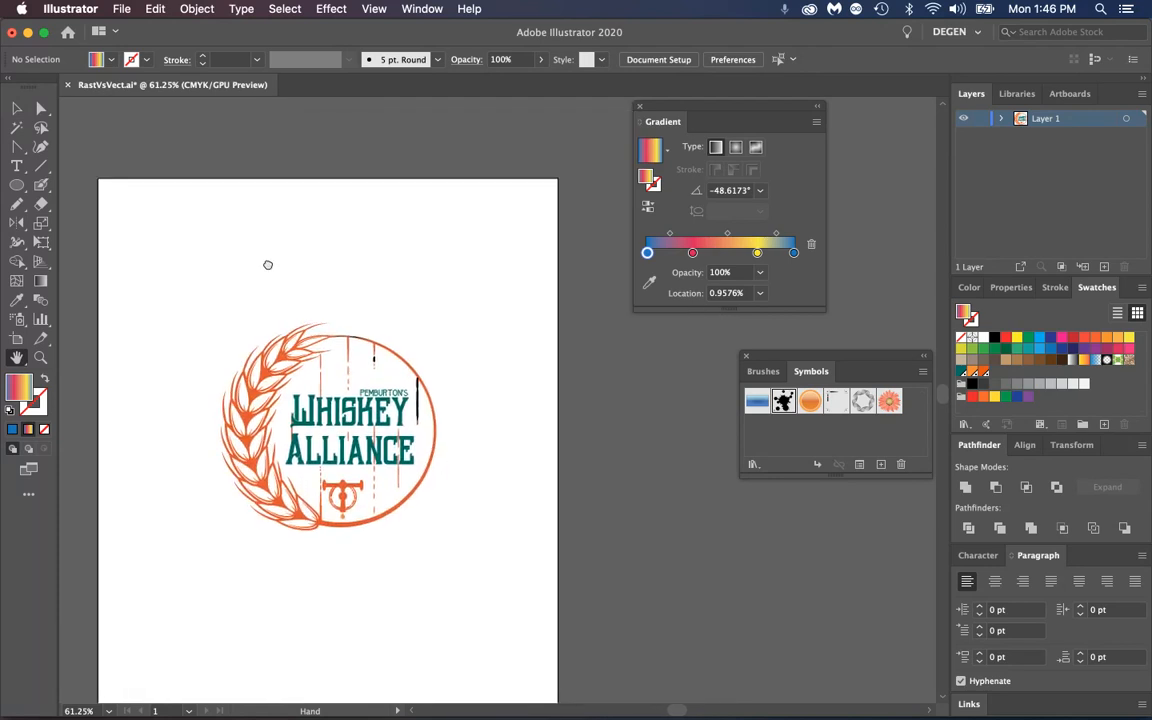
drag(347, 455, 466, 369)
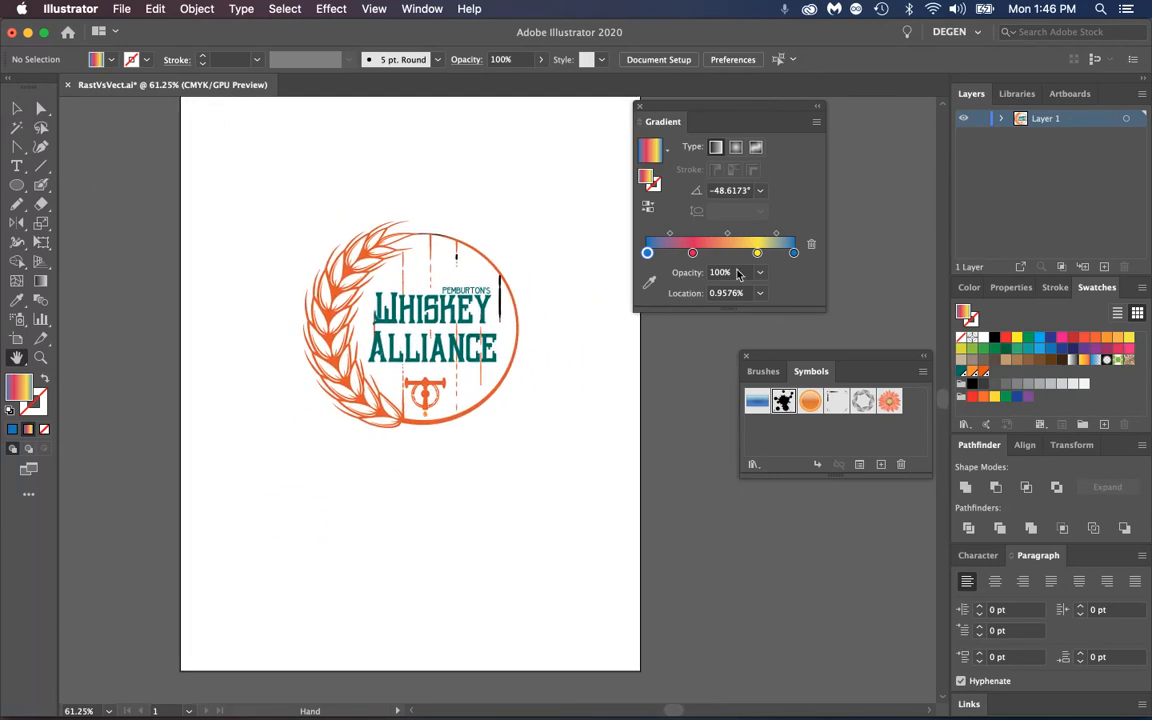
click(638, 106)
drag(394, 152, 456, 176)
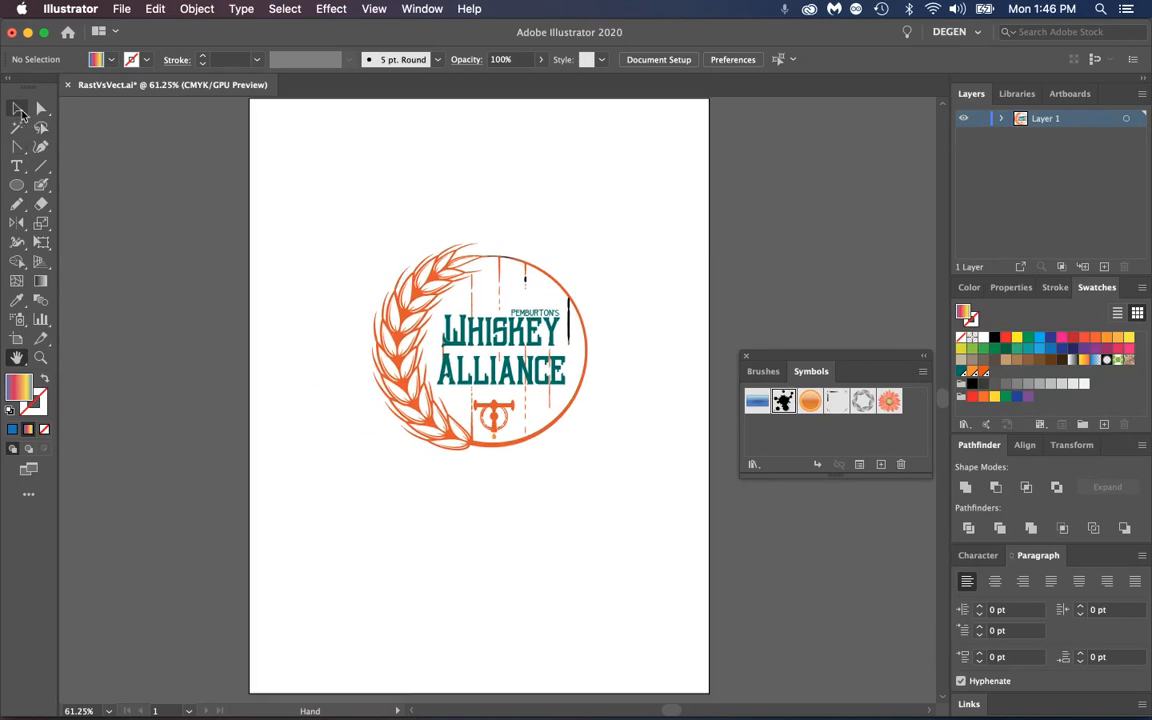
- Select the logo and pan the canvas with the temporary Hand tool while the Selection tool remains active
click(16, 112)
click(422, 252)
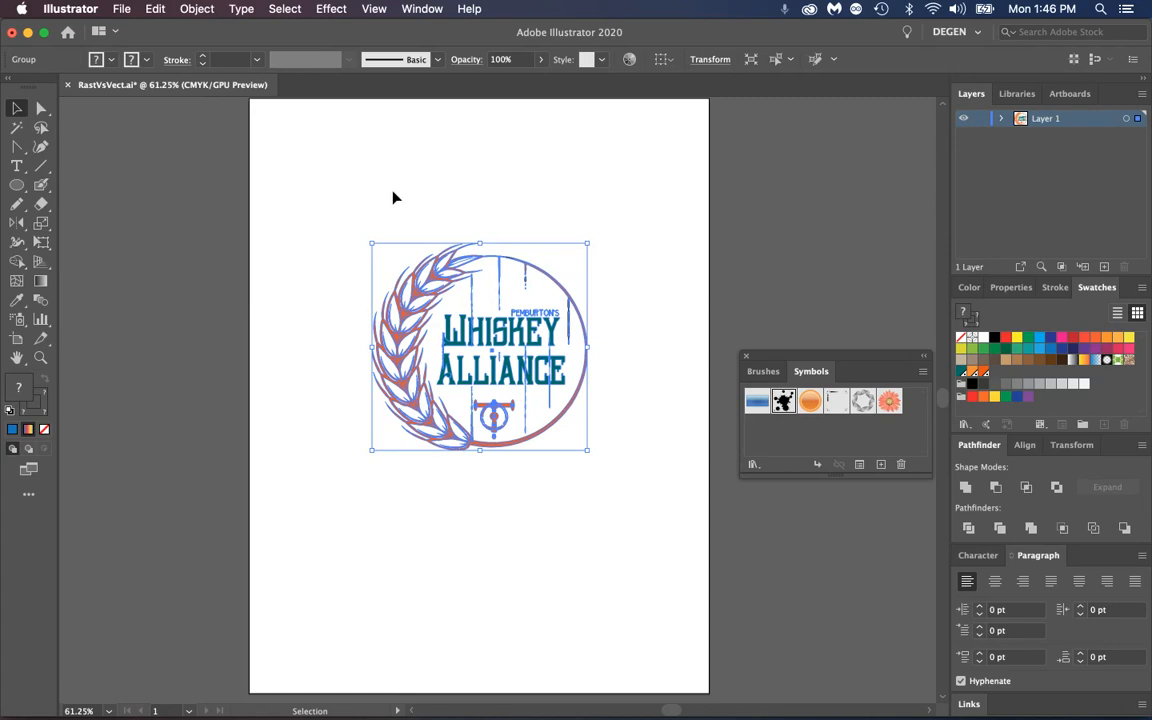
key(space)
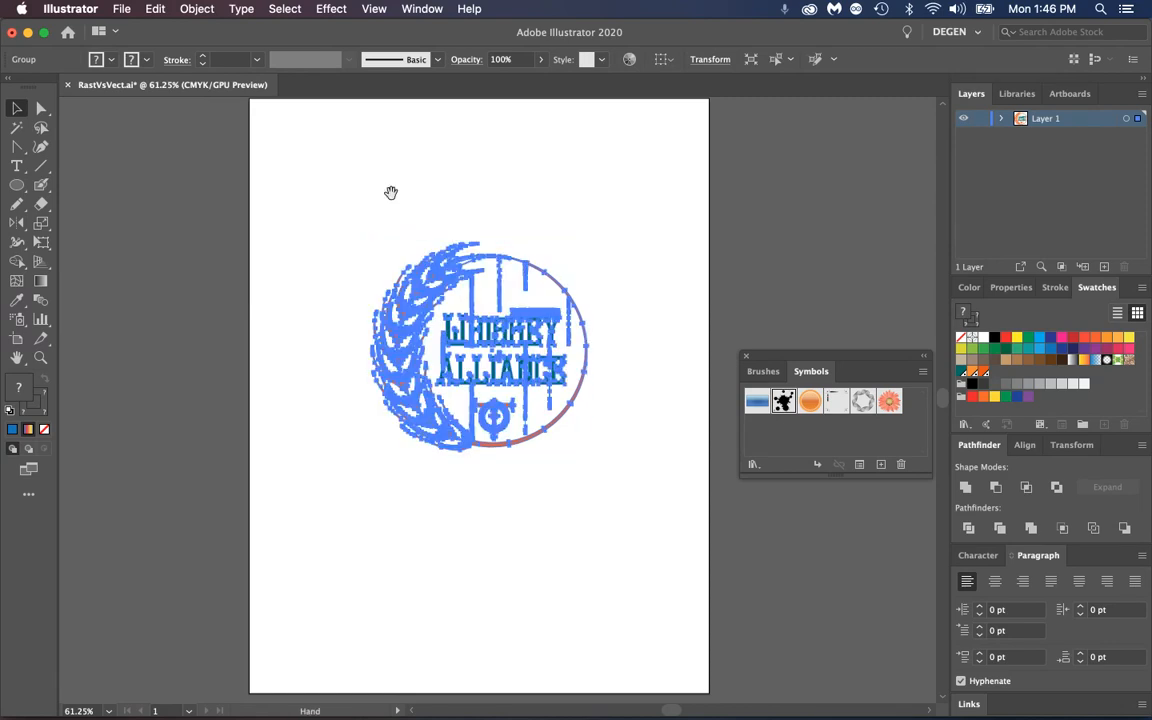
drag(392, 196, 491, 335)
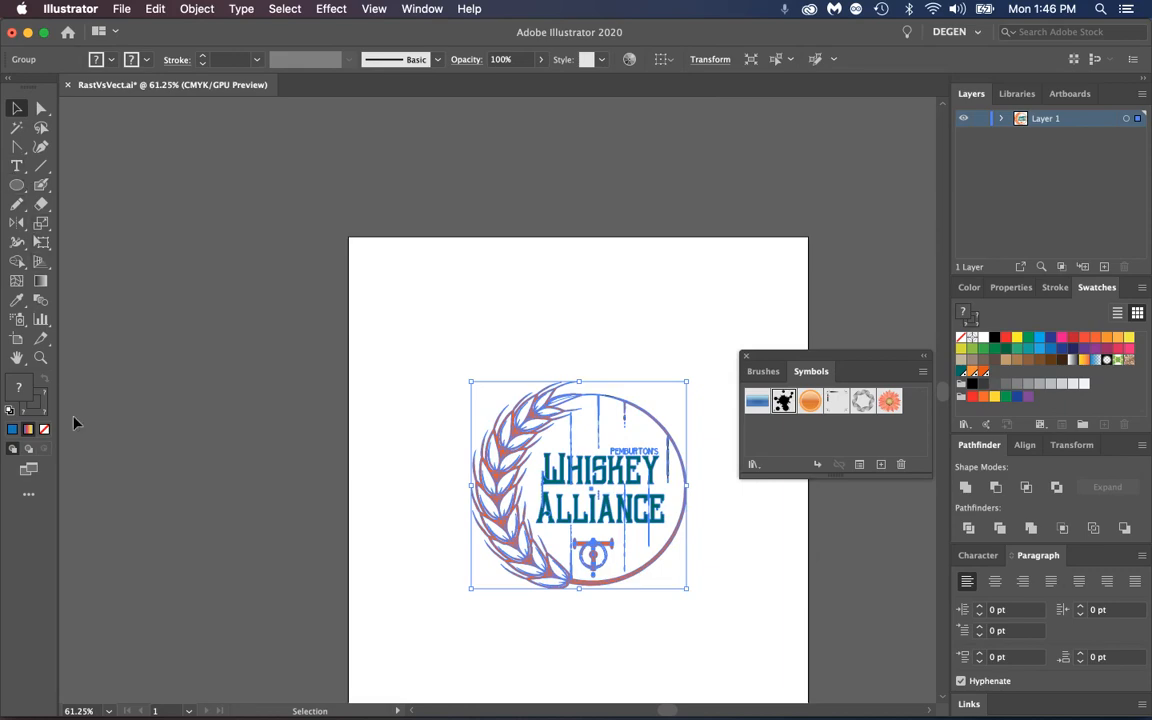
- Zoom in on the logo to about 168% and pan across its wheat, lettering and tap details
click(41, 356)
drag(571, 515, 783, 437)
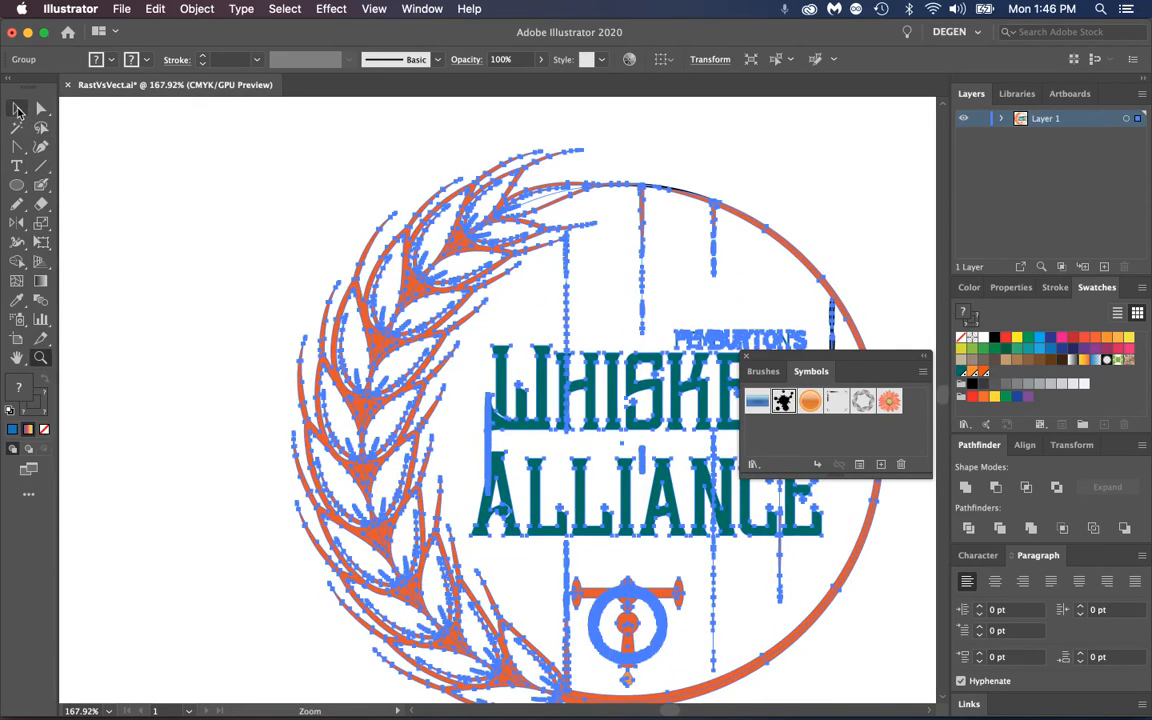
click(18, 111)
click(316, 175)
click(604, 226)
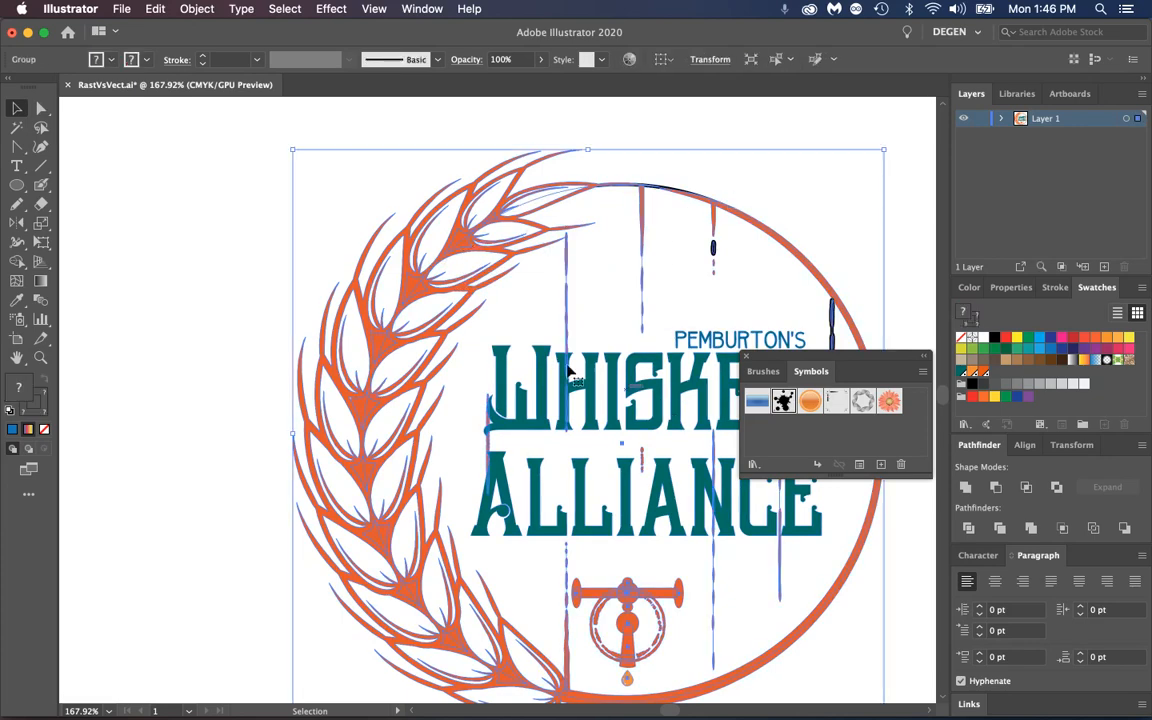
key(space)
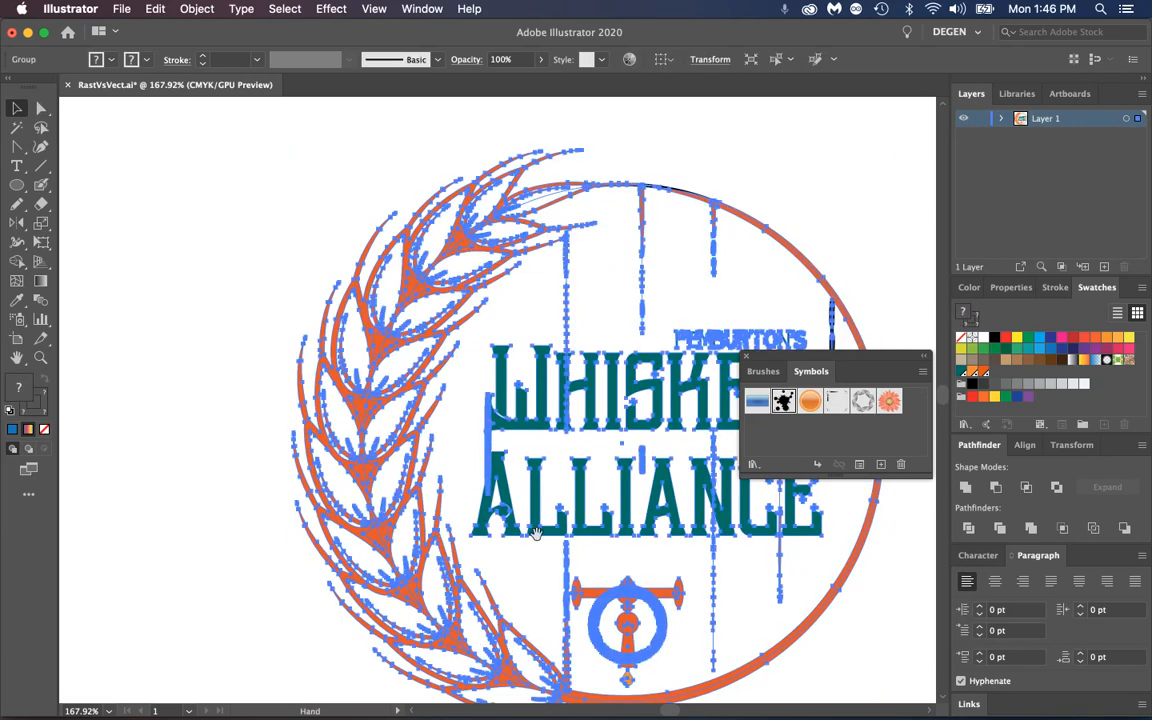
key(space)
drag(686, 586, 351, 440)
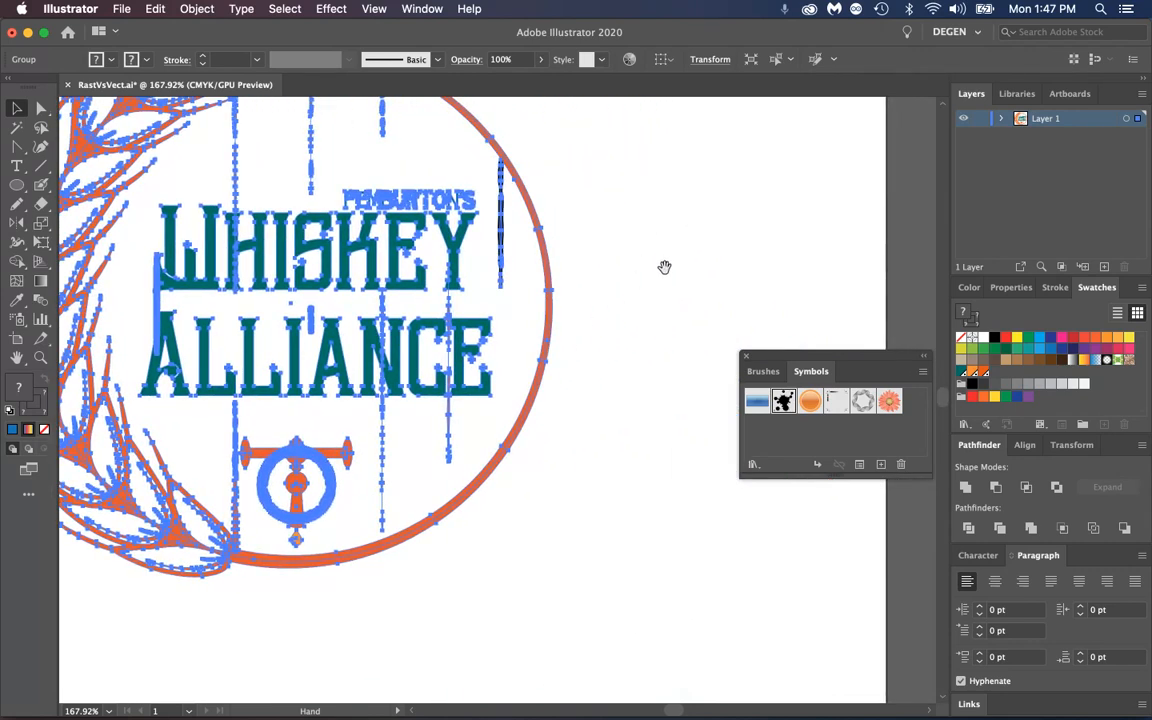
drag(371, 192, 566, 305)
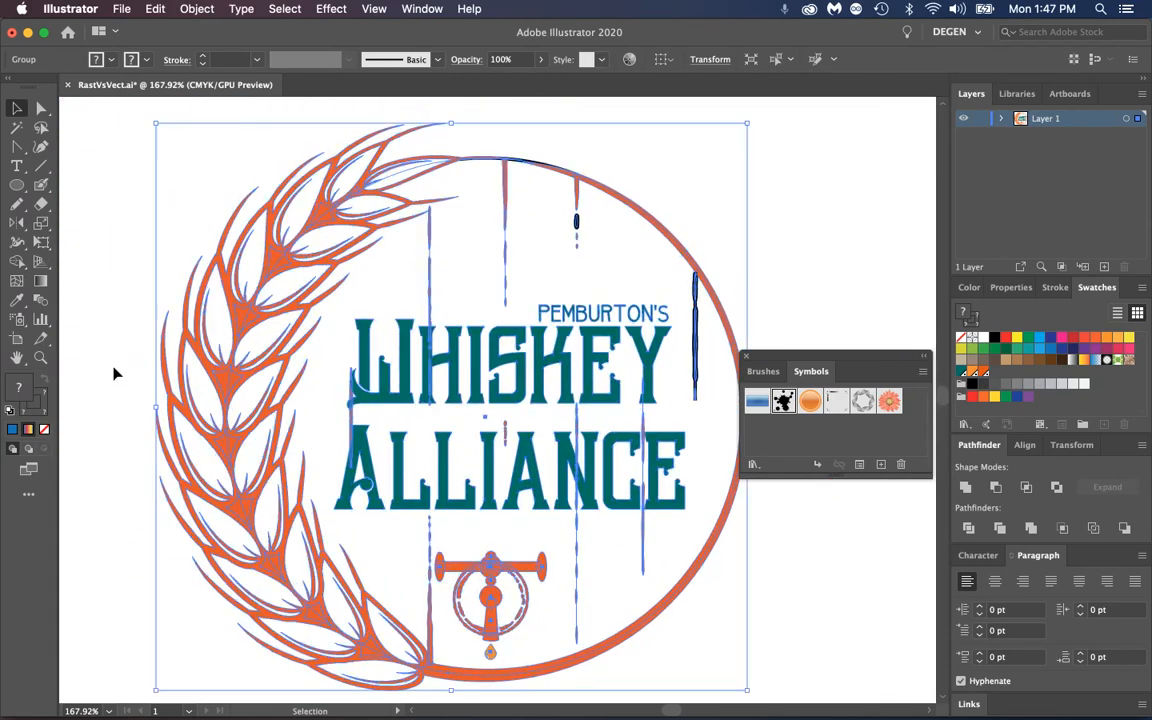
- Compare the 100% view with fitting all artwork and fitting the artboard in the window, ending at actual size
double_click(40, 360)
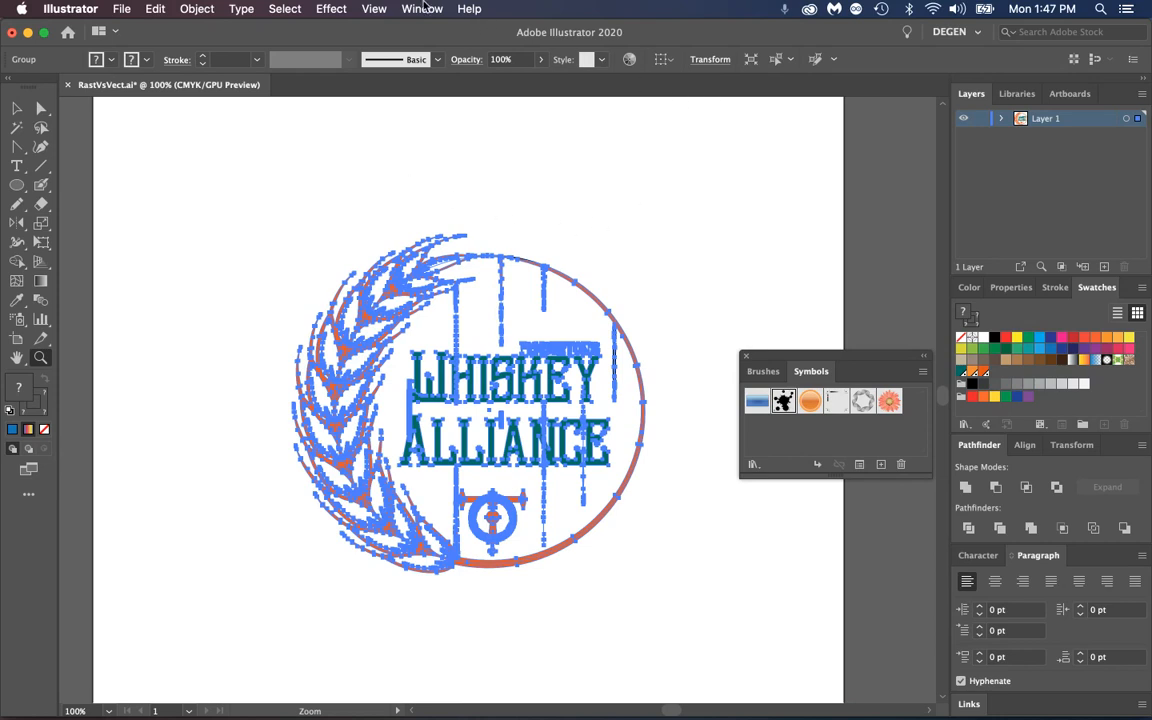
click(378, 10)
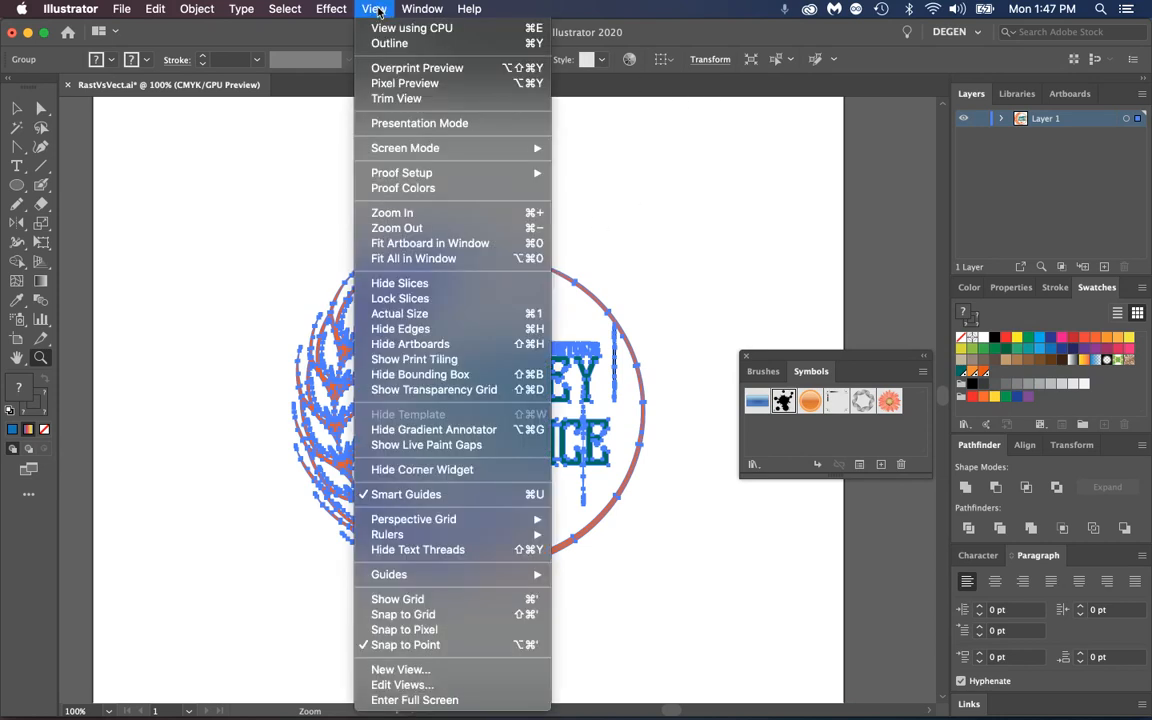
click(463, 260)
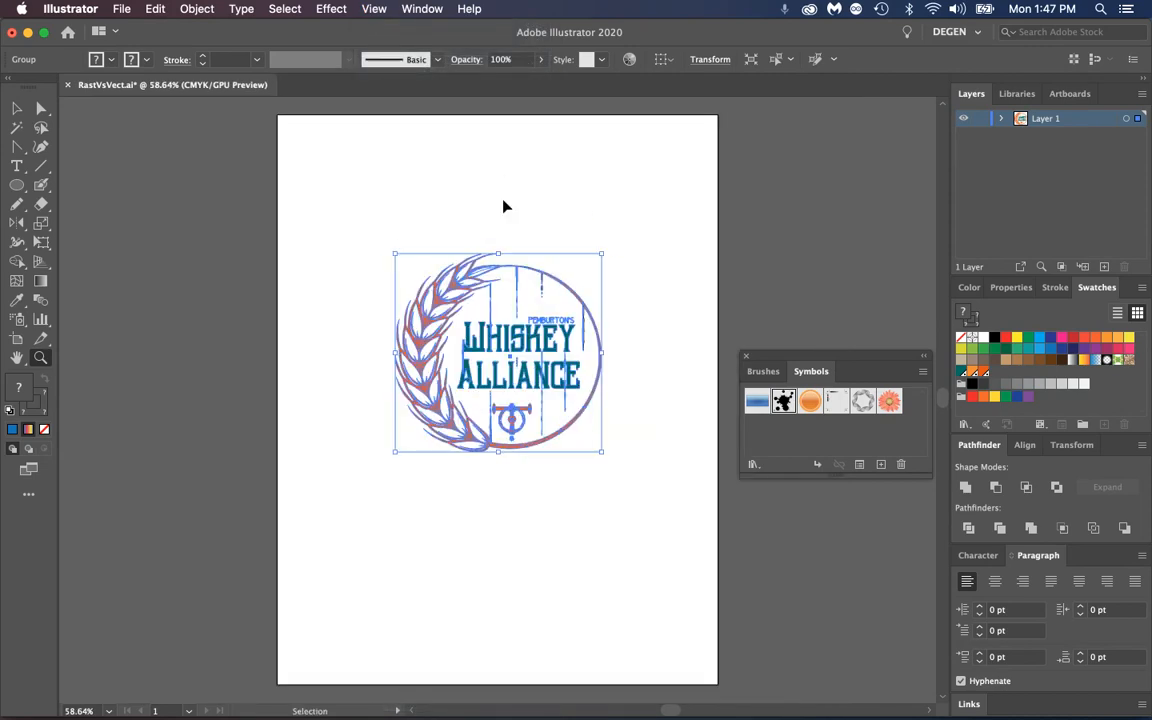
key(super+0)
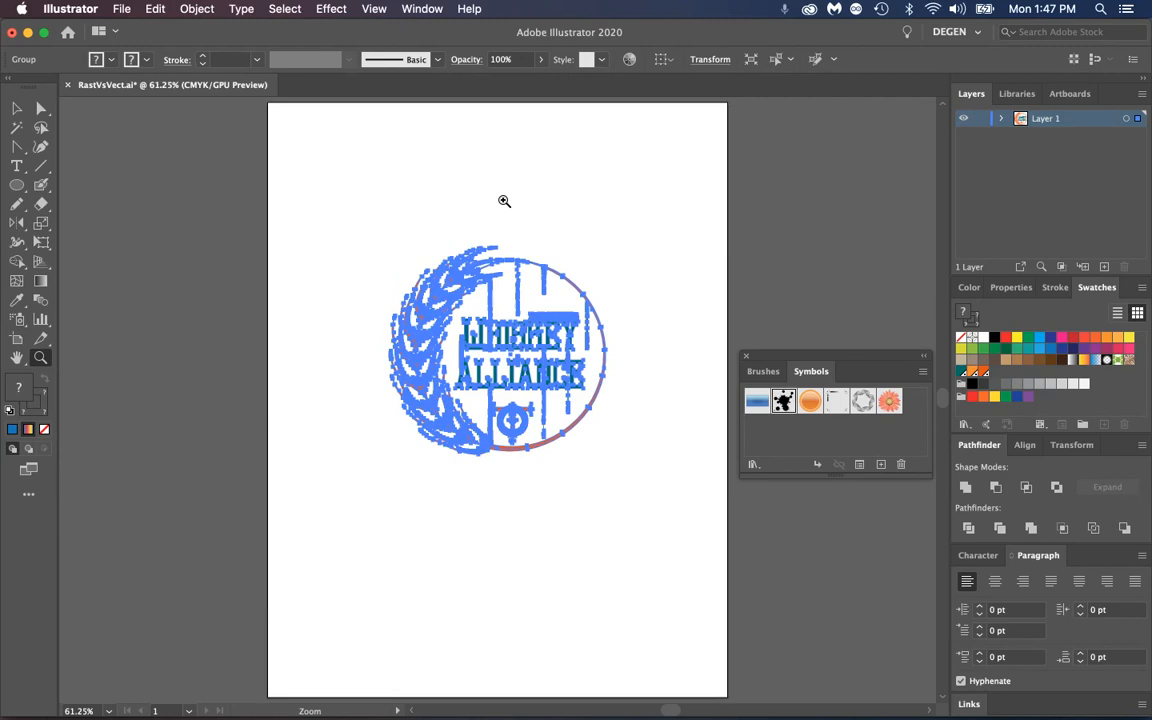
key(super+1)
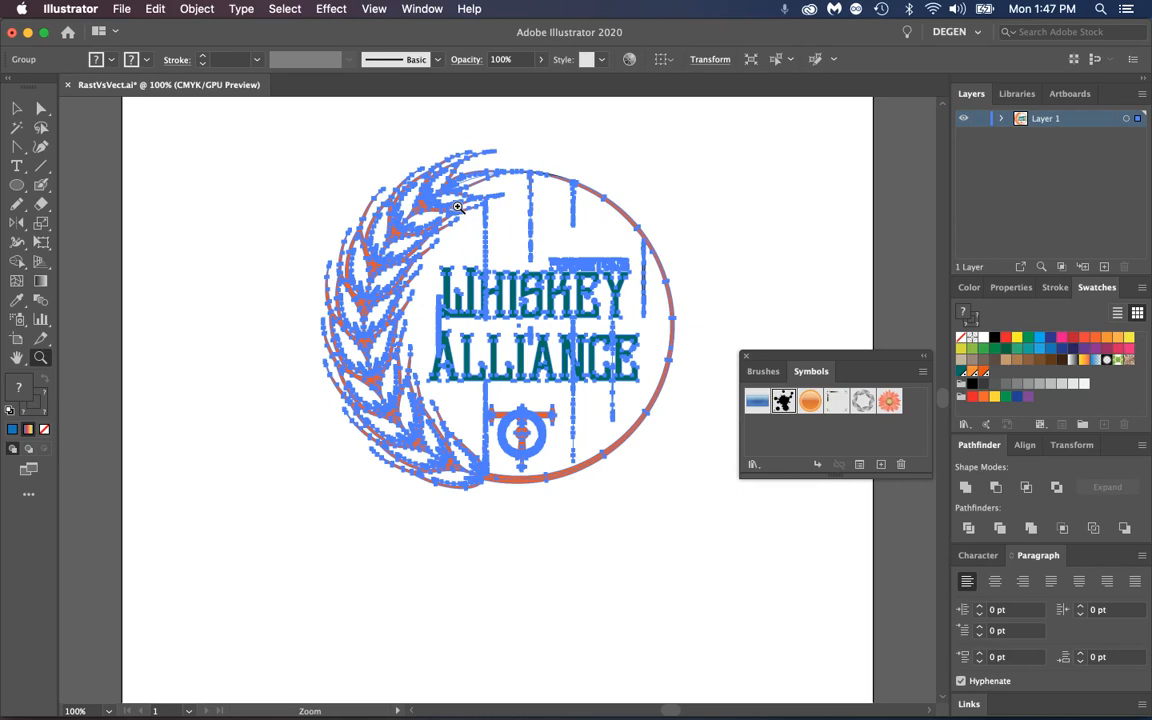
- Fit the artboard in the window, then zoom in and out in steps around the logo to compare magnifications
key(super+0)
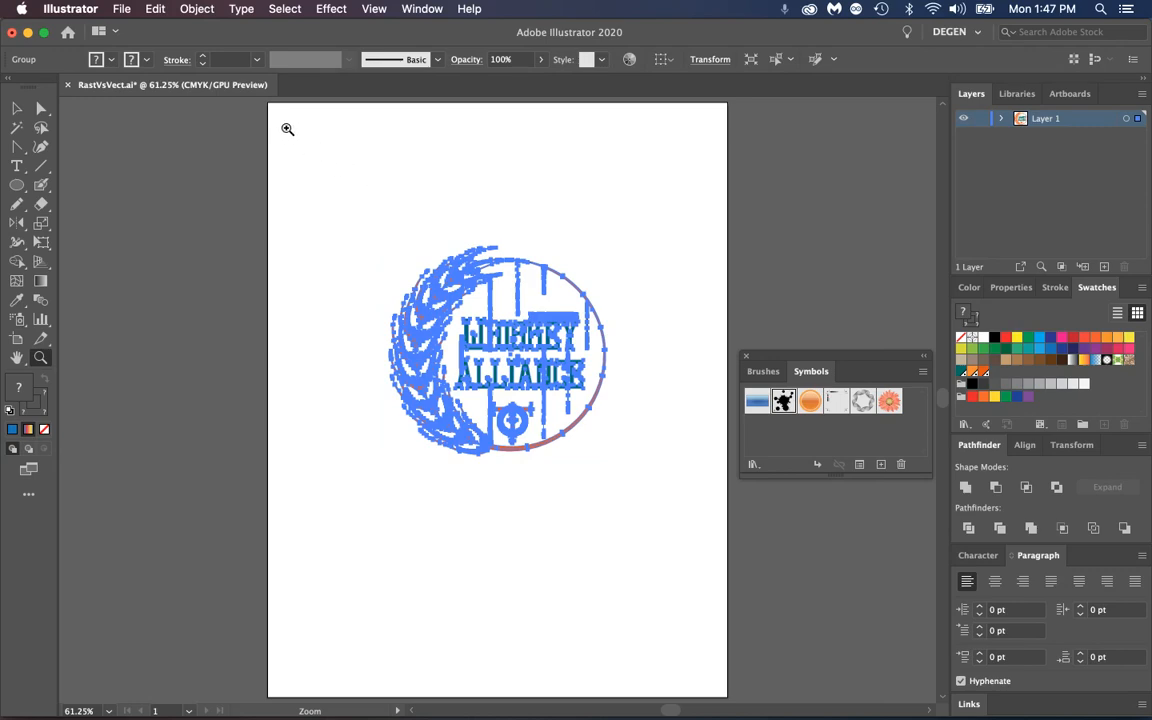
drag(287, 129, 474, 330)
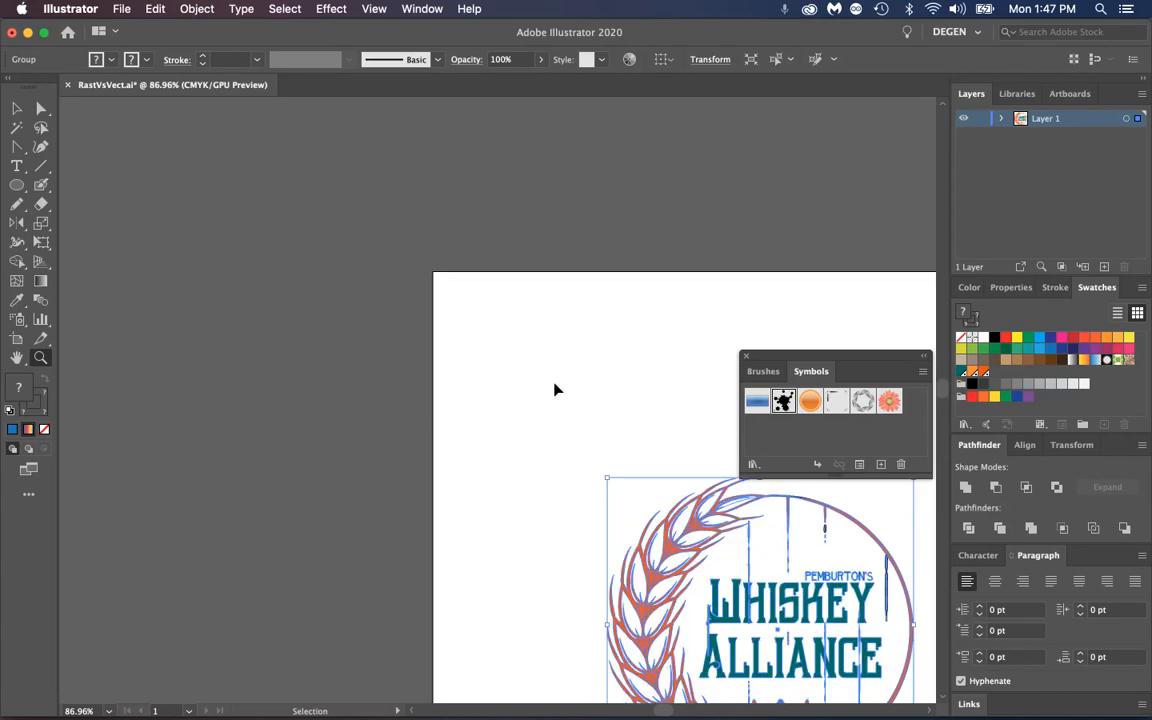
key(super+=)
key(super+=)
key(super+minus)
key(super+minus)
key(super+minus)
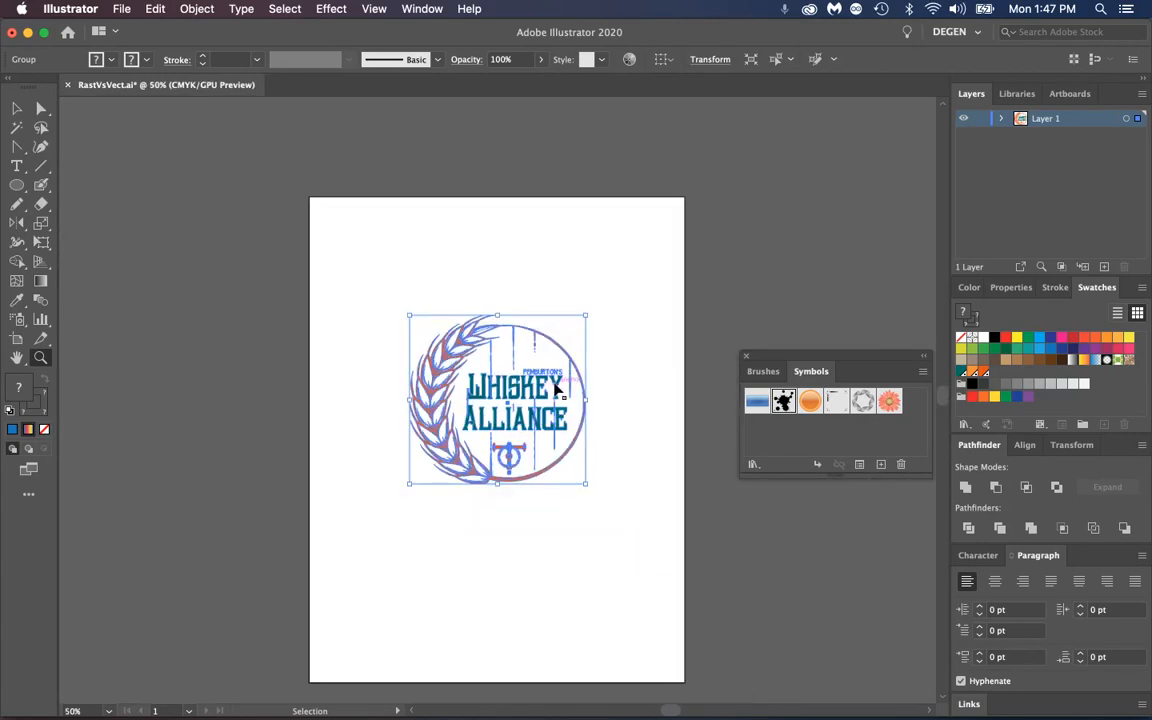
key(super+=)
key(super+=)
key(super+=)
key(super+minus)
key(super+minus)
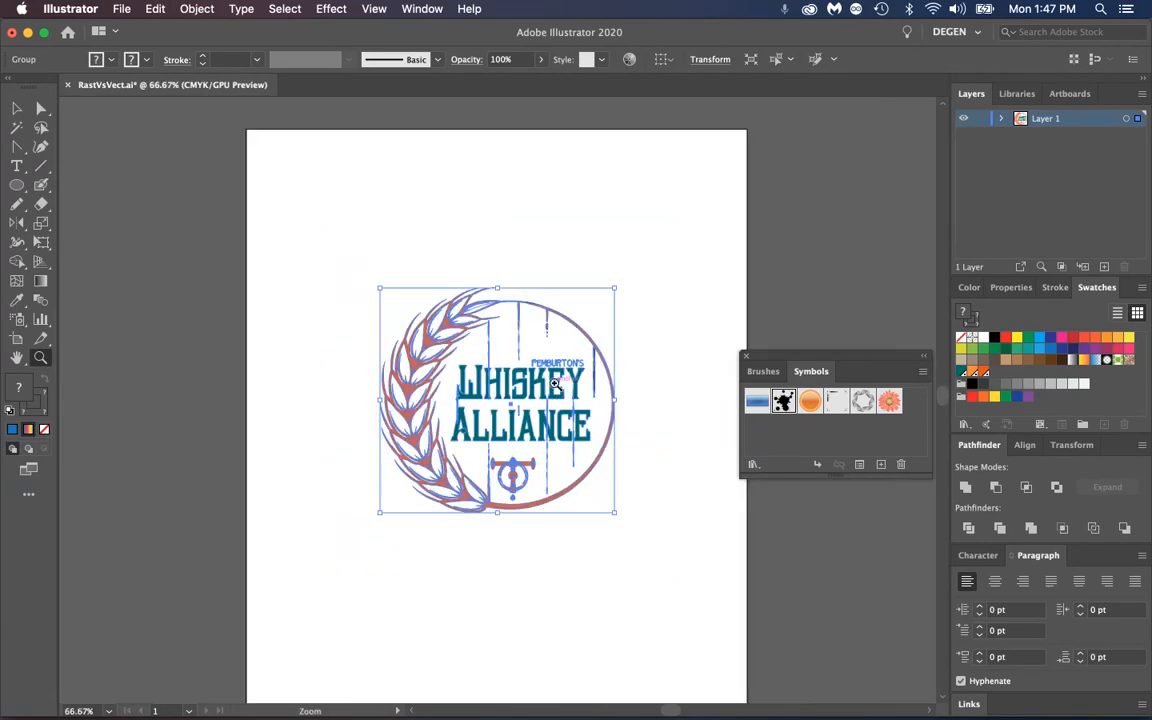
- Show the artwork at actual size, return to the fitted artboard view and deselect the logo
double_click(40, 358)
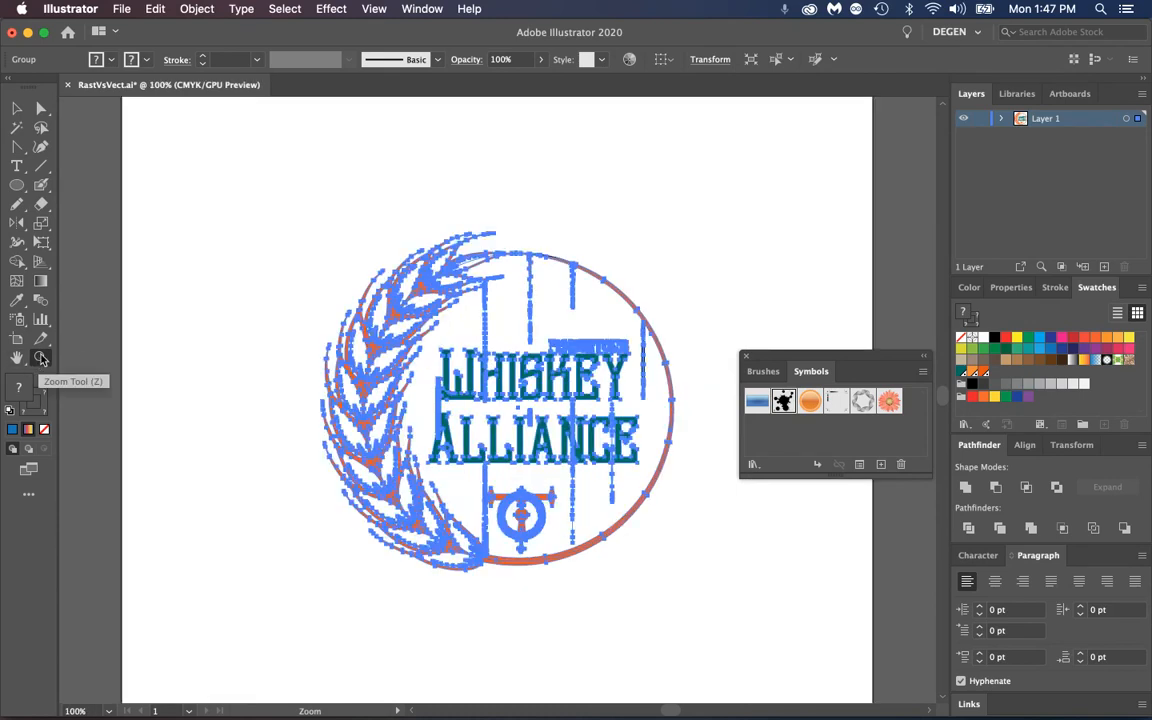
key(super+0)
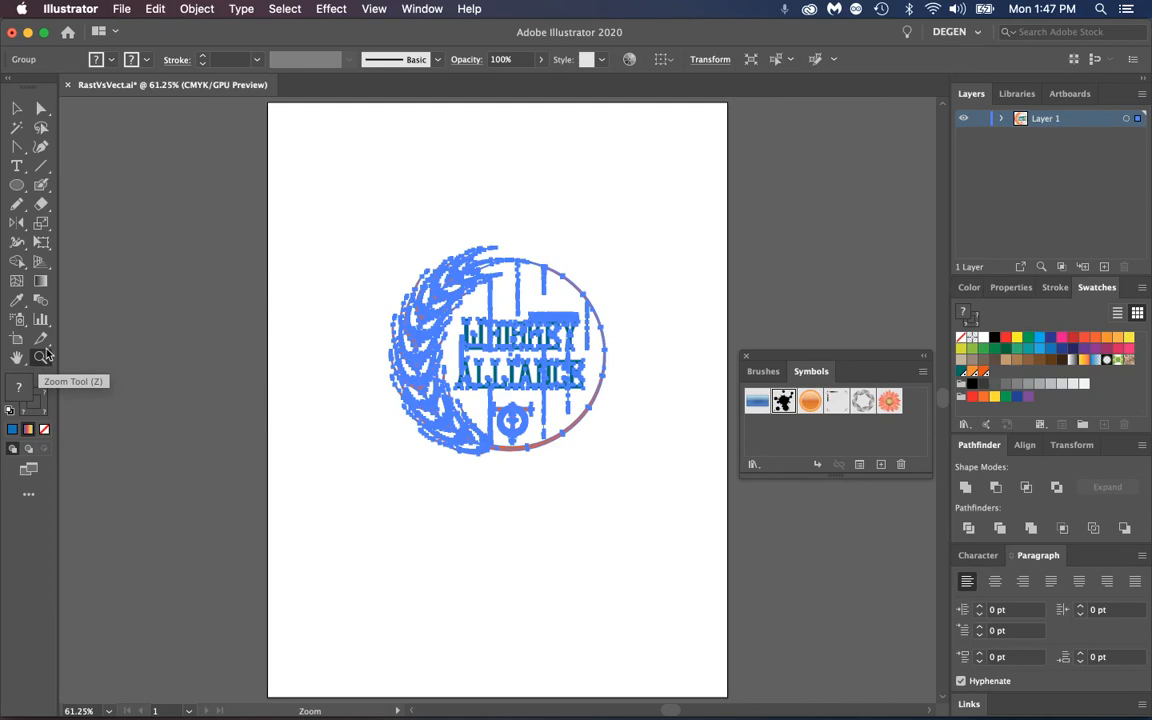
click(17, 108)
click(269, 175)
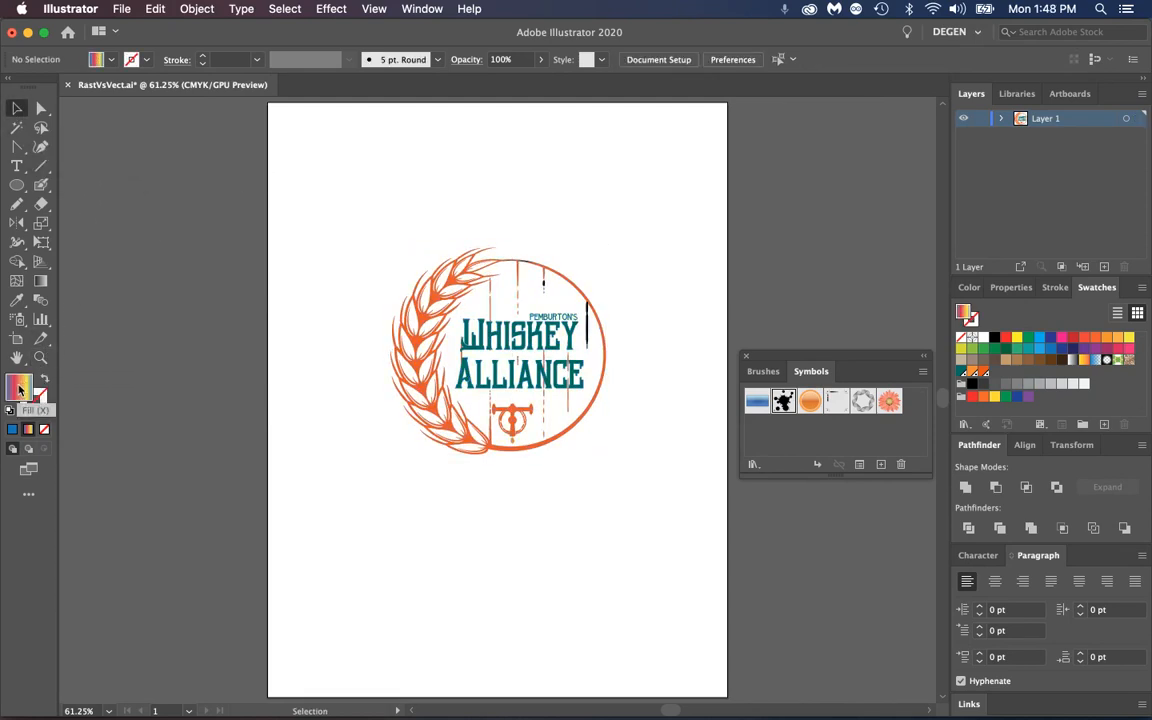
- Set the fill to solid blue and the stroke to black, and try swapping the two colours back and forth
click(12, 430)
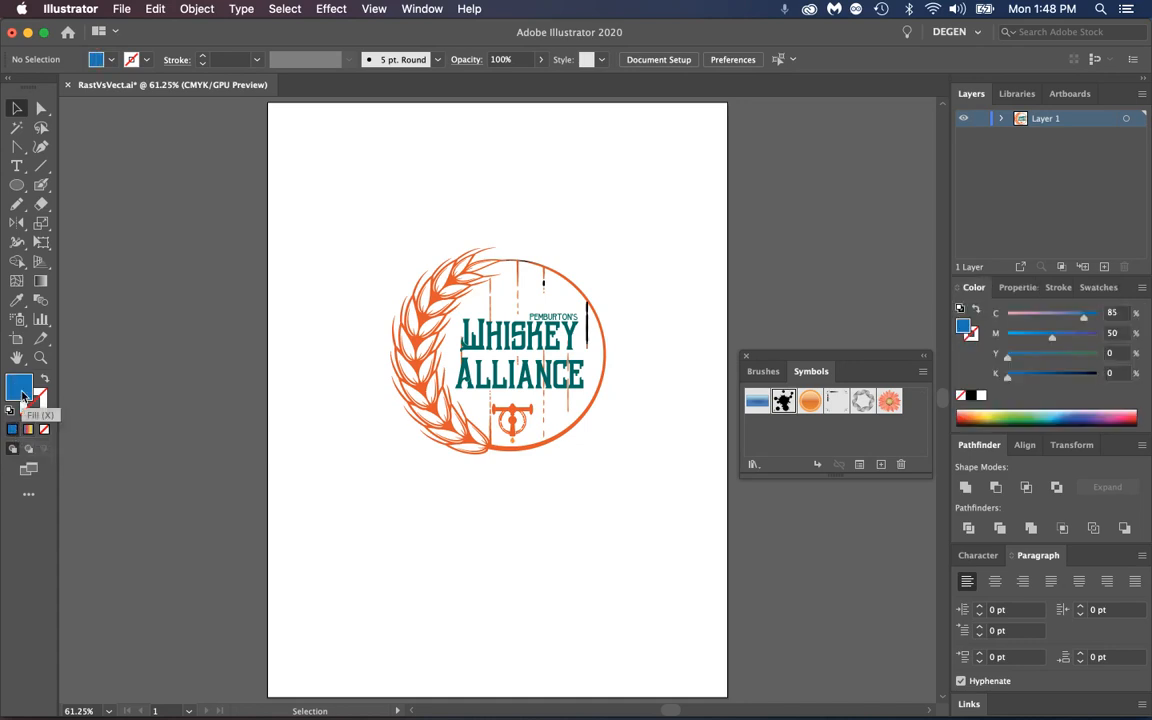
click(15, 432)
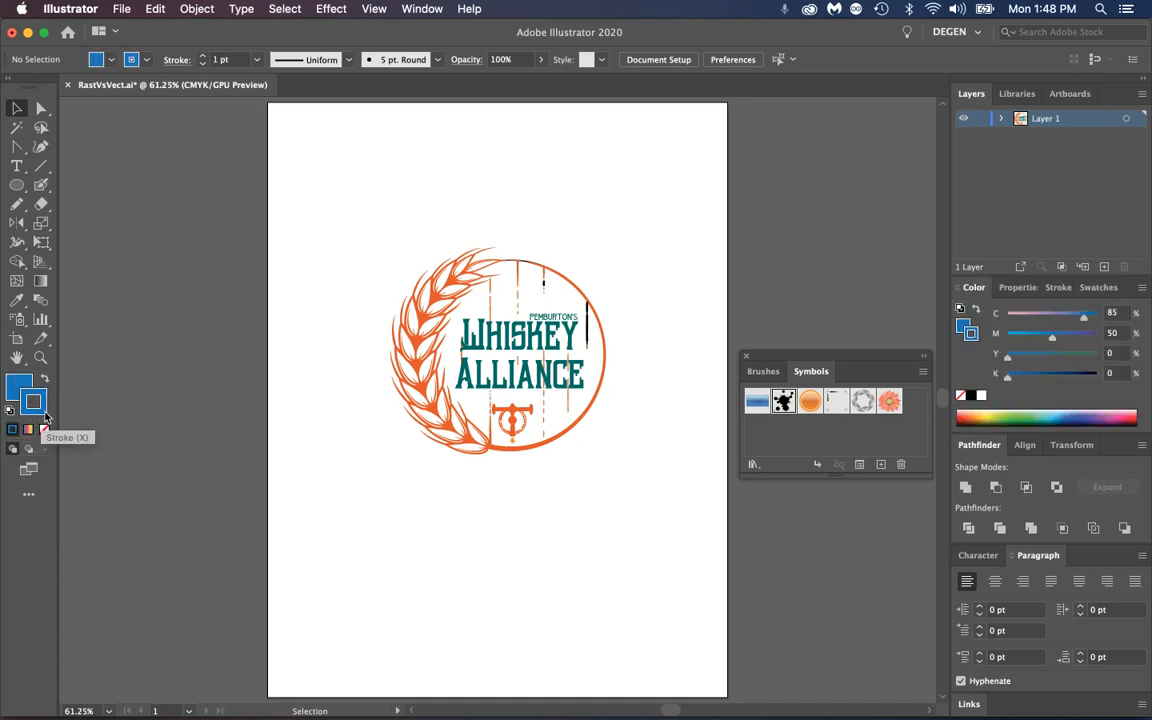
click(971, 396)
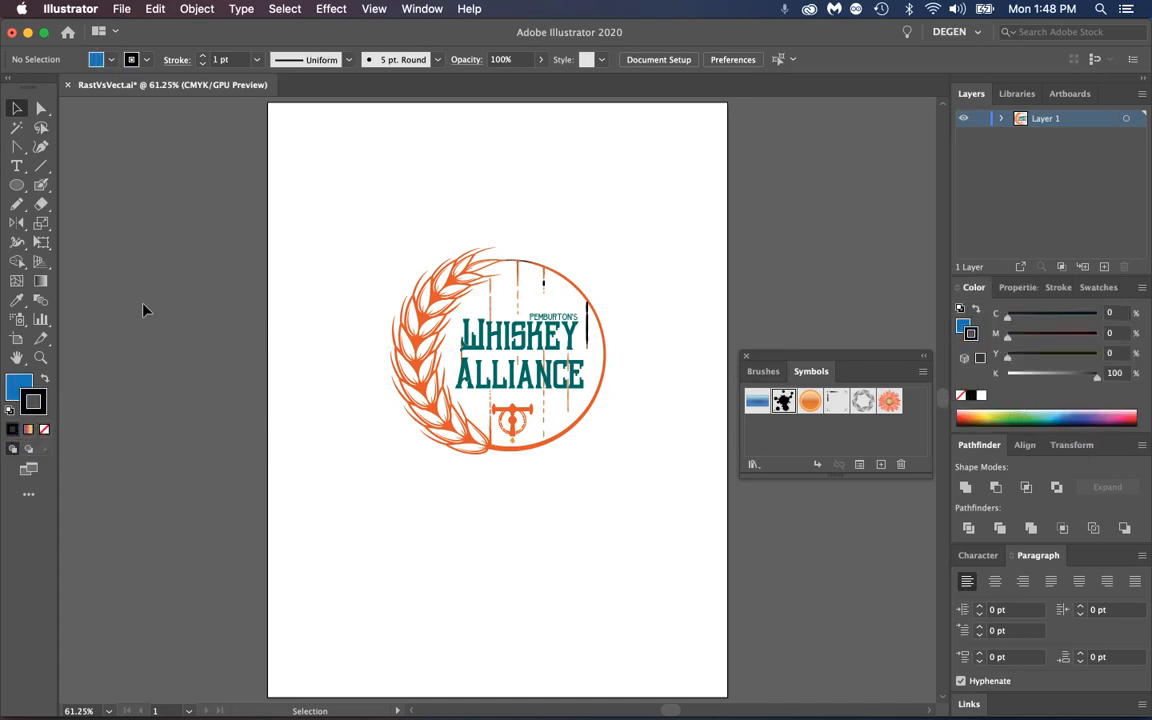
click(46, 381)
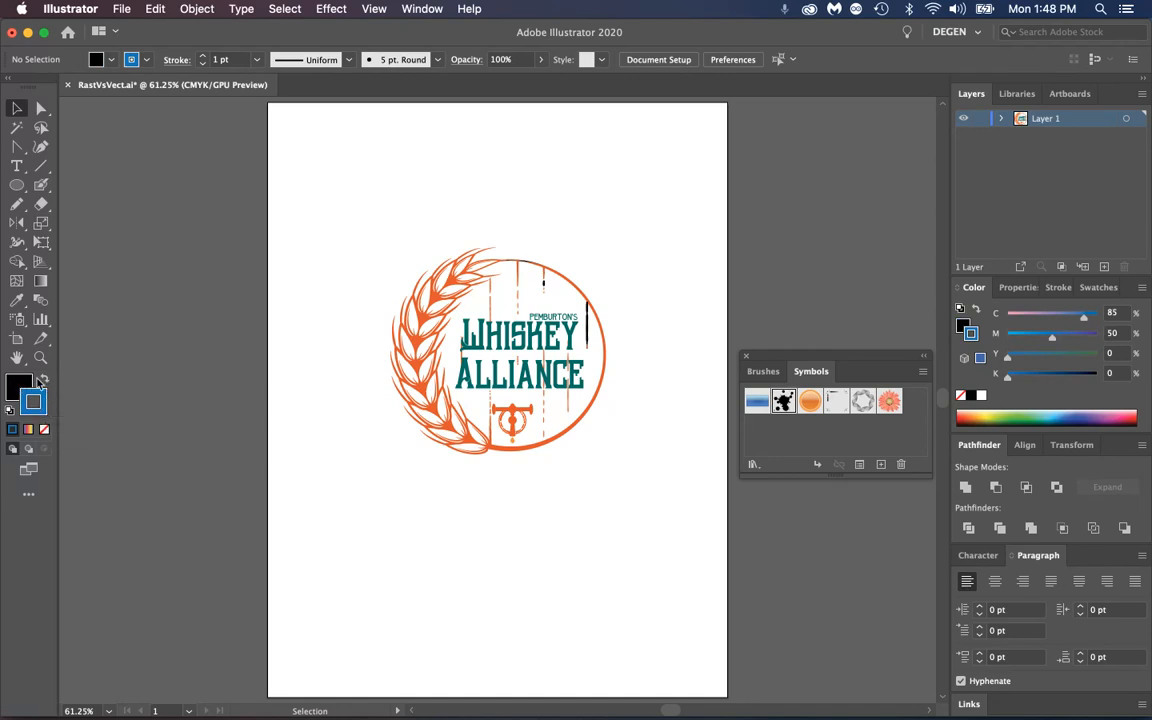
click(46, 381)
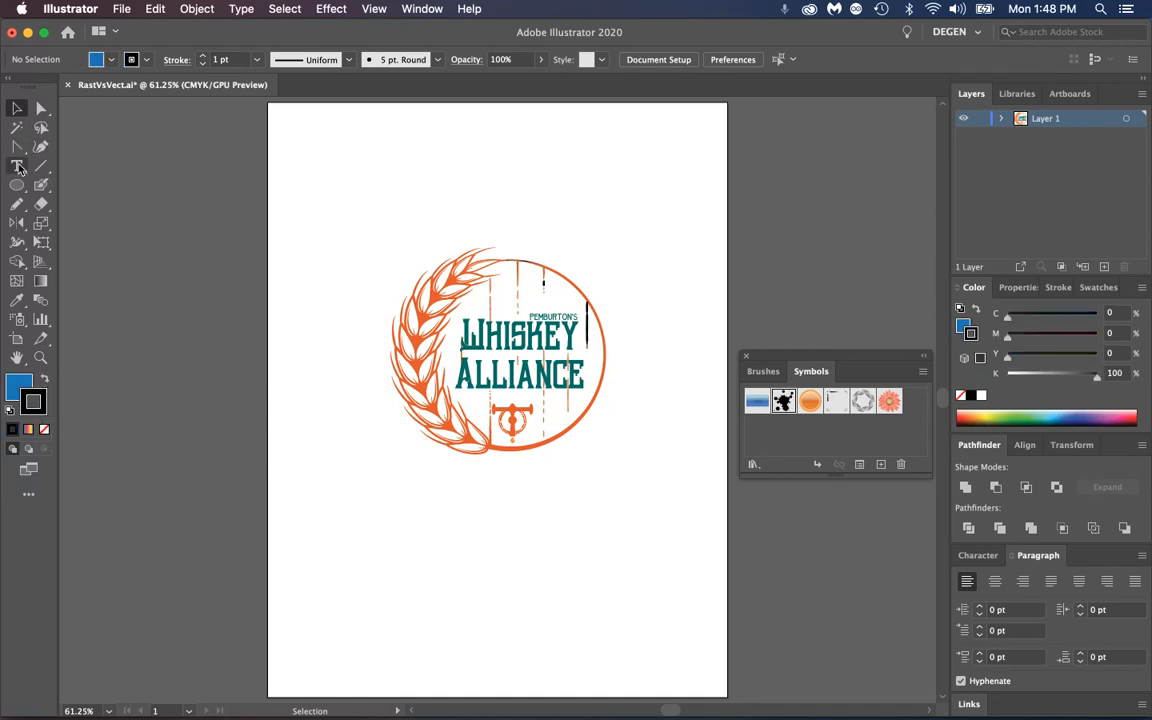
- Draw a closed six-point shape about 290 by 173 pt below the logo with the Pen tool and move it slightly up and left
drag(19, 153, 60, 147)
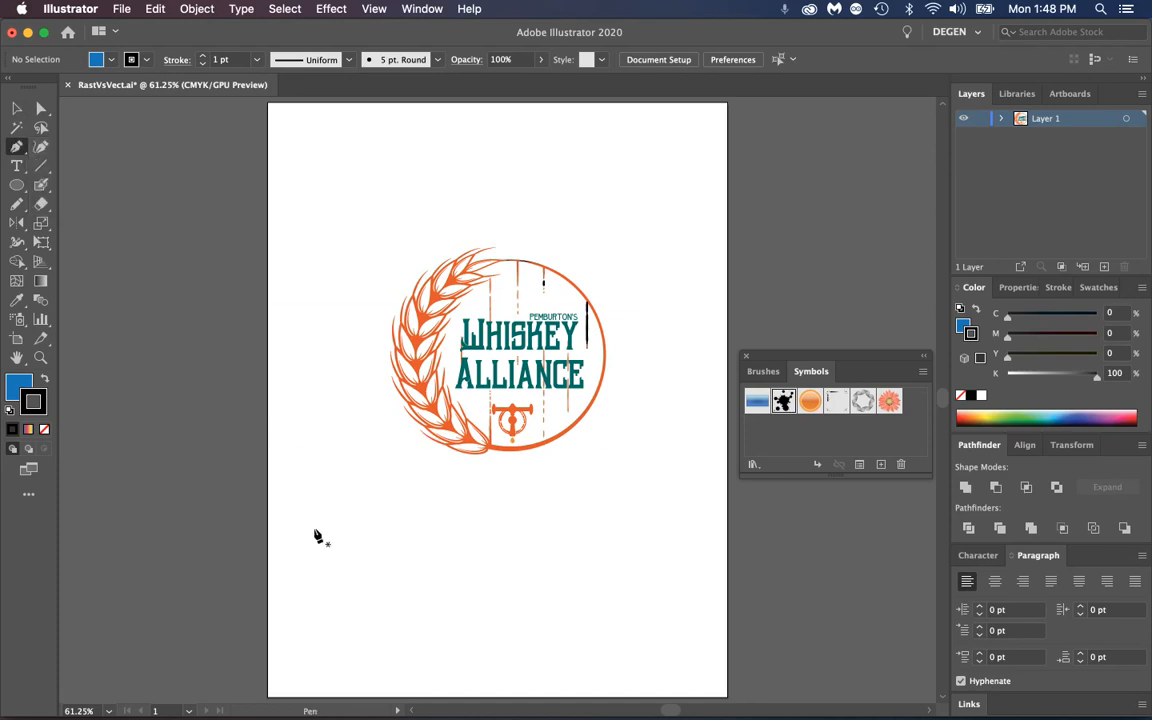
click(355, 578)
click(345, 514)
click(458, 497)
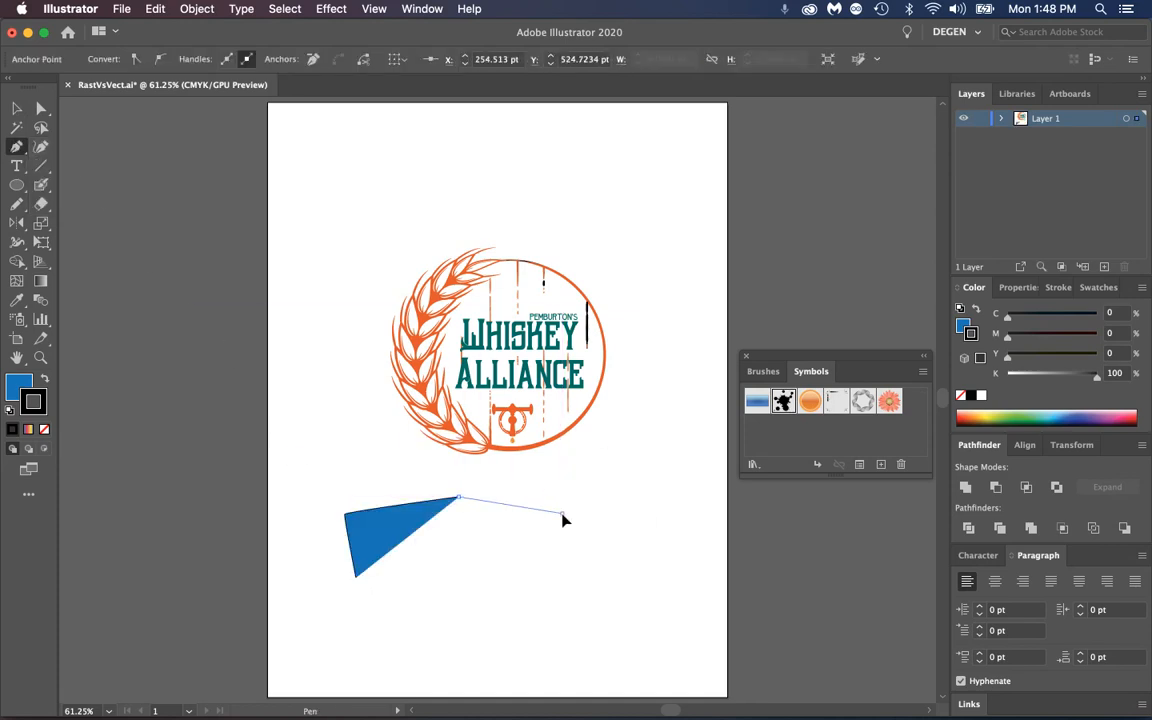
click(562, 514)
click(484, 627)
click(425, 528)
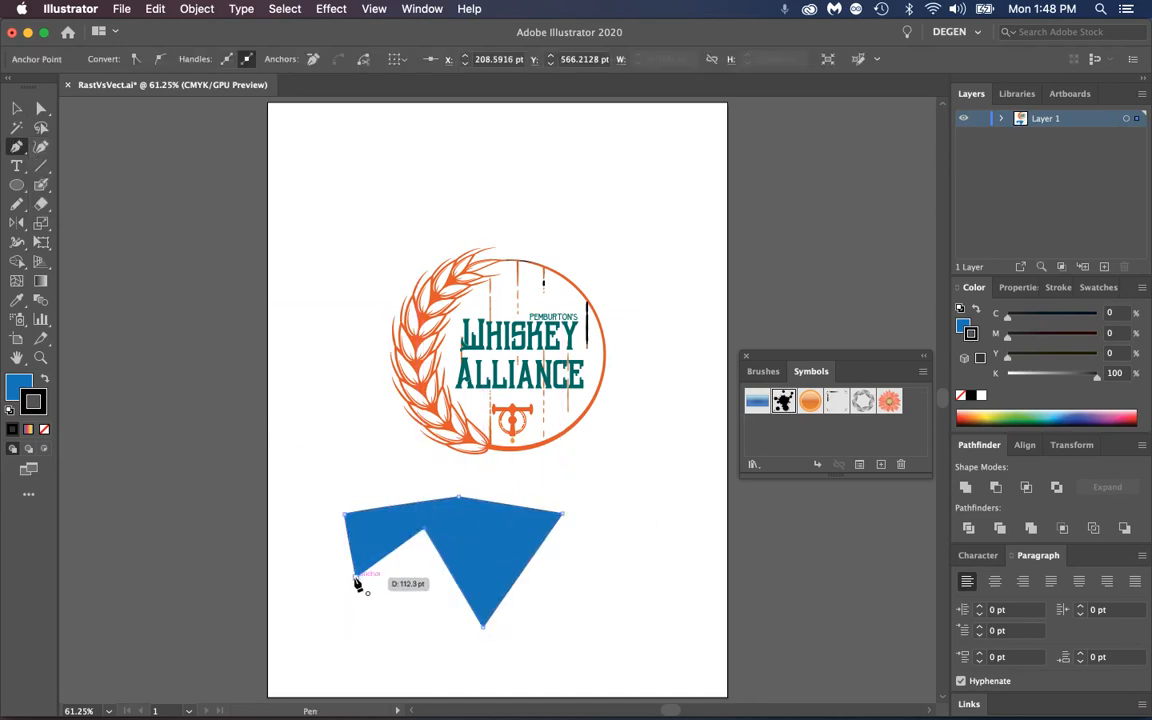
click(355, 579)
key(v)
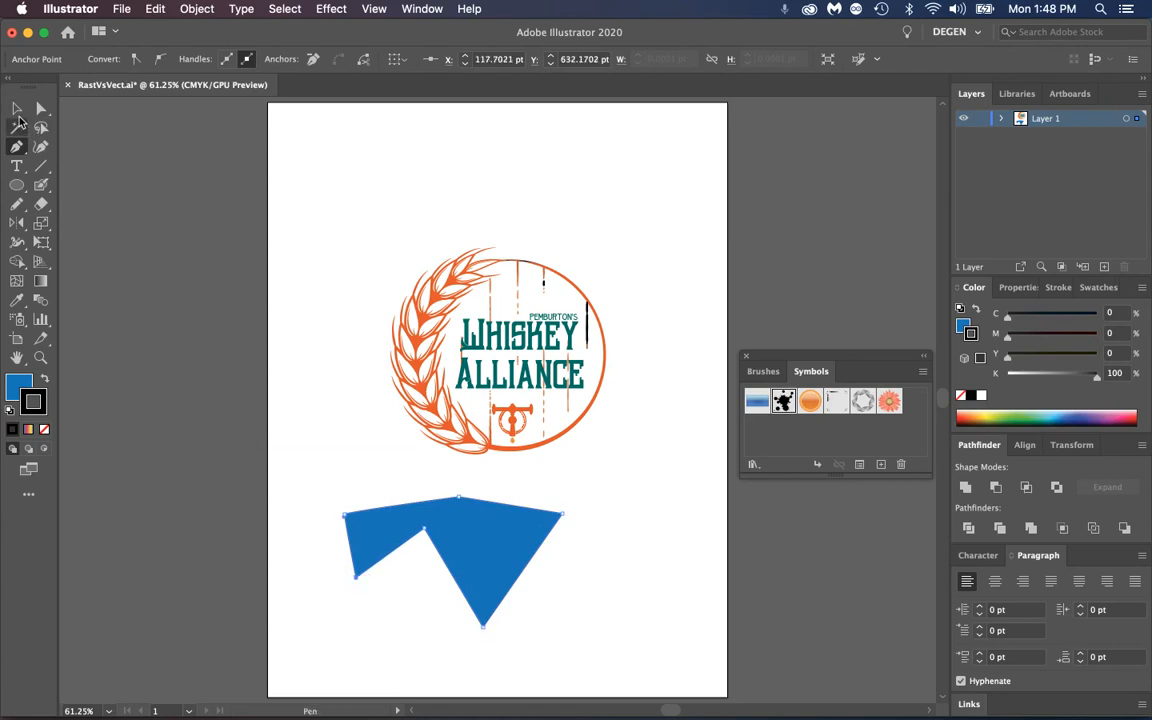
drag(392, 523, 364, 506)
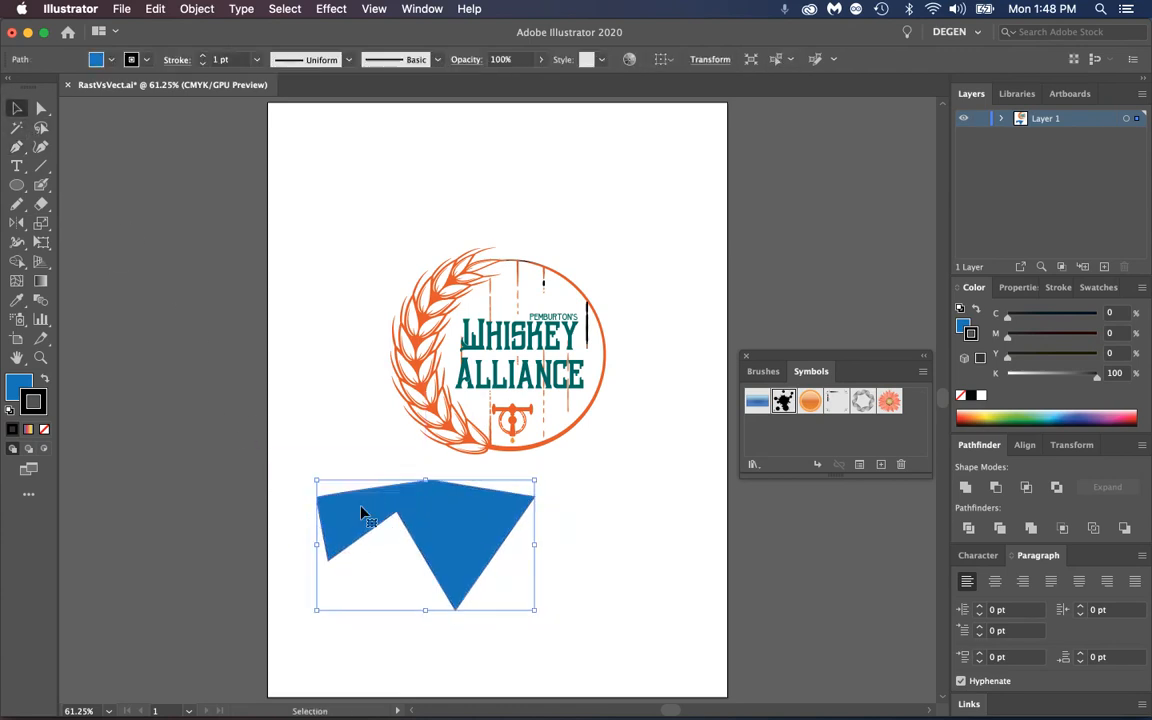
- Float the colour swatches over the artboard and give the blue shape a red stroke
click(15, 385)
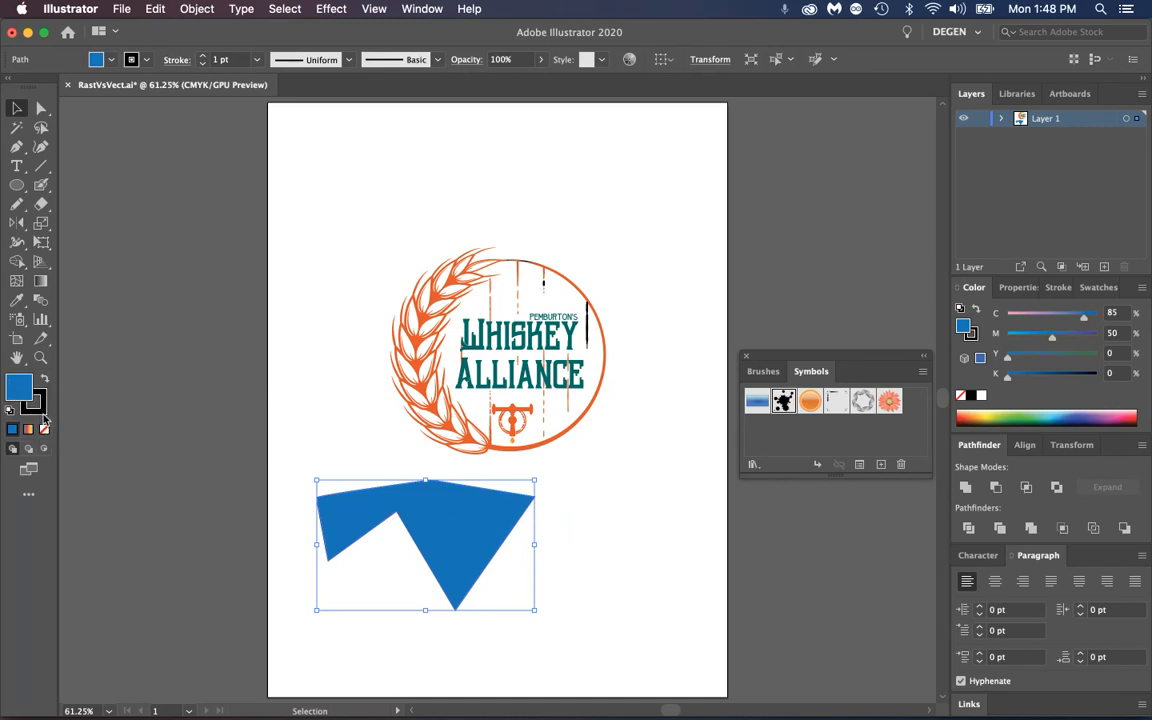
click(42, 410)
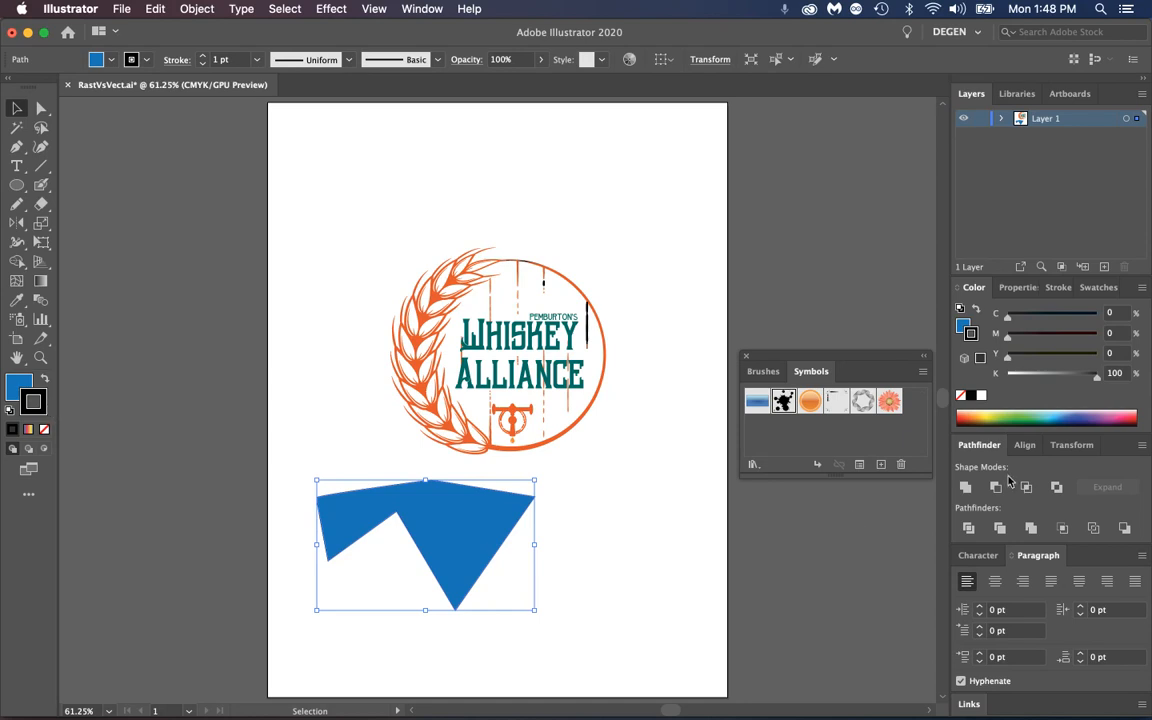
click(1098, 287)
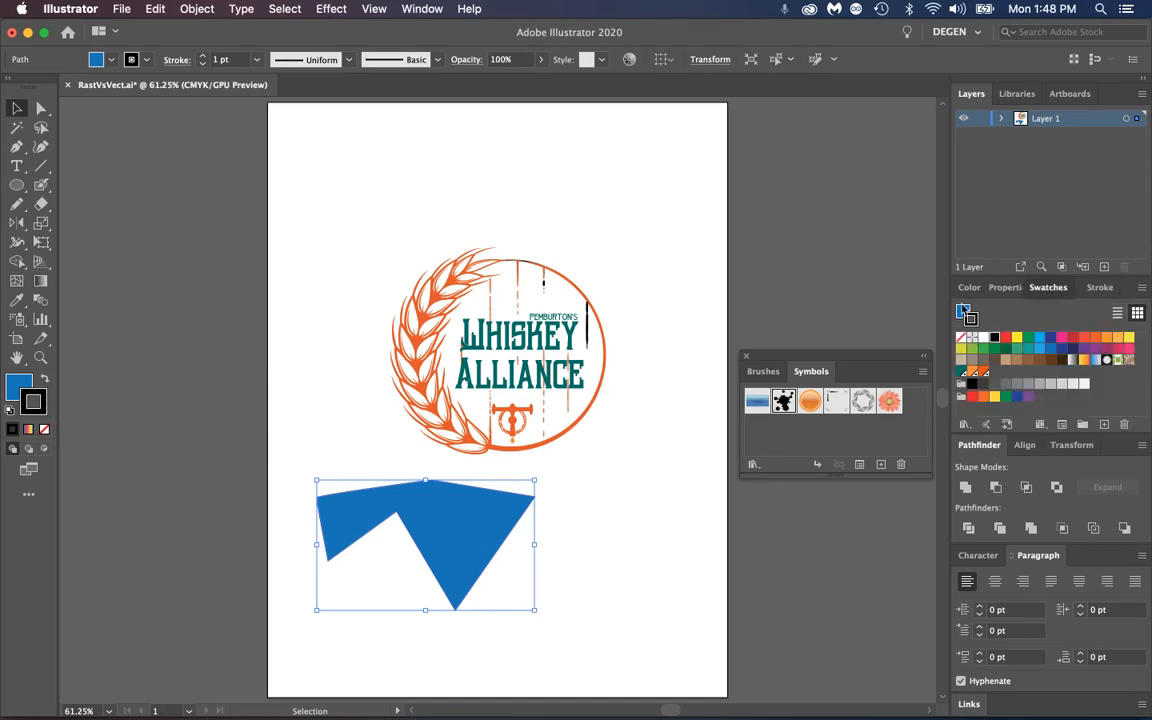
drag(1048, 287, 622, 157)
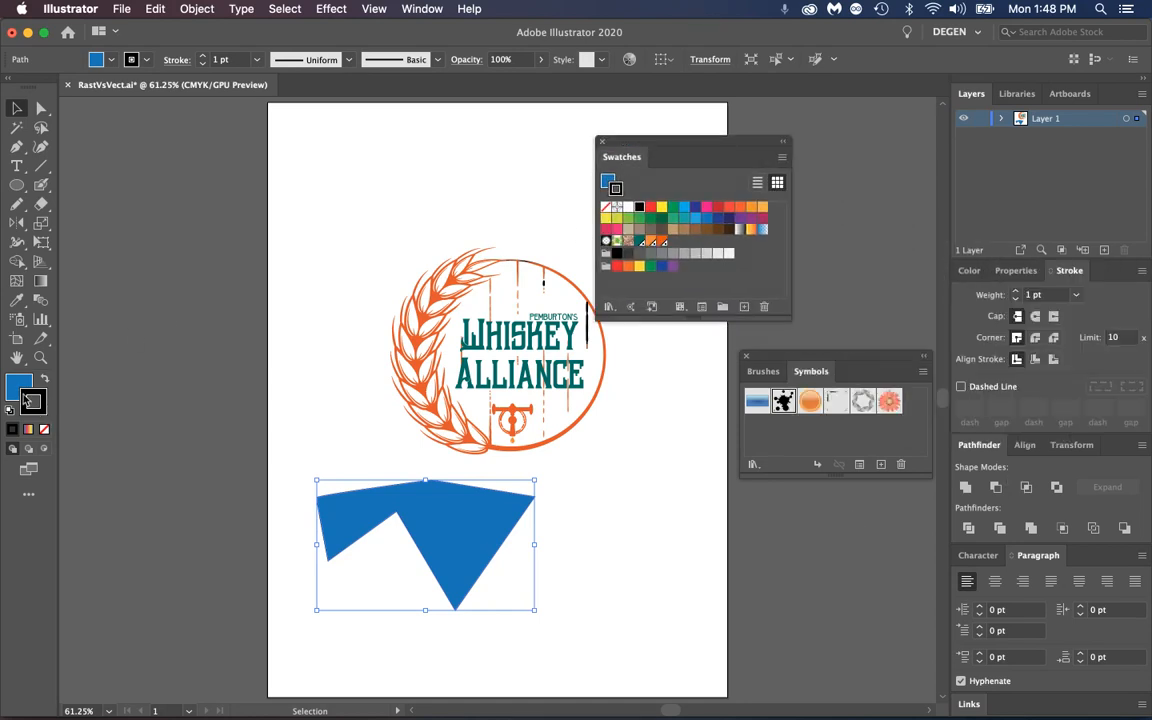
mouse_move(33, 401)
mouse_down()
mouse_move(329, 506)
mouse_move(365, 493)
mouse_up()
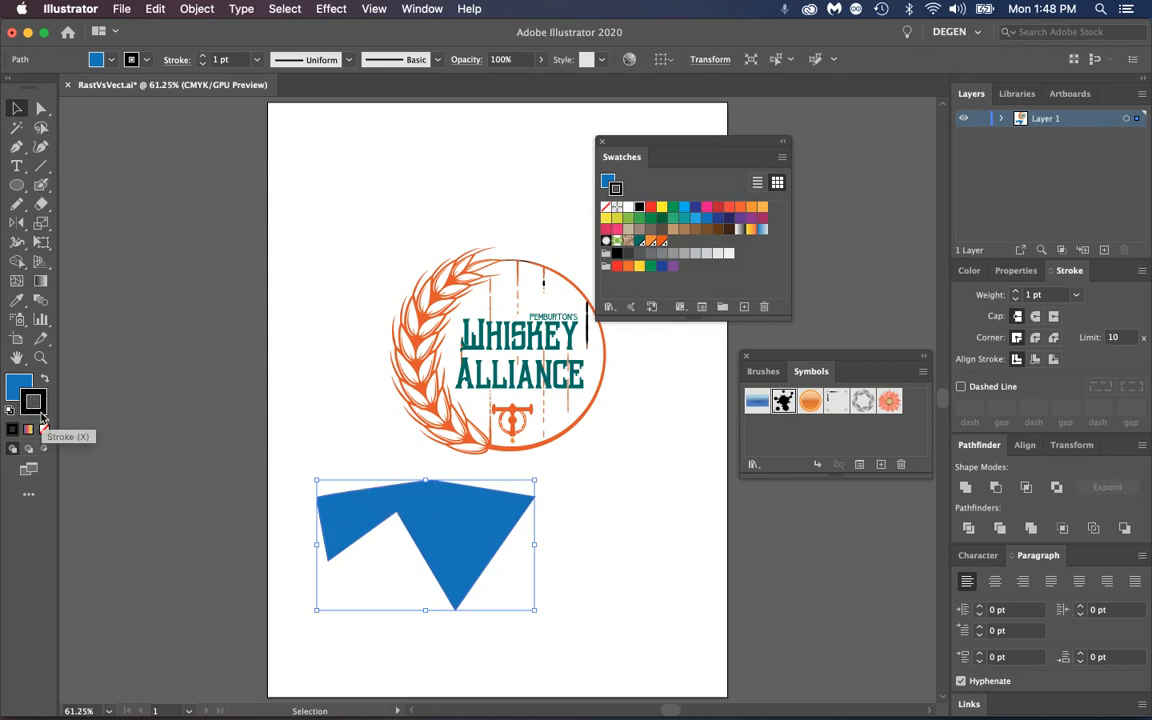
click(716, 207)
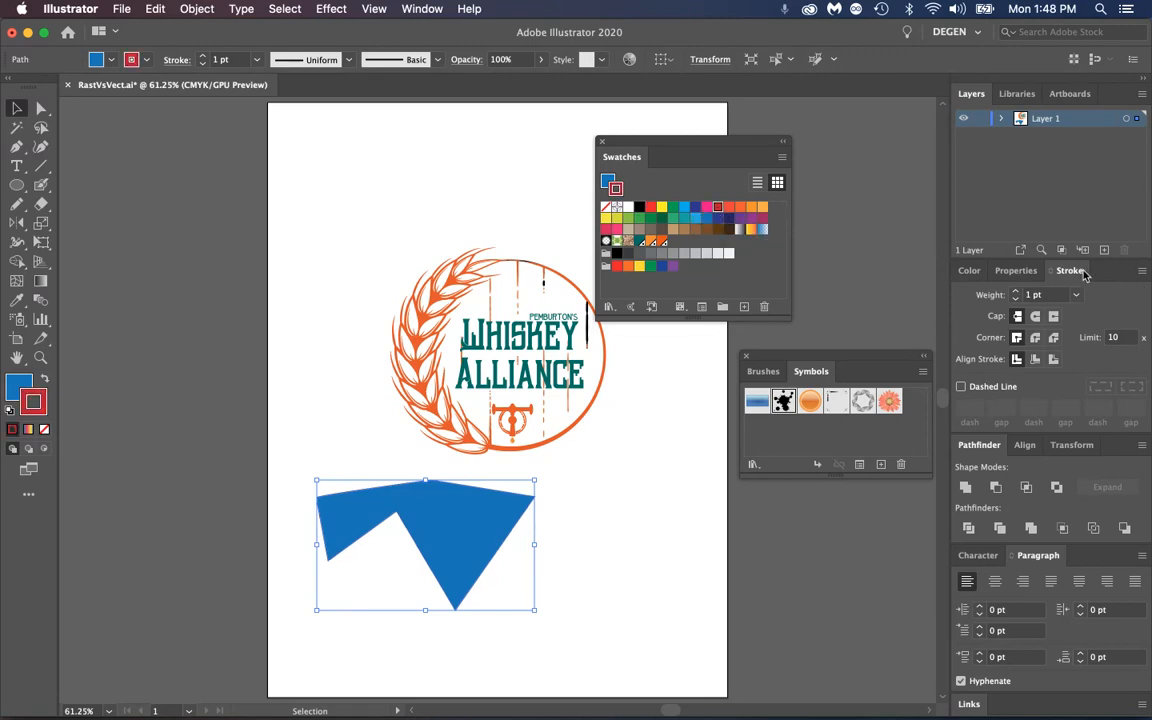
- Float the stroke settings beside the logo and set the shape's stroke weight to 6 pt
drag(1069, 270, 178, 150)
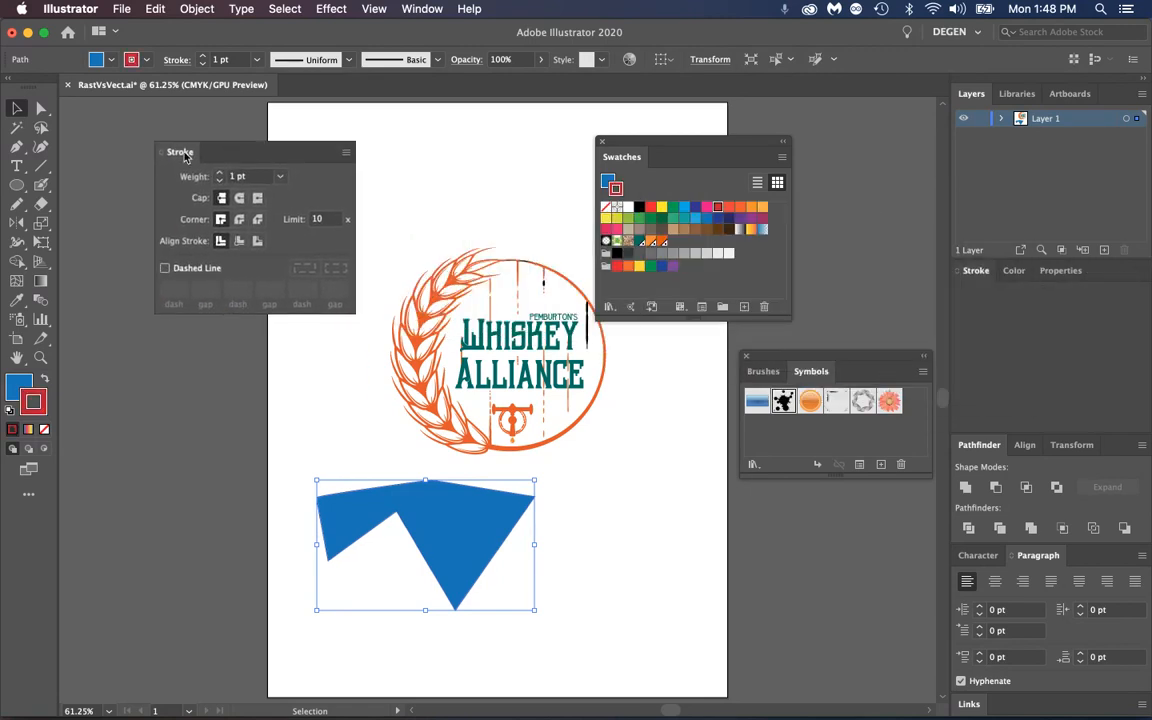
click(282, 178)
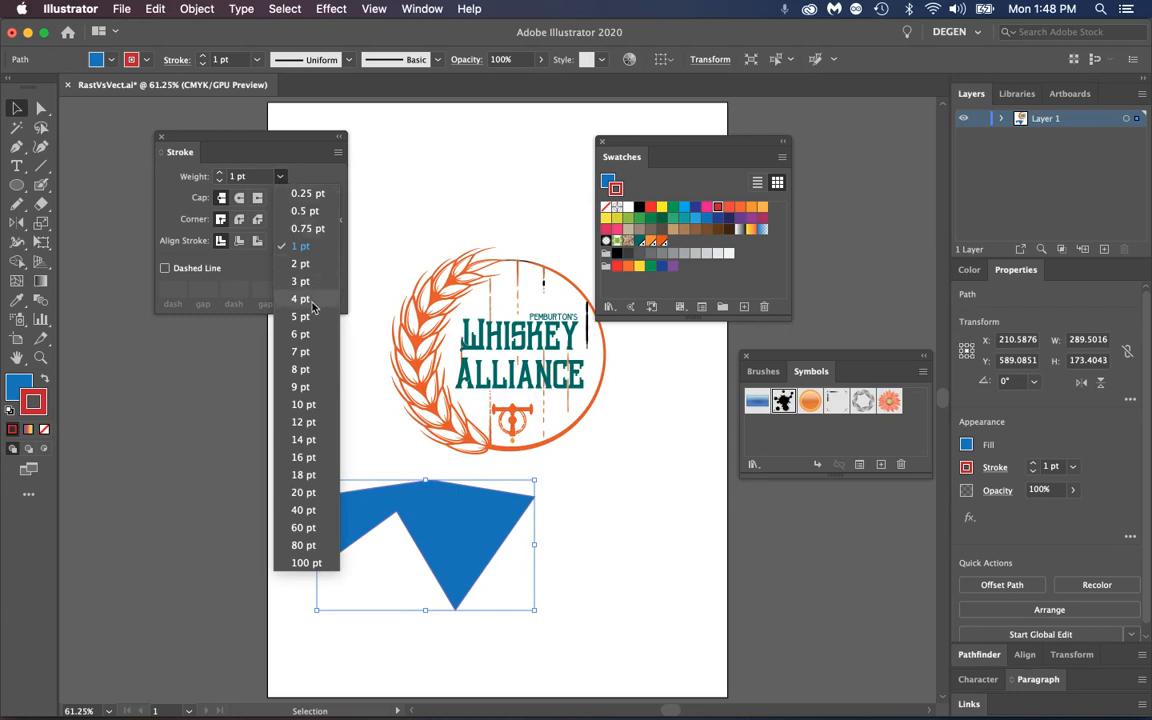
click(303, 334)
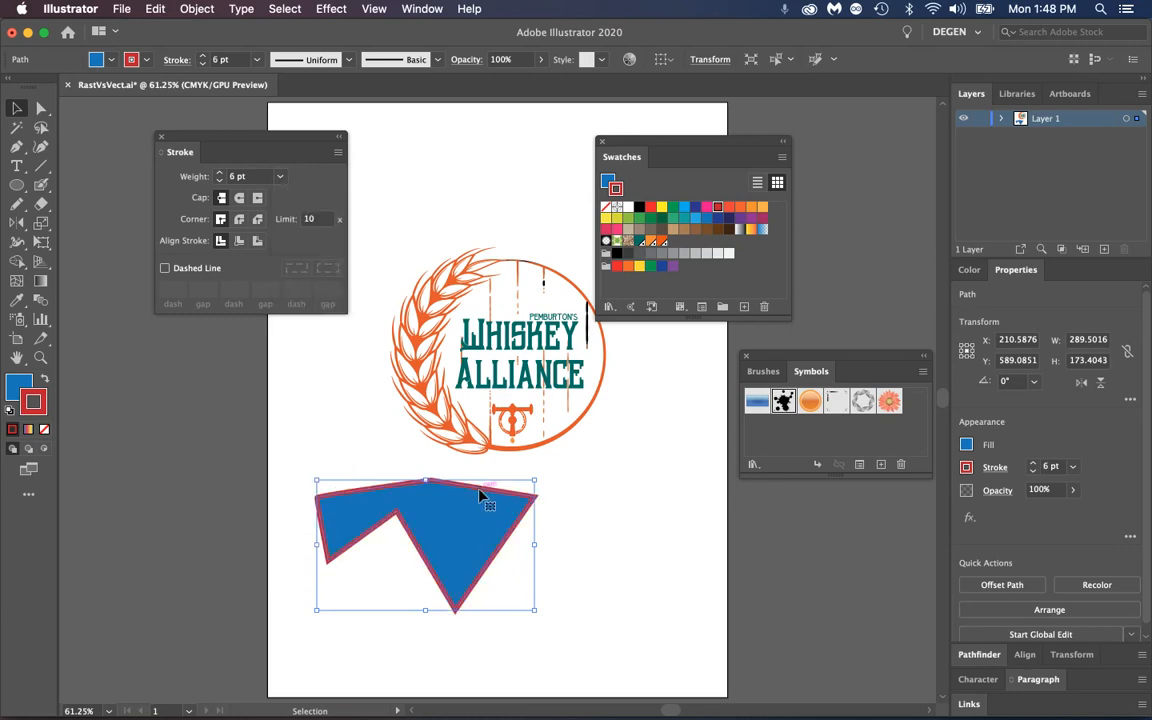
- Try aligning the shape's stroke to the inside and the outside, then align it to the center
click(239, 241)
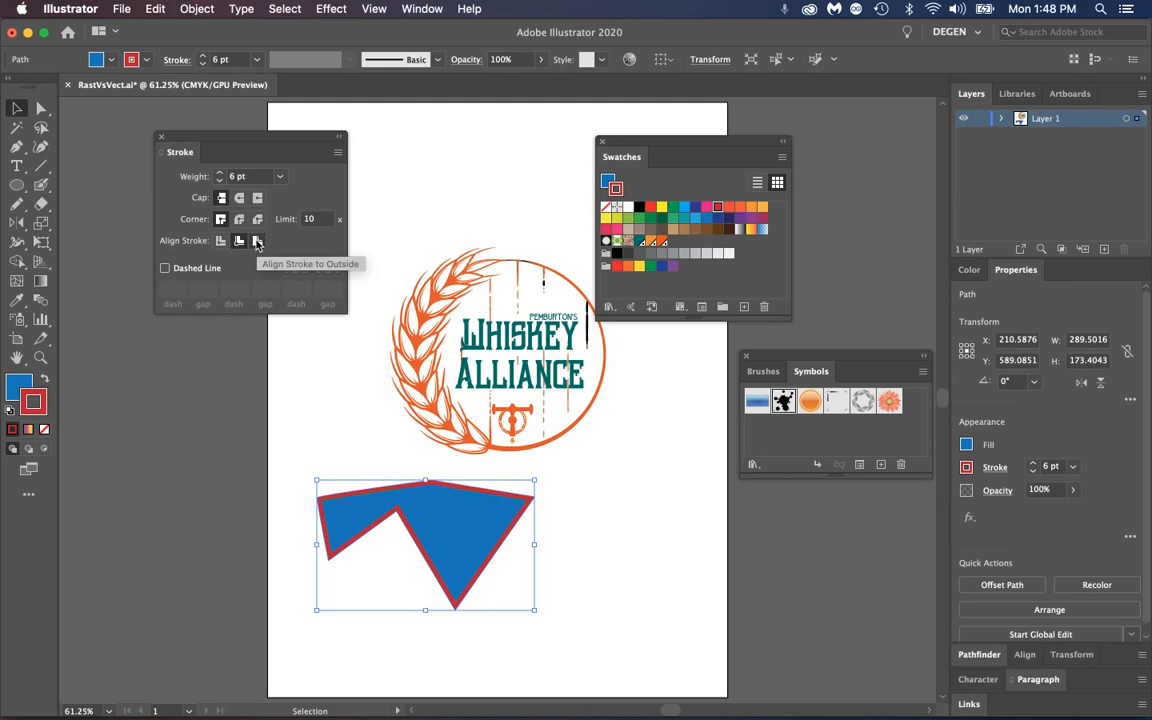
click(257, 242)
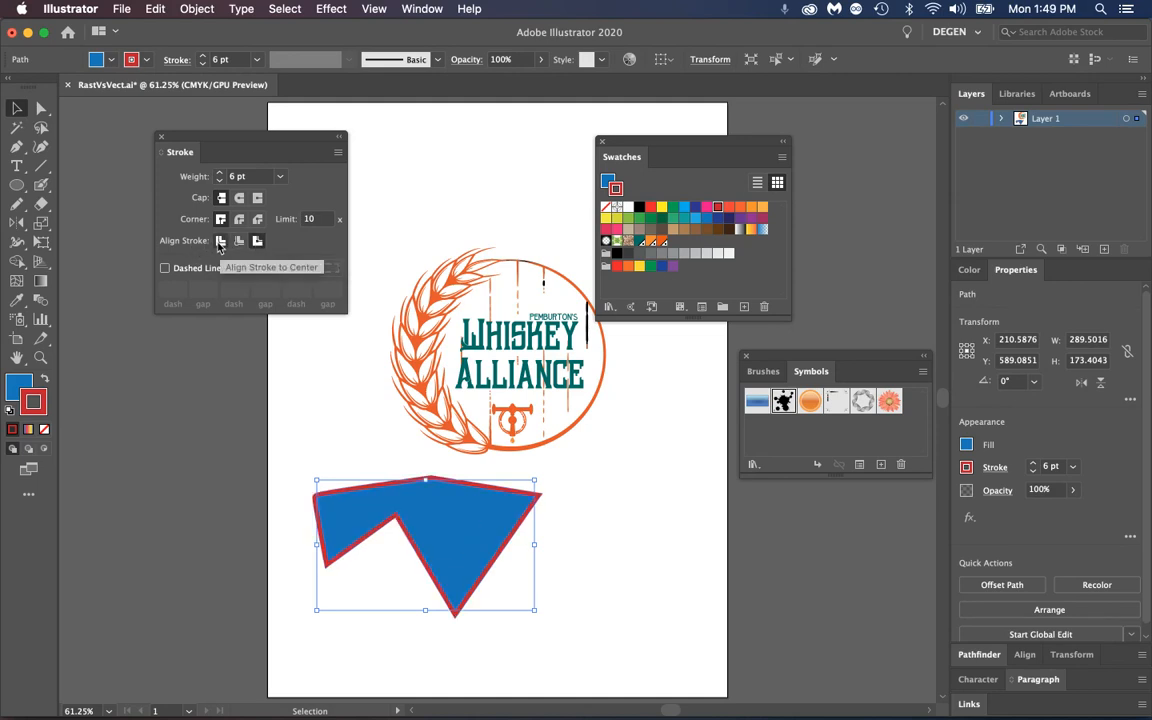
click(220, 243)
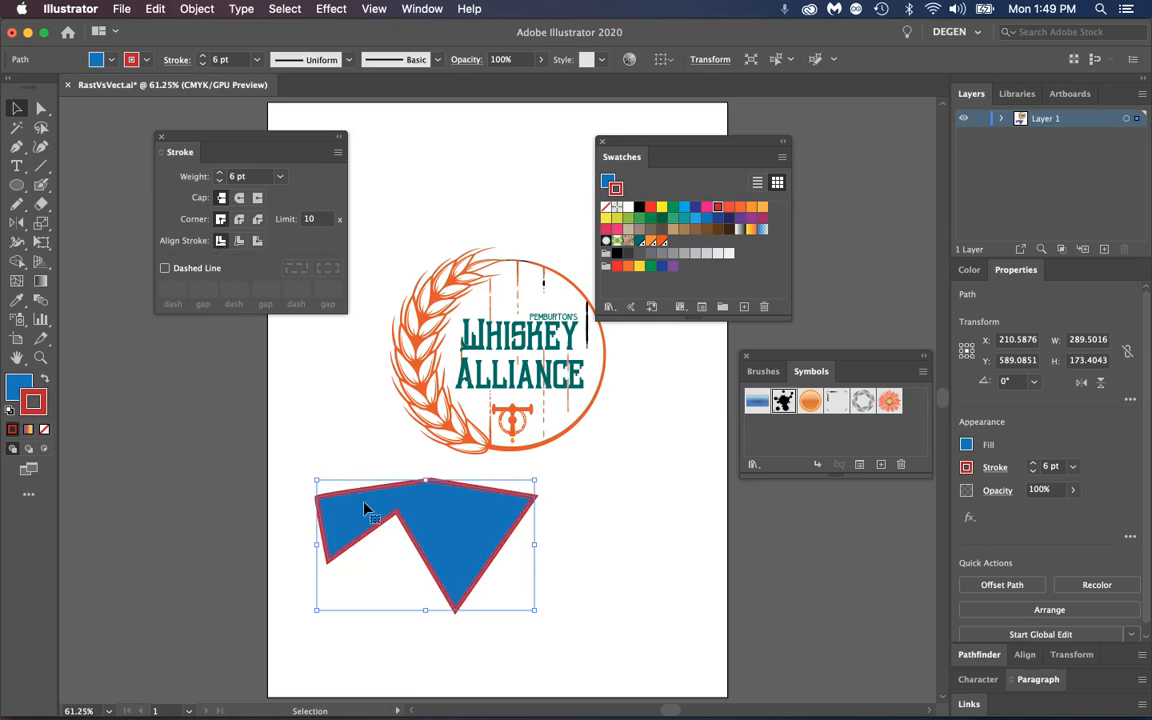
- Give the shape's stroke a round cap and round join, also trying the bevel join at a magnified corner
click(41, 359)
drag(478, 481, 800, 555)
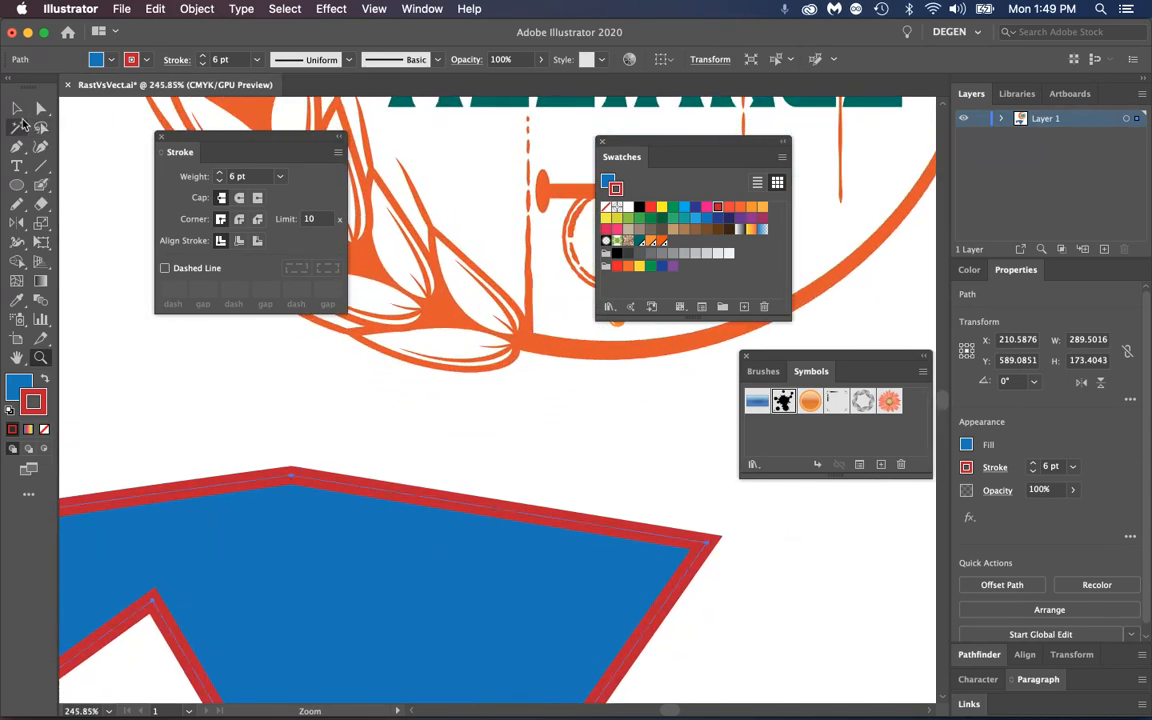
click(17, 108)
drag(372, 527, 373, 527)
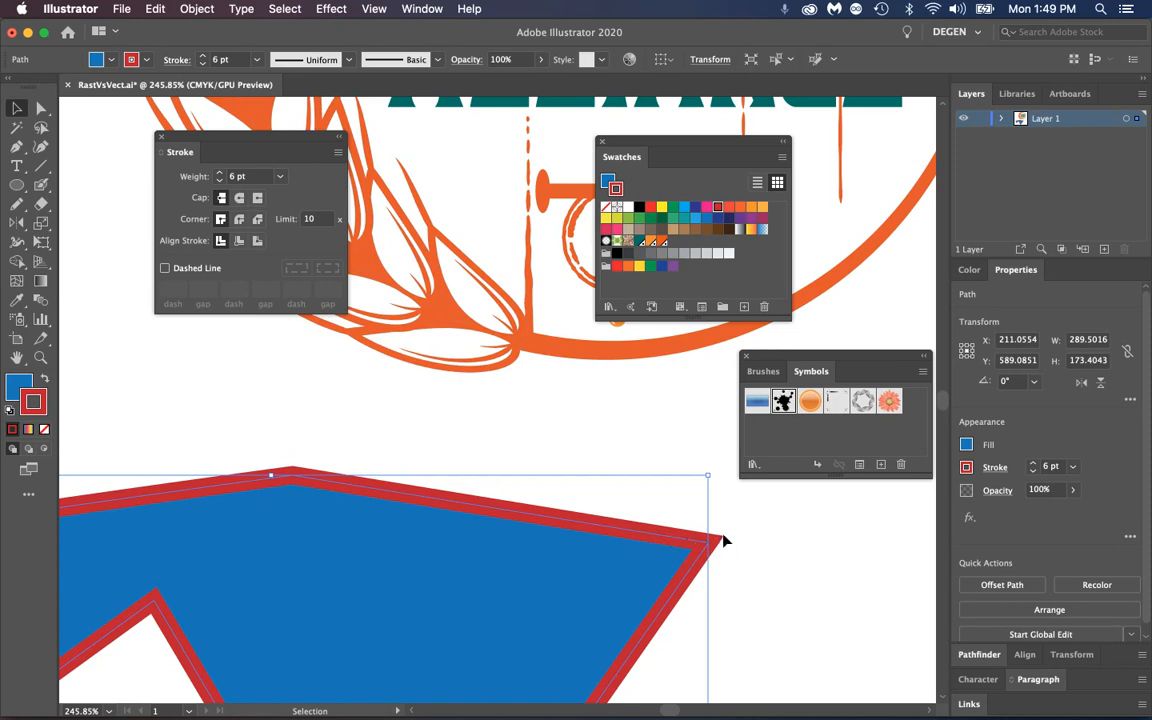
click(240, 199)
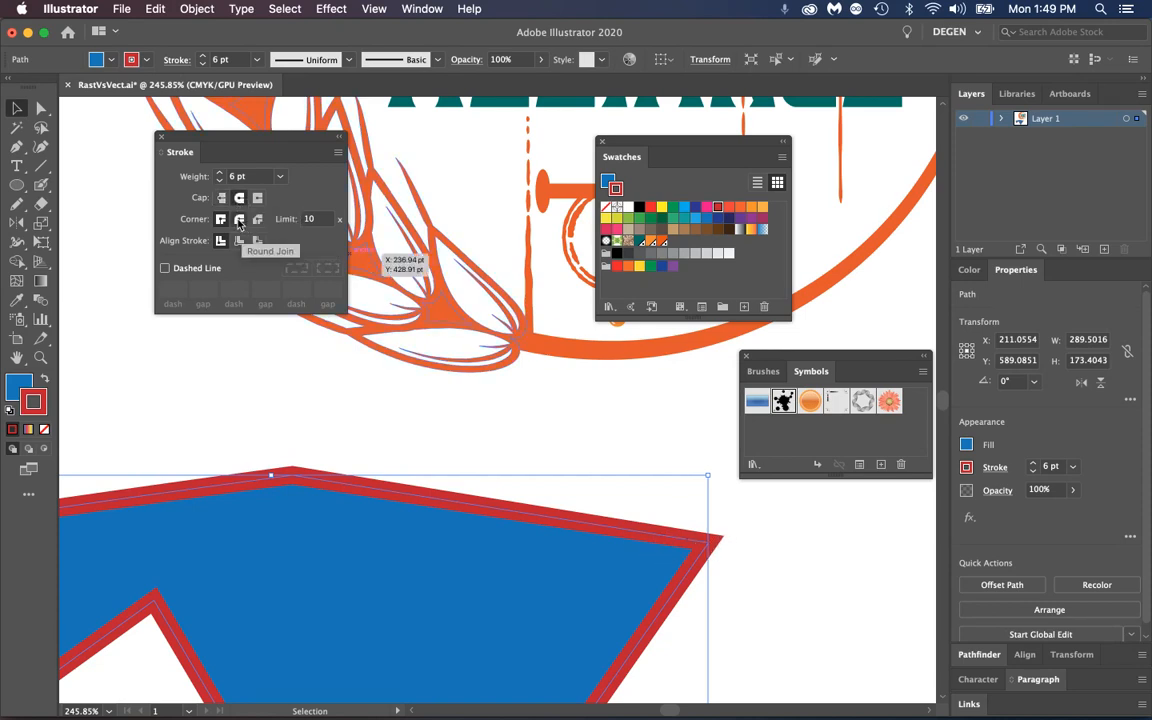
click(239, 222)
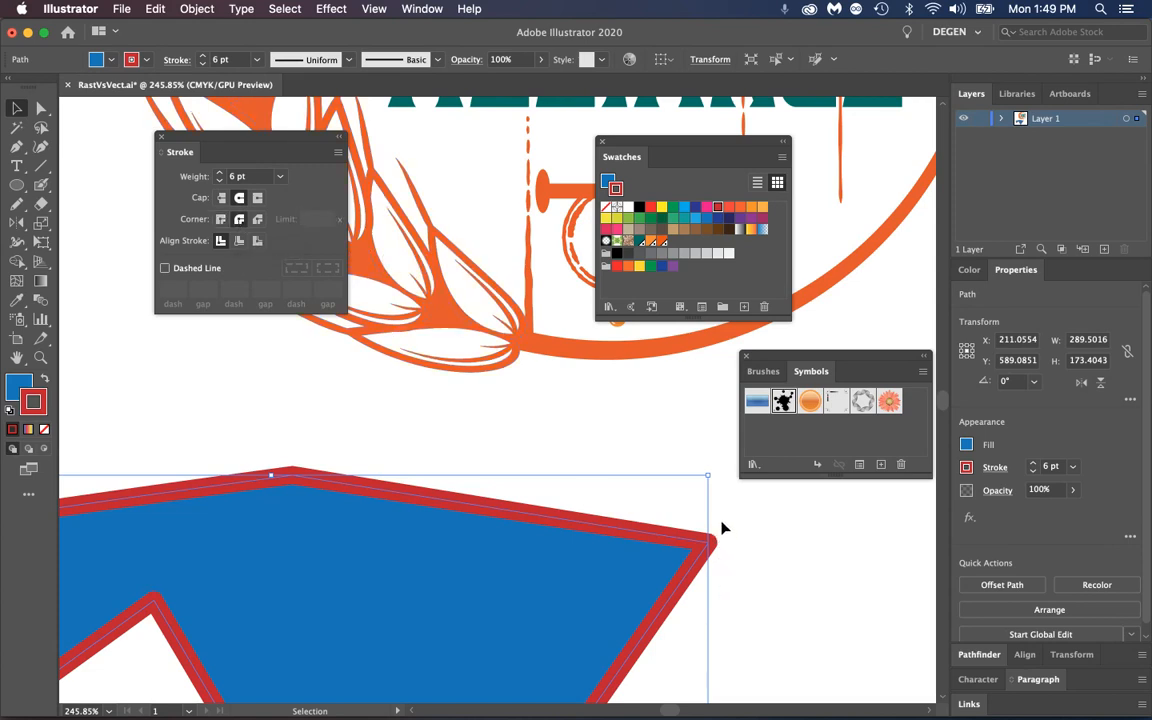
click(258, 220)
click(239, 221)
- Make the shape's stroke a dashed line with 12 pt dashes, a miter join and a butt cap
click(164, 269)
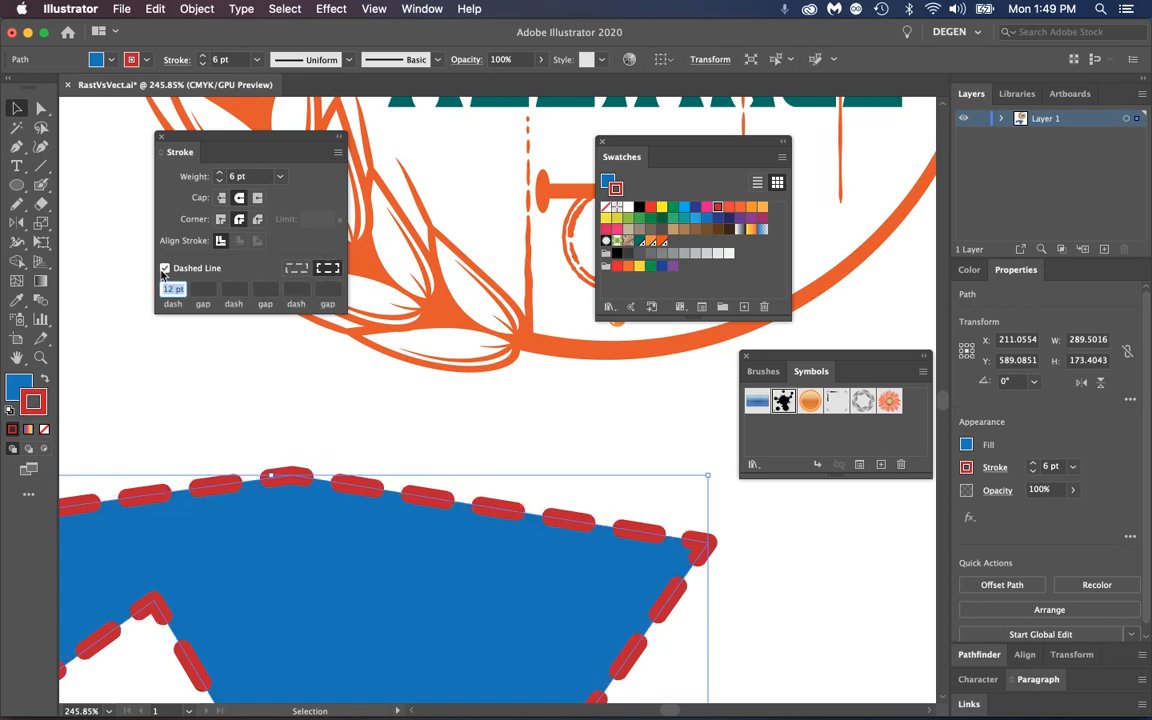
click(221, 219)
click(221, 198)
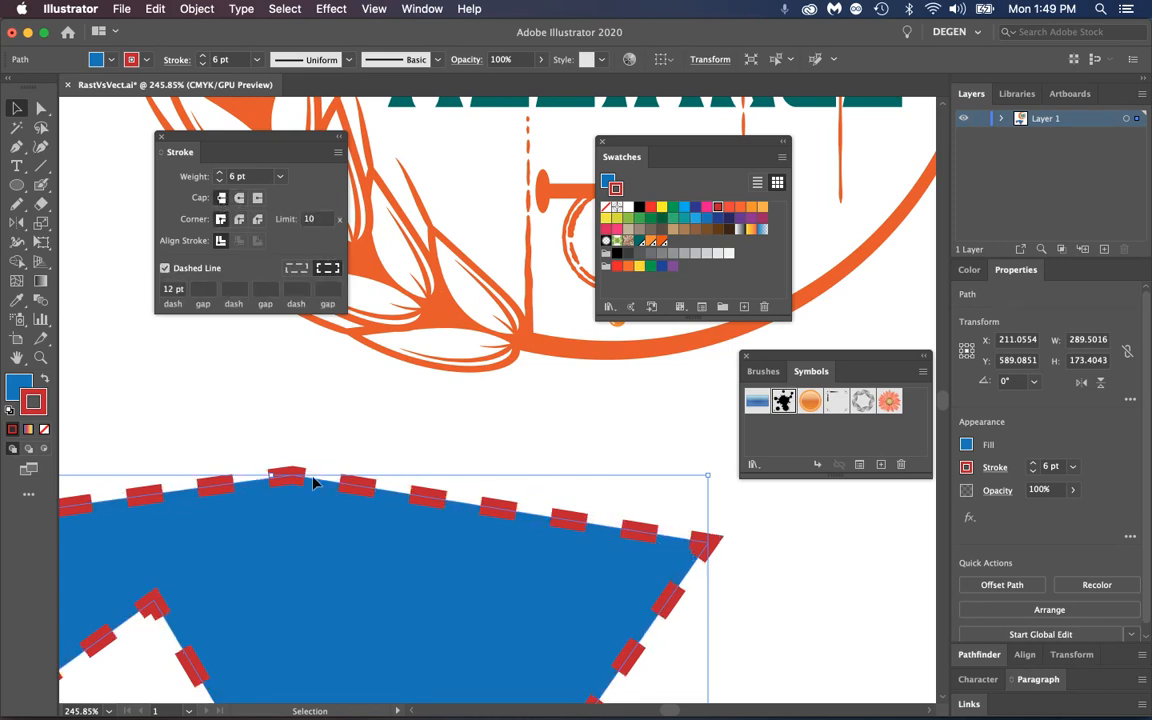
- Set the shape's dashed stroke to a weight of 3 pt with 6 pt gaps between the dashes
mouse_move(262, 550)
mouse_down()
mouse_move(499, 411)
mouse_move(492, 456)
mouse_up()
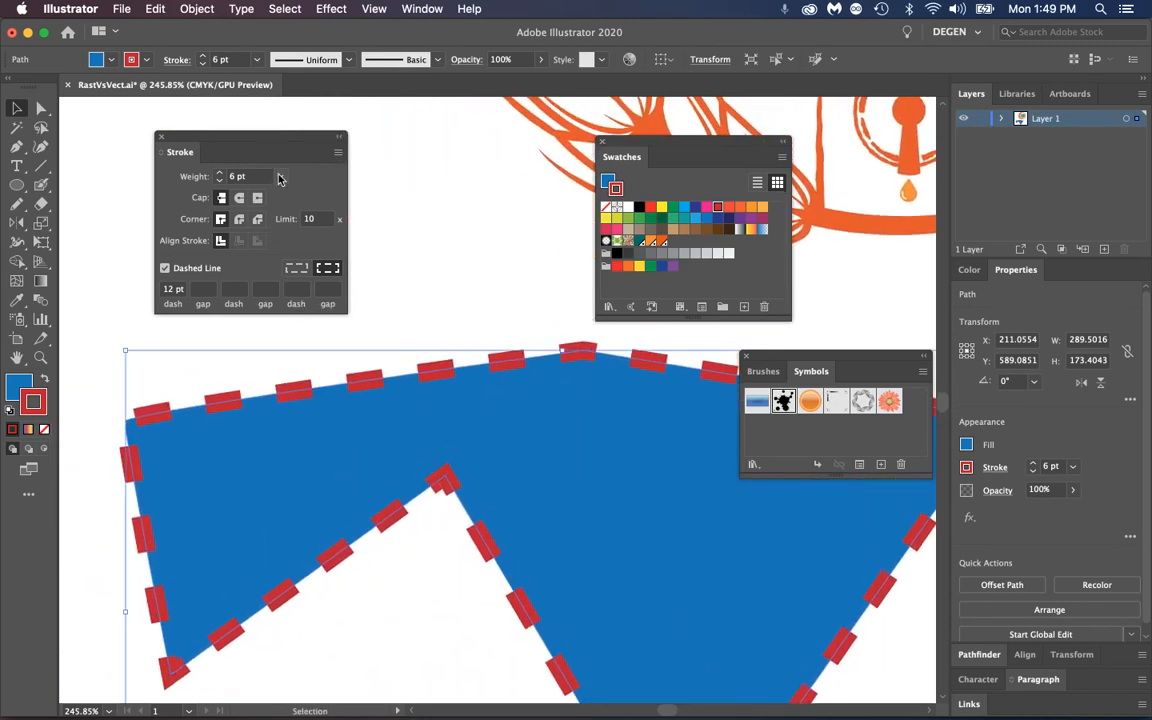
click(280, 176)
click(300, 281)
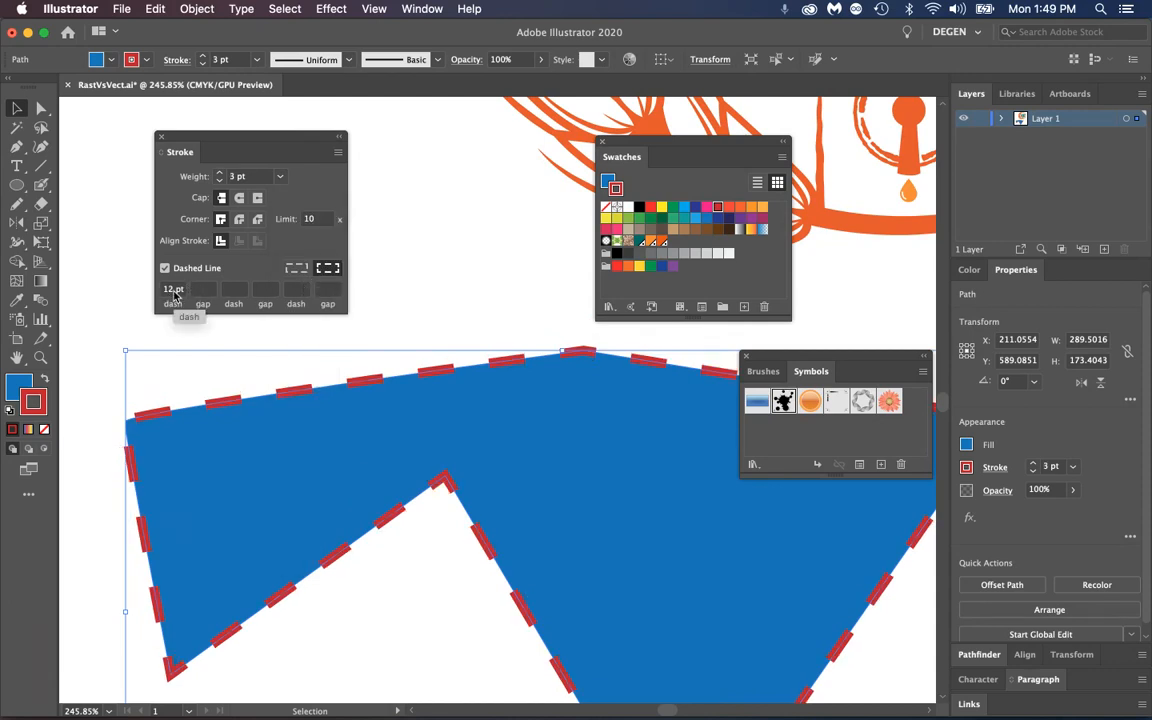
click(208, 289)
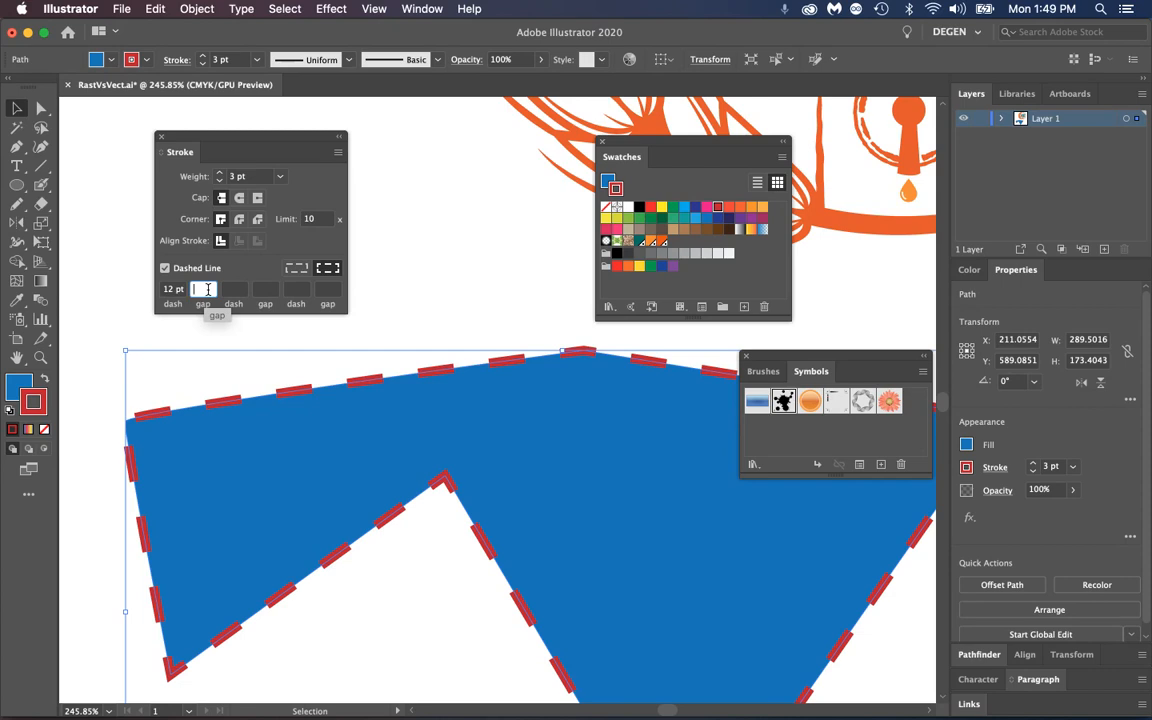
text(6)
key(Tab)
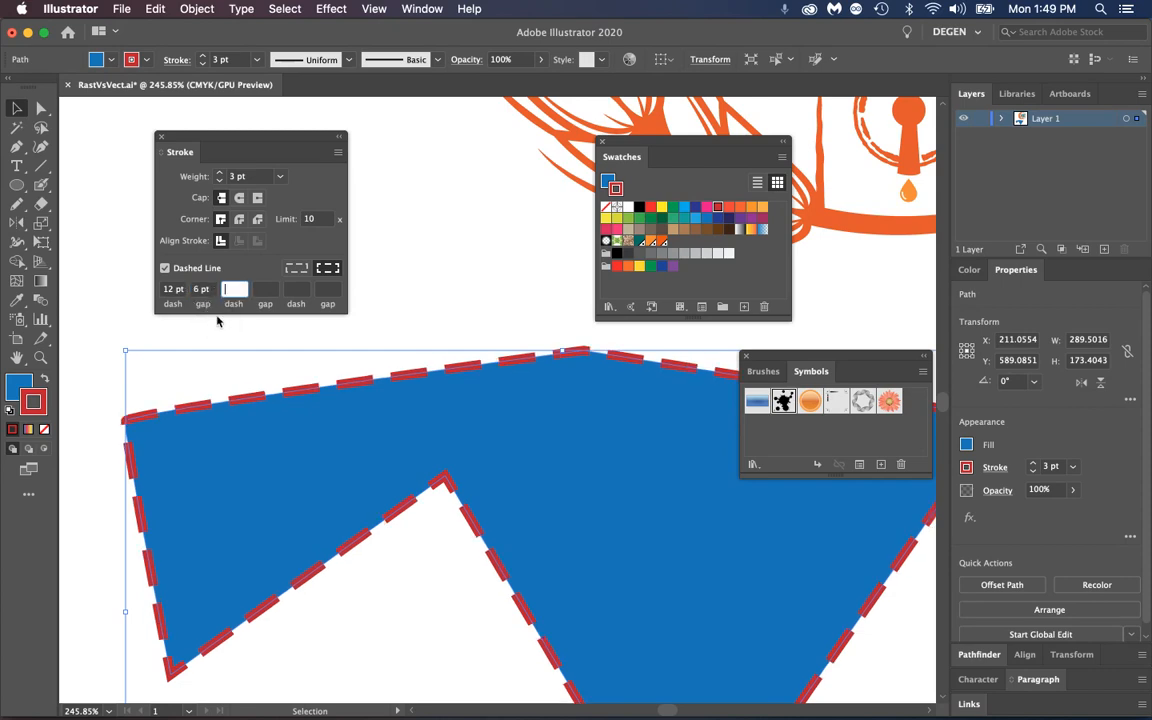
- Try preserving the exact dash and gap lengths, then realign the dashes to the shape's corners and path ends
click(296, 272)
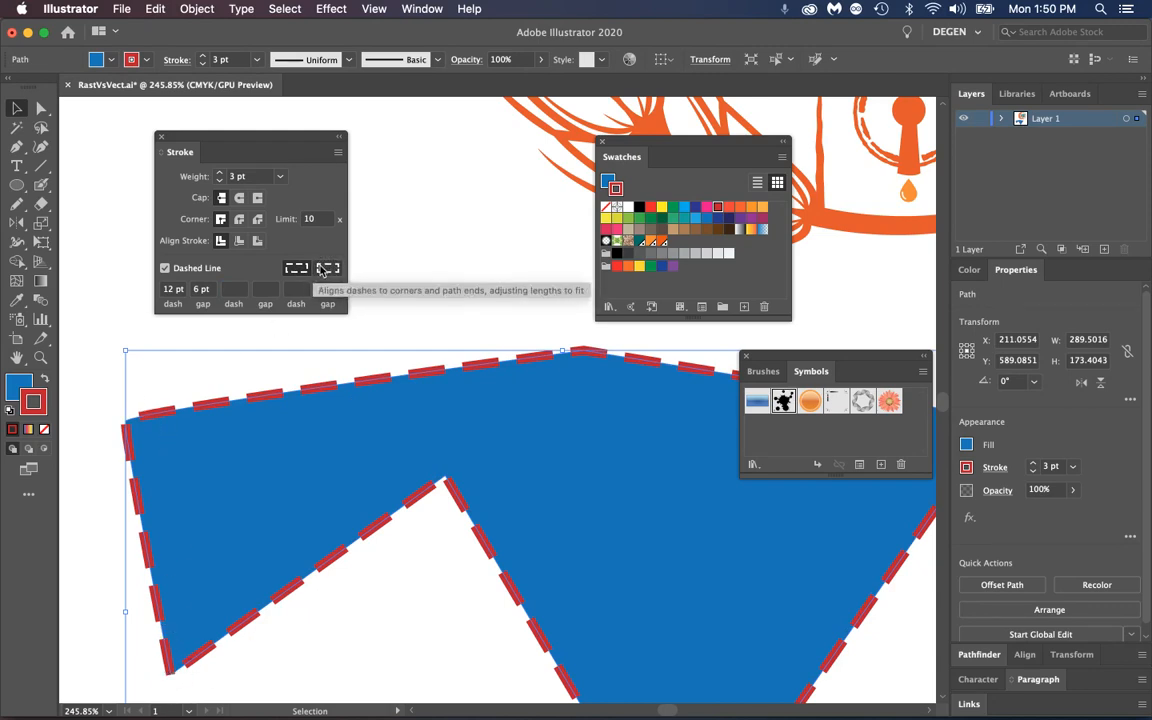
click(325, 269)
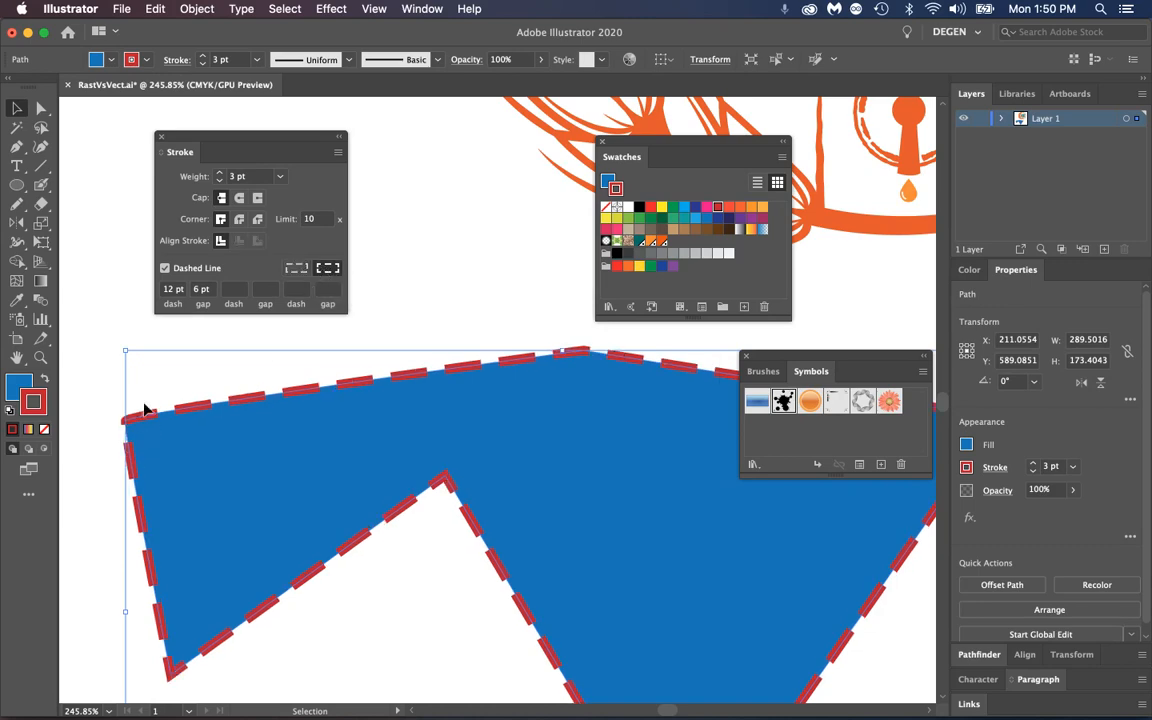
scroll(655, 580, right, 10)
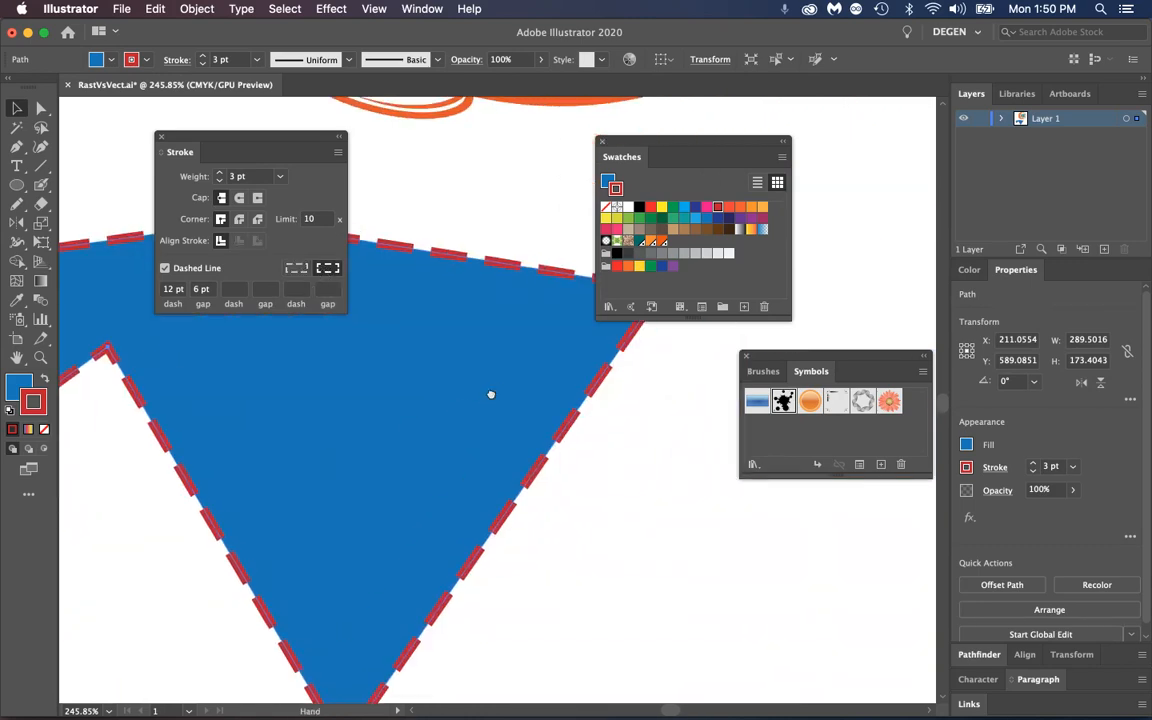
scroll(221, 442, left, 8)
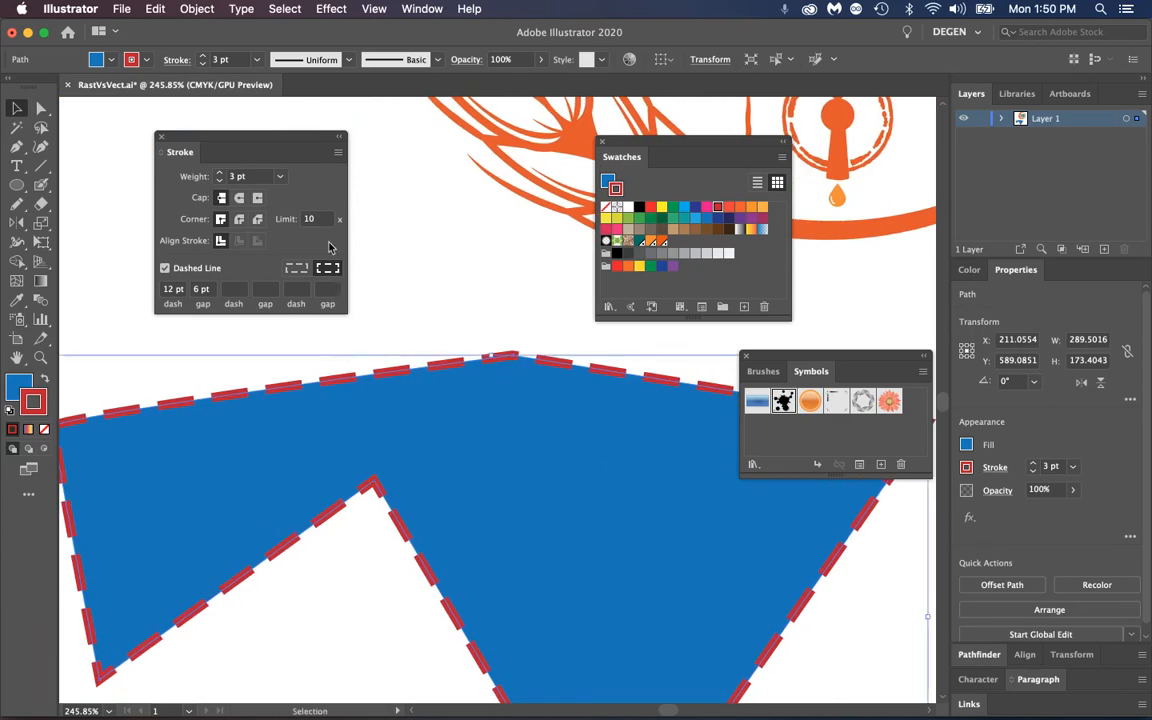
- Show the additional stroke options and look through the available arrowhead styles and width profiles
click(338, 152)
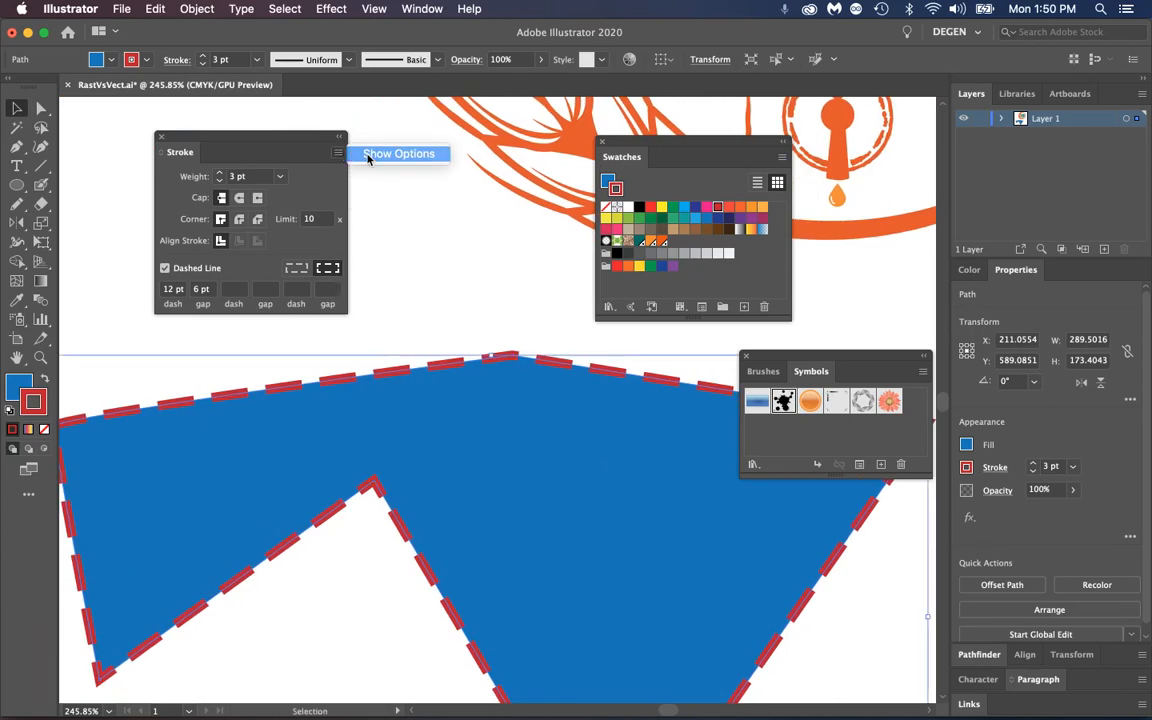
click(369, 155)
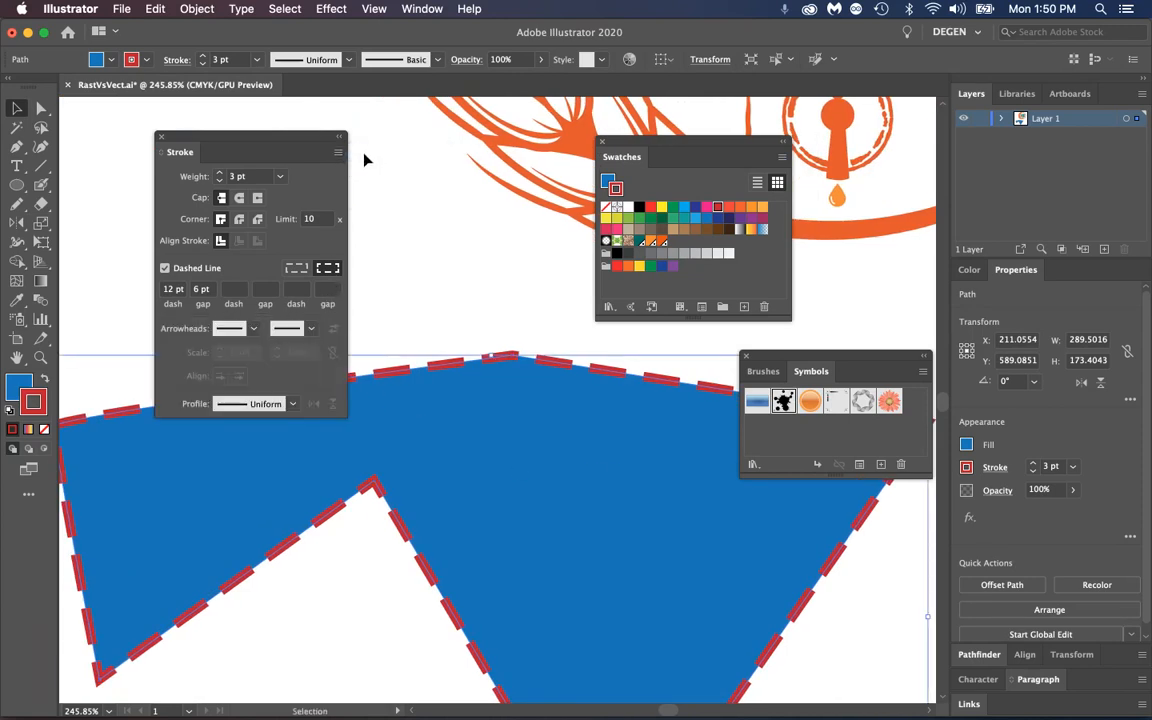
click(248, 333)
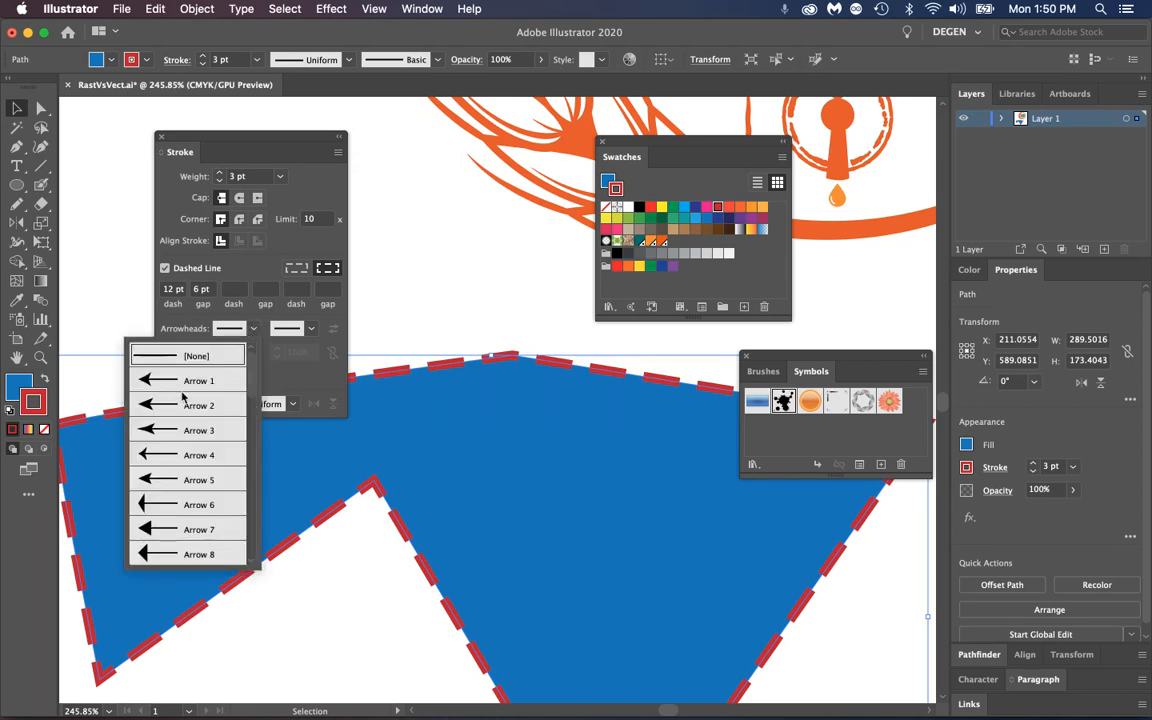
click(310, 330)
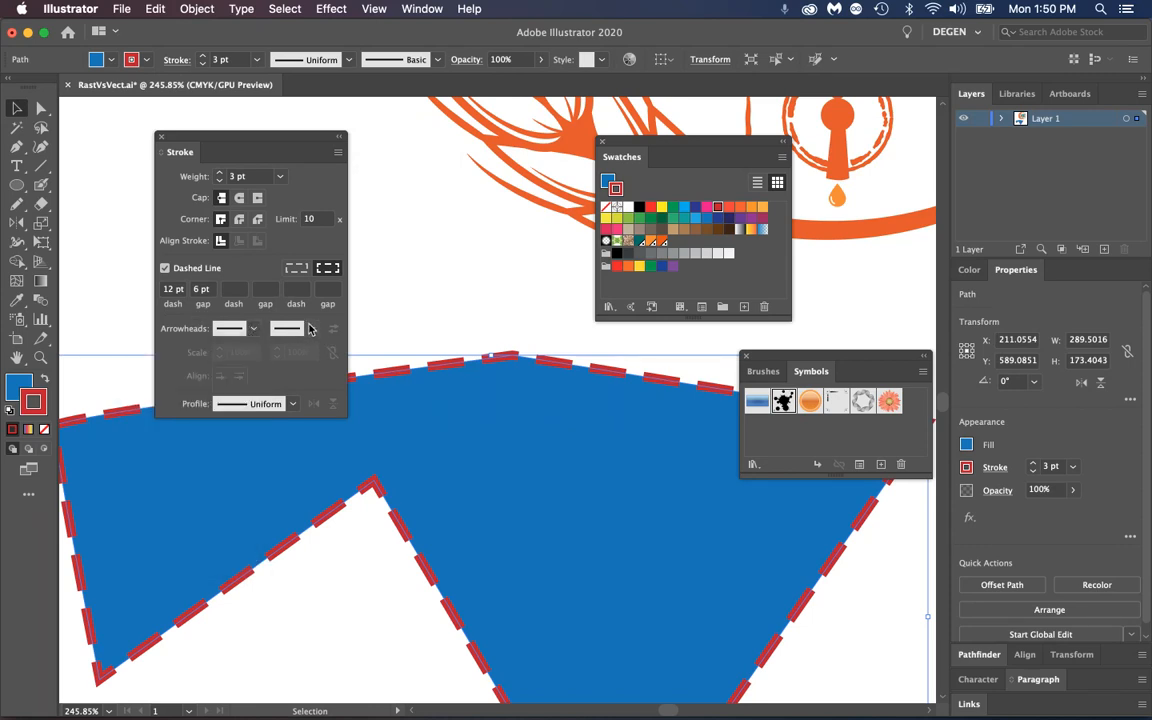
click(291, 403)
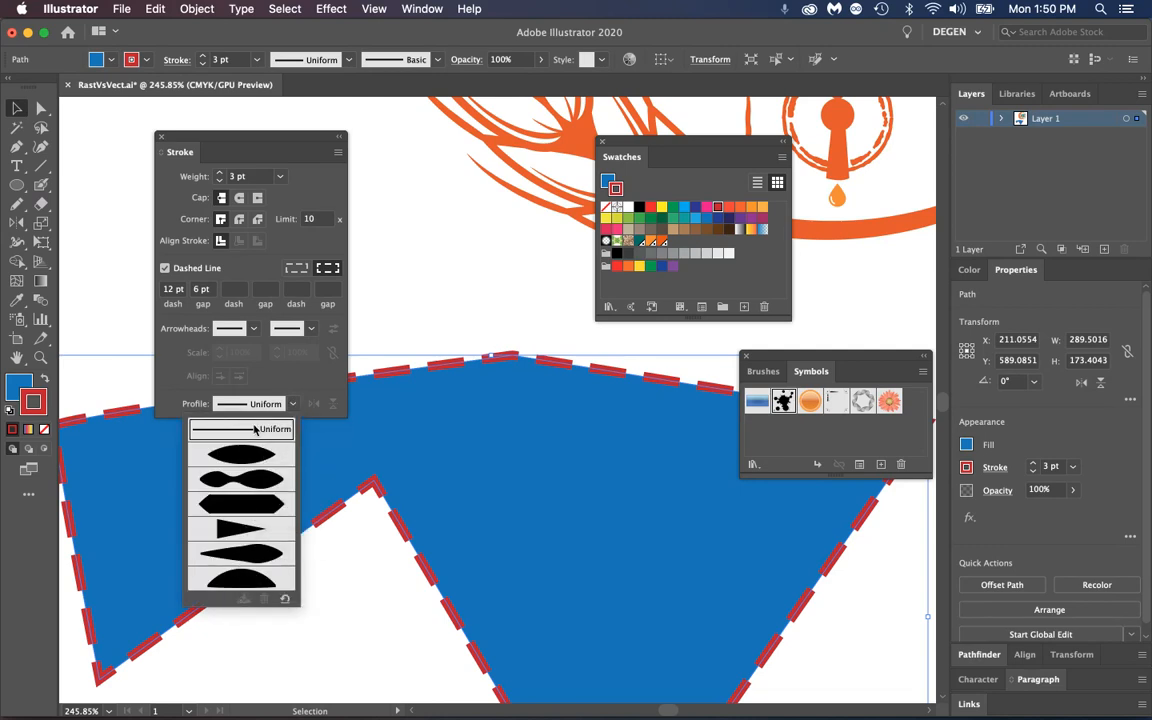
click(320, 380)
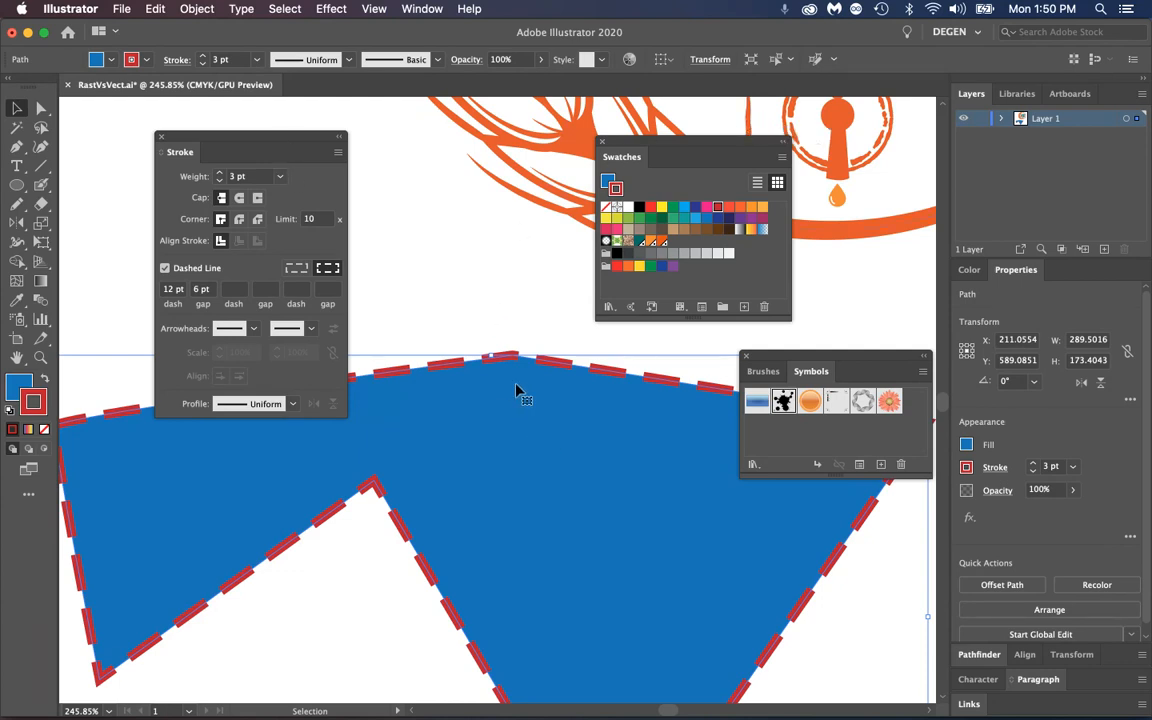
- Delete the dashed blue shape and reset the current workspace to its saved layout
key(Delete)
click(981, 34)
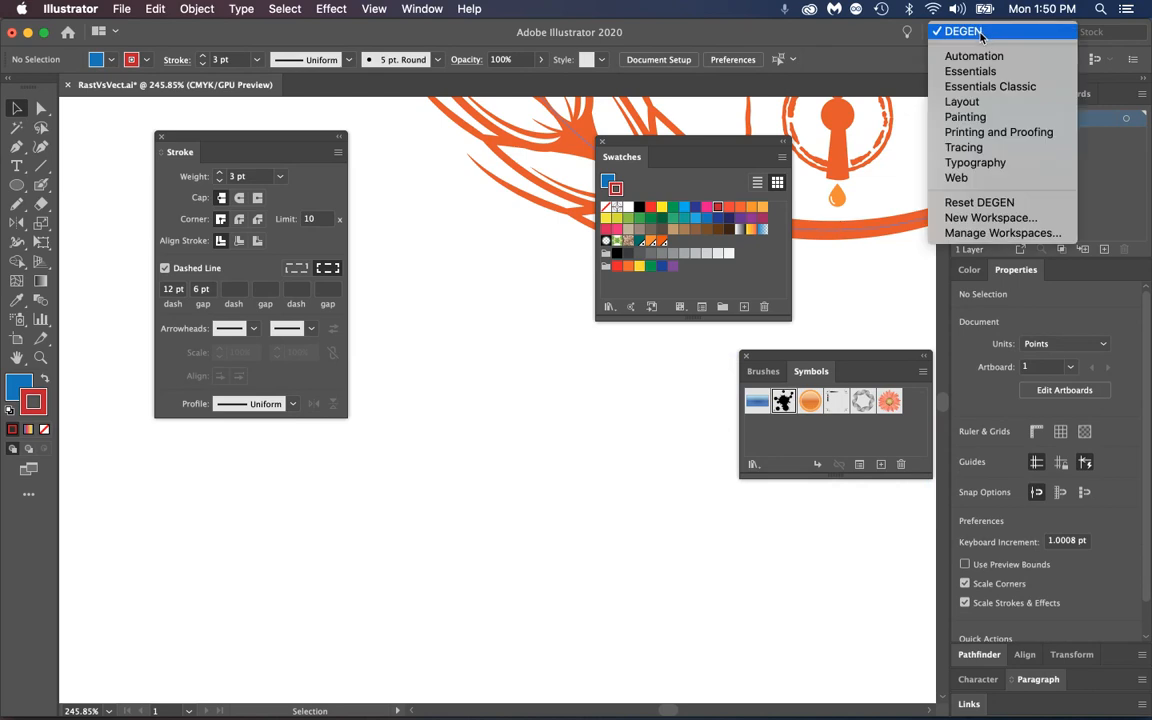
click(979, 203)
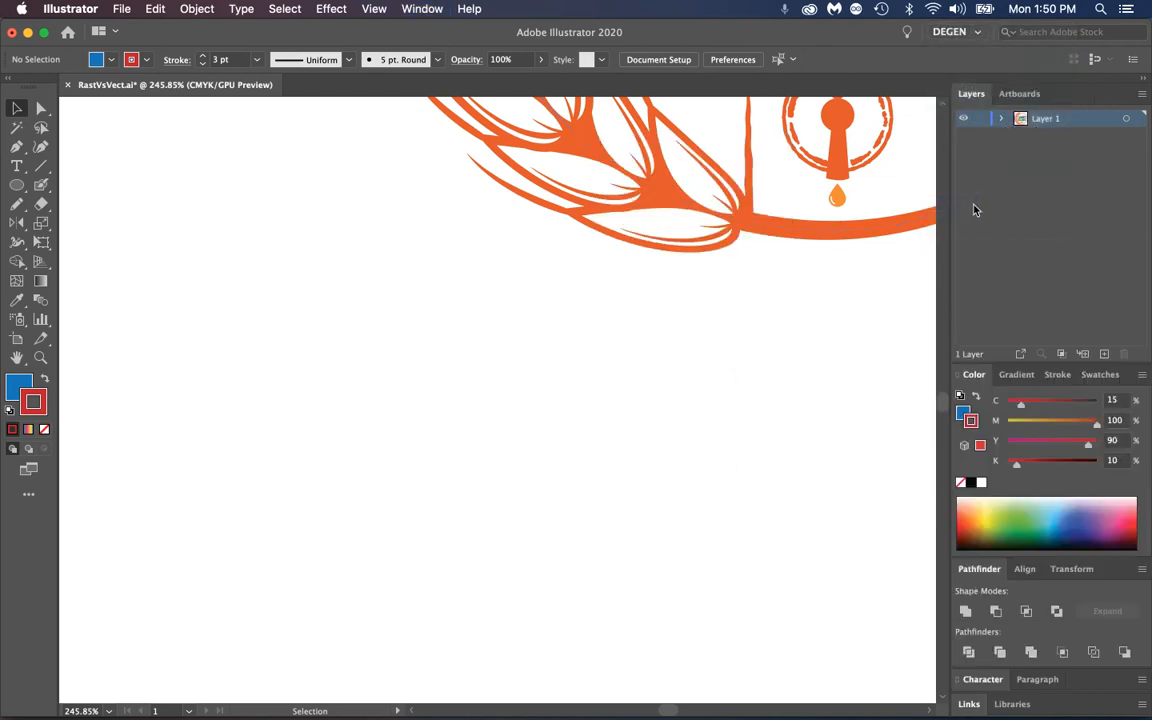
key(super+0)
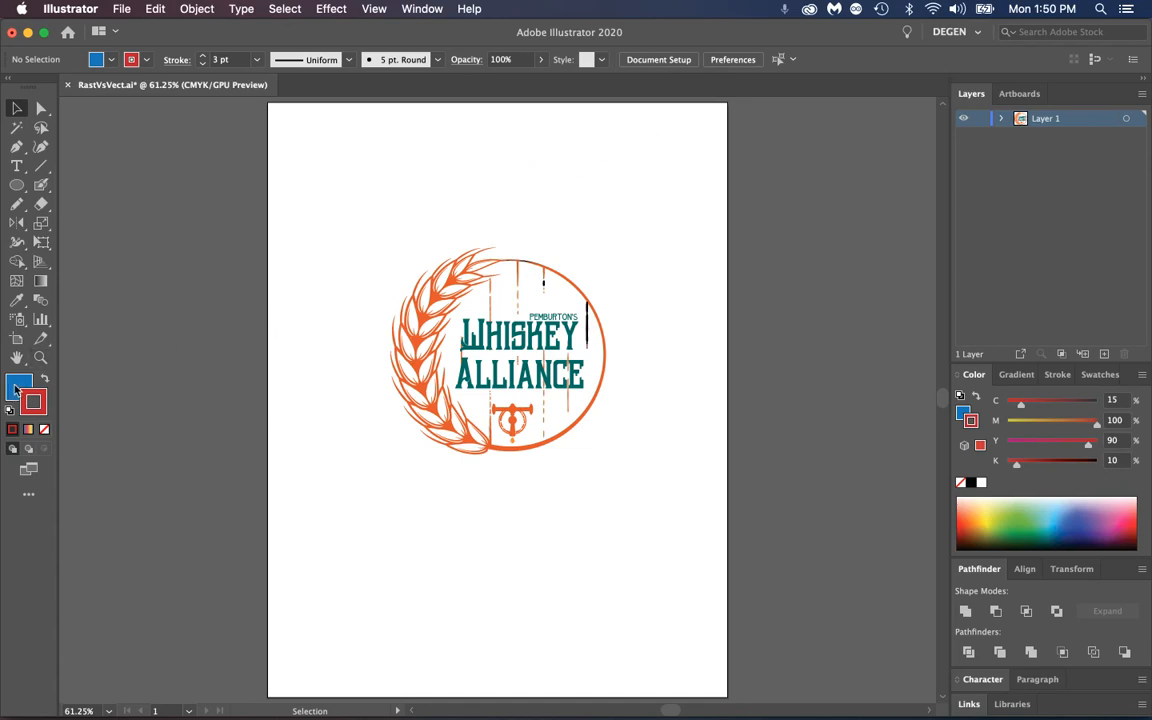
- Select the orange wheat outlines with the Group Selection tool, make their fill active, and float the swatches beside the logo
drag(41, 108, 80, 128)
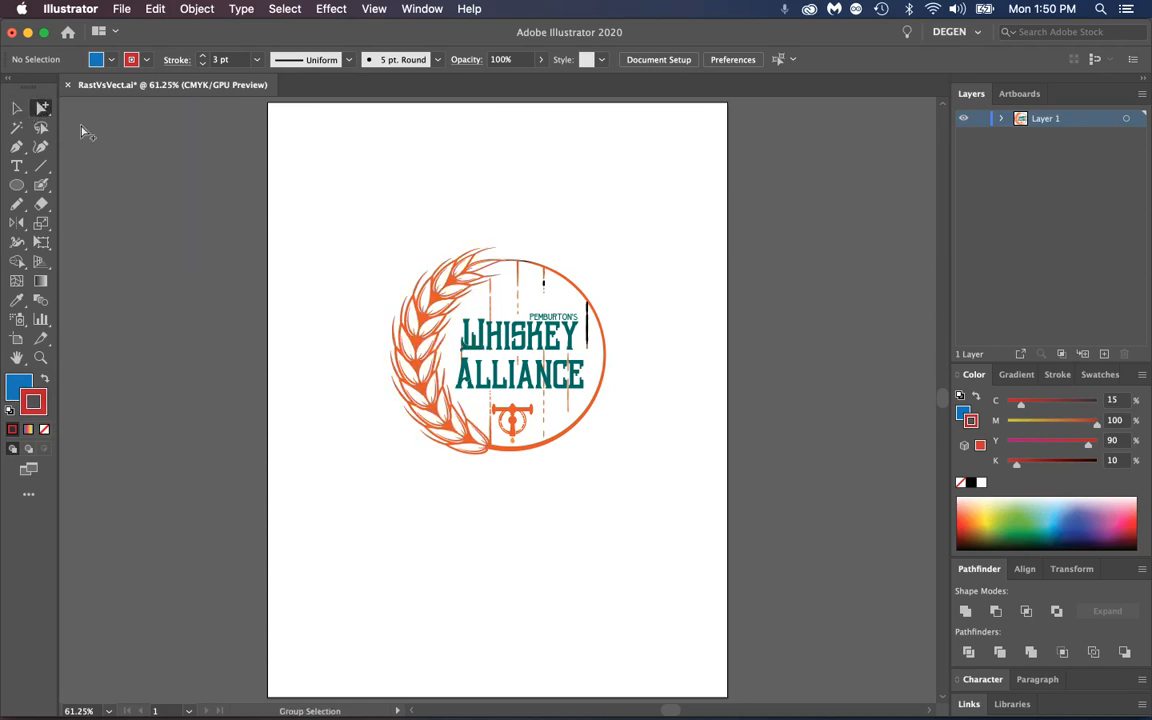
click(450, 285)
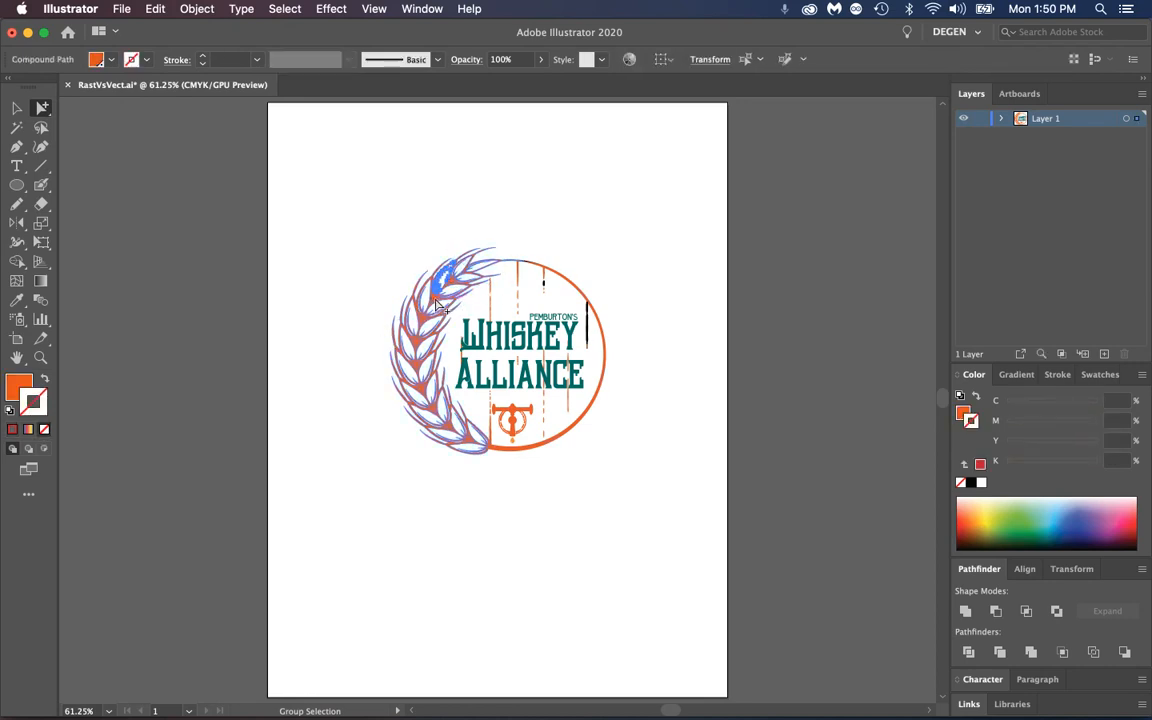
click(17, 390)
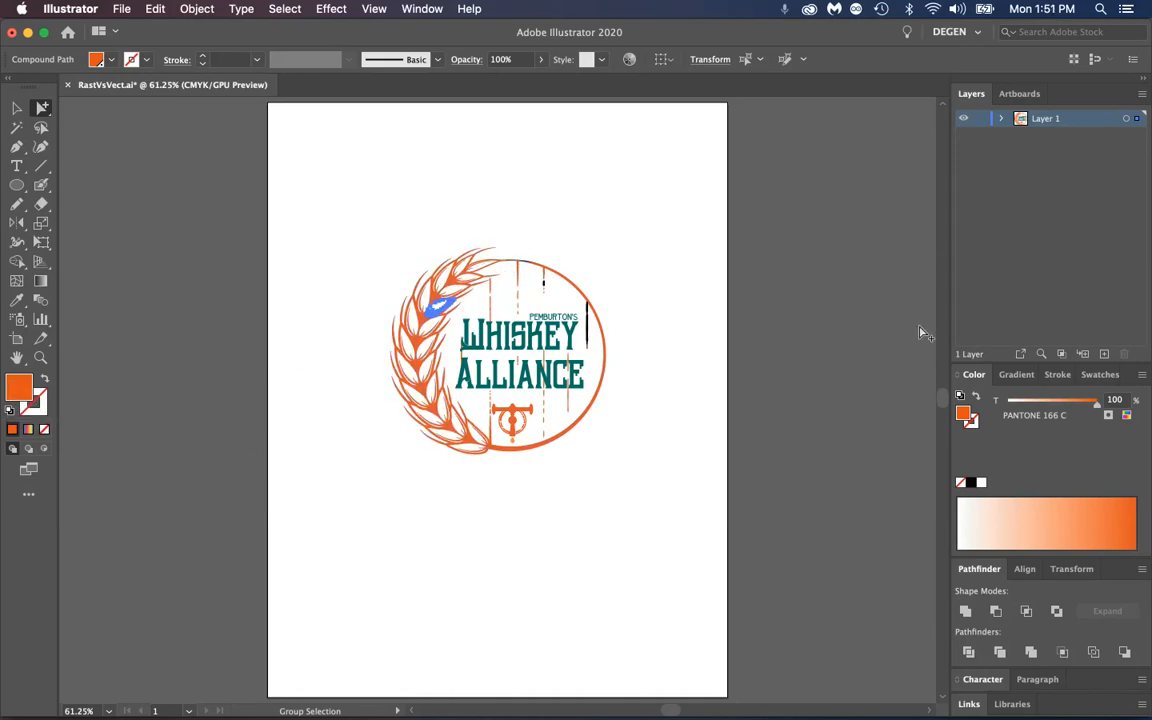
click(1097, 380)
drag(1097, 380, 787, 147)
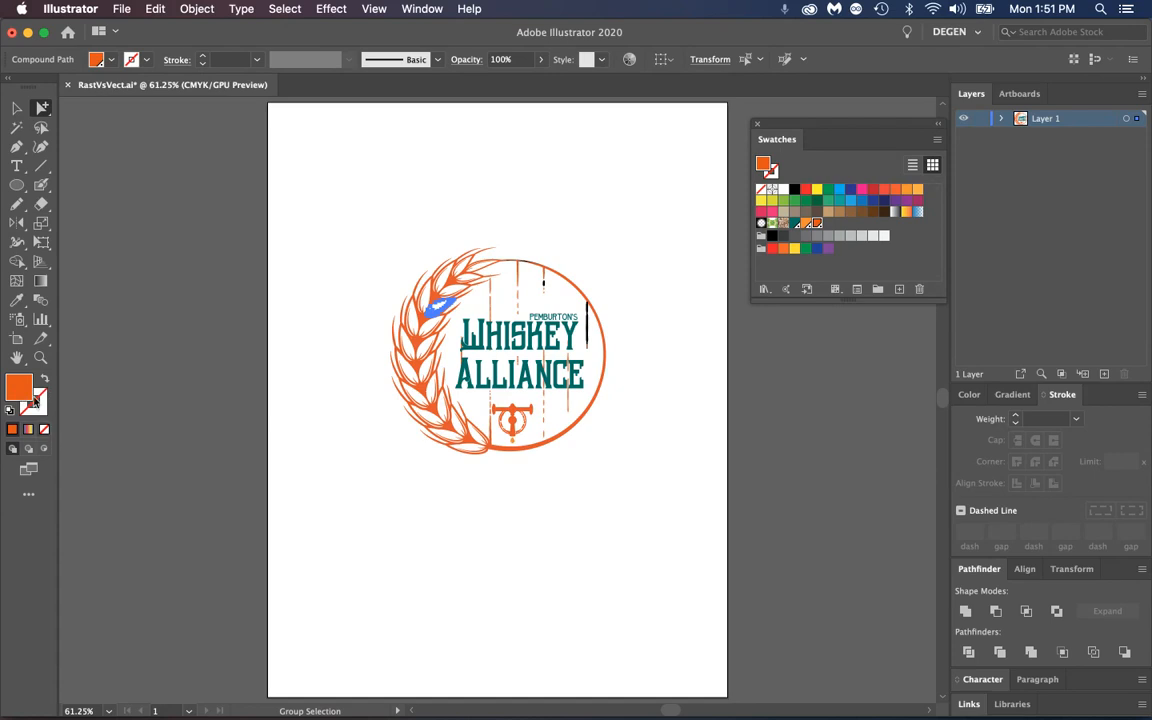
- Examine the wheat's fill in the Color Picker, cancel it, and show the fill's color sliders
click(16, 392)
double_click(18, 390)
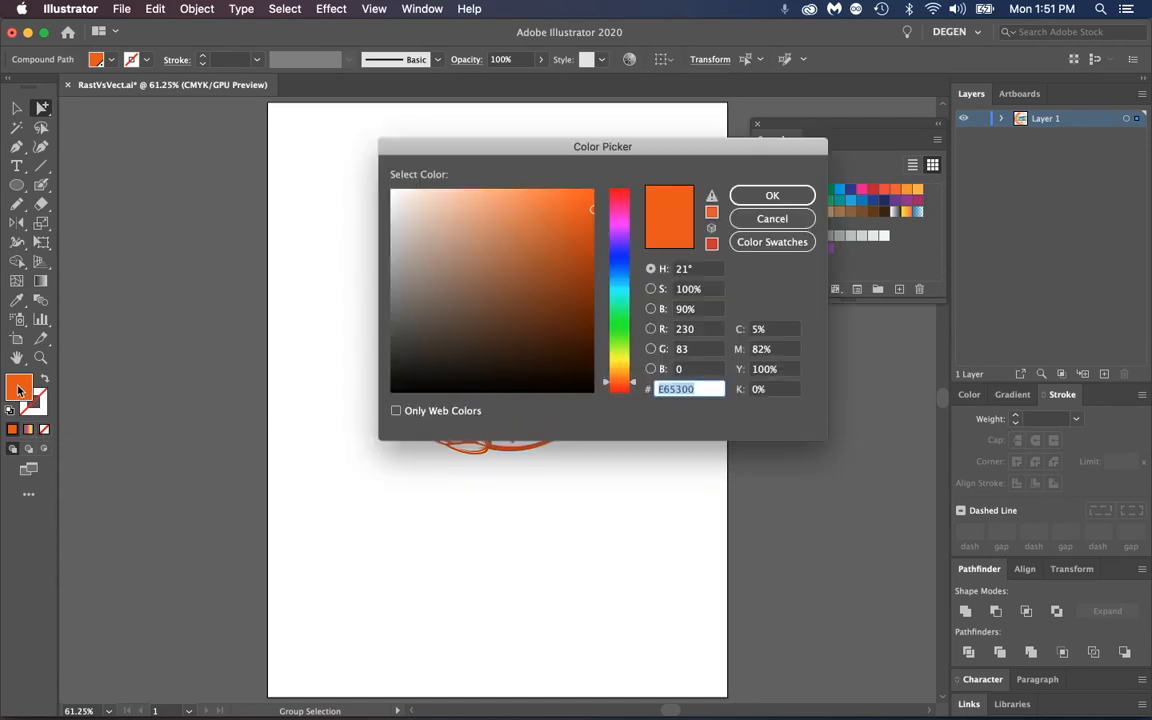
drag(552, 160, 498, 165)
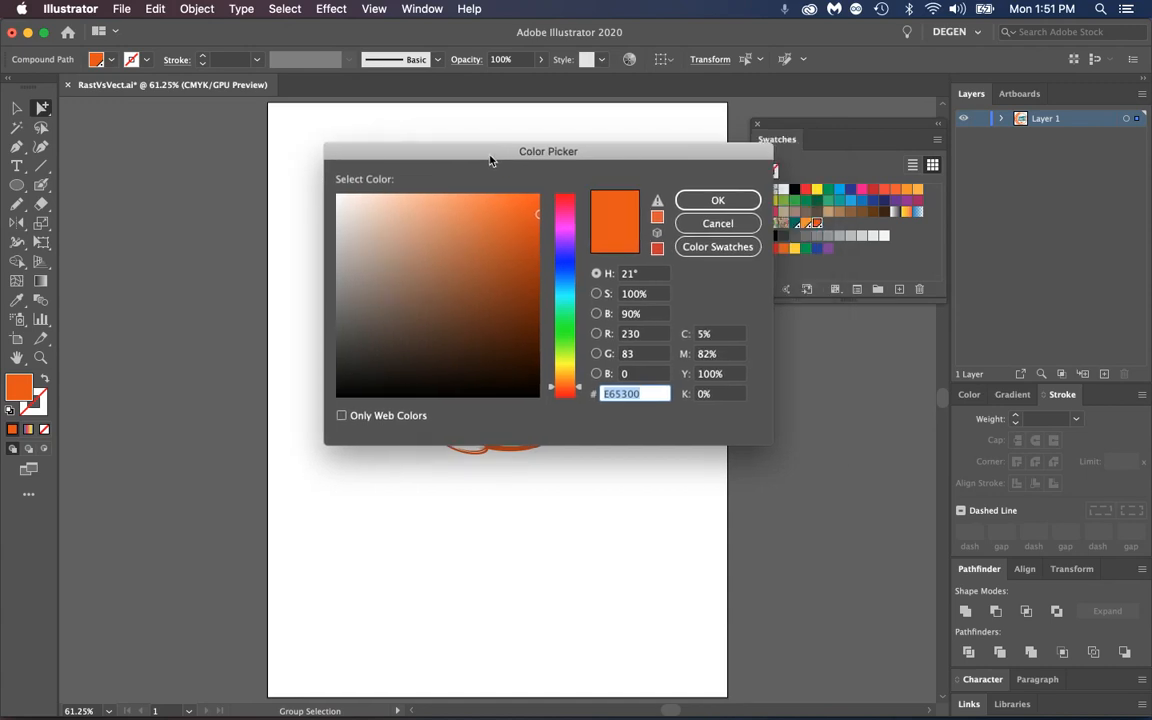
click(714, 223)
click(971, 394)
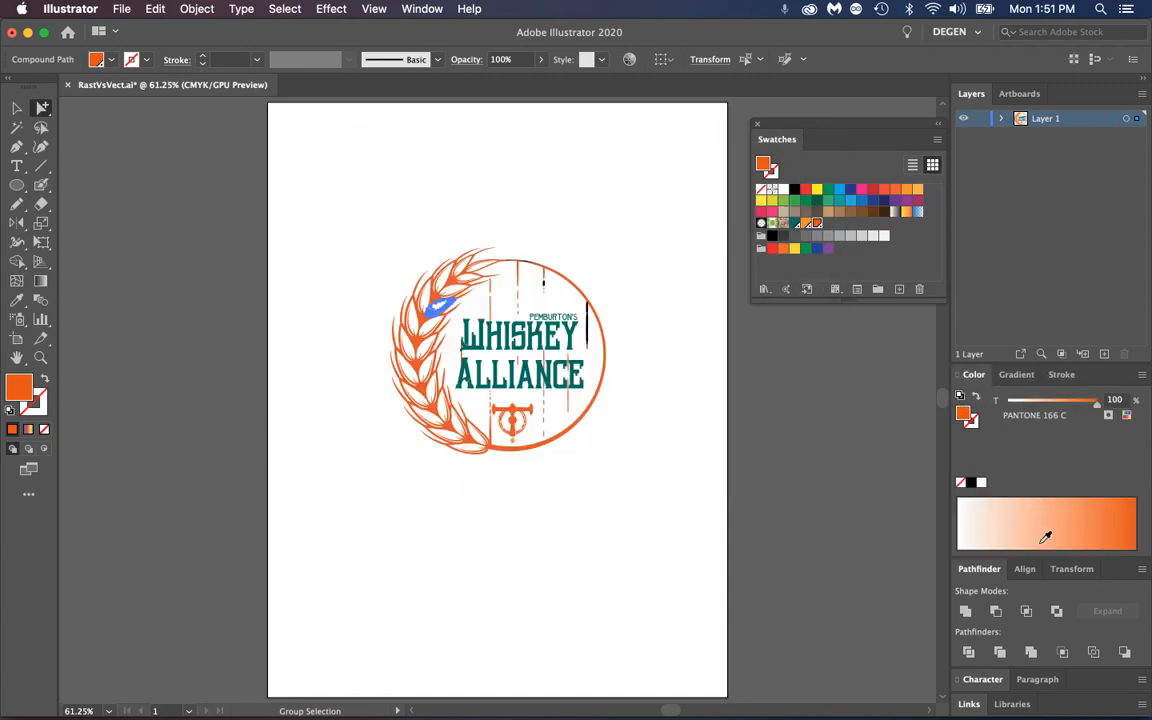
- Fill the wheat outlines with the C=90 M=30 Y=95 K=30 green chosen from the Color Picker's swatches
double_click(18, 389)
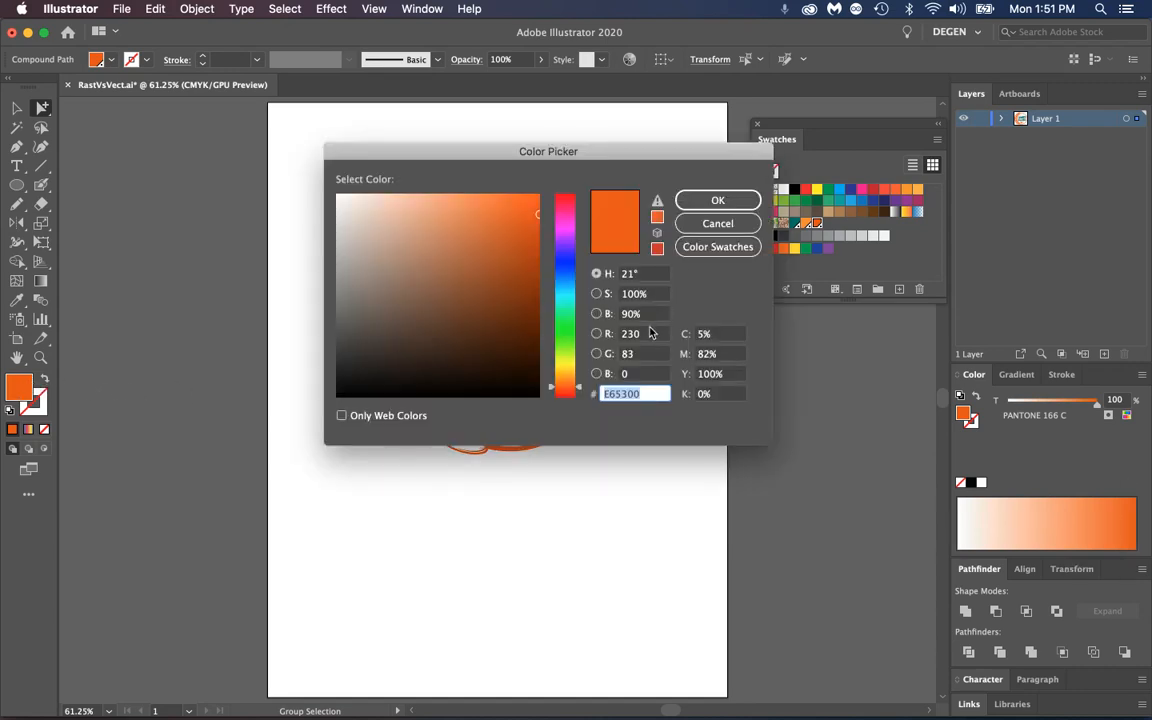
click(731, 250)
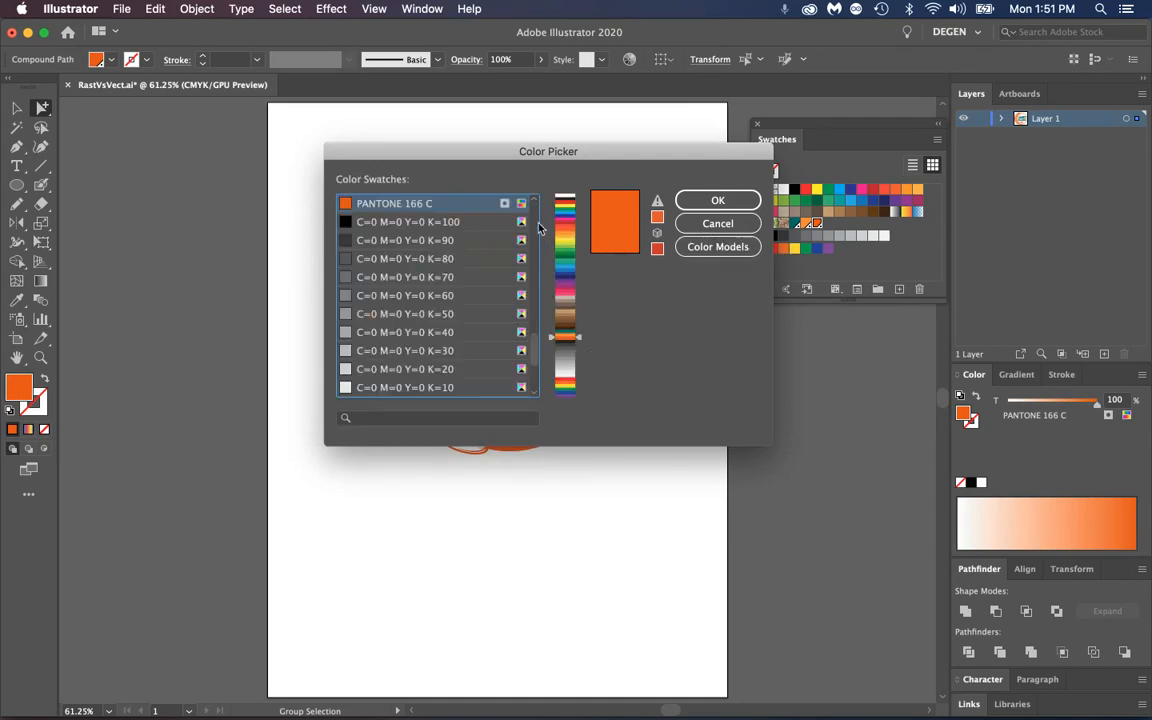
drag(533, 372, 545, 280)
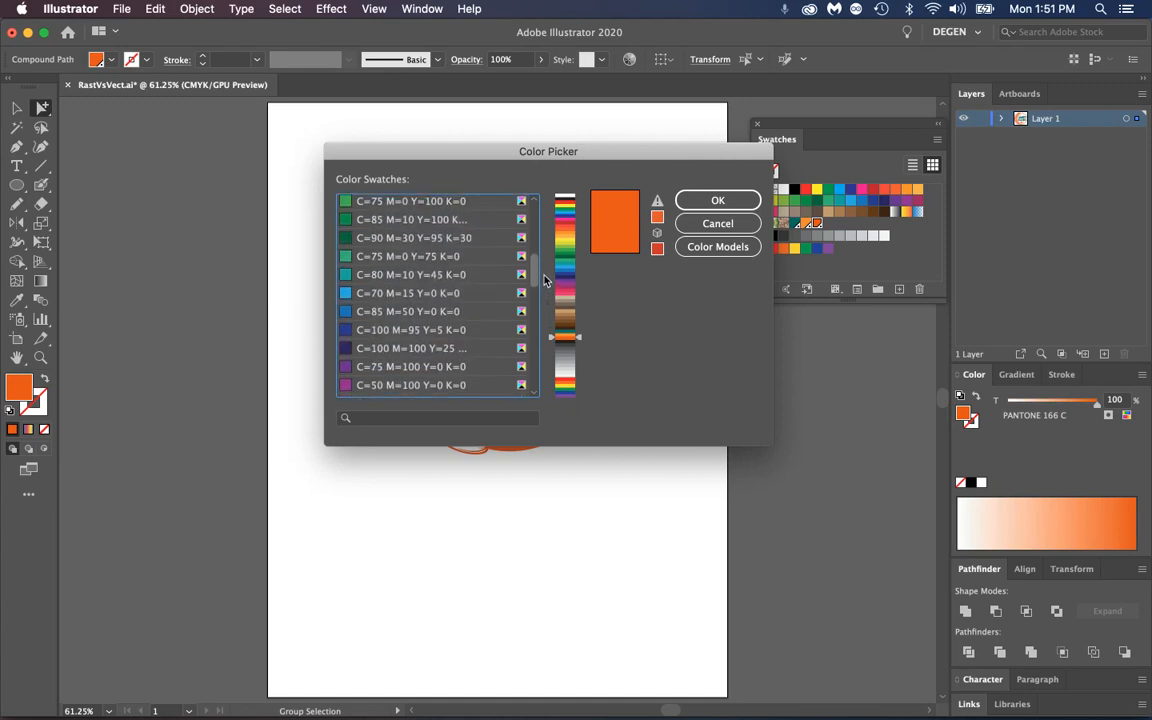
click(390, 240)
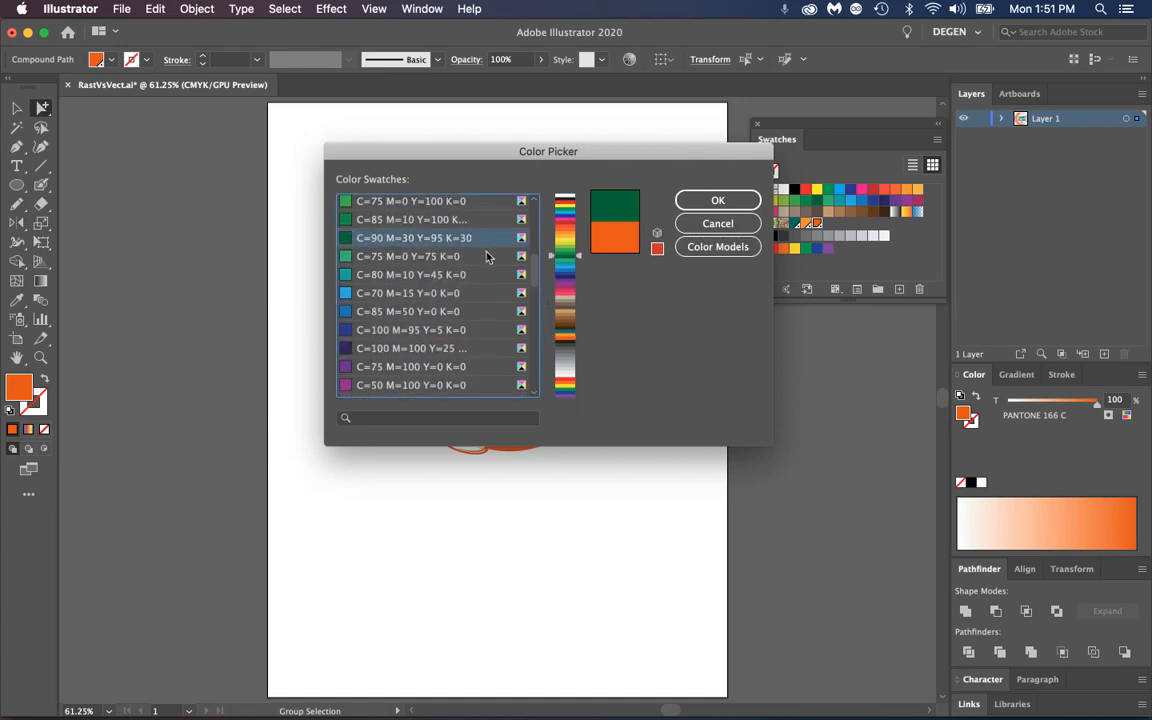
click(698, 201)
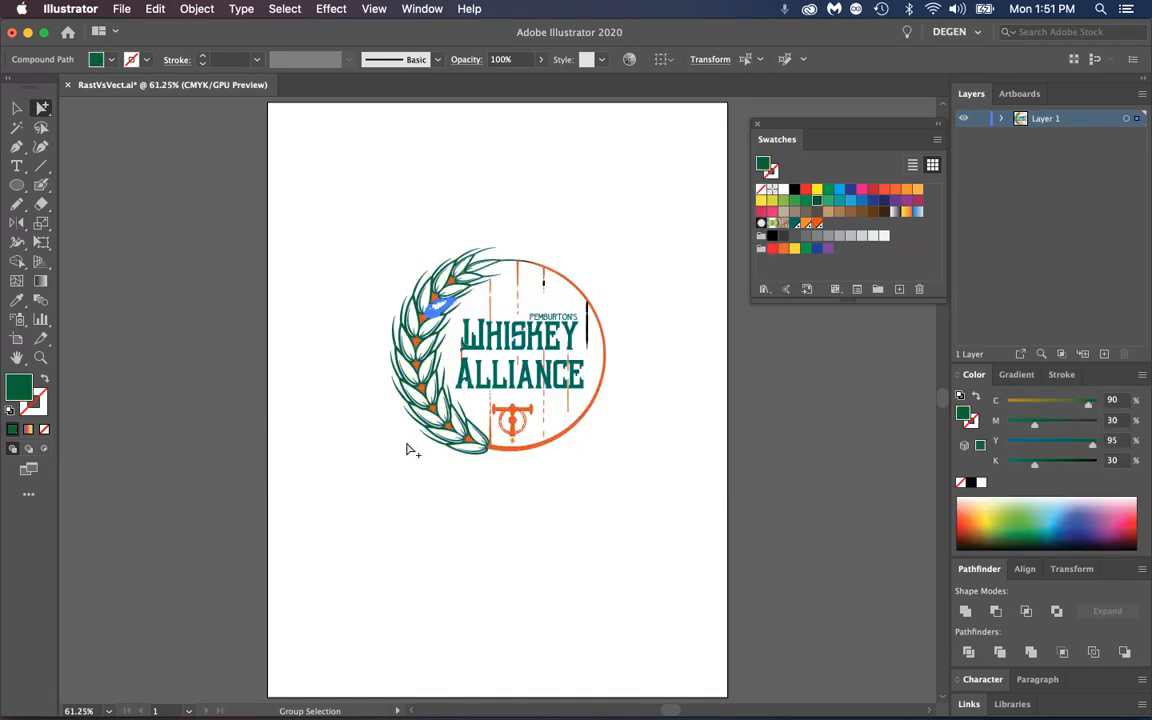
- Open the Color Picker for the wheat's green fill and preview the Only Web Colors restriction, leaving it off
double_click(19, 390)
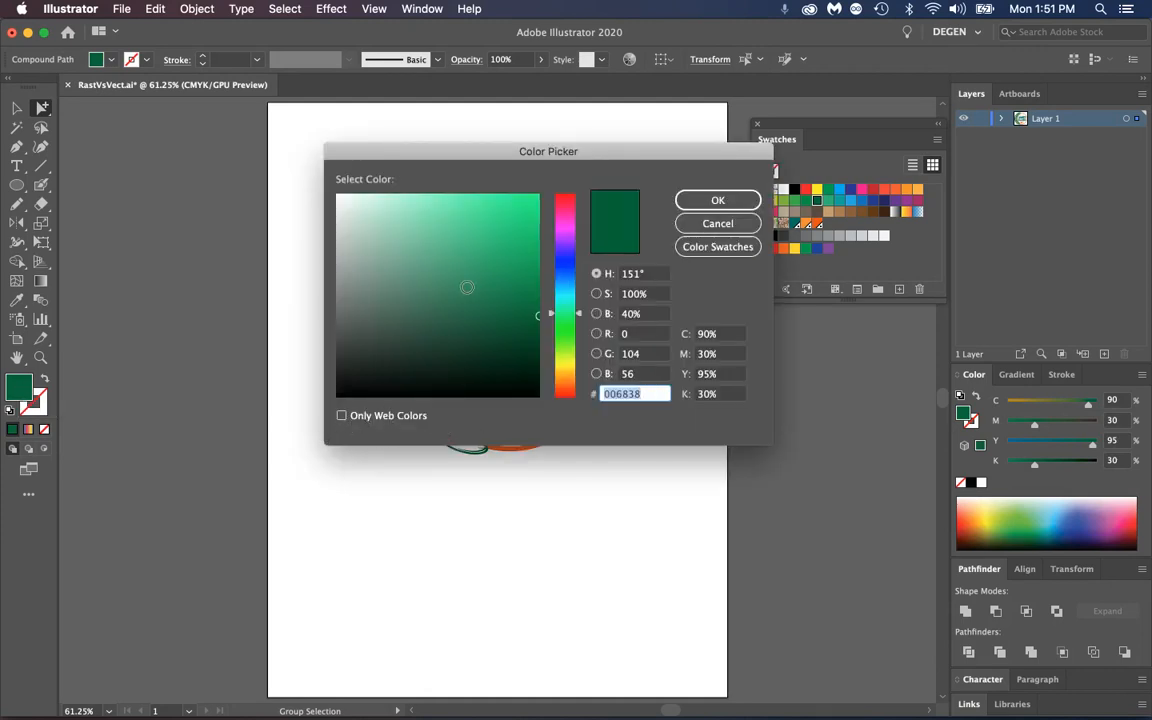
click(343, 416)
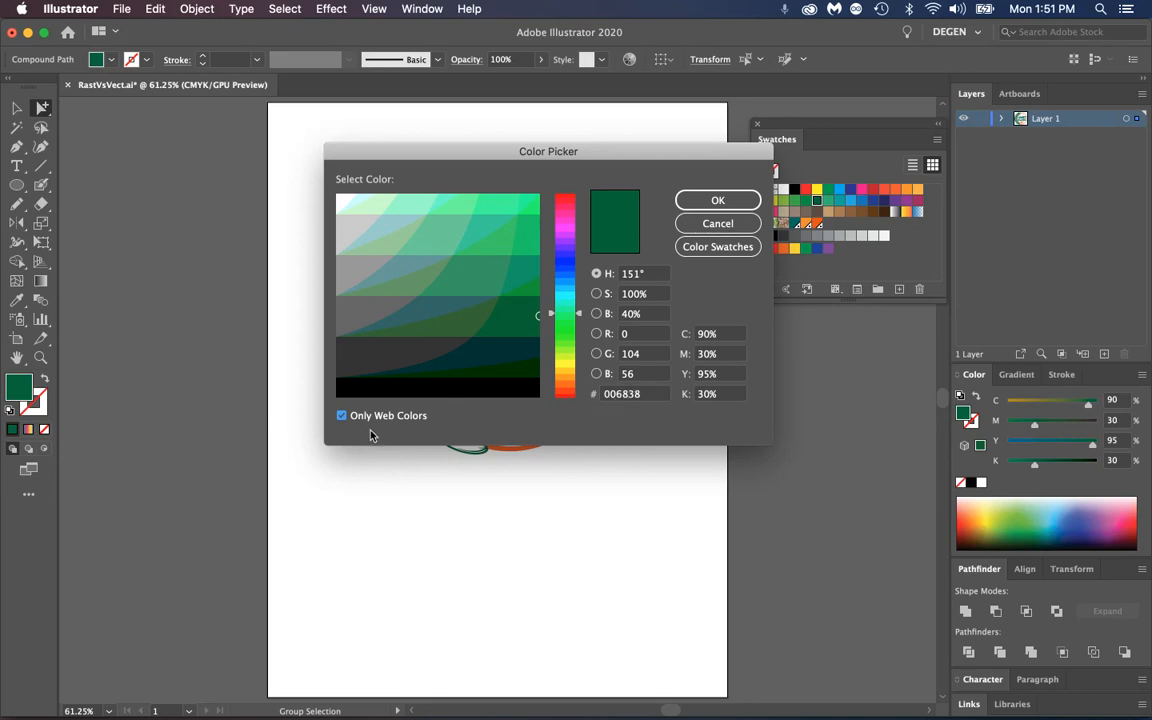
click(342, 416)
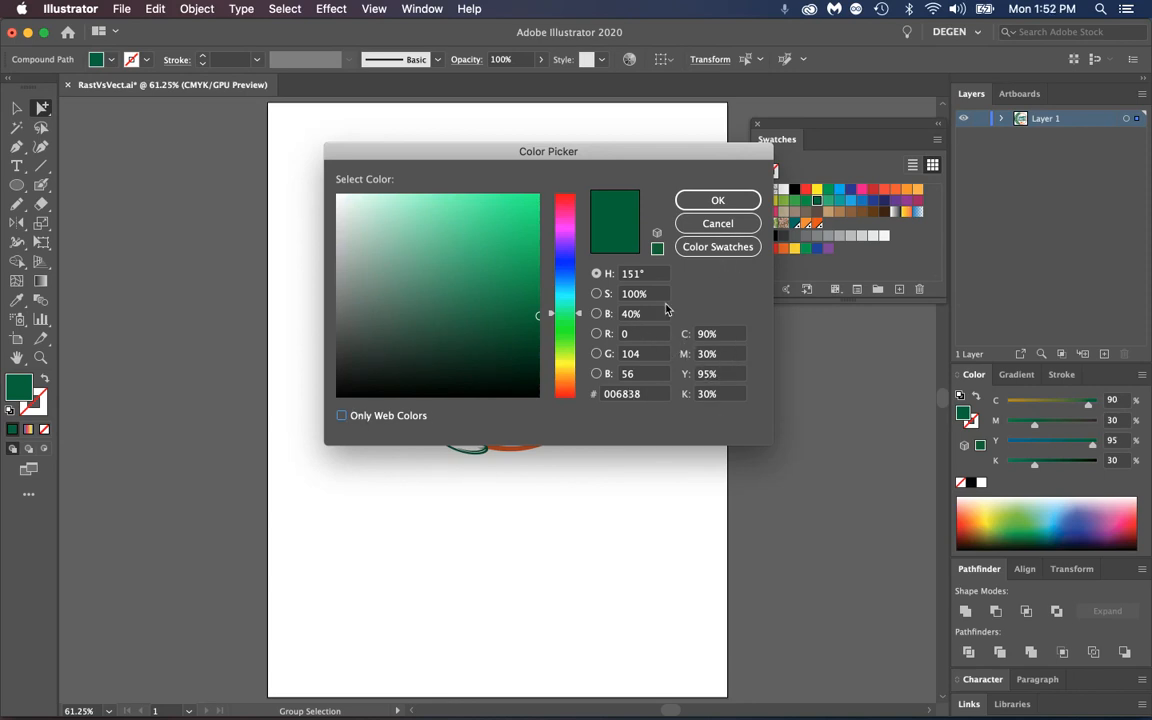
- Try a magenta value of 100% in the Color Picker for the wheat's green fill, then change it to 45%
drag(725, 354, 649, 329)
text(100)
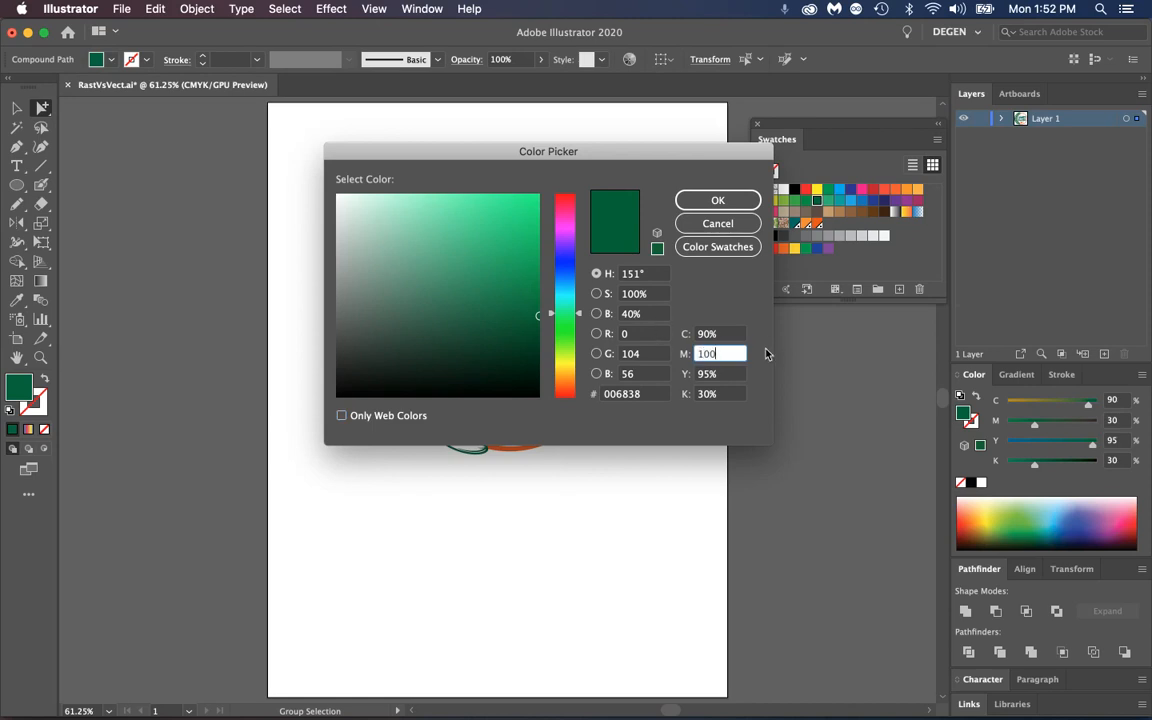
key(Tab)
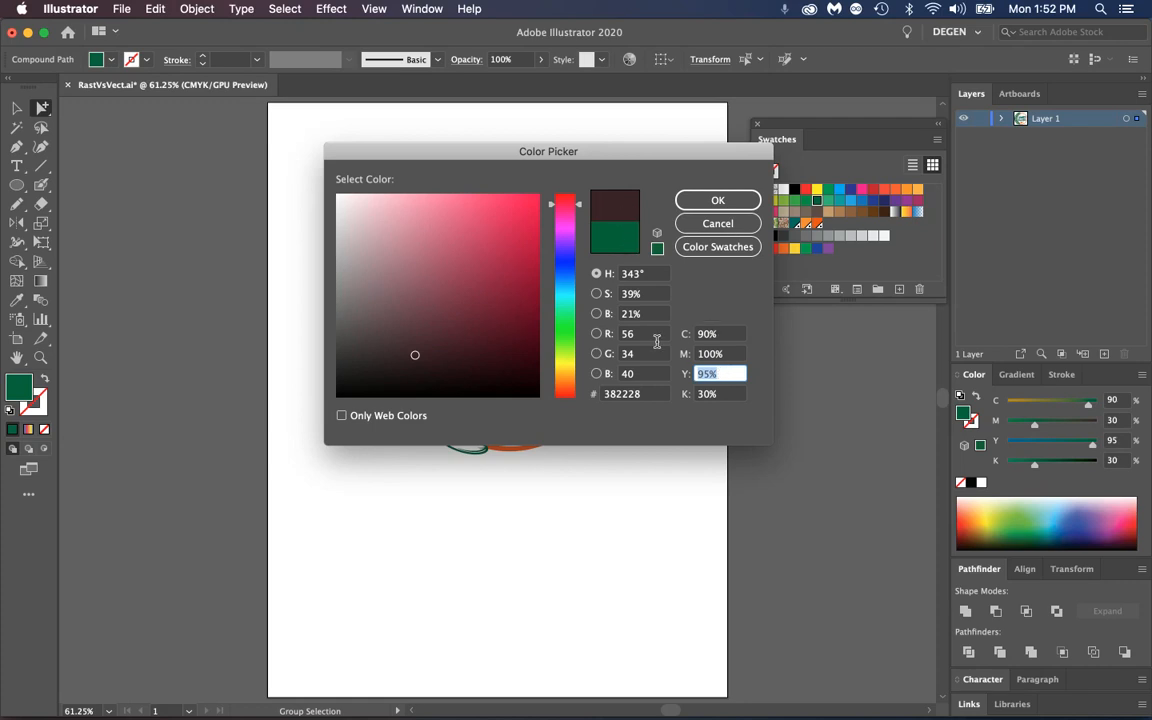
key(shift+Tab)
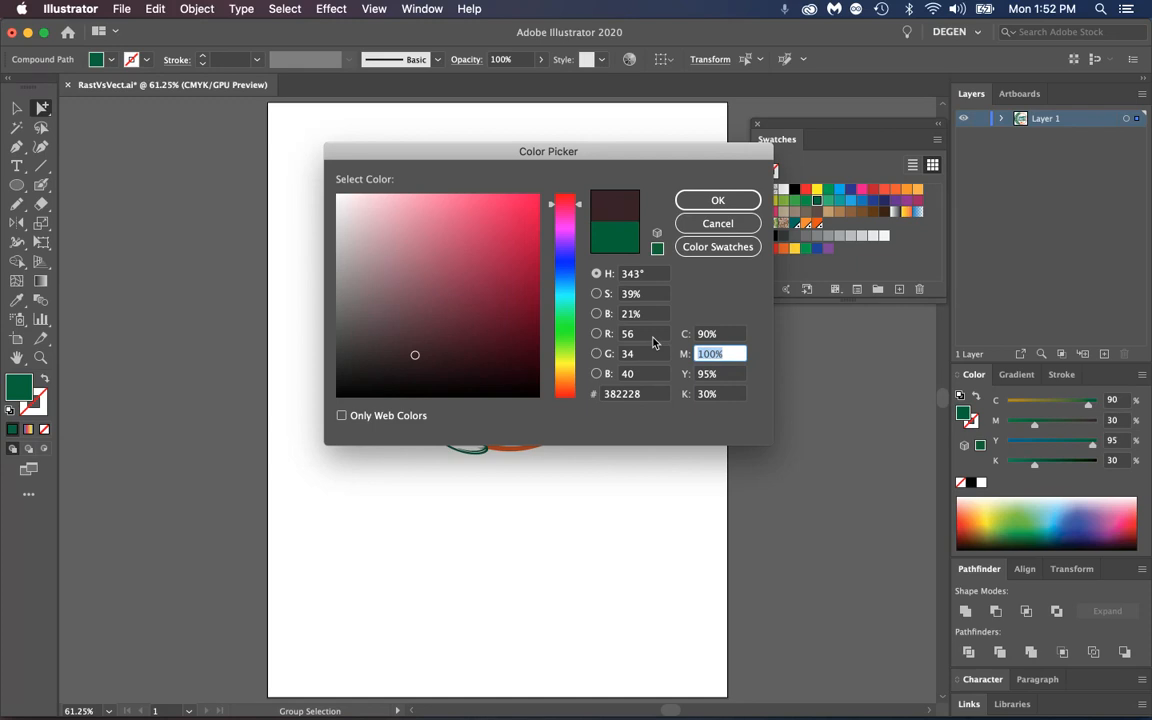
text(45)
key(Tab)
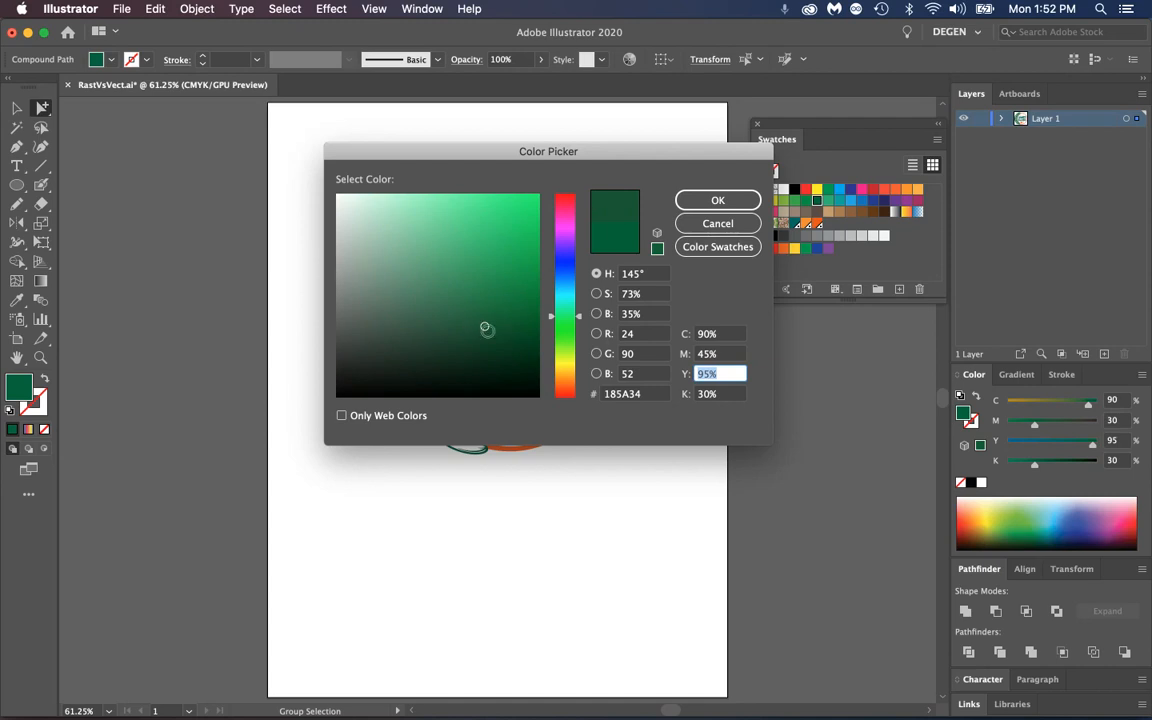
- Try a darker green in the color field, restore the original green, and accept the Color Picker
mouse_move(504, 329)
mouse_down()
mouse_move(475, 337)
mouse_move(483, 321)
mouse_move(470, 323)
mouse_move(477, 336)
mouse_up()
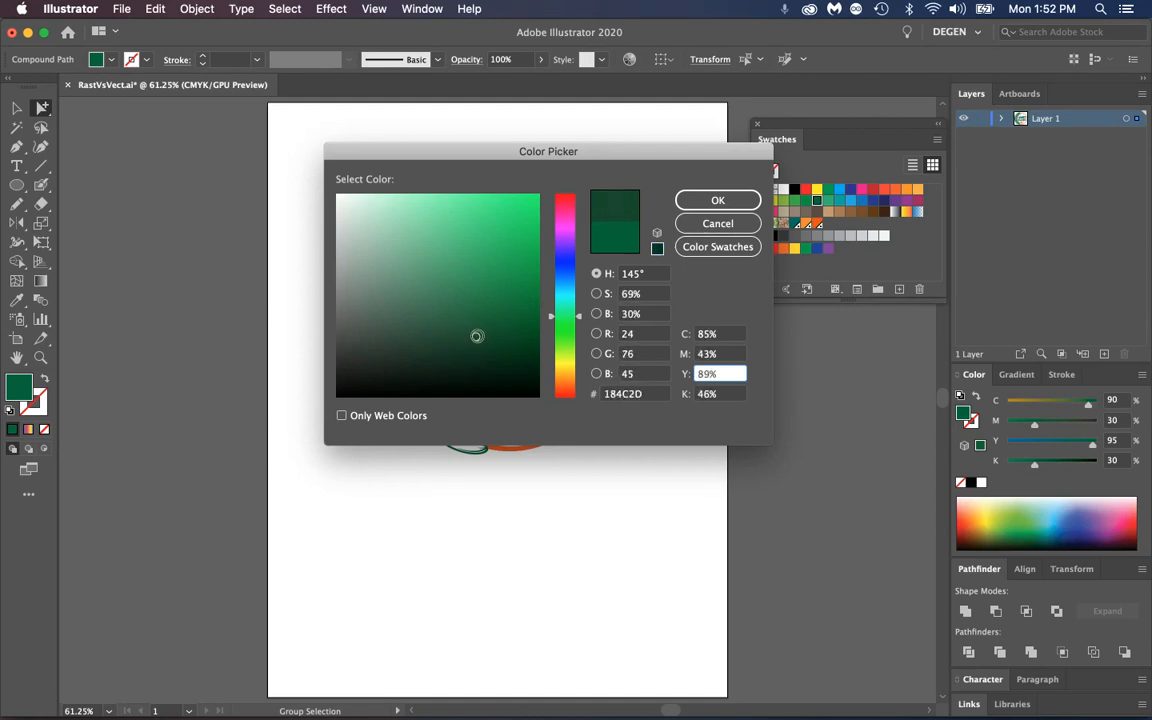
click(624, 238)
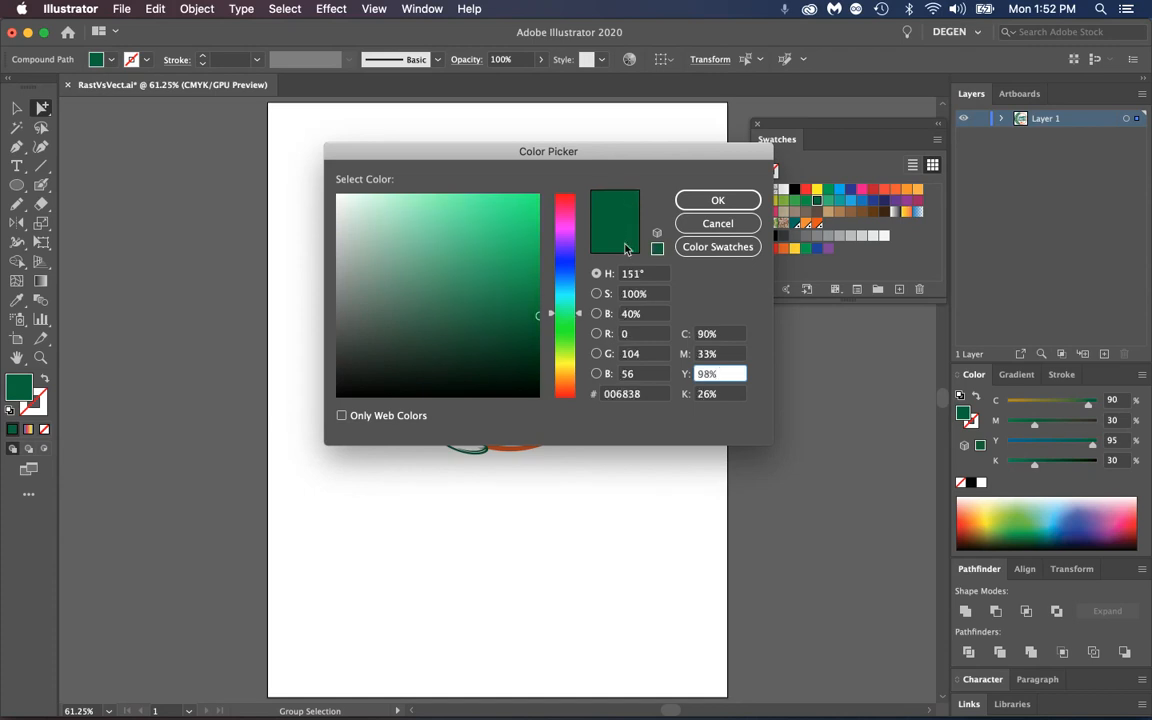
click(716, 200)
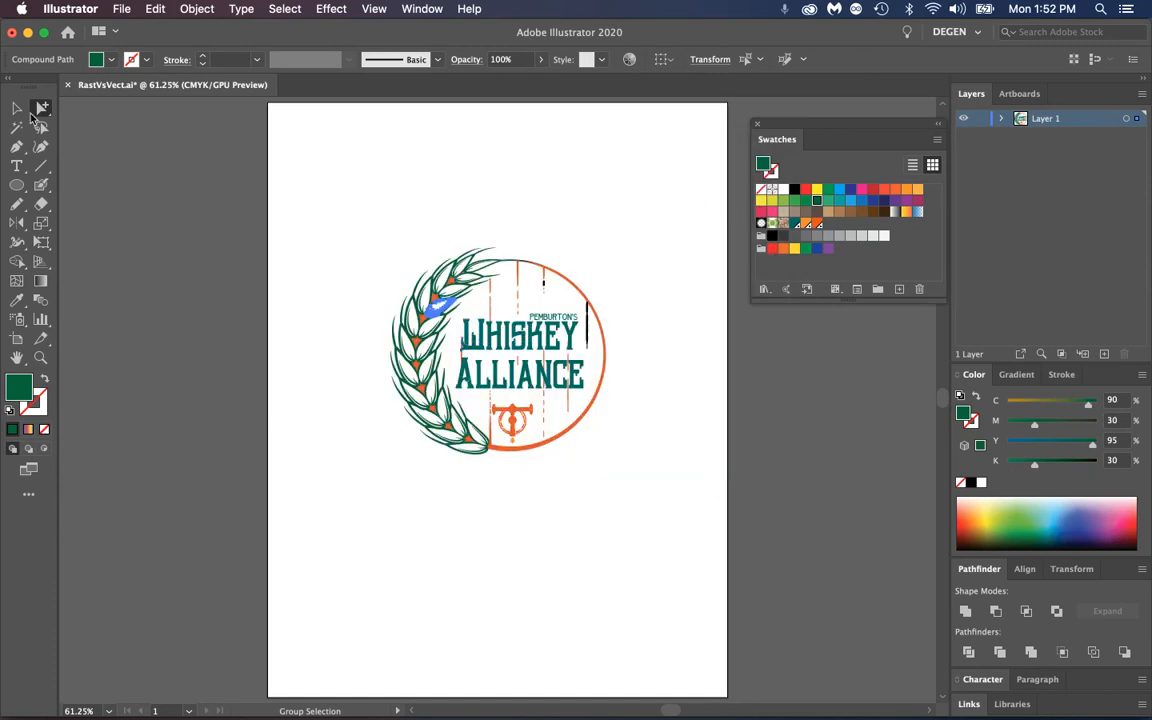
- Deselect the wheat, undo its green recoloring back to the orange fill, and clear the selection
key(v)
click(455, 211)
click(155, 8)
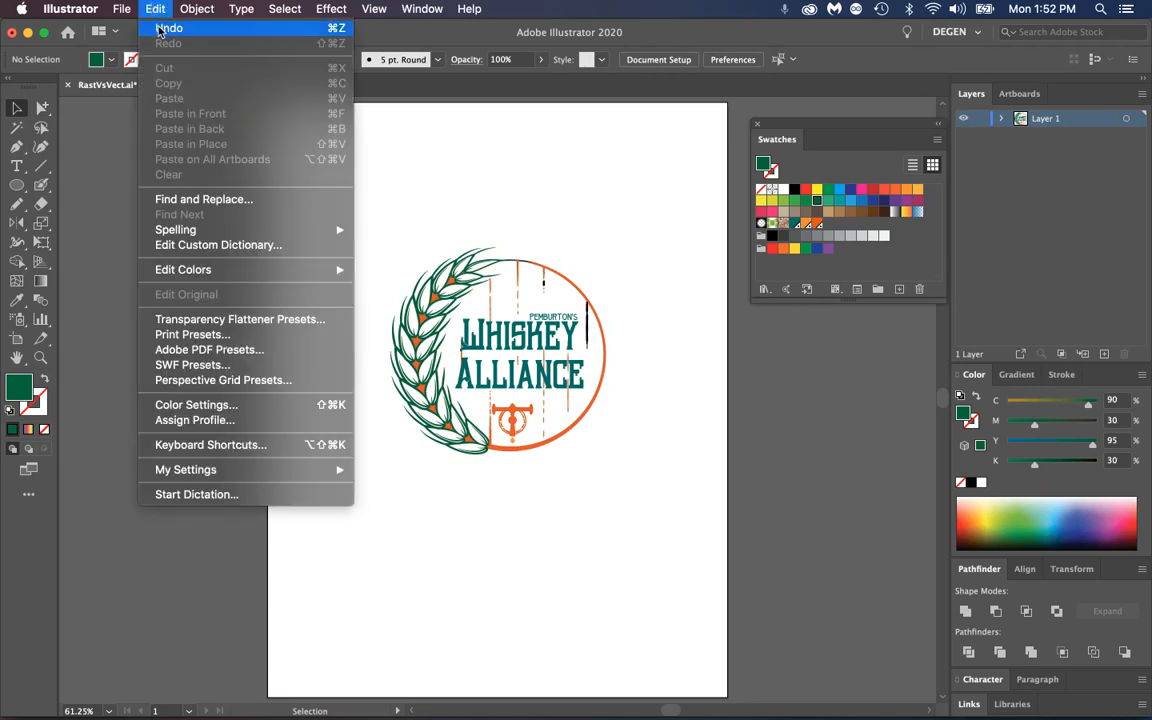
click(175, 31)
click(160, 11)
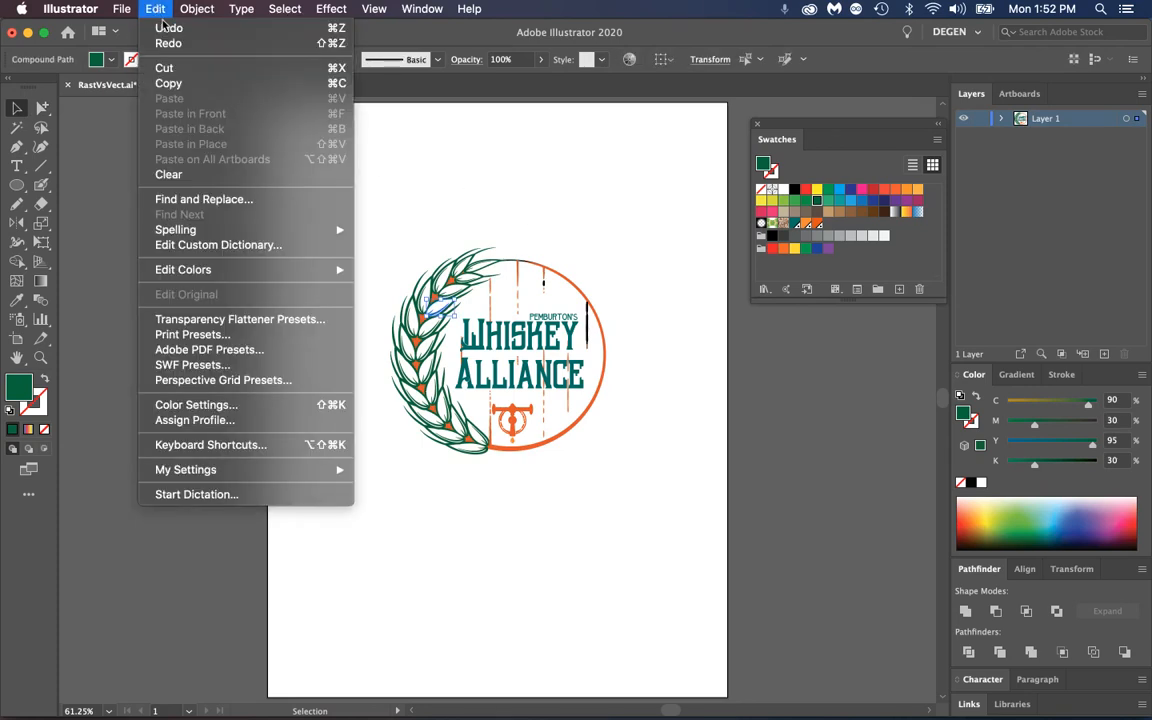
click(165, 27)
click(578, 219)
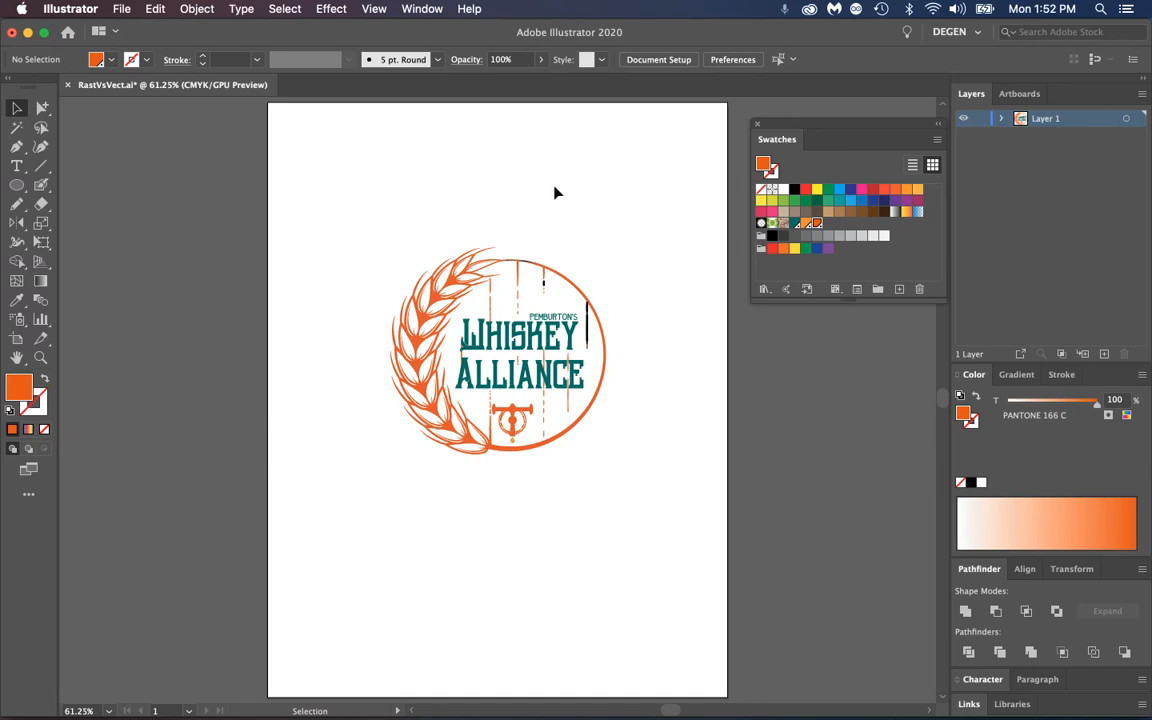
- Inspect the logo's paths up close in Outline view, return to Preview, and reactivate the Selection tool
click(371, 9)
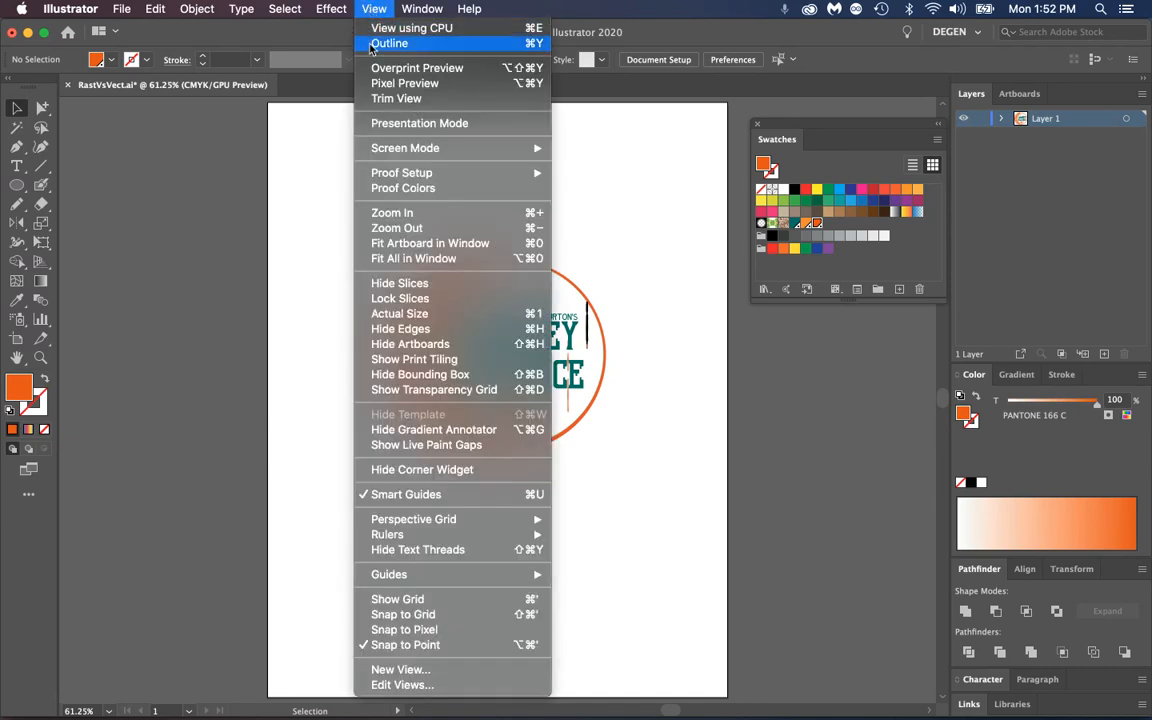
click(373, 45)
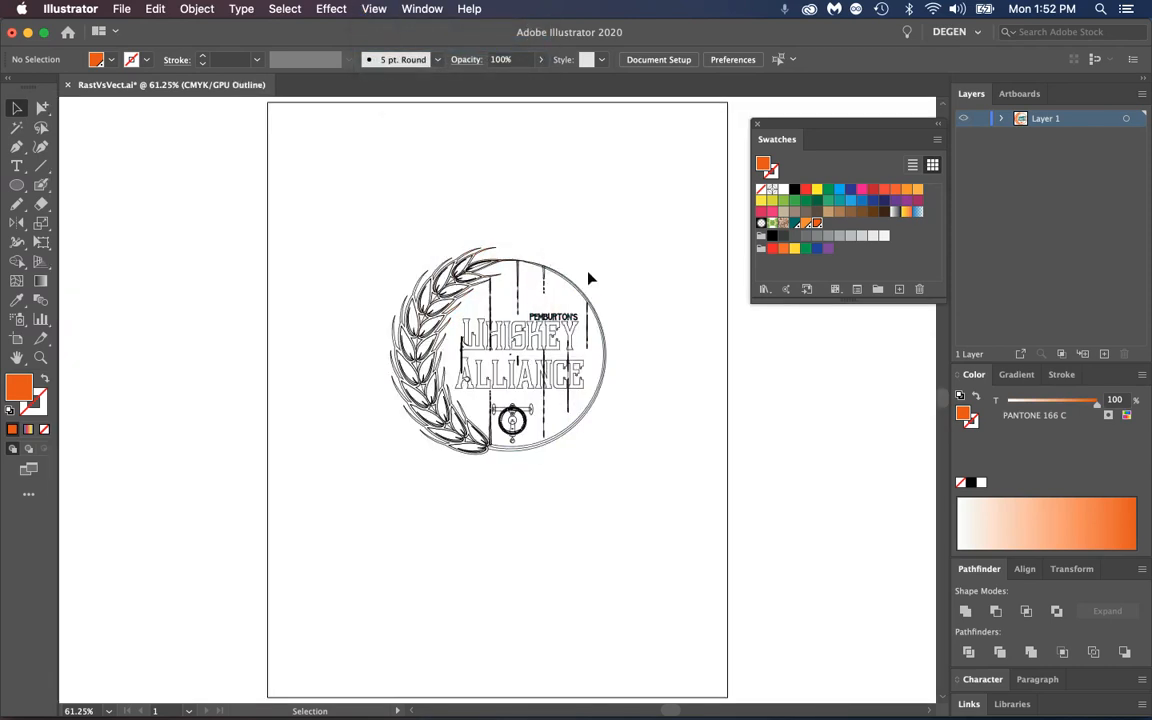
click(41, 357)
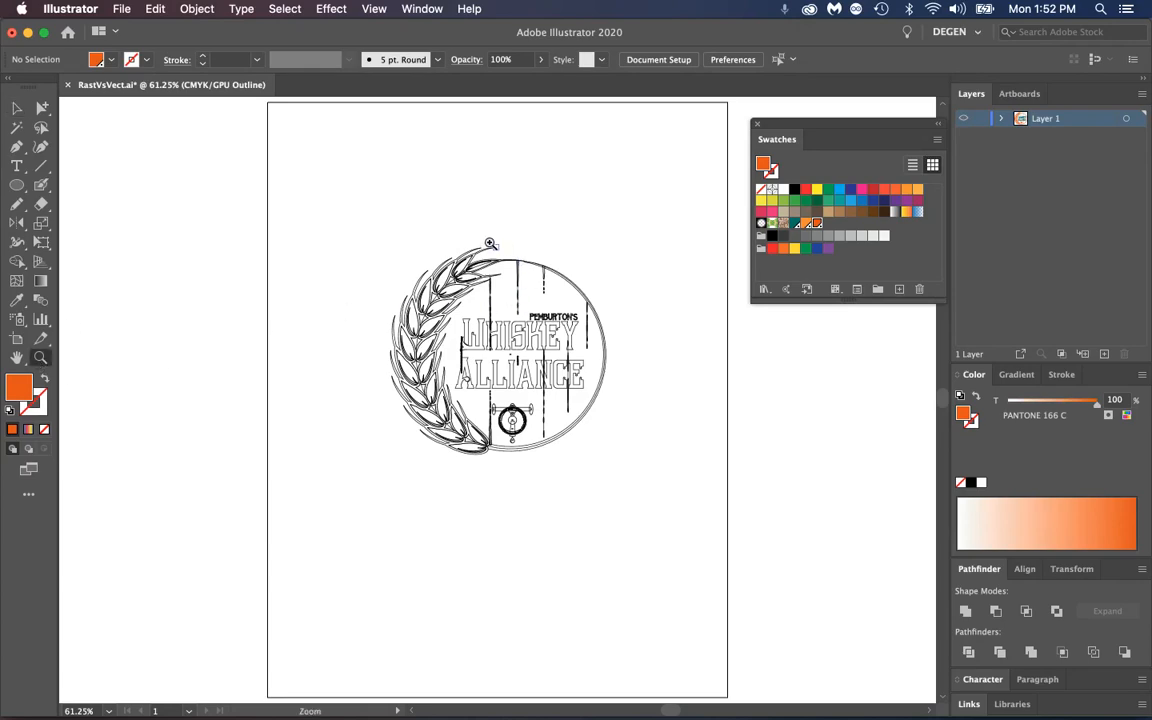
drag(394, 234, 516, 361)
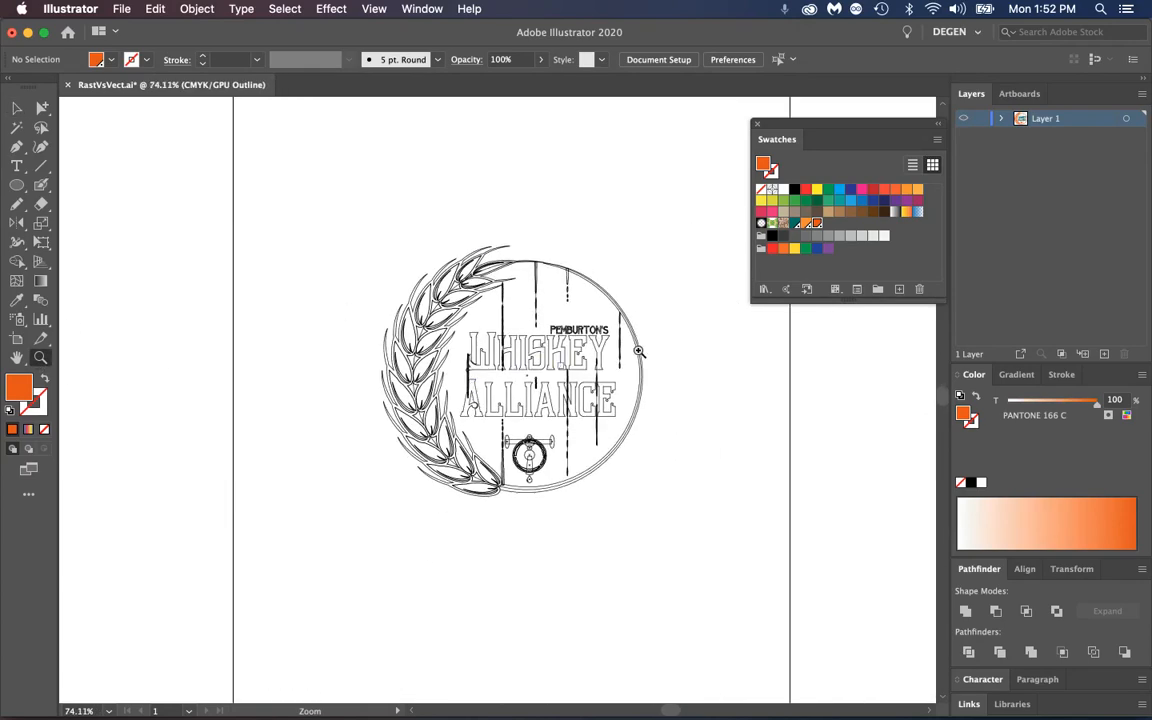
click(374, 9)
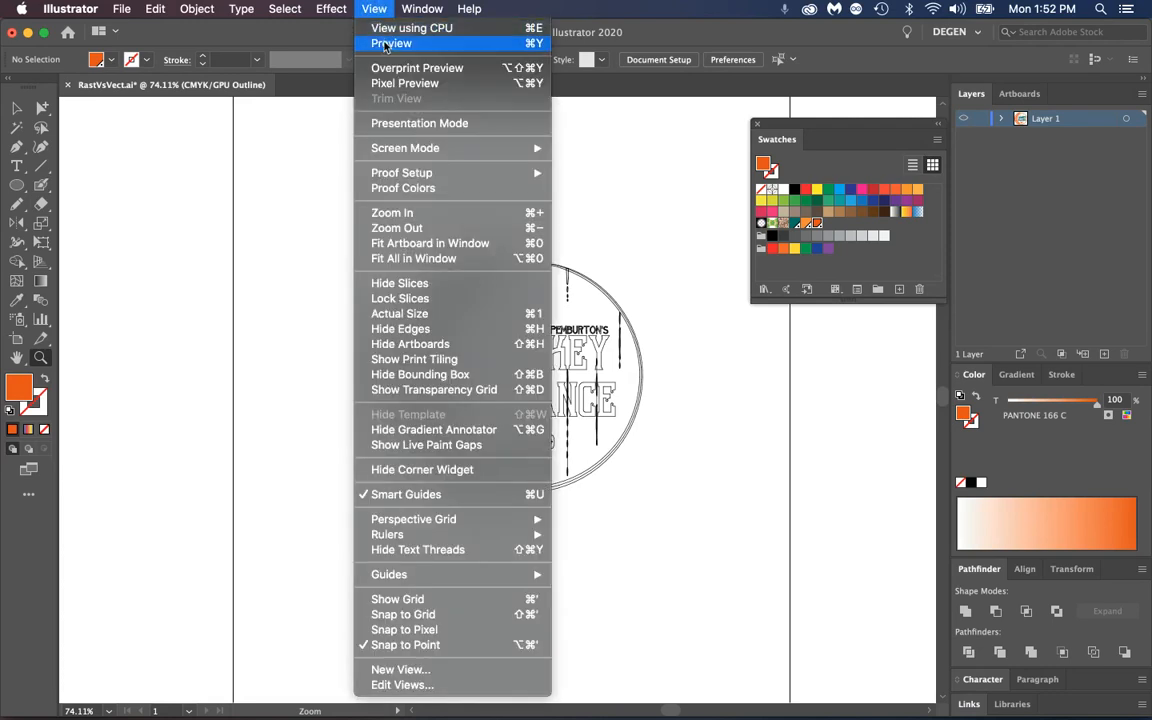
click(386, 43)
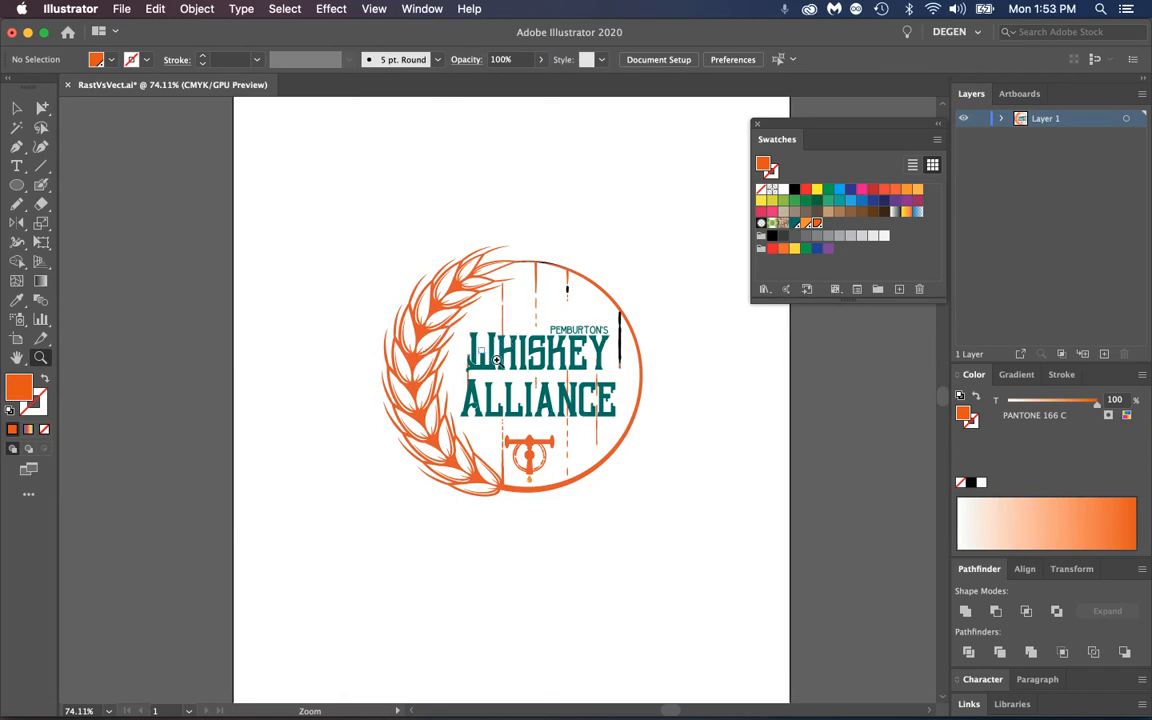
key(v)
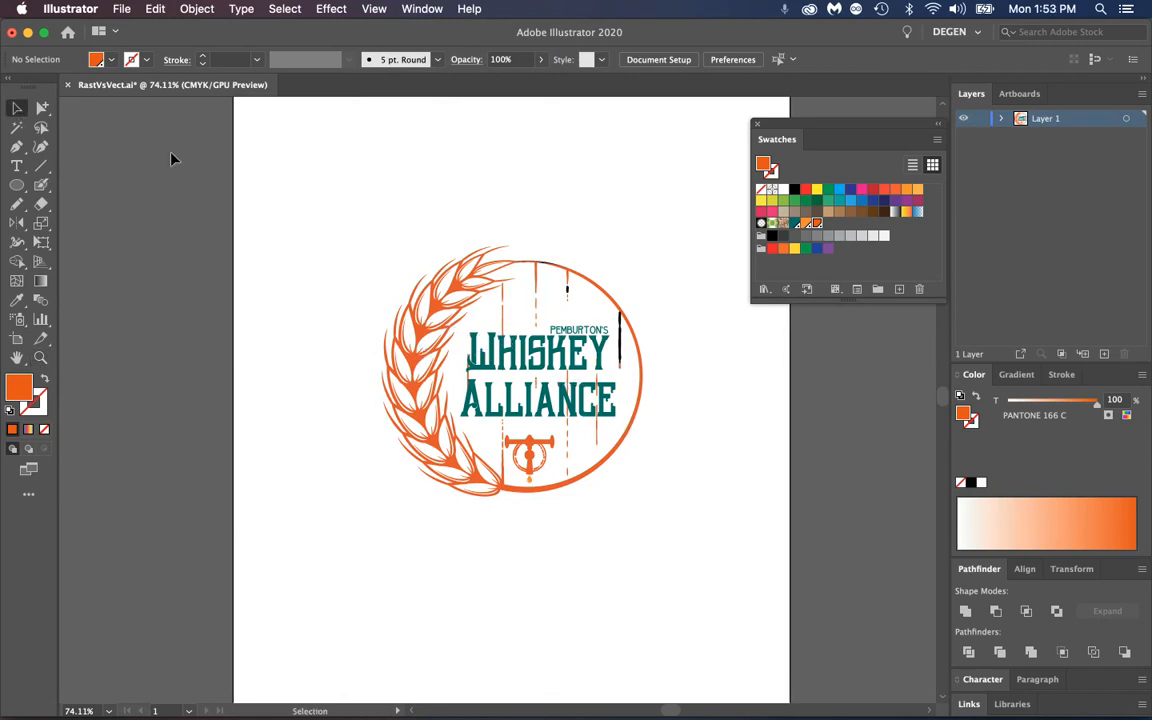